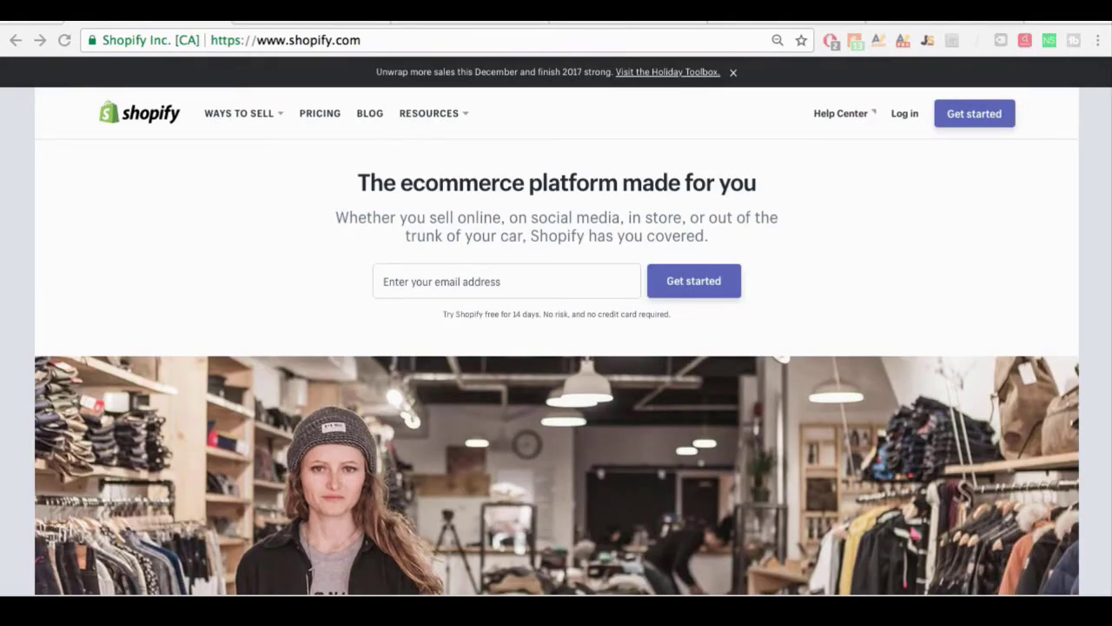
# Step: Start the free-trial signup and enter the account e-mail address and password
pyautogui.click(953, 117)
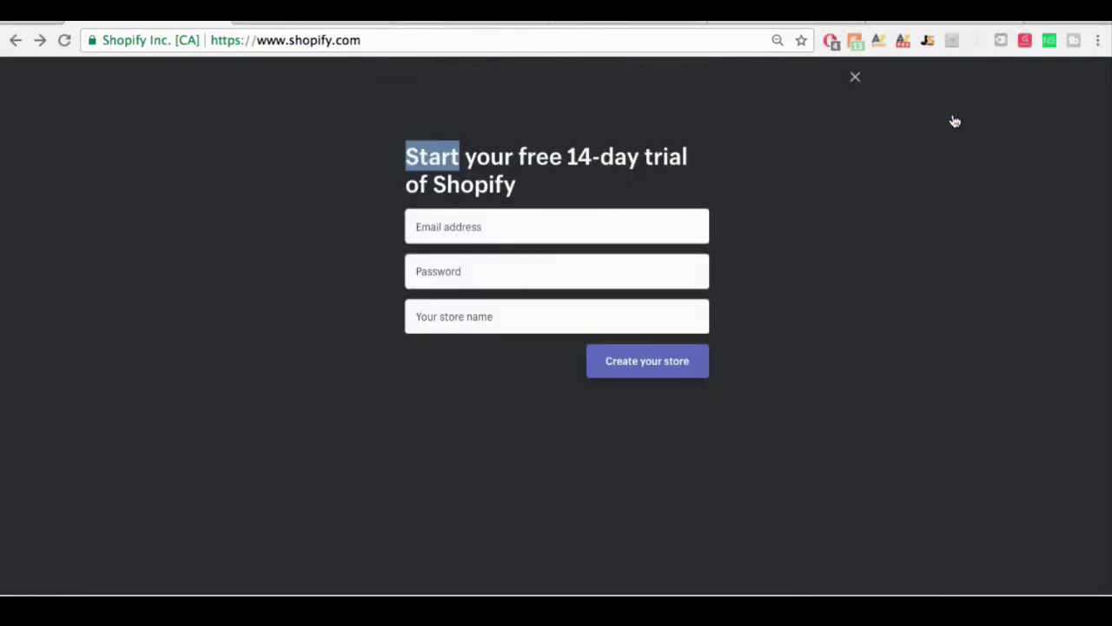
pyautogui.click(940, 146)
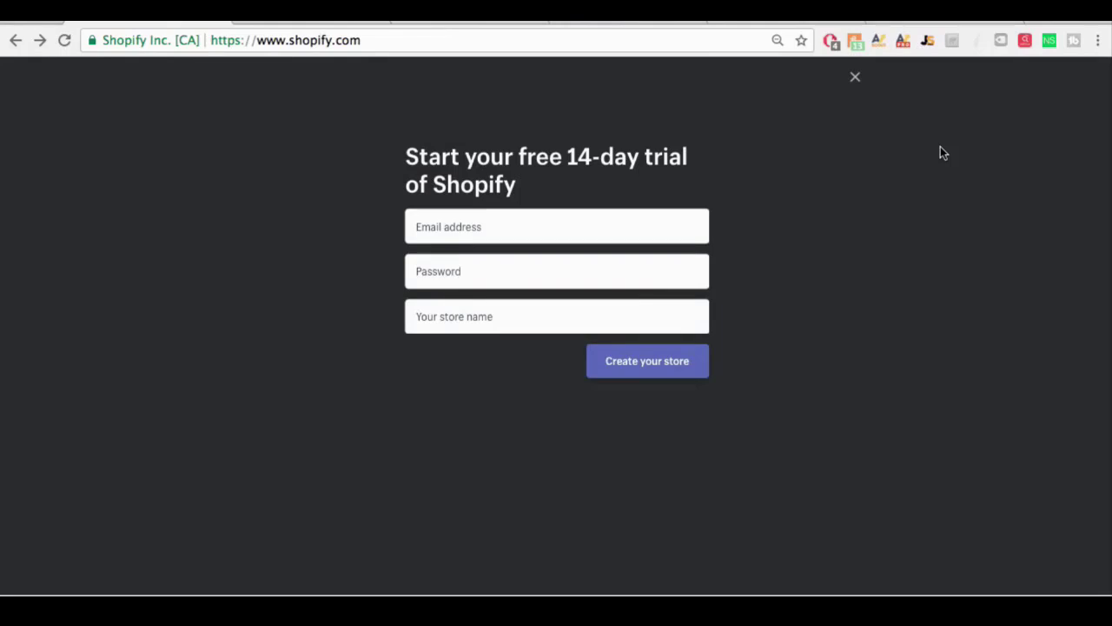
pyautogui.click(480, 220)
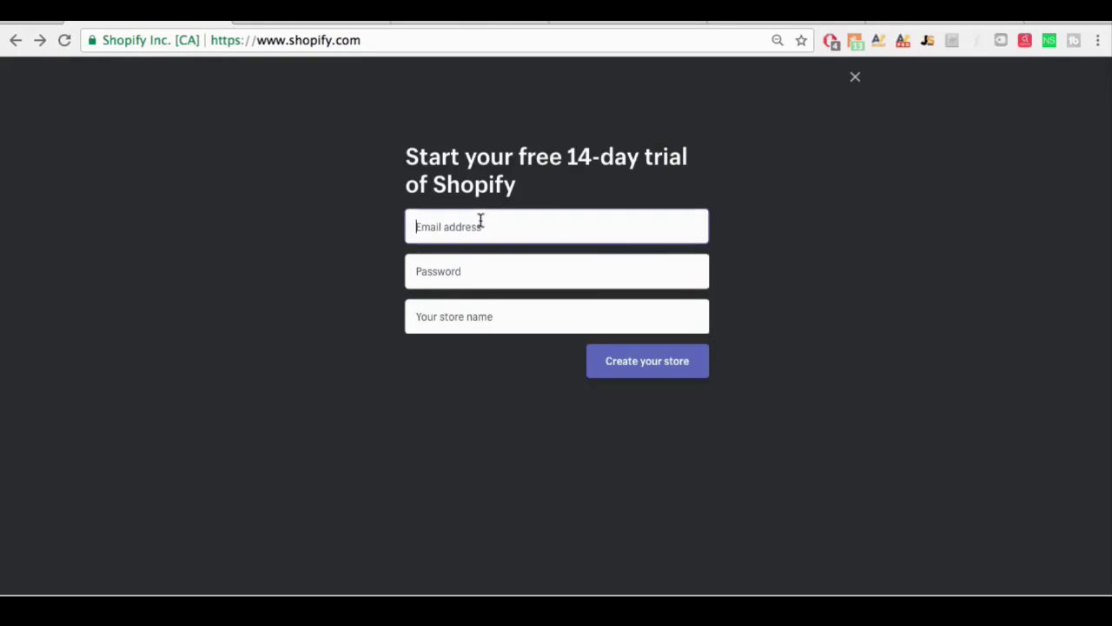
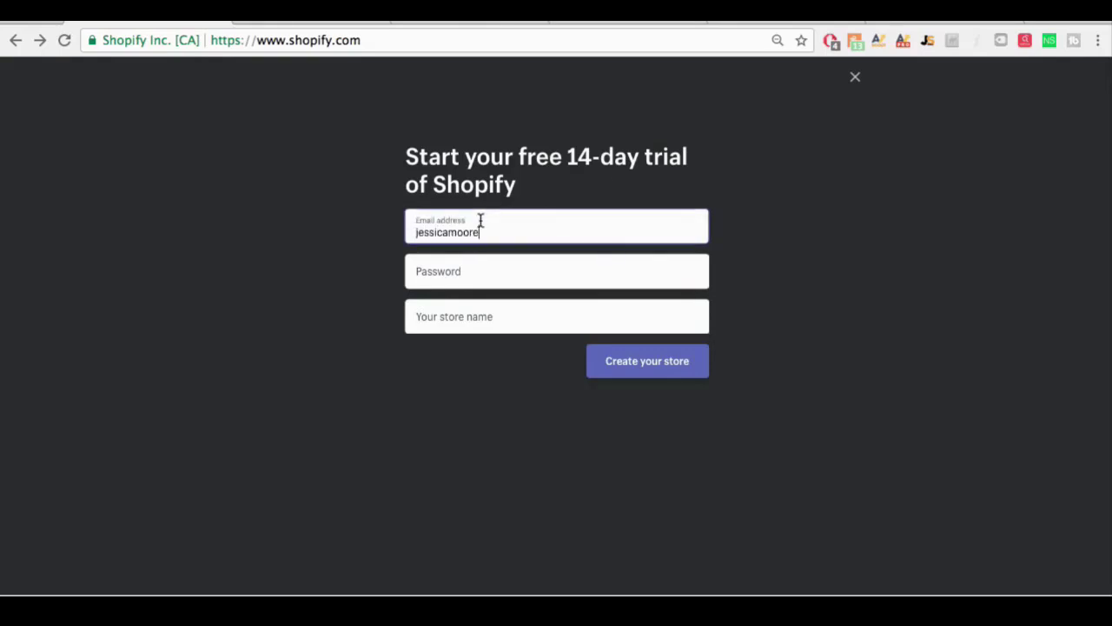
pyautogui.press('Tab')
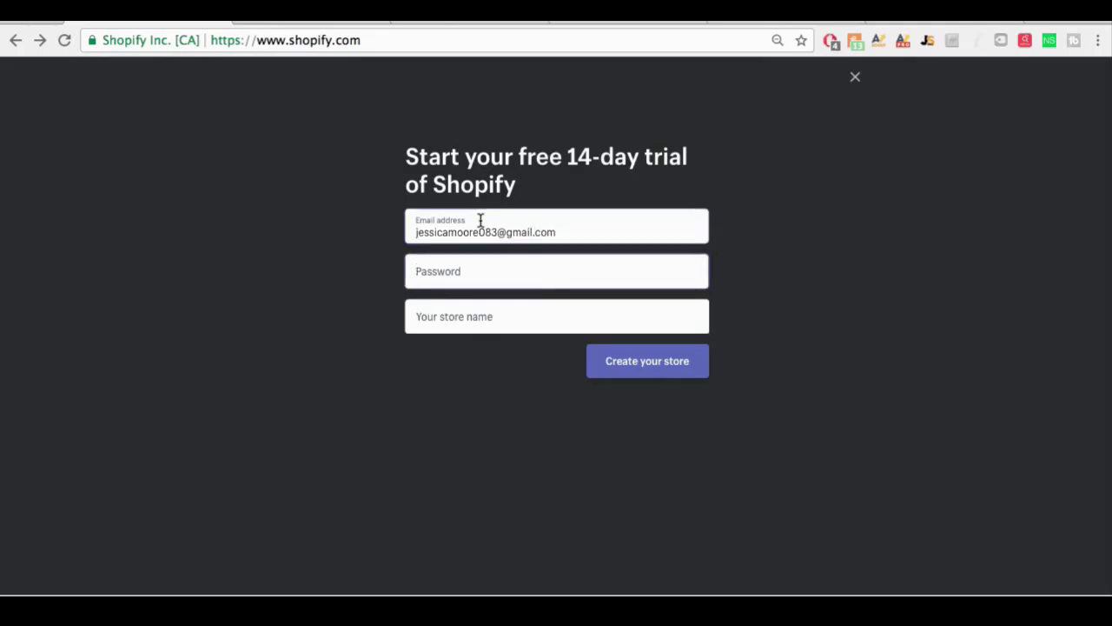
pyautogui.write('••••••')
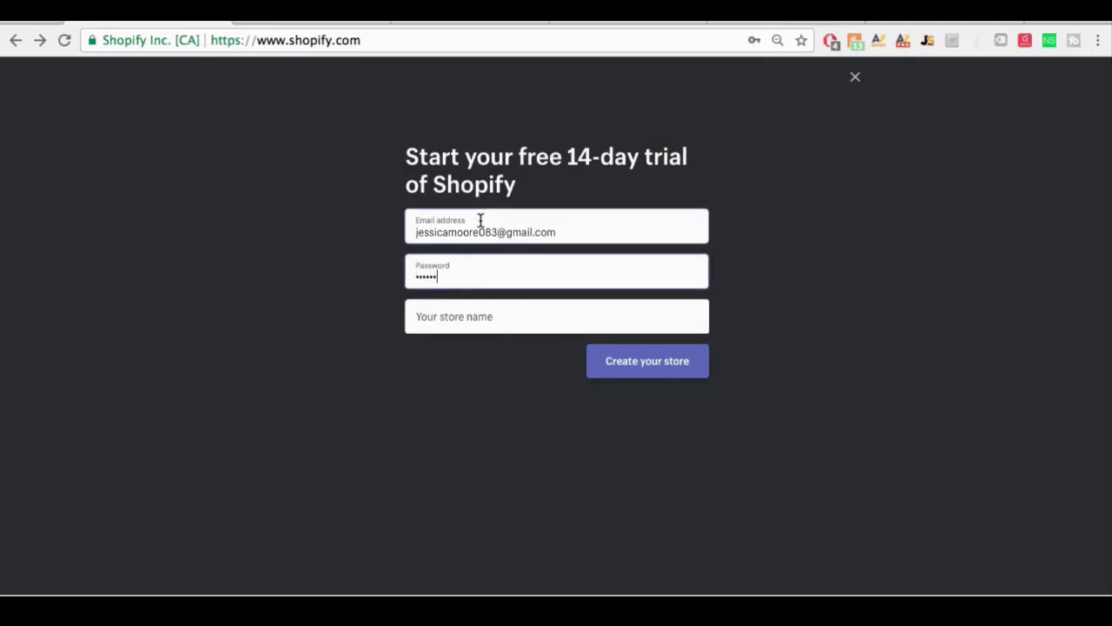
pyautogui.write('••••••')
# Step: Name the store Yogaisart and create it
pyautogui.press('Tab')
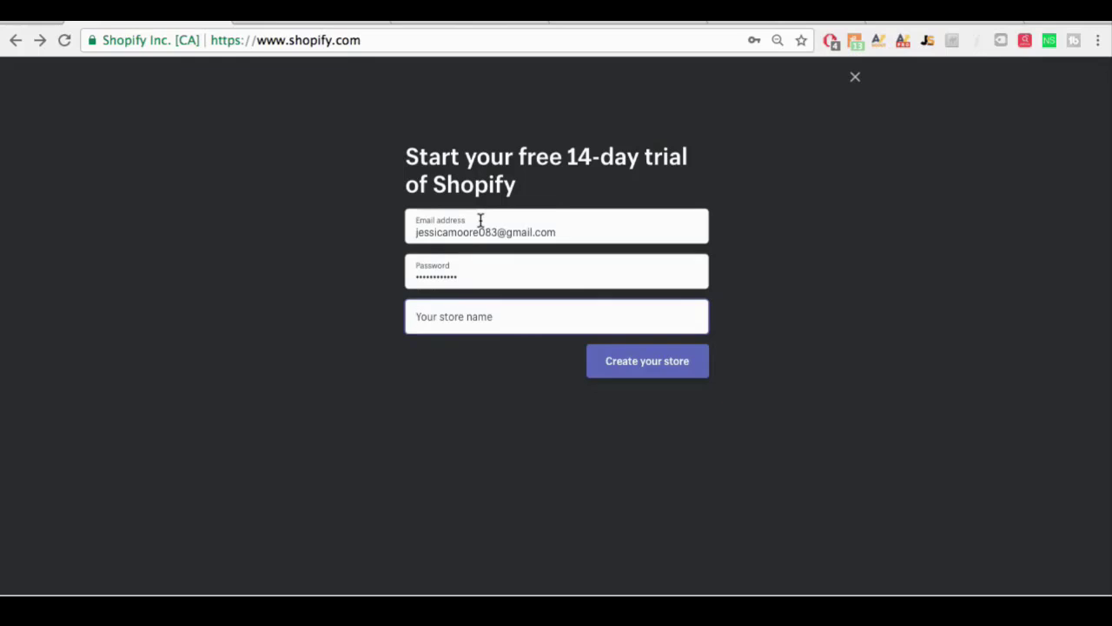
pyautogui.write('aR')
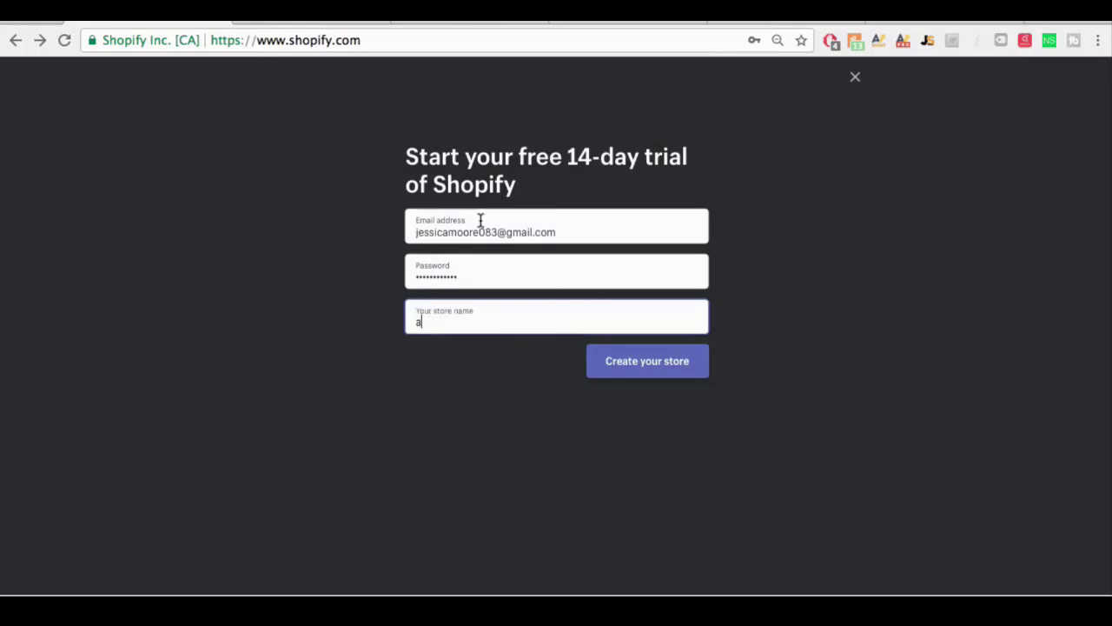
pyautogui.press('BackSpace')
pyautogui.press('BackSpace')
pyautogui.write('Ah')
pyautogui.press('BackSpace')
pyautogui.press('BackSpace')
pyautogui.write('Yogaisart')
pyautogui.click(660, 364)
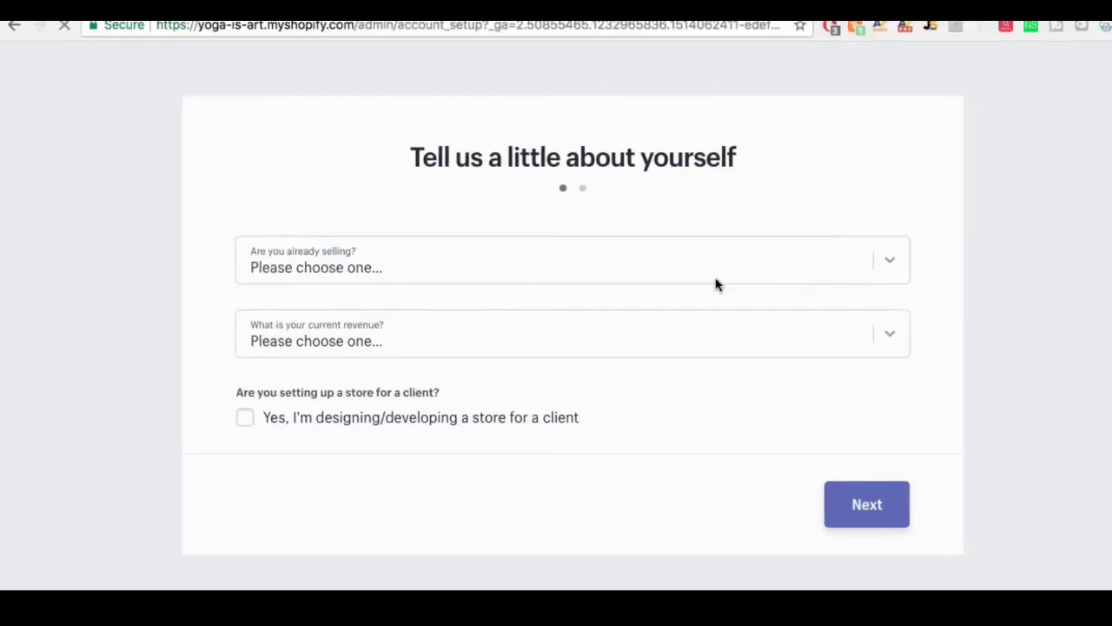
# Step: Answer that you already sell on Amazon with $50,000 to $250,000 revenue, then continue
pyautogui.click(673, 265)
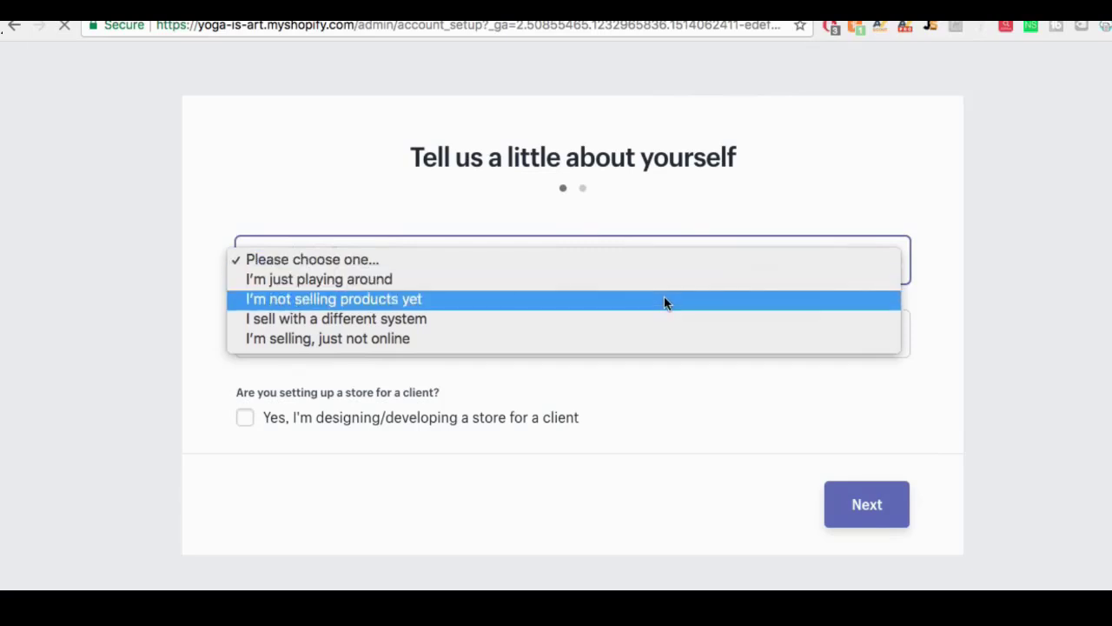
pyautogui.click(658, 320)
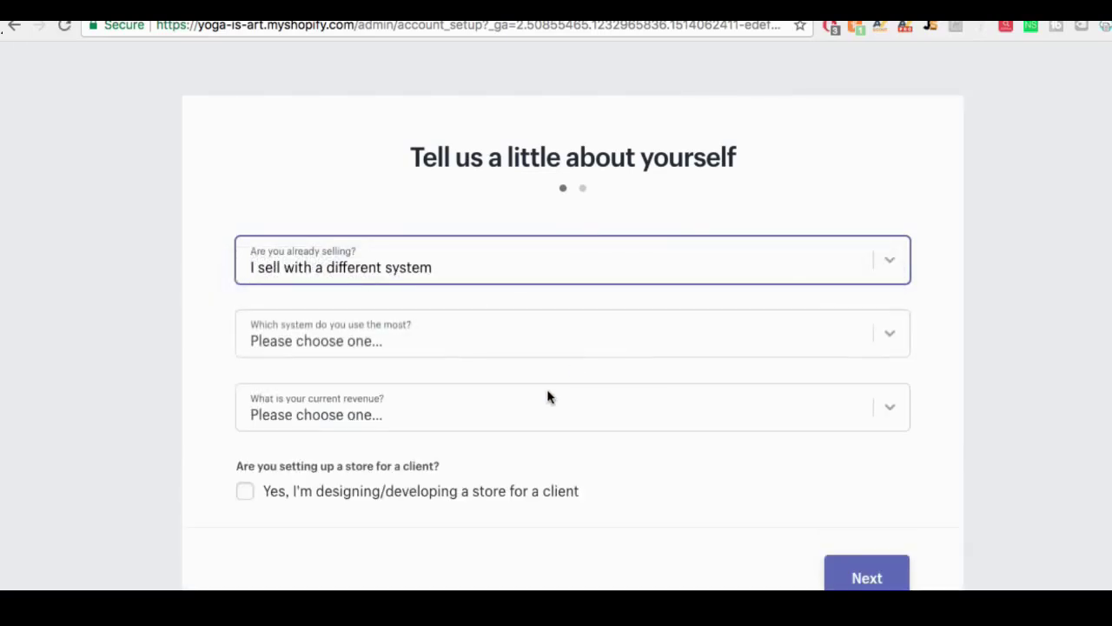
pyautogui.click(483, 335)
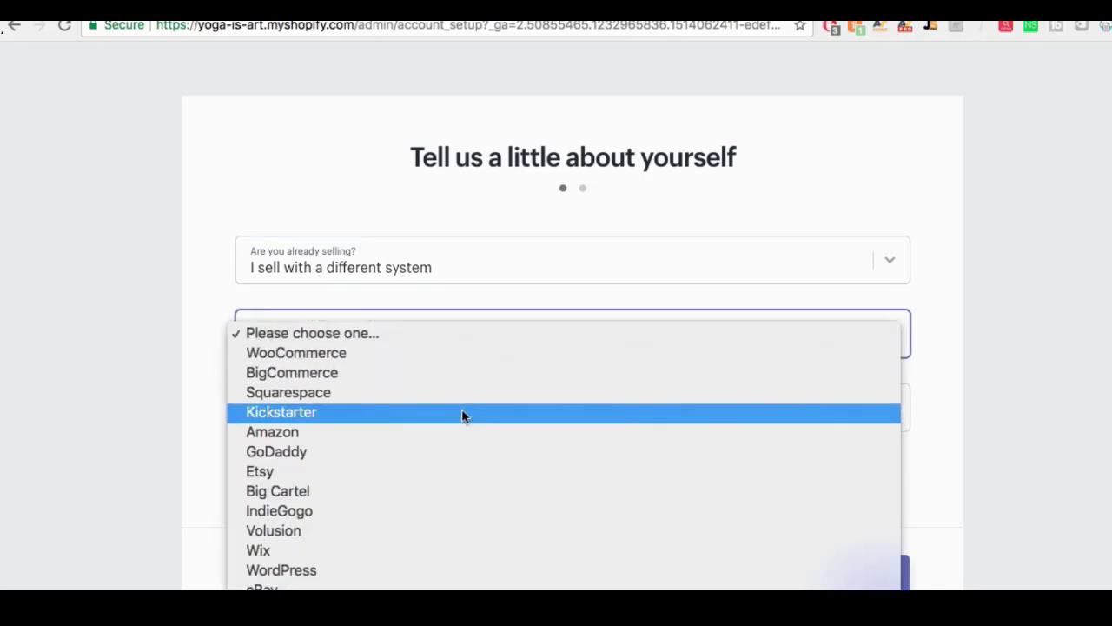
pyautogui.scroll(-1, 461, 408)
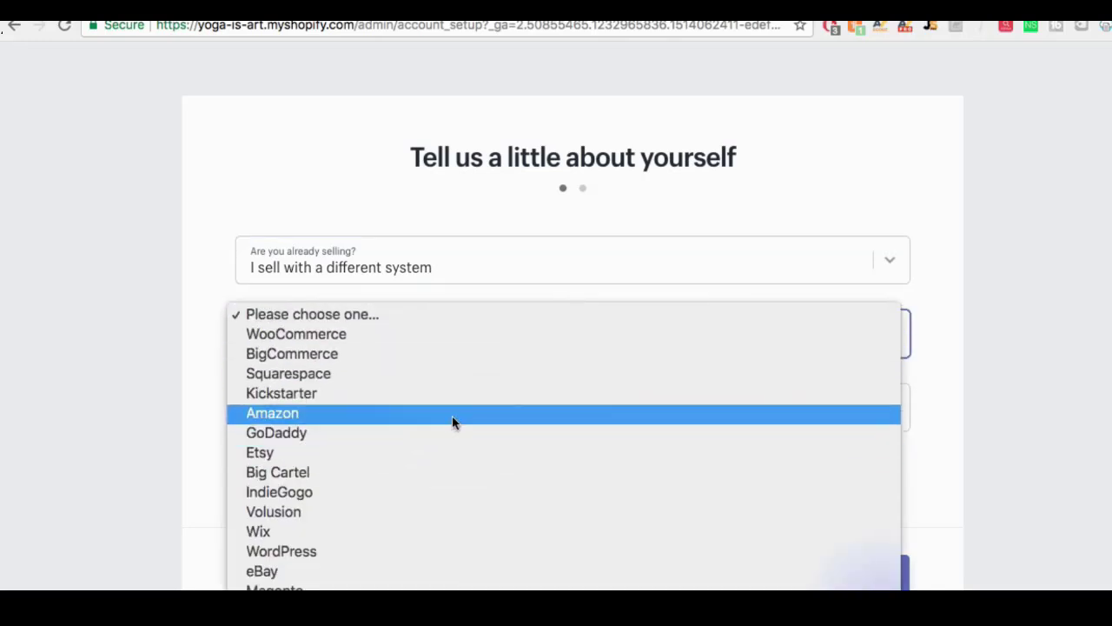
pyautogui.click(451, 413)
pyautogui.click(438, 407)
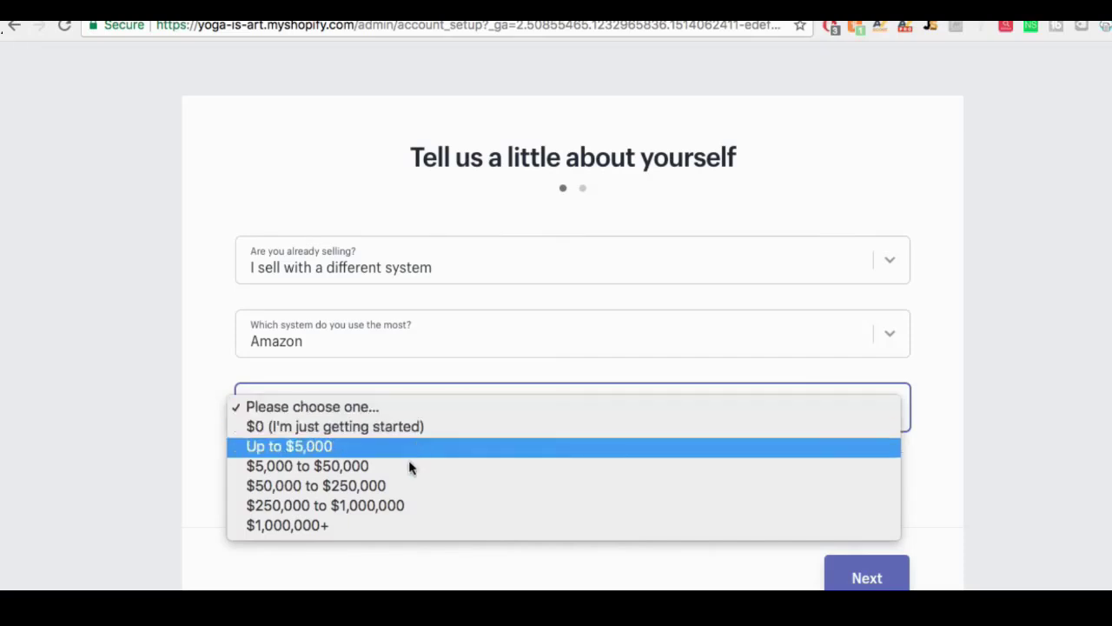
pyautogui.click(403, 483)
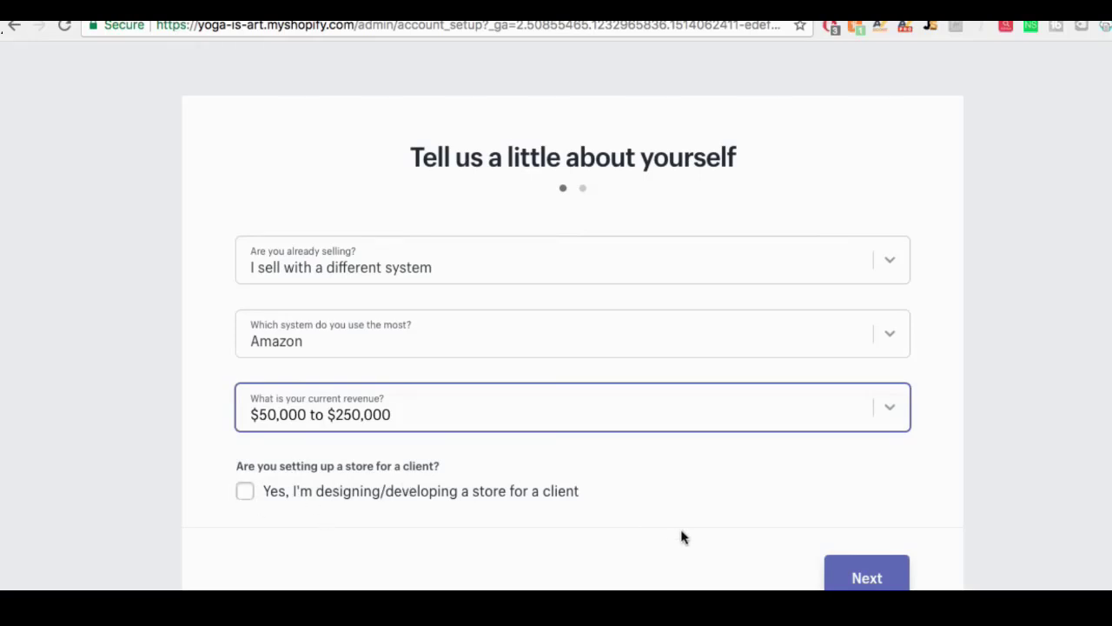
pyautogui.click(869, 577)
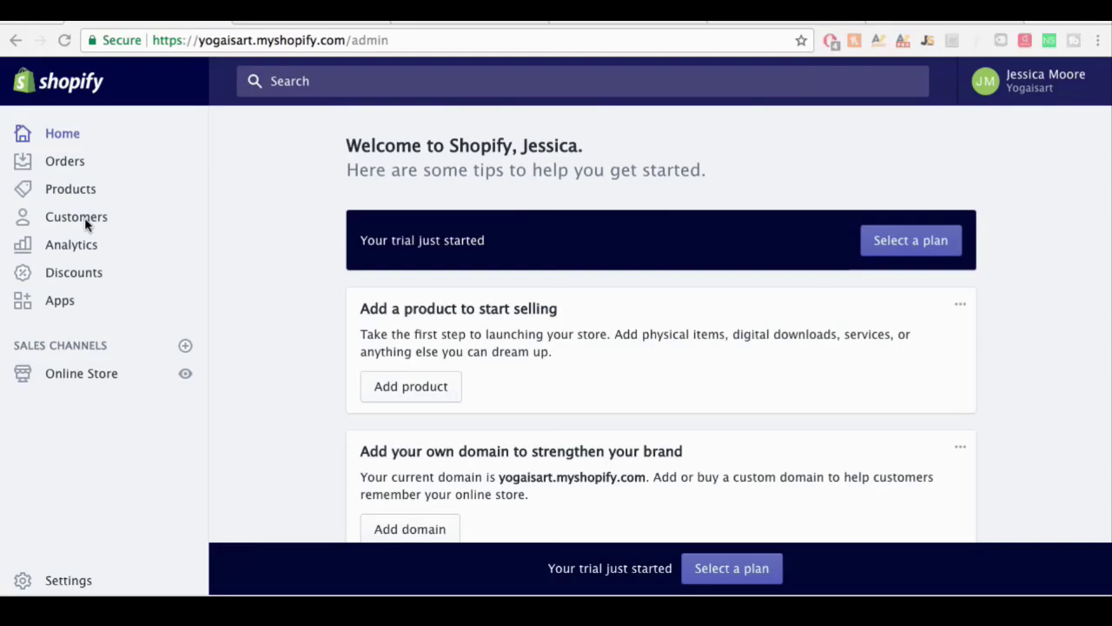
# Step: From Online Store > Themes, browse the free themes and add Brooklyn
pyautogui.click(72, 380)
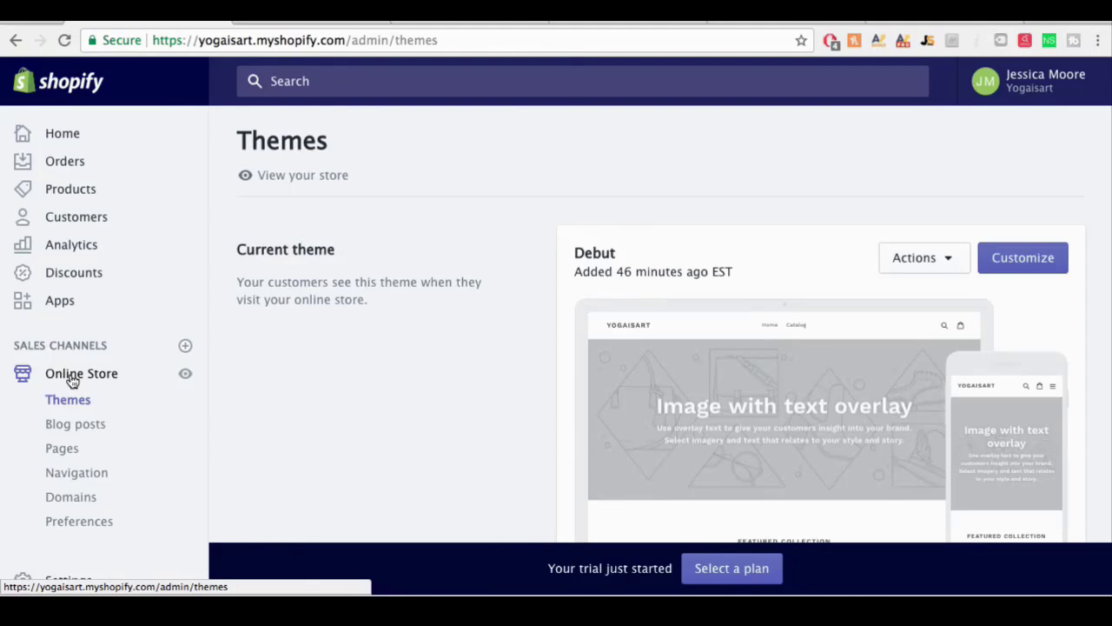
pyautogui.scroll(-3, 437, 377)
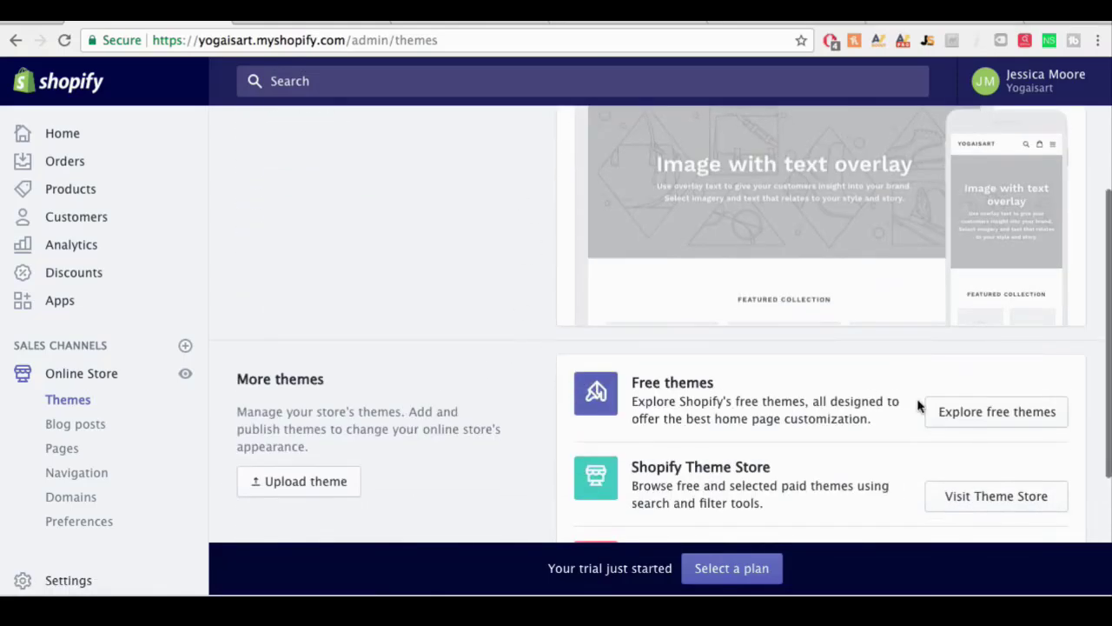
pyautogui.click(964, 421)
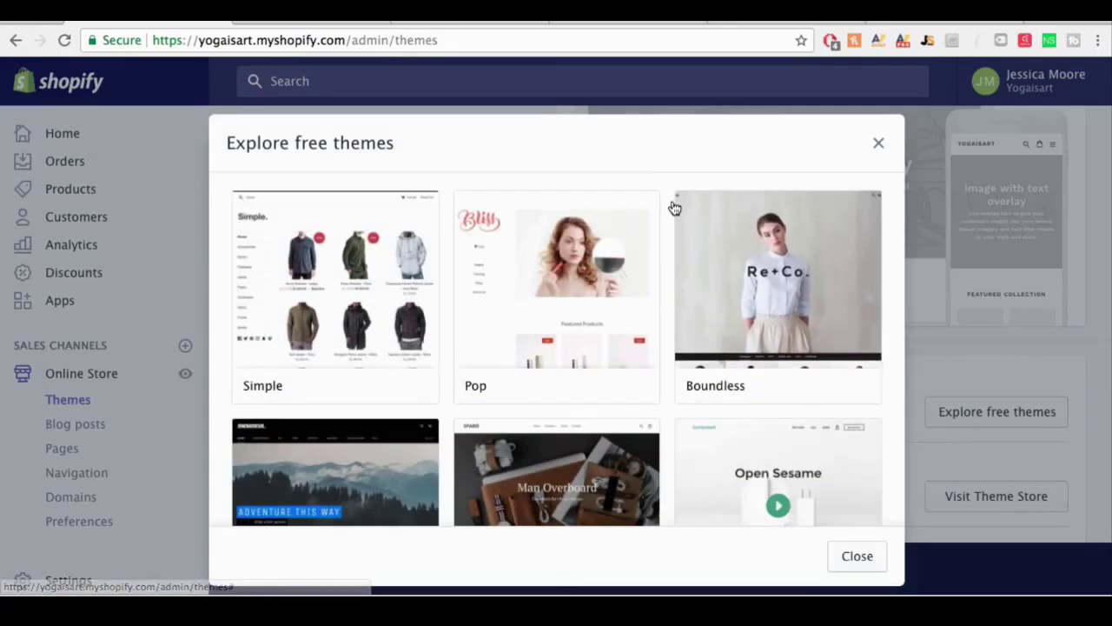
pyautogui.scroll(-2, 685, 252)
pyautogui.scroll(-1, 685, 301)
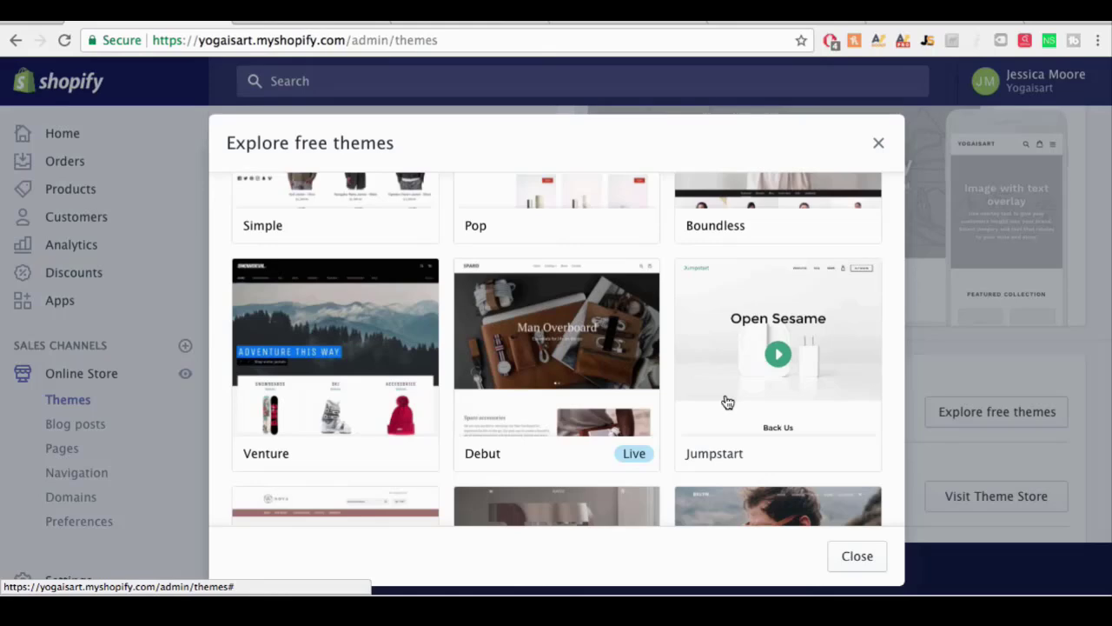
pyautogui.scroll(-3, 728, 402)
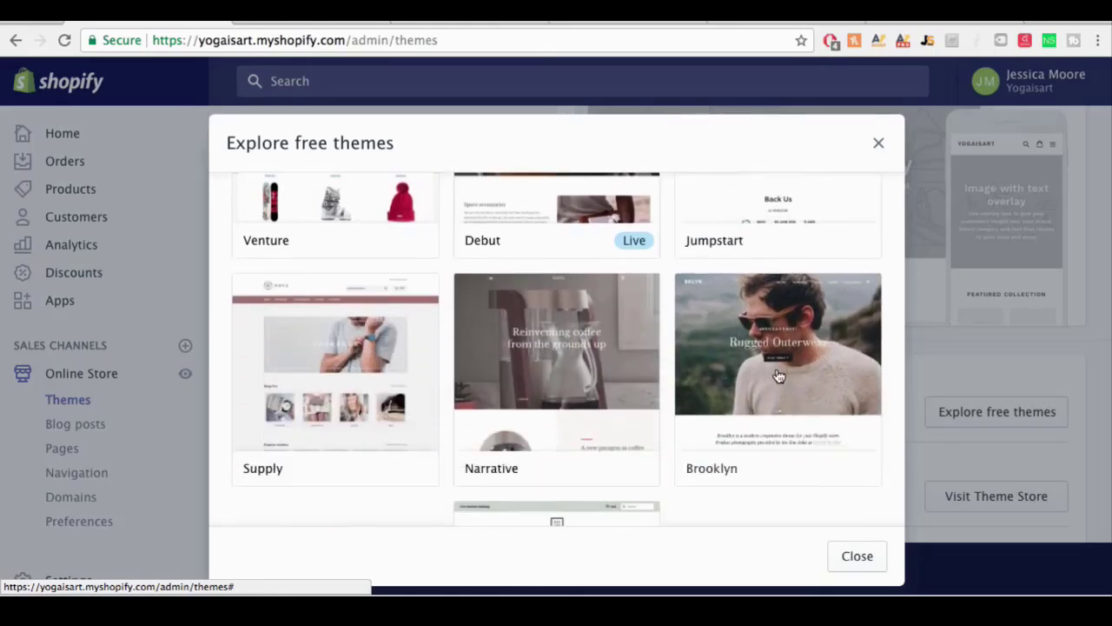
pyautogui.click(778, 375)
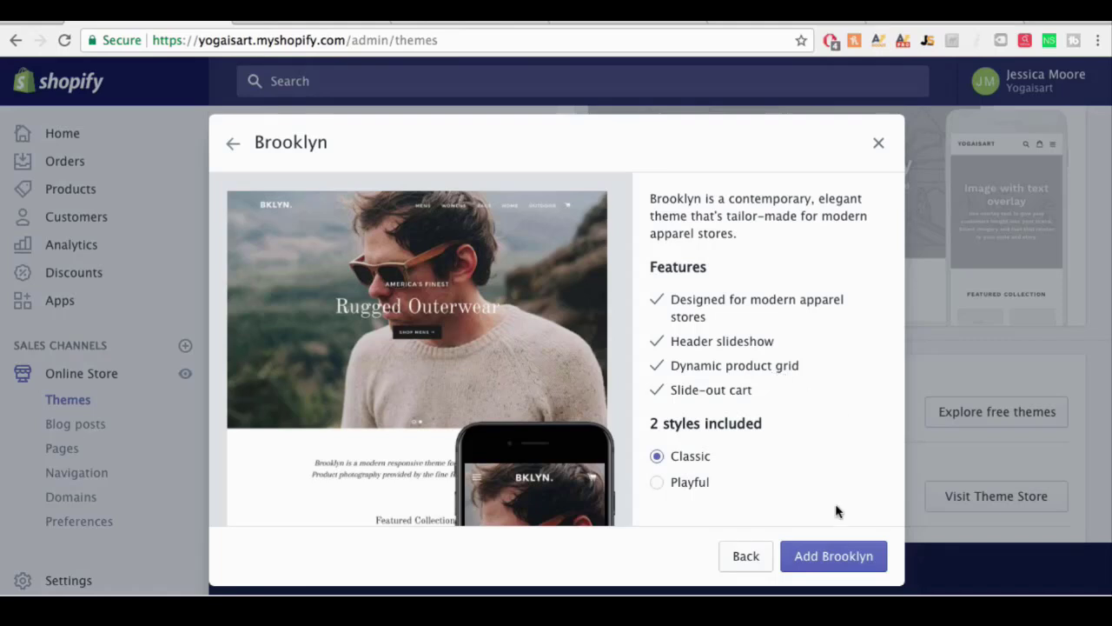
pyautogui.click(823, 557)
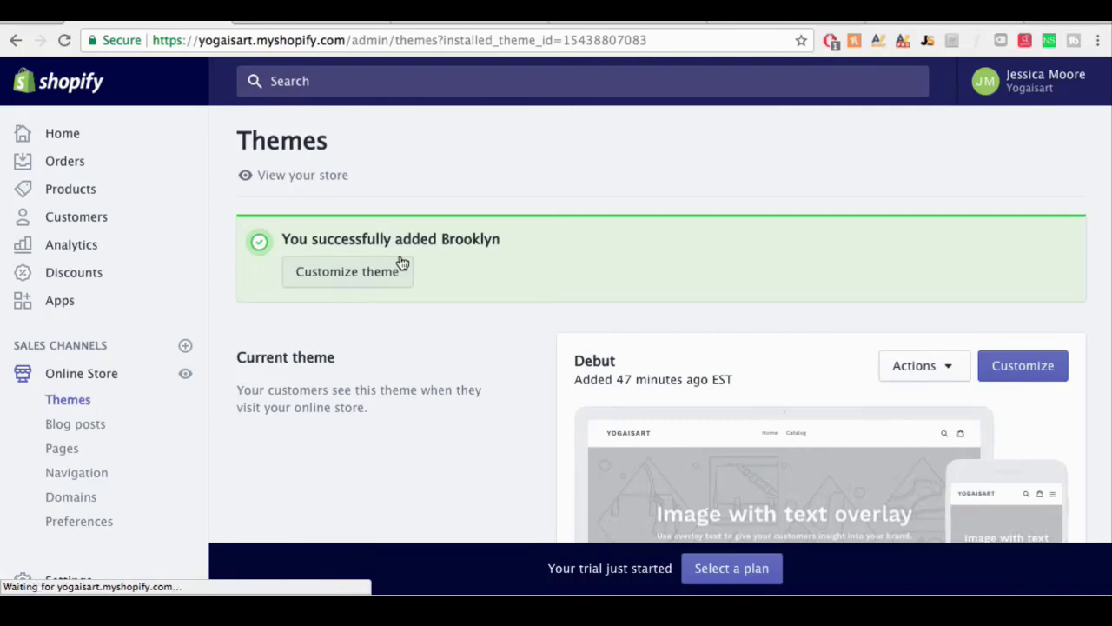
# Step: Publish Brooklyn from More themes, confirming it replaces Debut
pyautogui.scroll(-1, 550, 283)
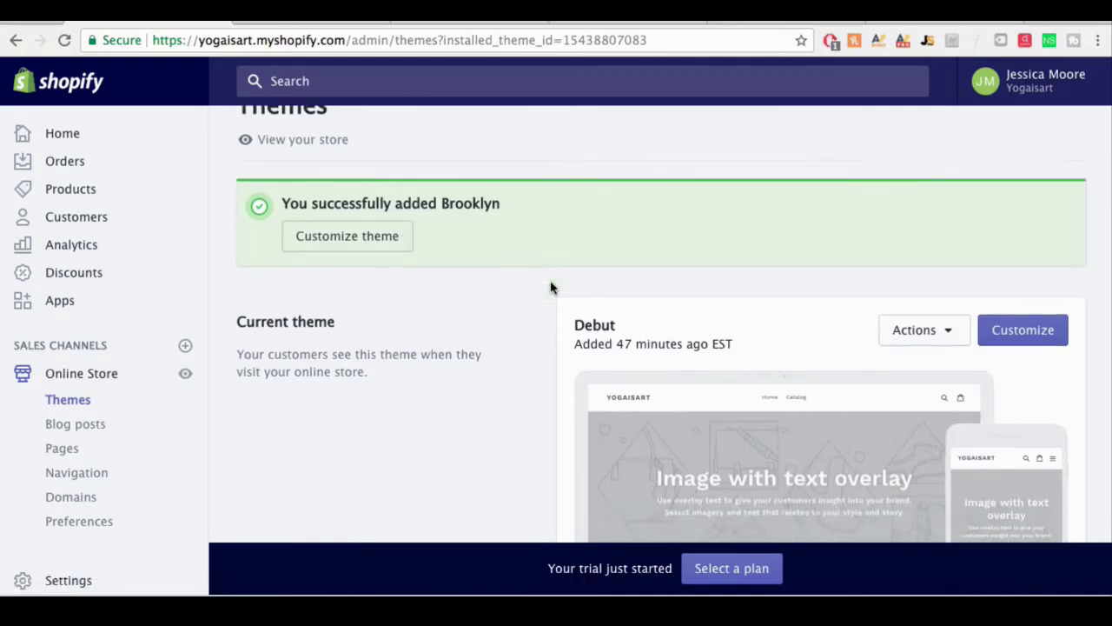
pyautogui.scroll(-5, 550, 287)
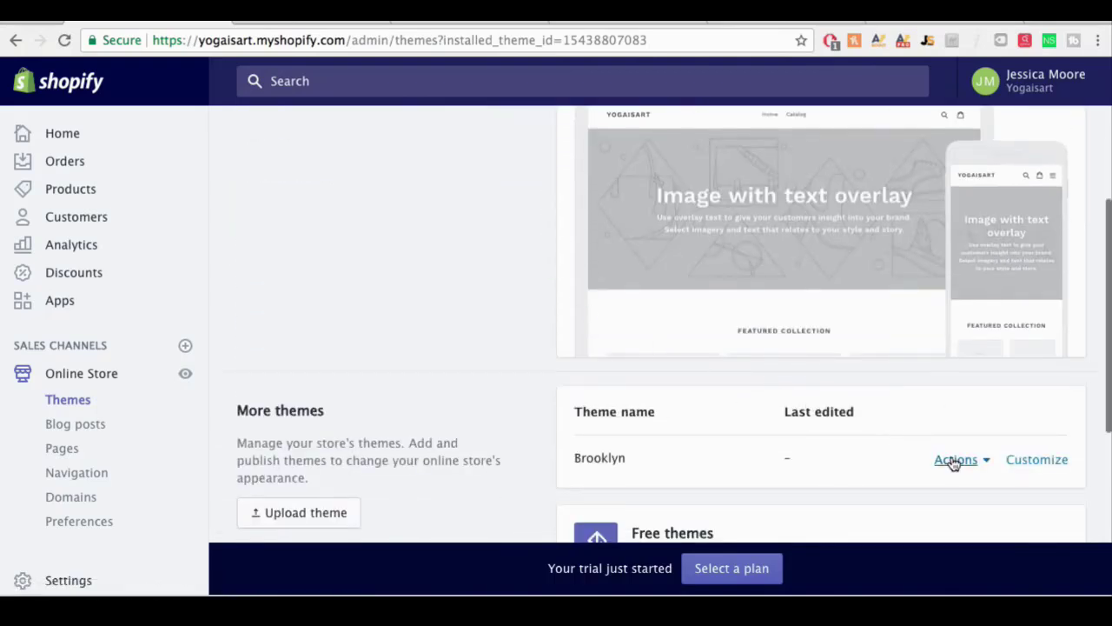
pyautogui.click(979, 461)
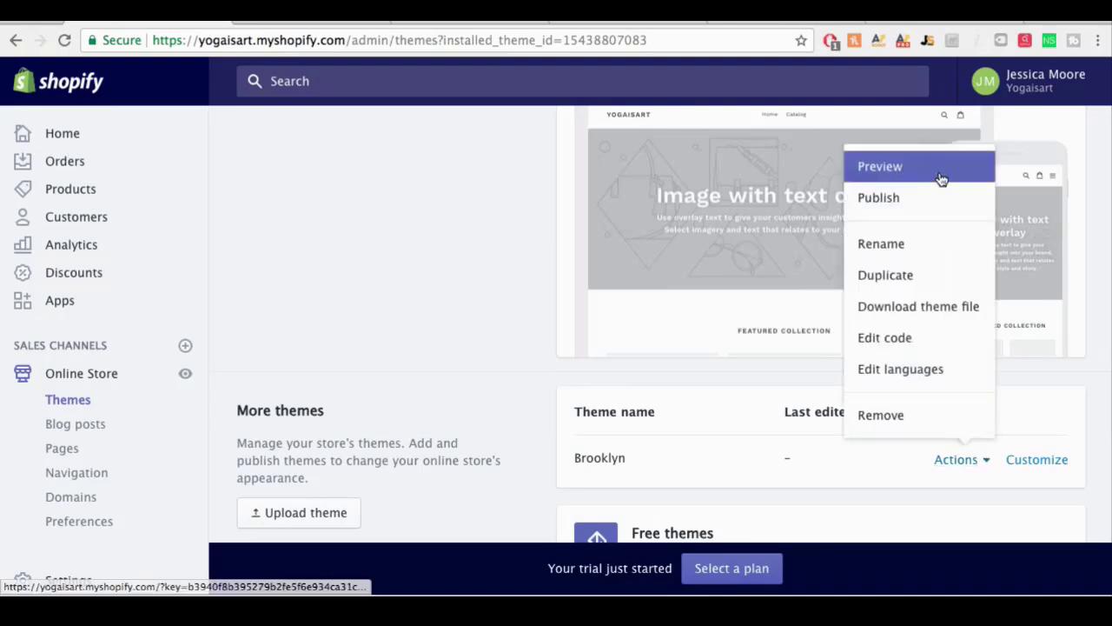
pyautogui.click(918, 206)
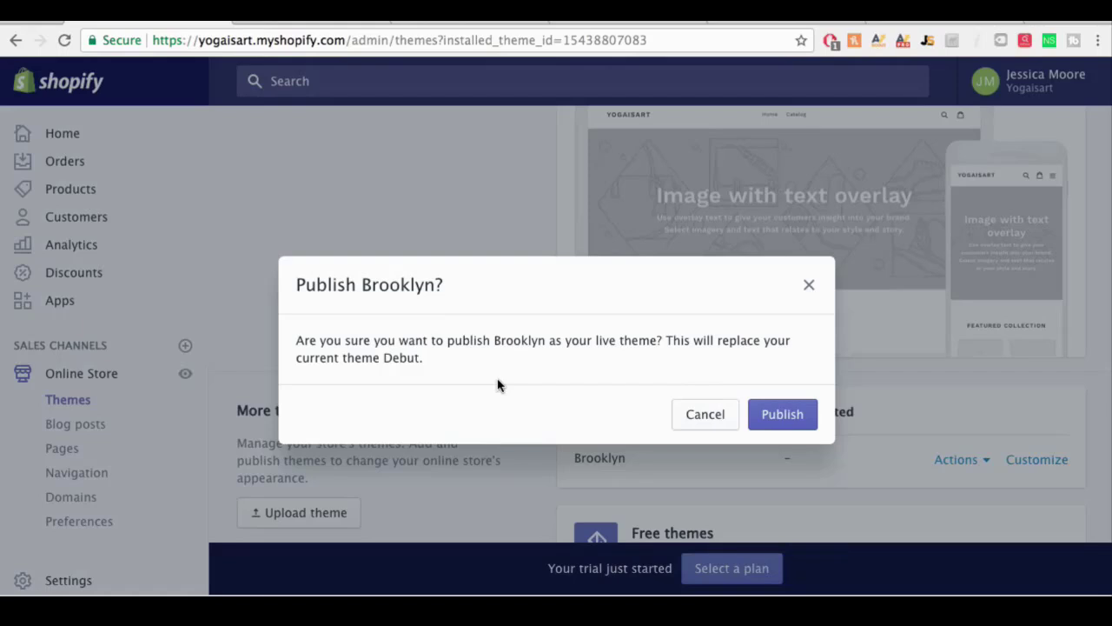
pyautogui.click(784, 412)
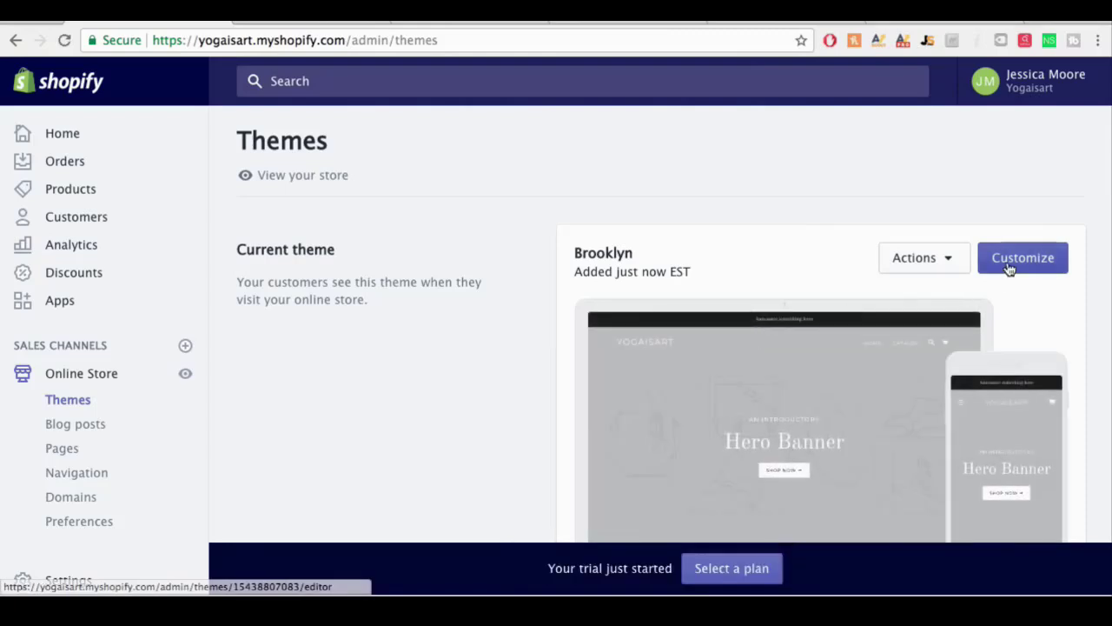
pyautogui.click(1008, 269)
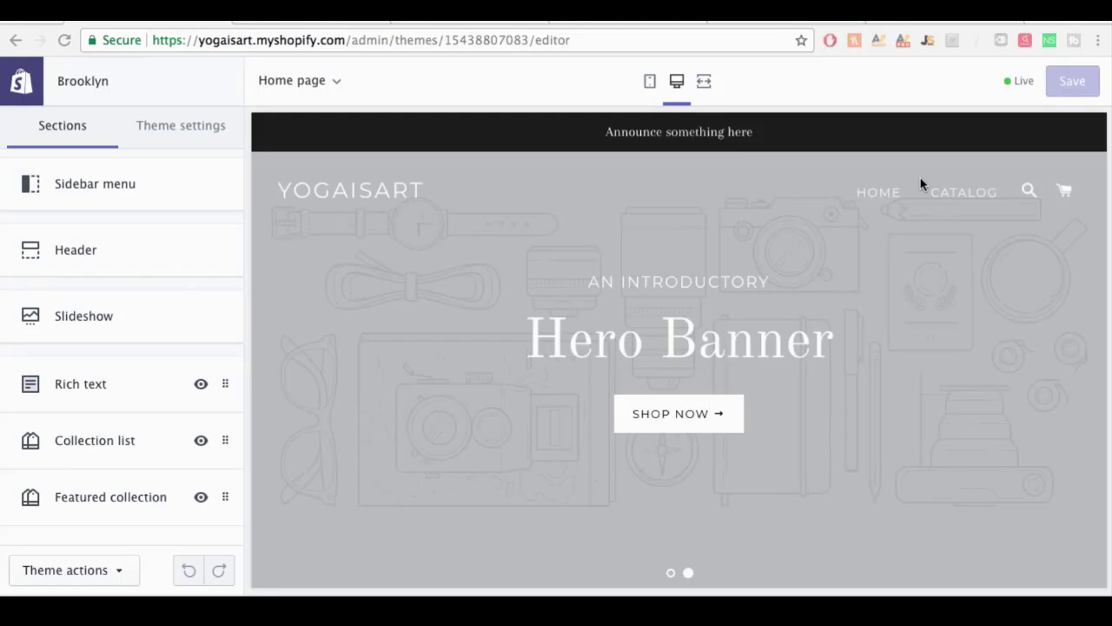
pyautogui.click(75, 186)
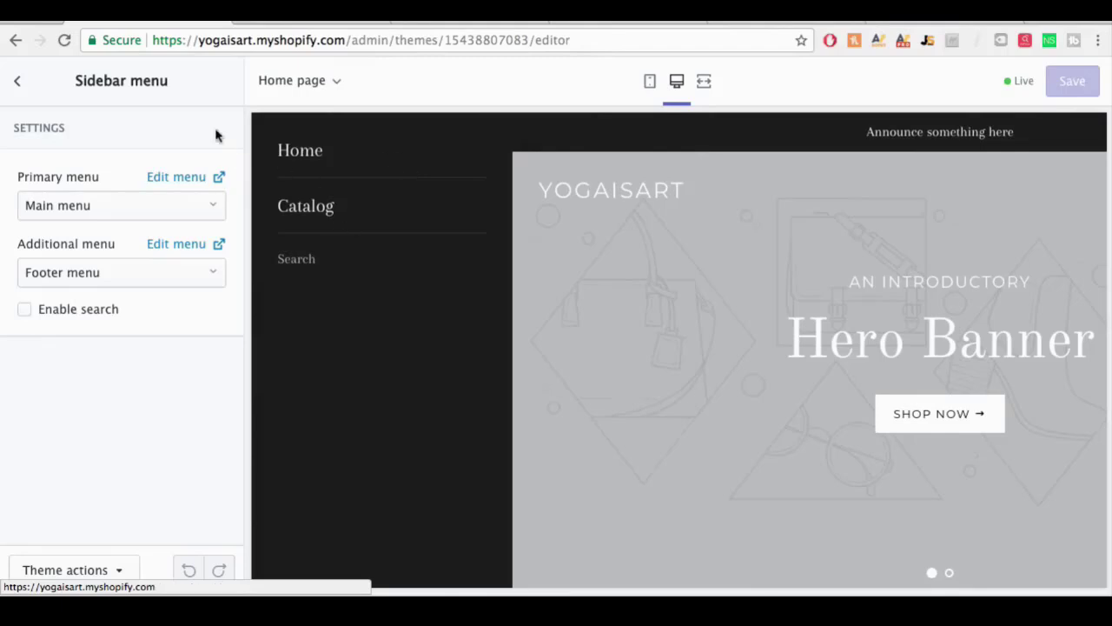
pyautogui.click(12, 85)
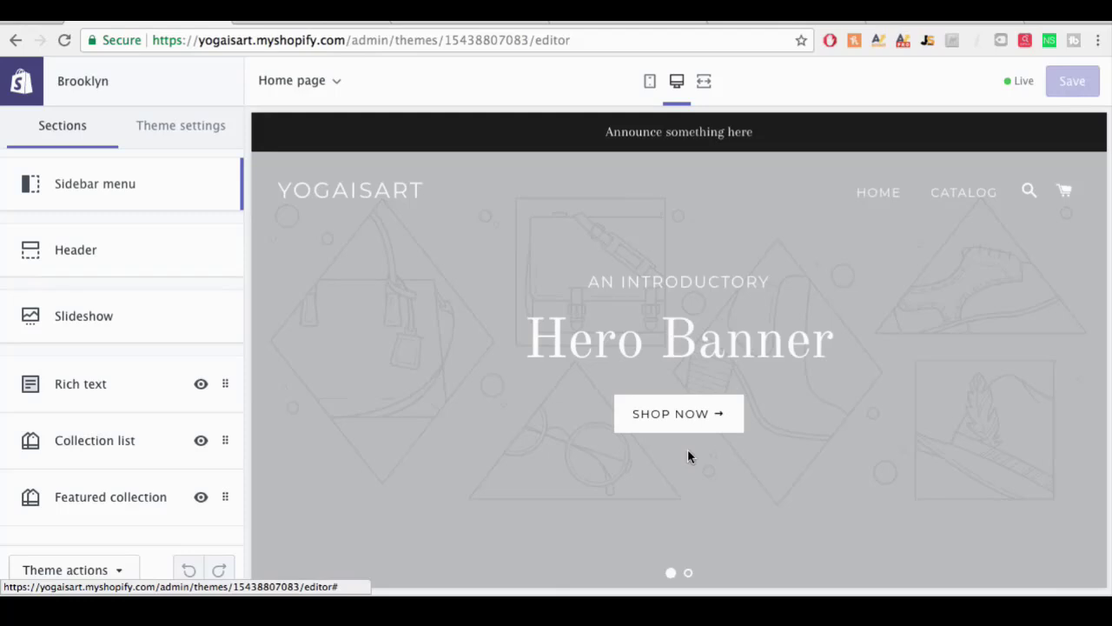
pyautogui.scroll(-1, 687, 456)
pyautogui.scroll(1, 688, 456)
pyautogui.click(306, 24)
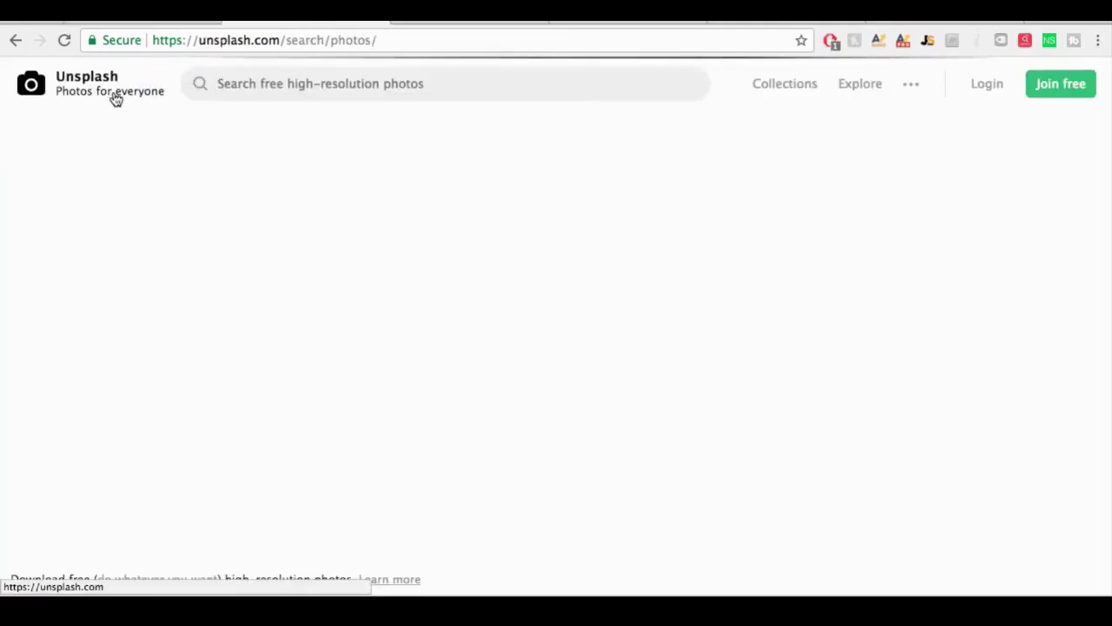
# Step: Search Unsplash for 'yoga' and download the infinity pool photo
pyautogui.click(258, 90)
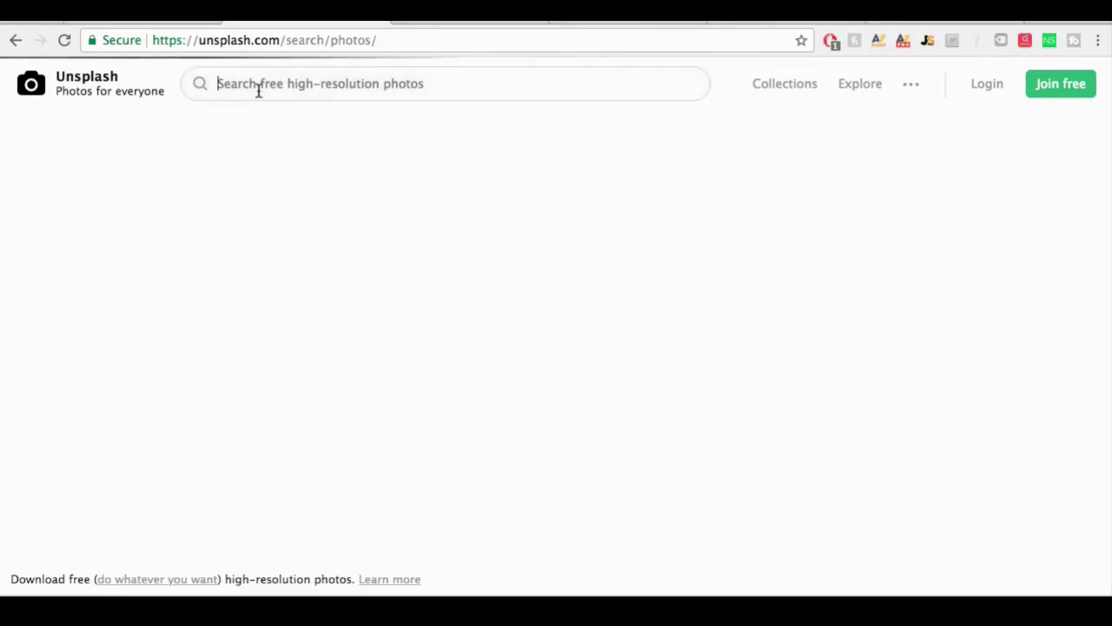
pyautogui.write('yoga')
pyautogui.press('Return')
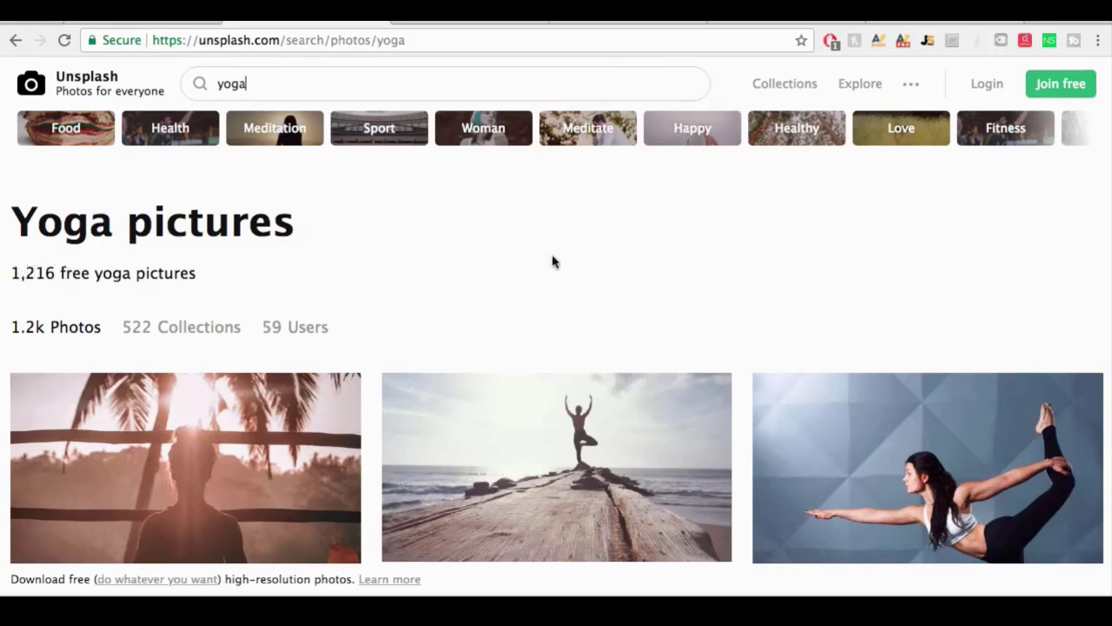
pyautogui.scroll(-5, 552, 262)
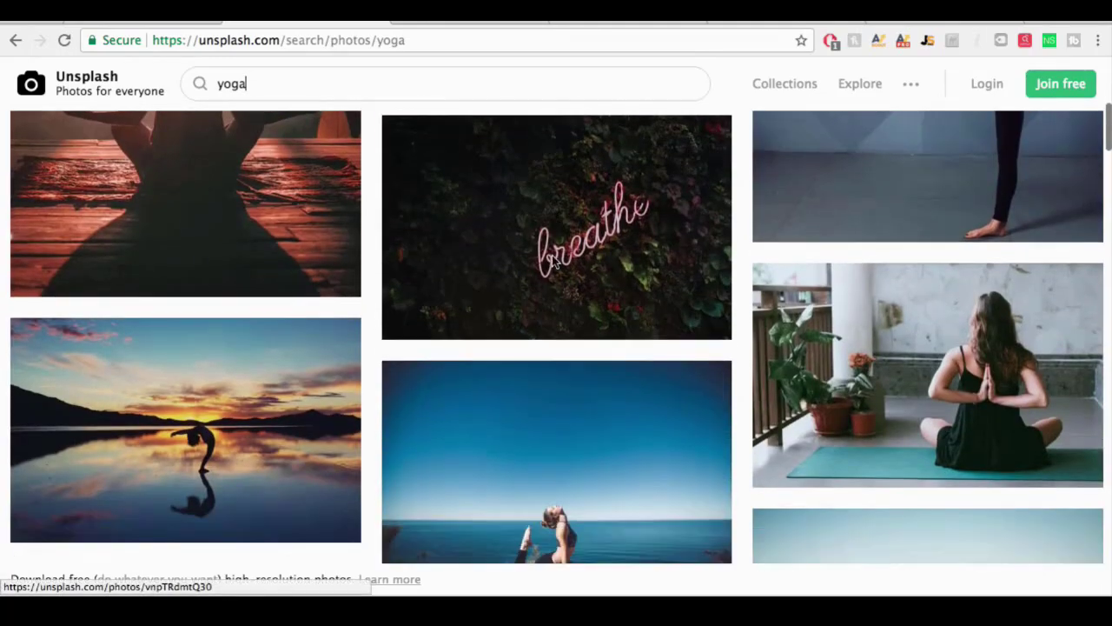
pyautogui.scroll(-6, 556, 263)
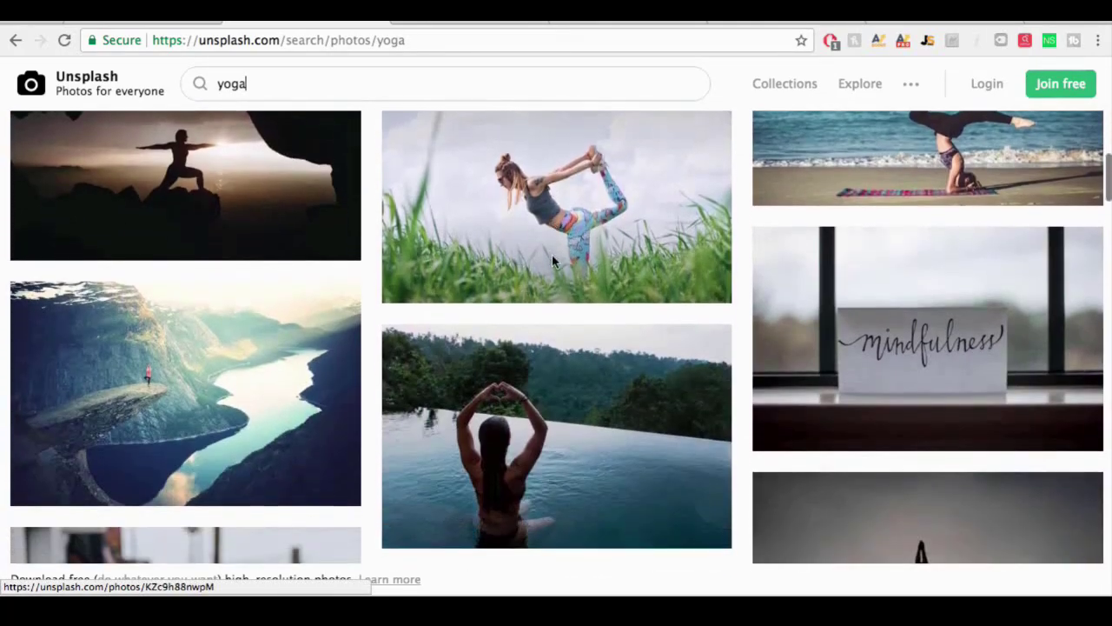
pyautogui.scroll(-2, 551, 254)
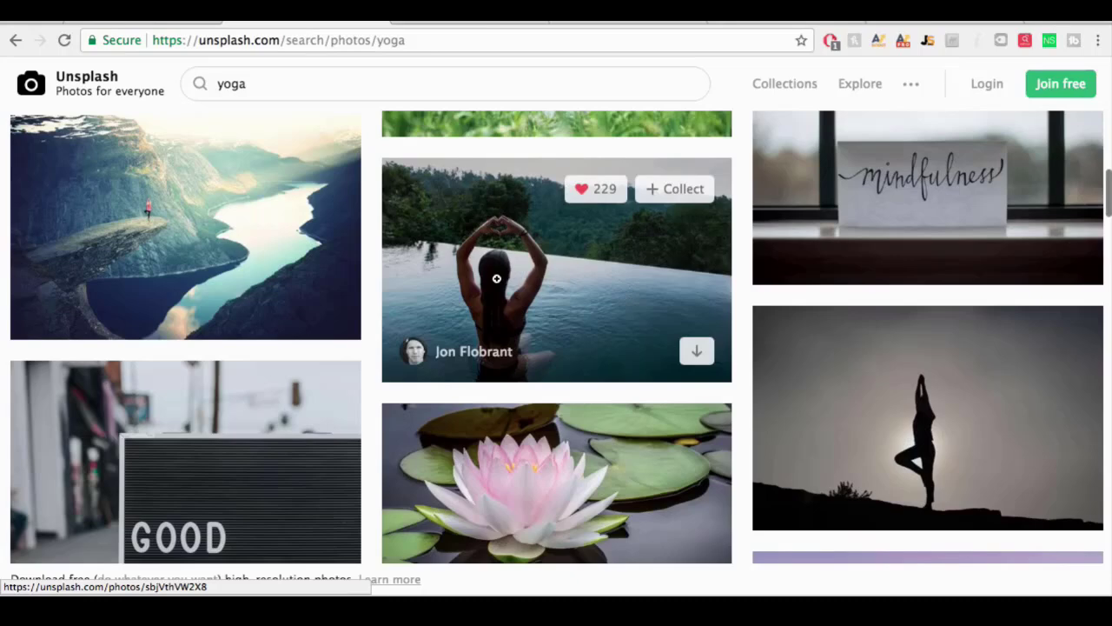
pyautogui.click(537, 272)
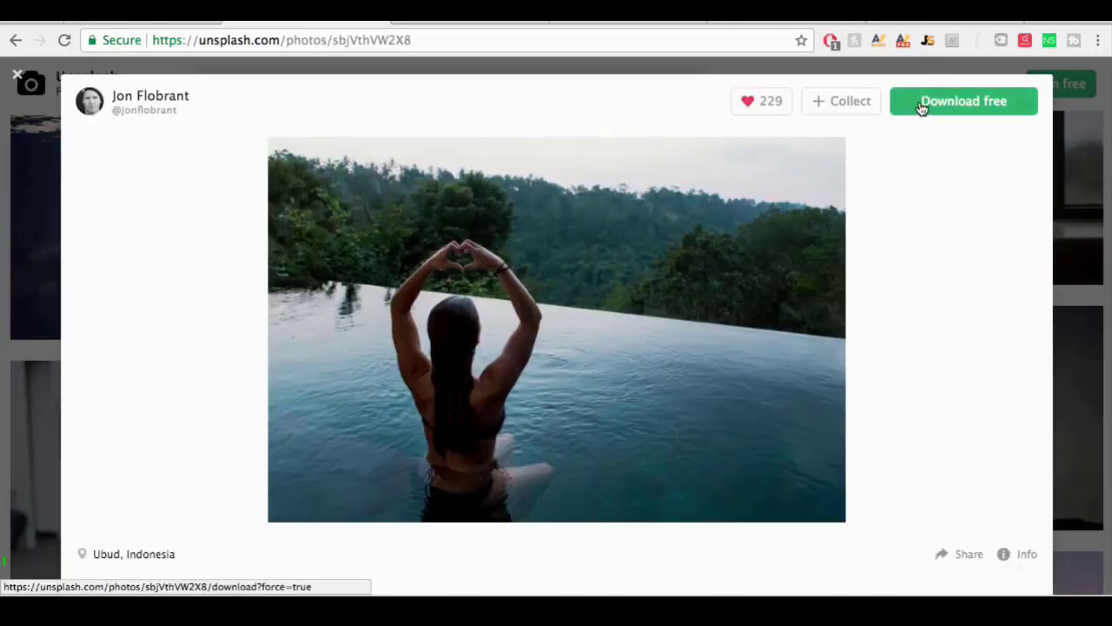
pyautogui.click(921, 104)
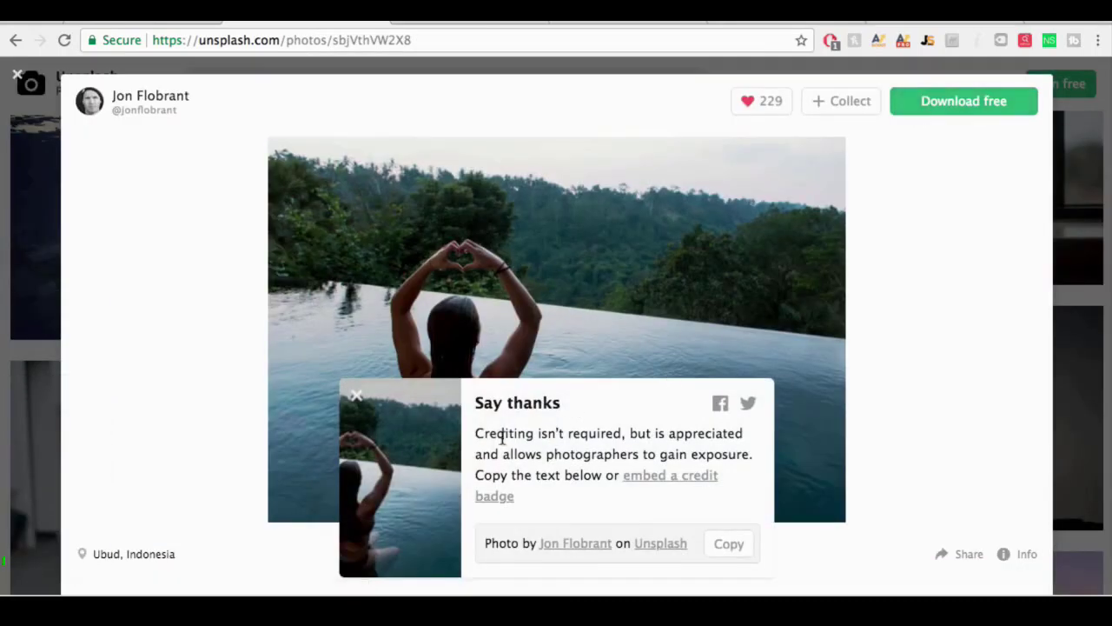
pyautogui.click(17, 77)
# Step: Download the sunset beach yoga photo and dismiss the Say thanks popup
pyautogui.scroll(-5, 869, 305)
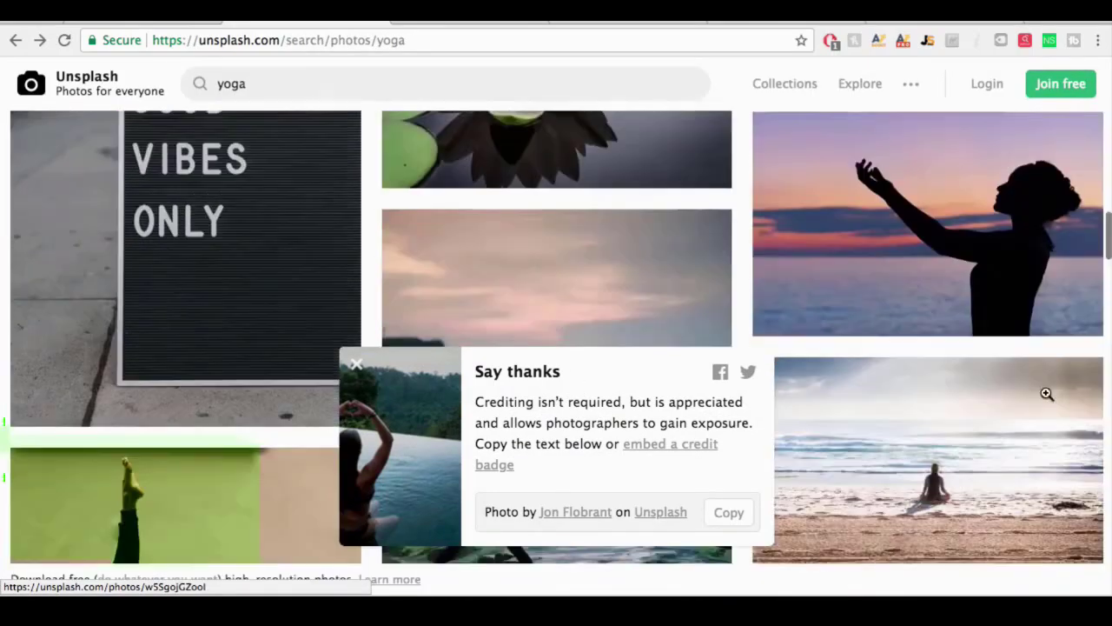
pyautogui.scroll(-10, 1047, 393)
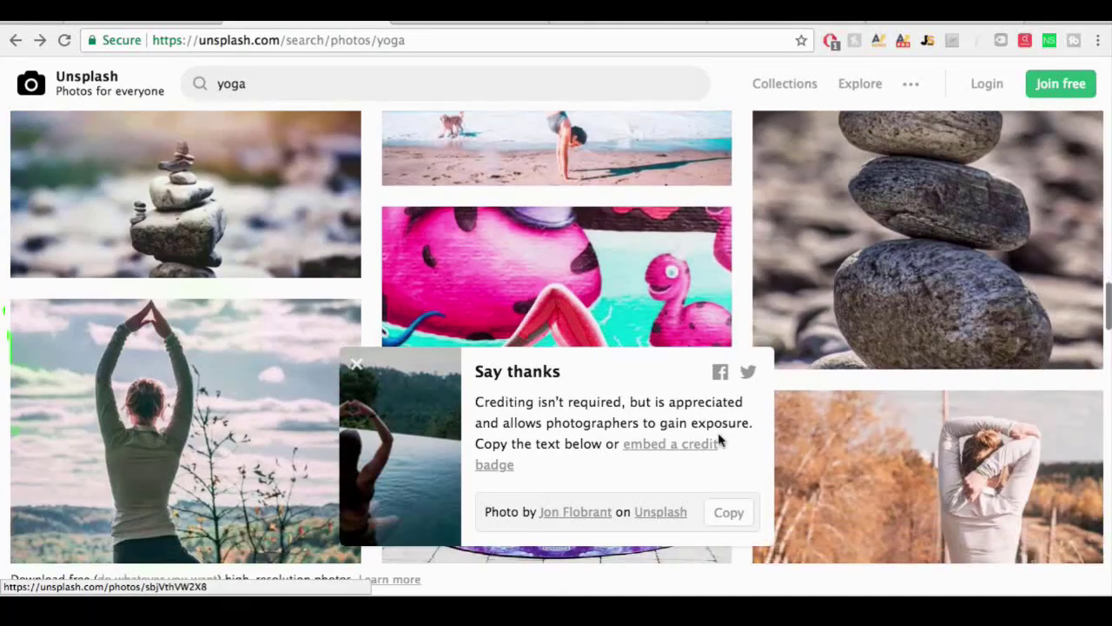
pyautogui.scroll(-3, 1072, 422)
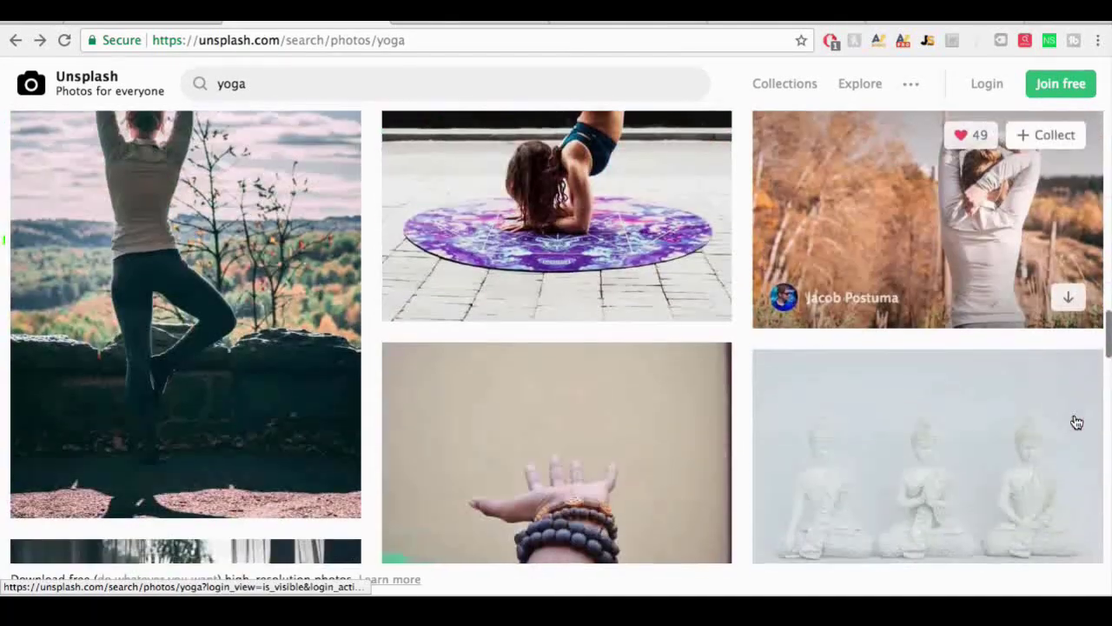
pyautogui.scroll(-6, 1073, 422)
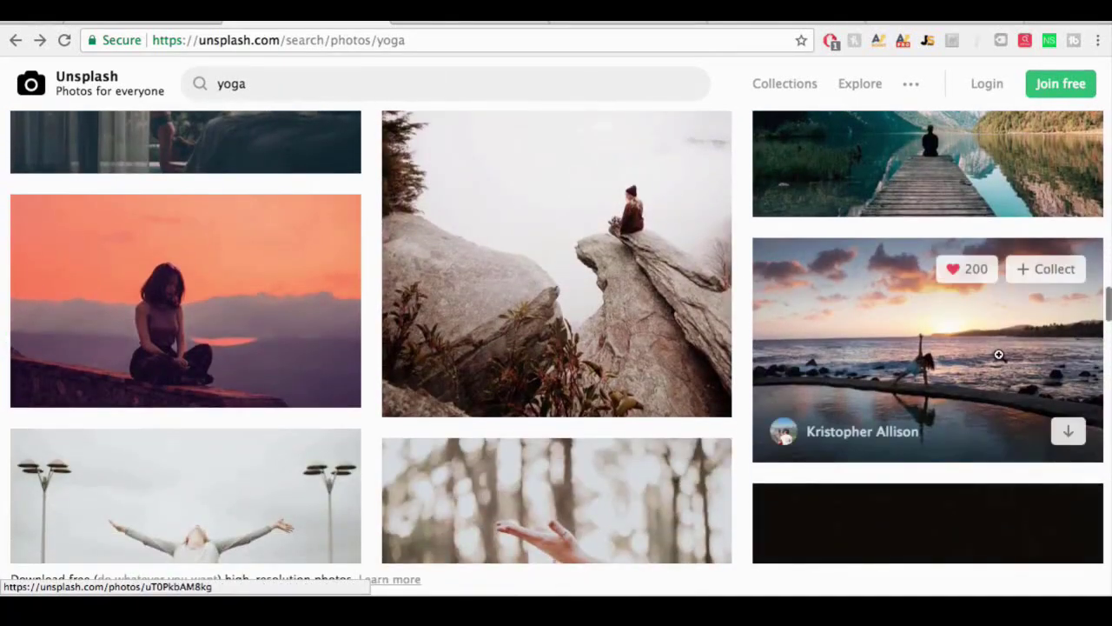
pyautogui.click(985, 339)
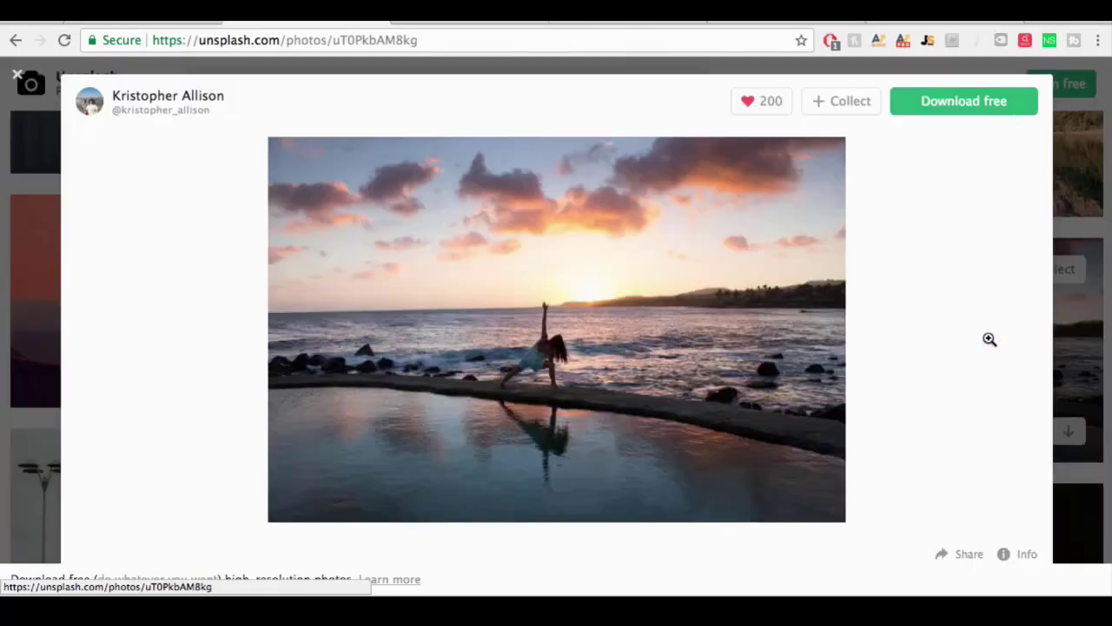
pyautogui.click(939, 102)
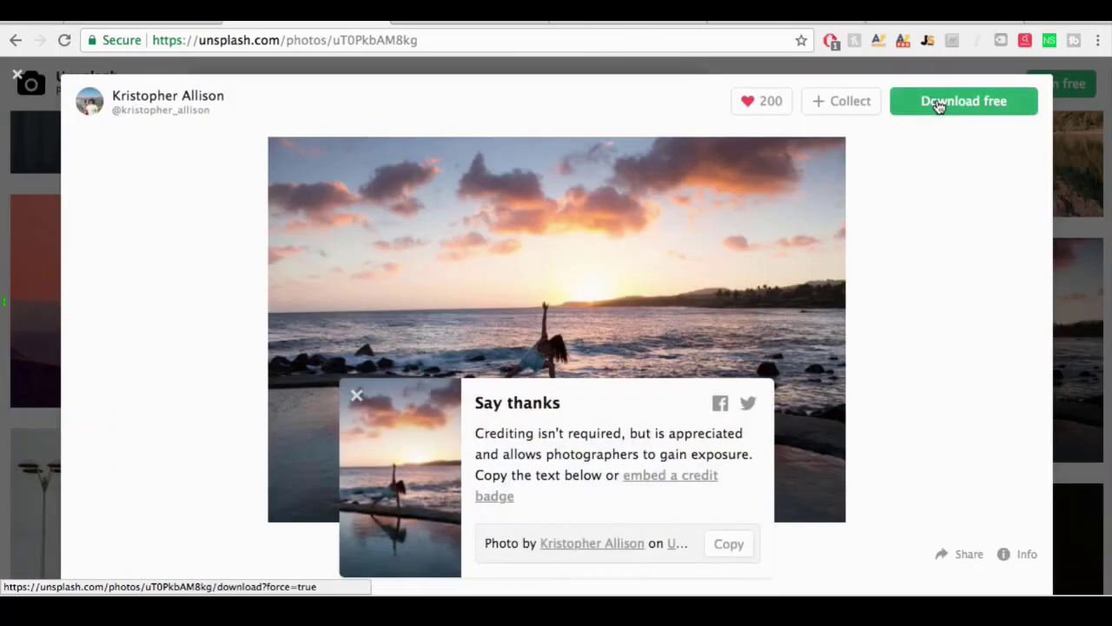
pyautogui.click(356, 396)
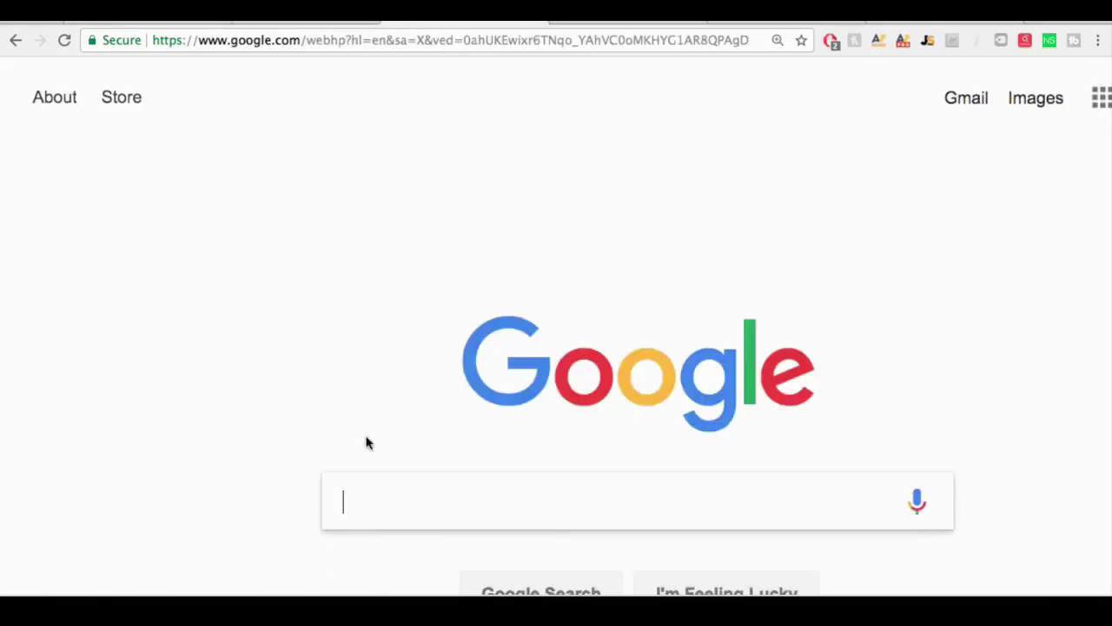
# Step: Search Google for 'tinypng' and open the TinyPNG site
pyautogui.write('tinypn')
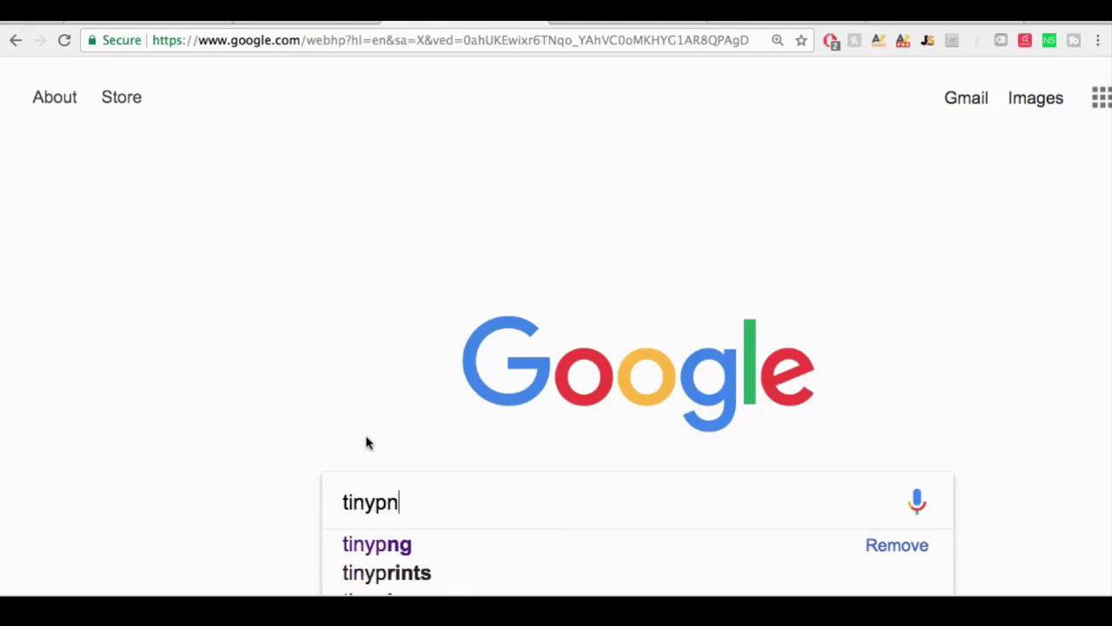
pyautogui.write('g')
pyautogui.press('Return')
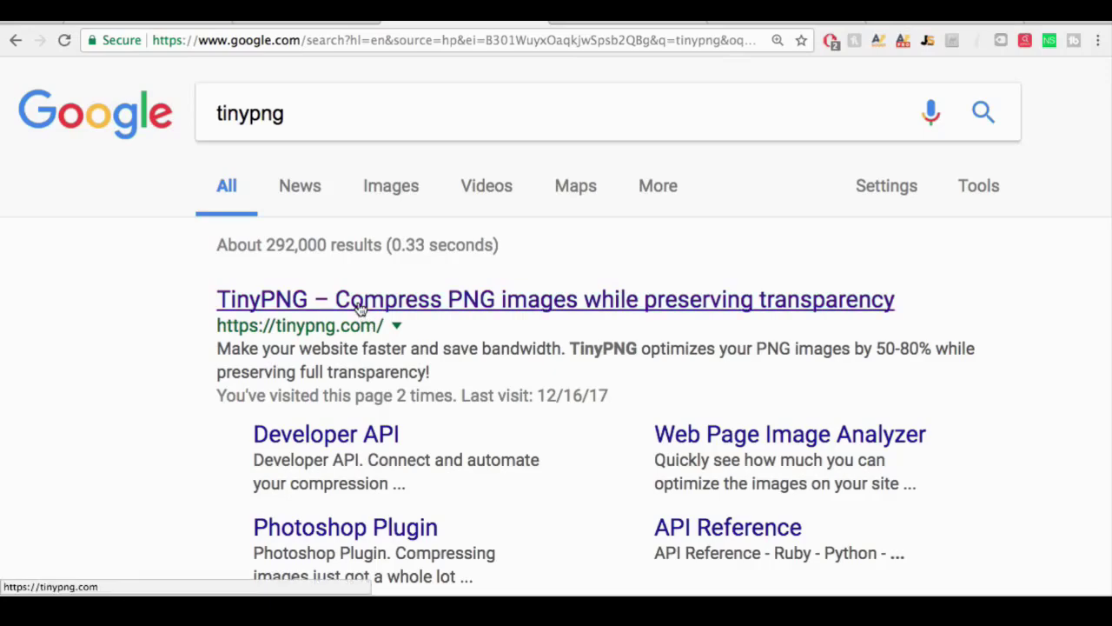
pyautogui.click(360, 306)
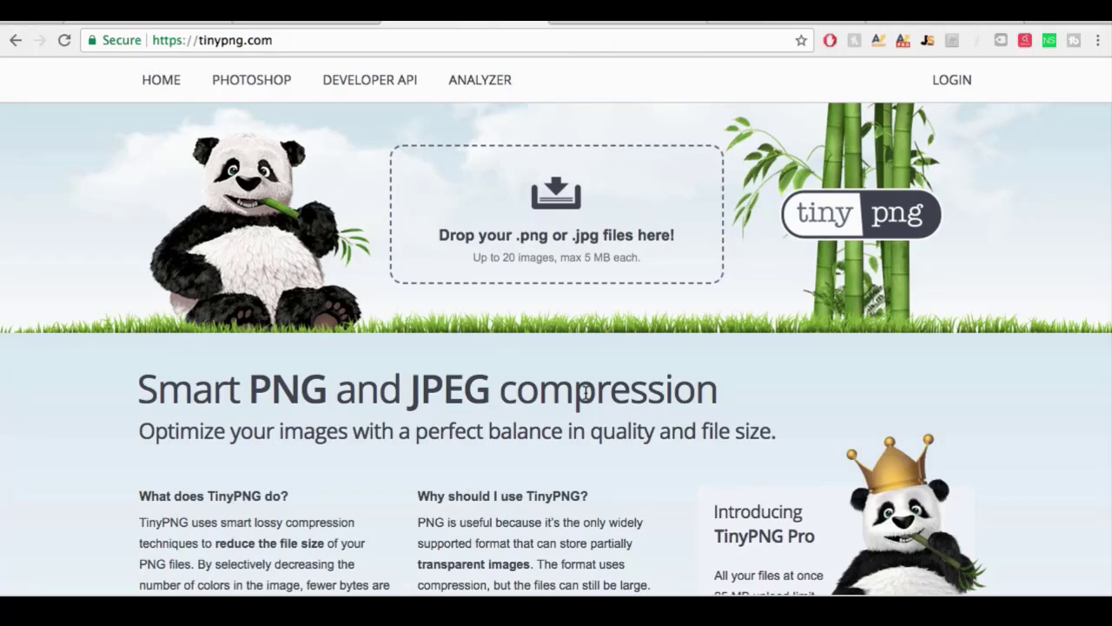
# Step: Upload yoga2.jpg and yoga3.jpeg to TinyPNG for compression and download all results
pyautogui.click(554, 201)
pyautogui.scroll(-5, 573, 248)
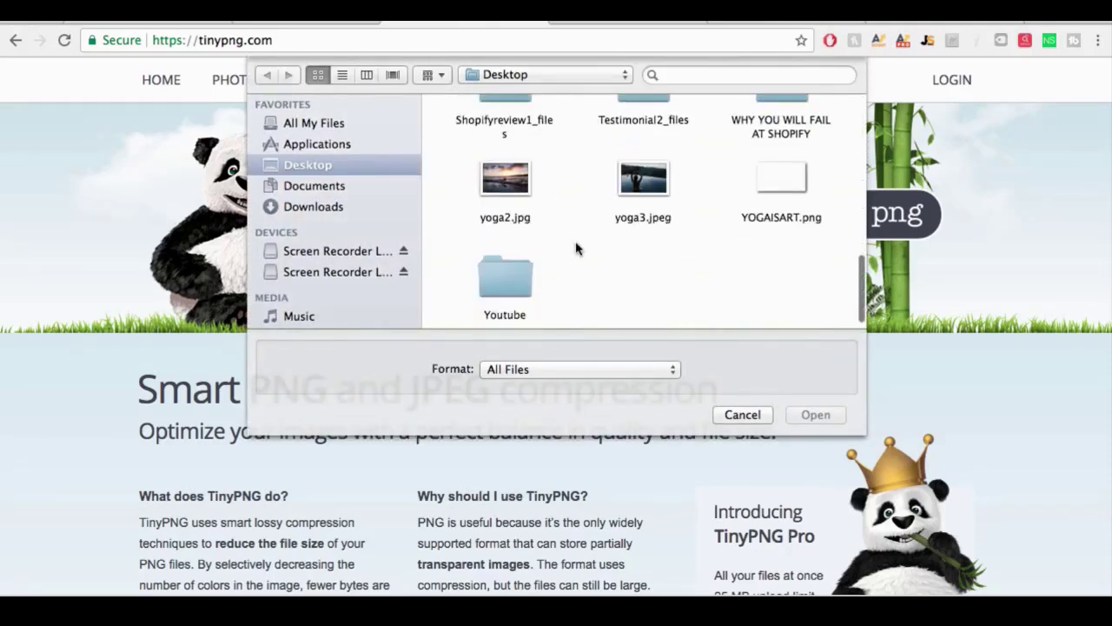
pyautogui.moveTo(625, 227); pyautogui.dragTo(499, 165)
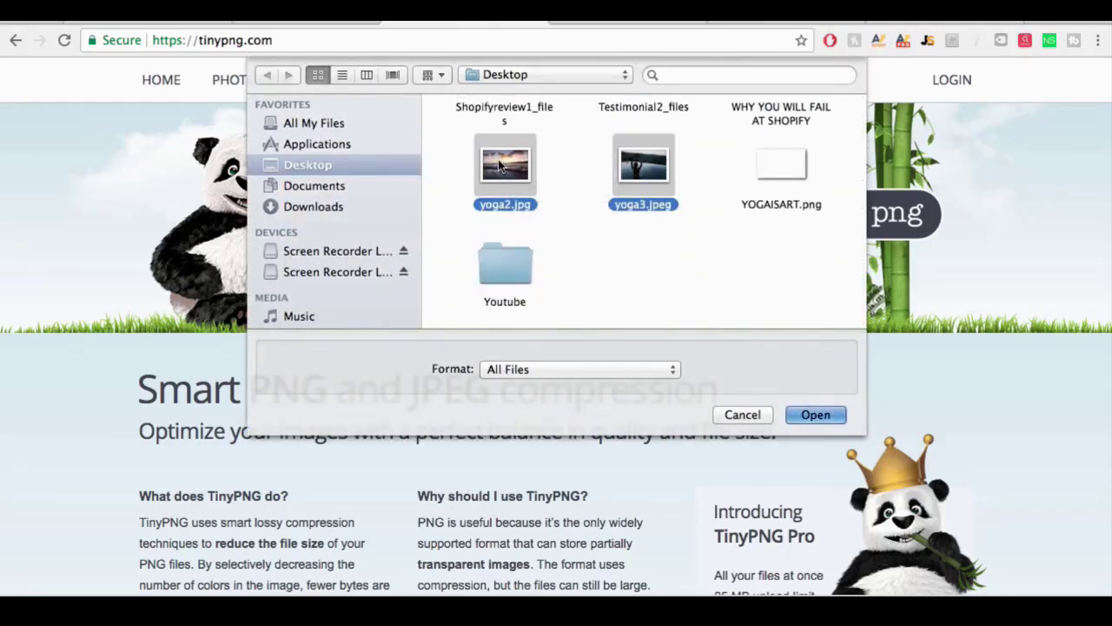
pyautogui.press('Return')
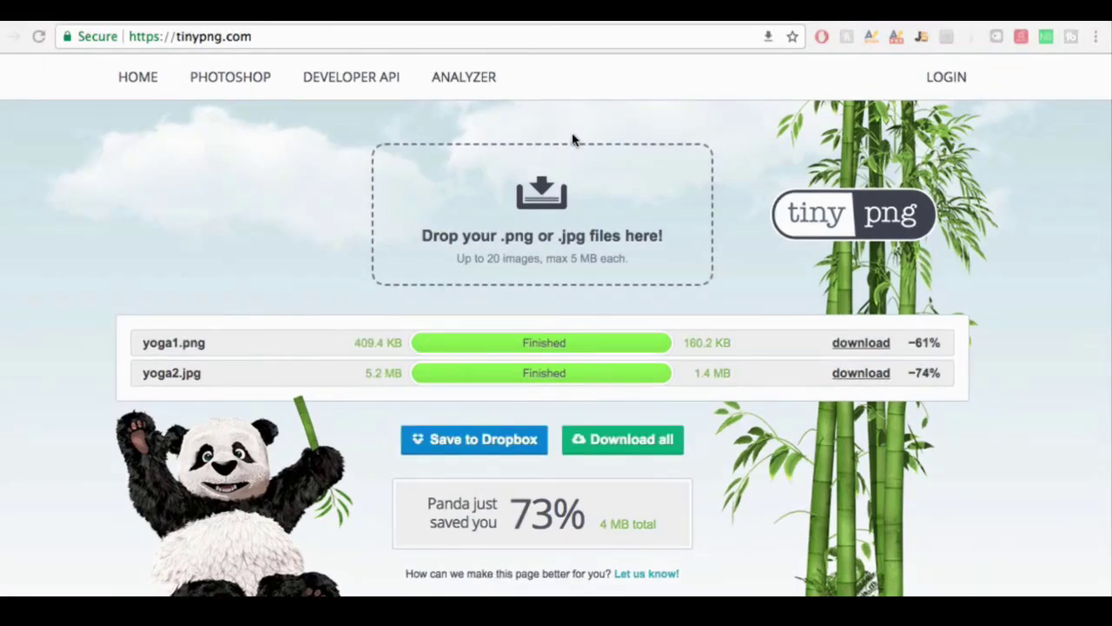
pyautogui.click(611, 440)
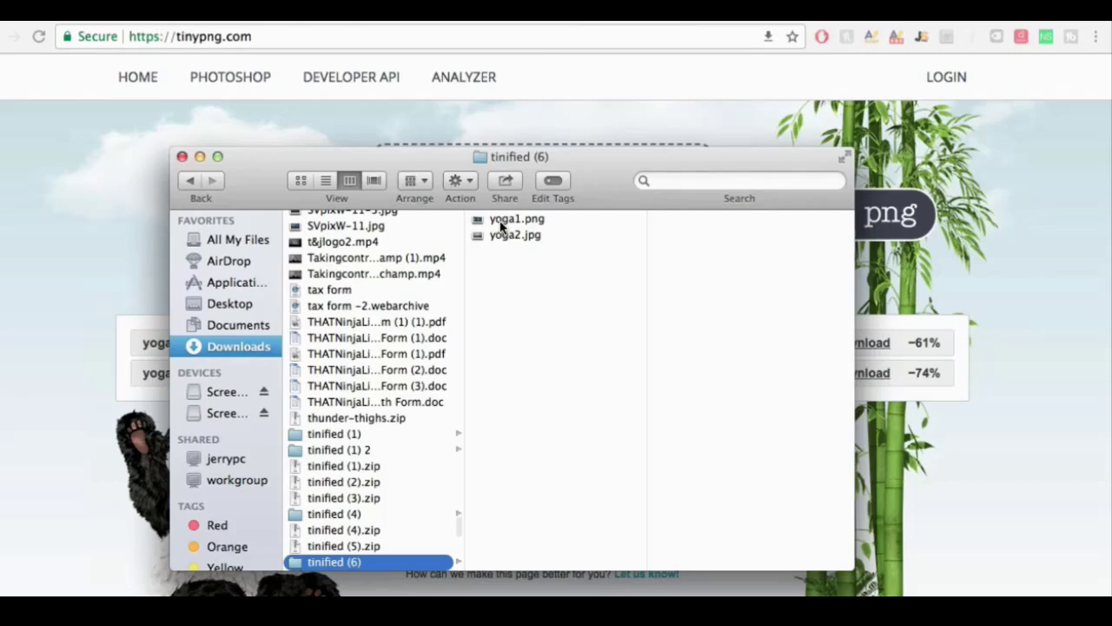
# Step: Rename yoga1.png to 'yoga is art header.png'
pyautogui.click(499, 220)
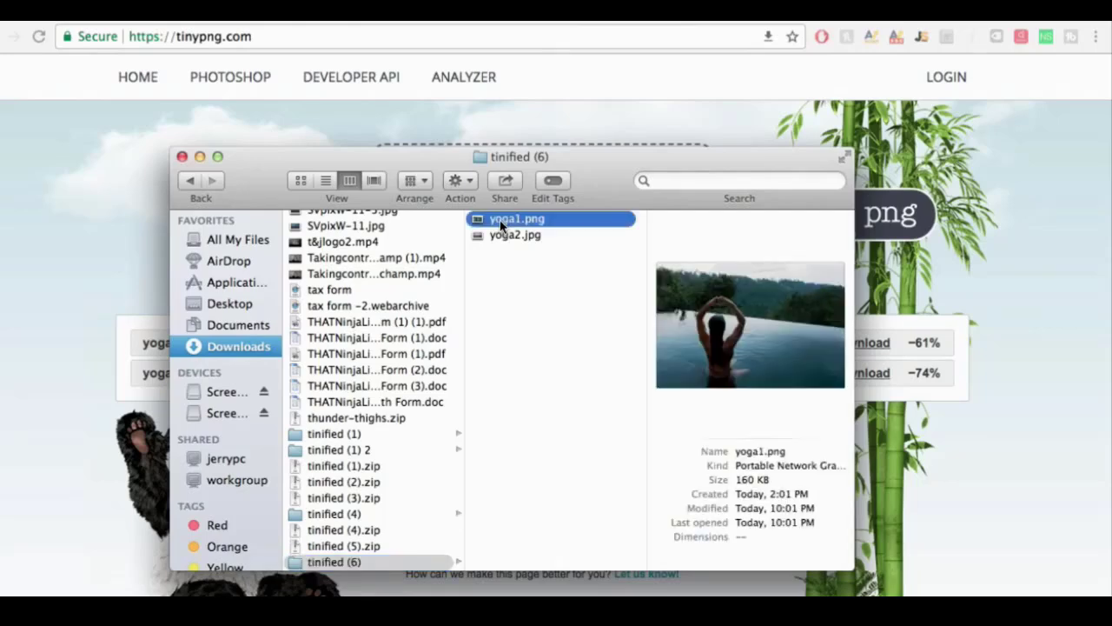
pyautogui.click(499, 220)
pyautogui.press('BackSpace')
pyautogui.write('is art ')
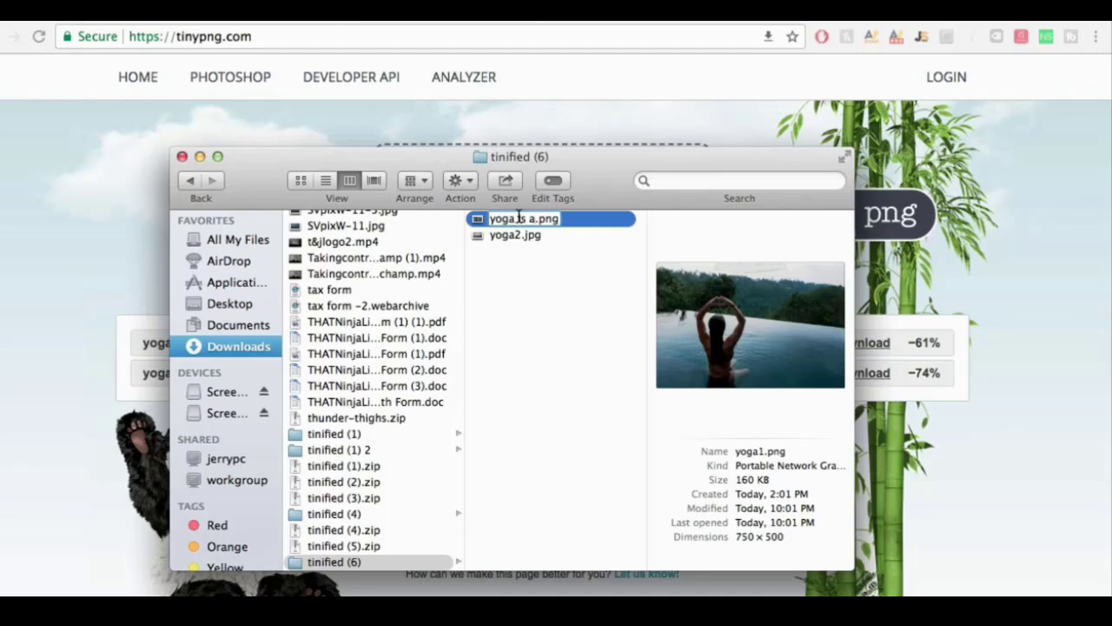
pyautogui.write('header')
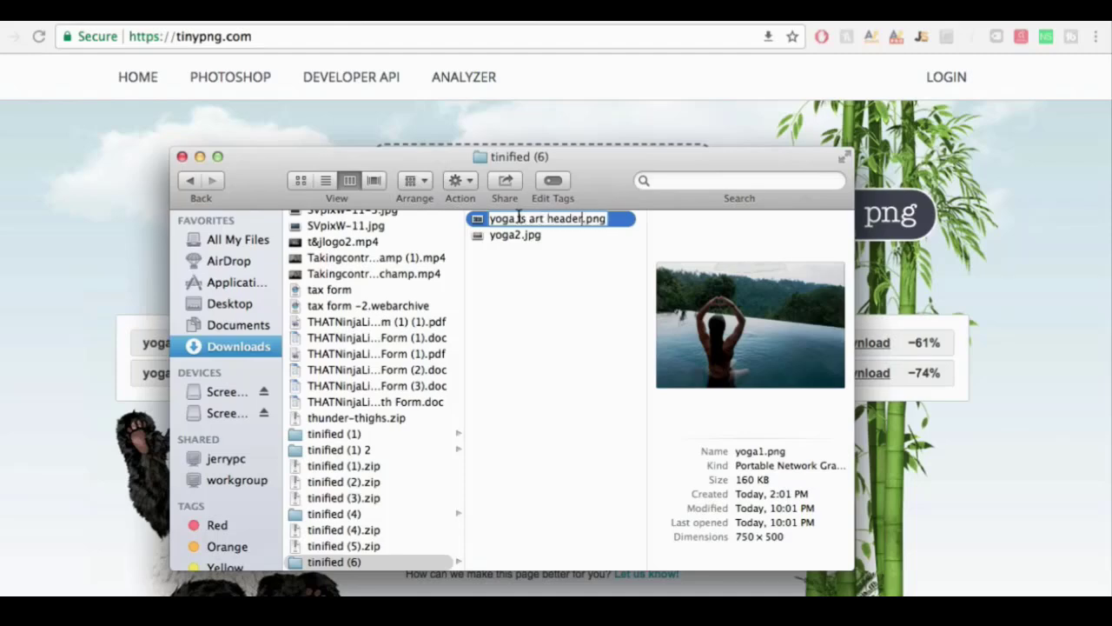
pyautogui.press('super+a')
pyautogui.press('super+c')
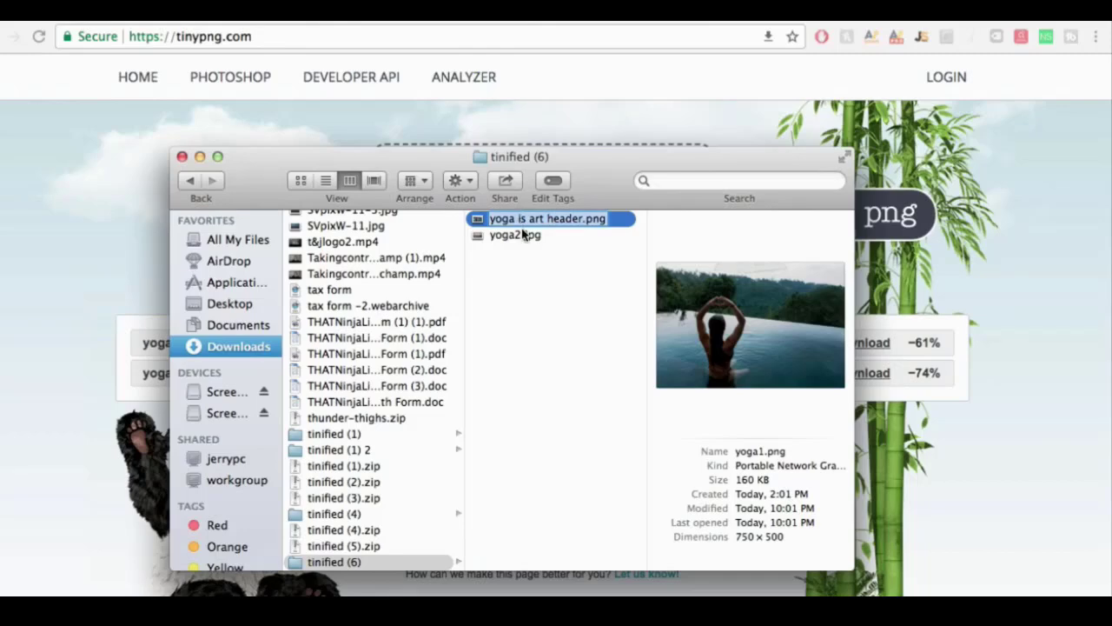
pyautogui.click(511, 238)
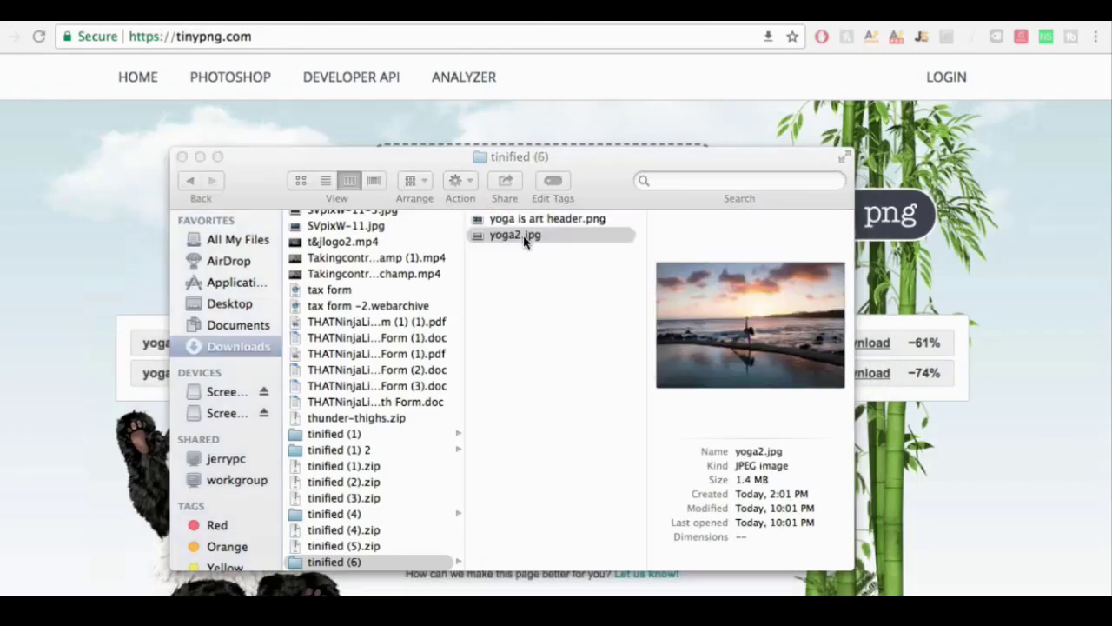
# Step: Rename yoga2.jpg to 'yoga is art header1.png.jpg' via Quick Look, then close Finder
pyautogui.press('space')
pyautogui.click(496, 26)
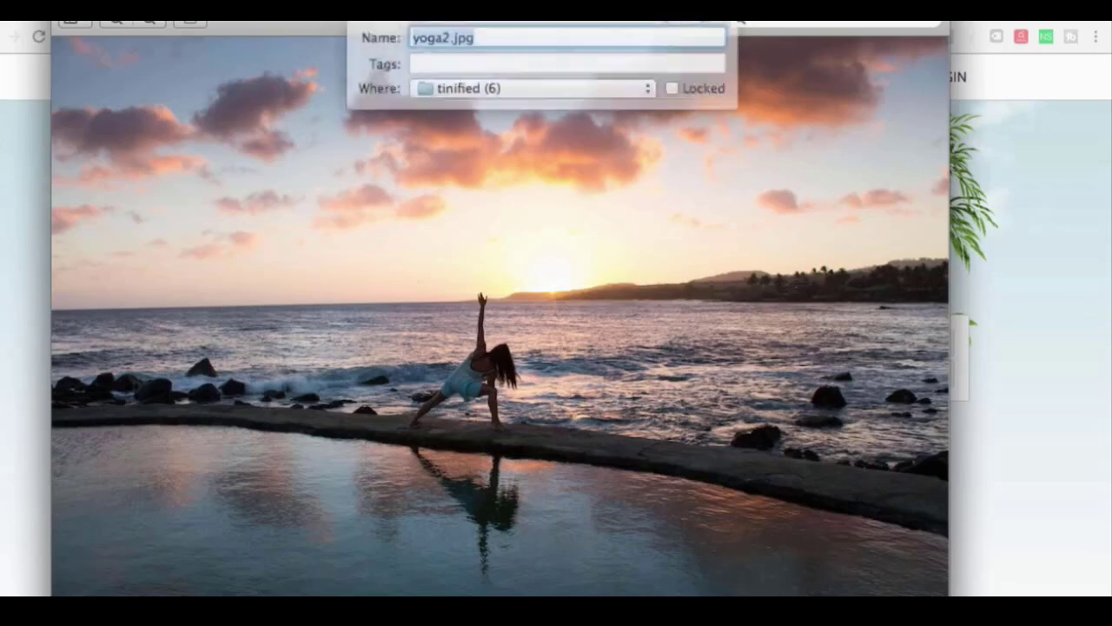
pyautogui.press('BackSpace')
pyautogui.press('super+v')
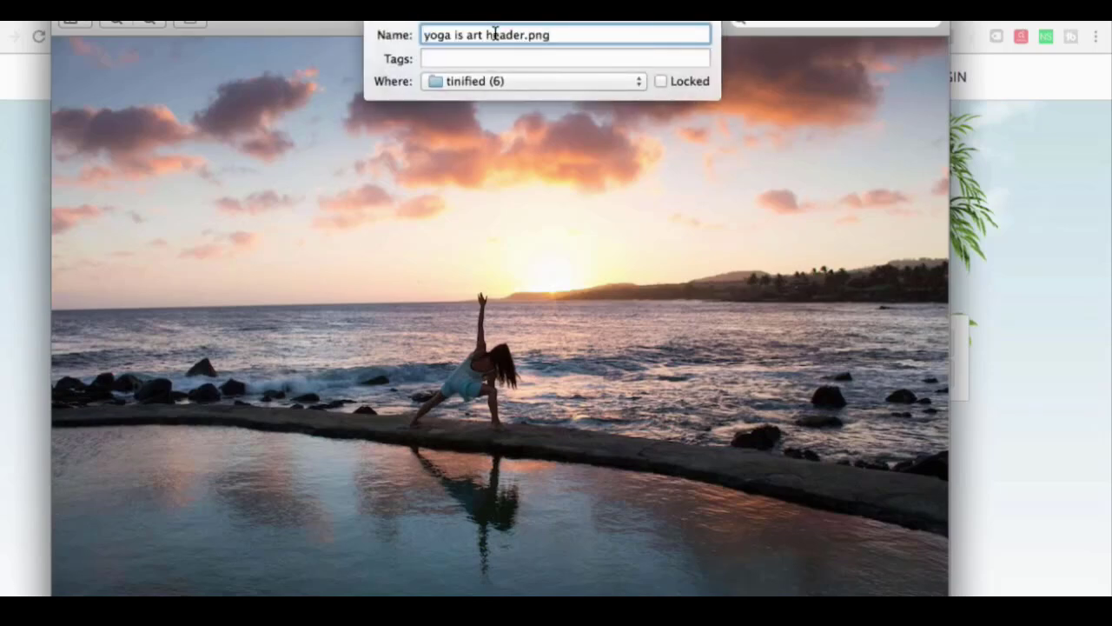
pyautogui.write('1')
pyautogui.press('Tab')
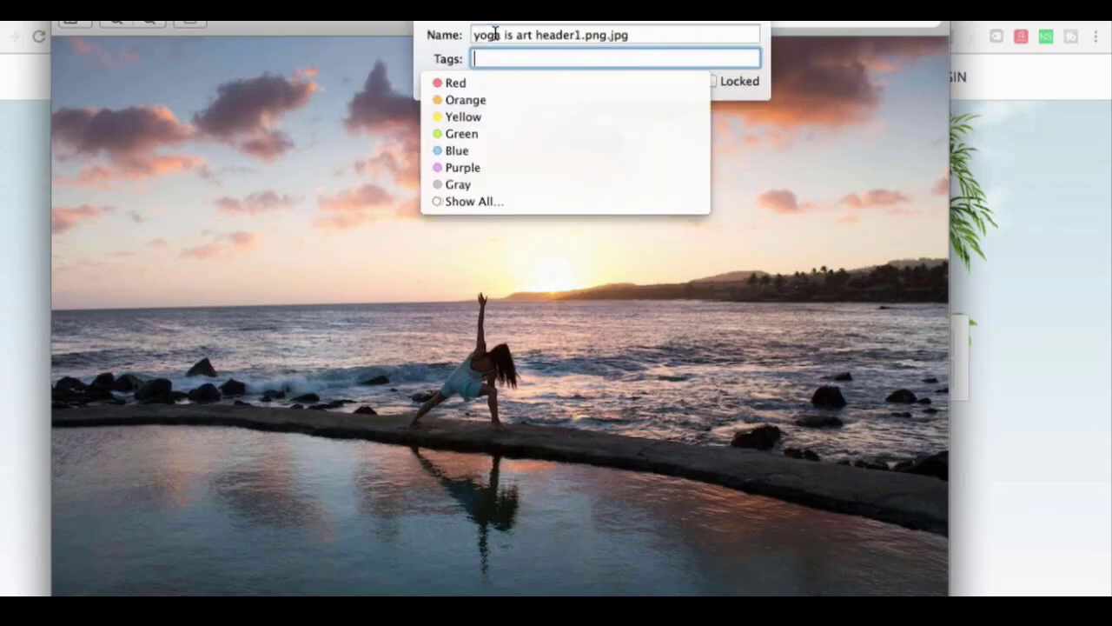
pyautogui.click(693, 238)
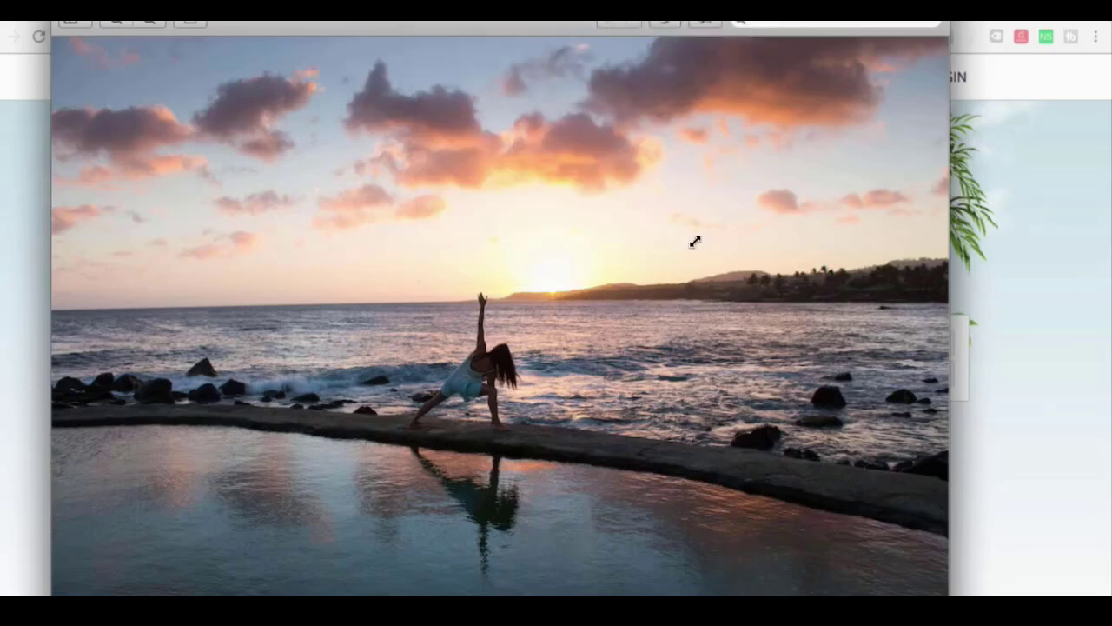
pyautogui.press('space')
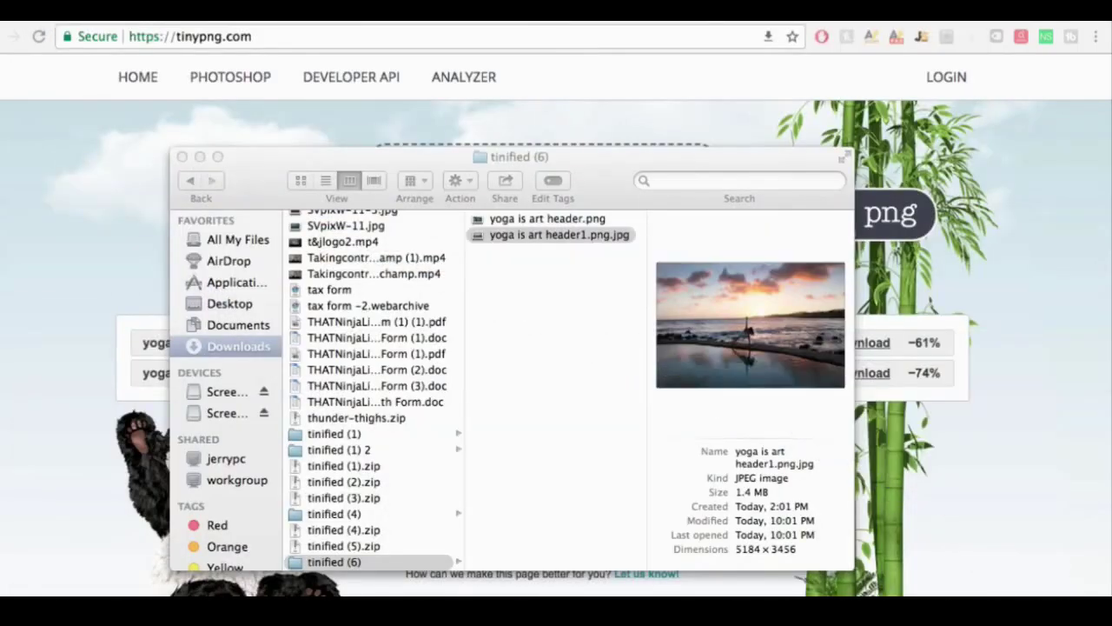
pyautogui.press('super+w')
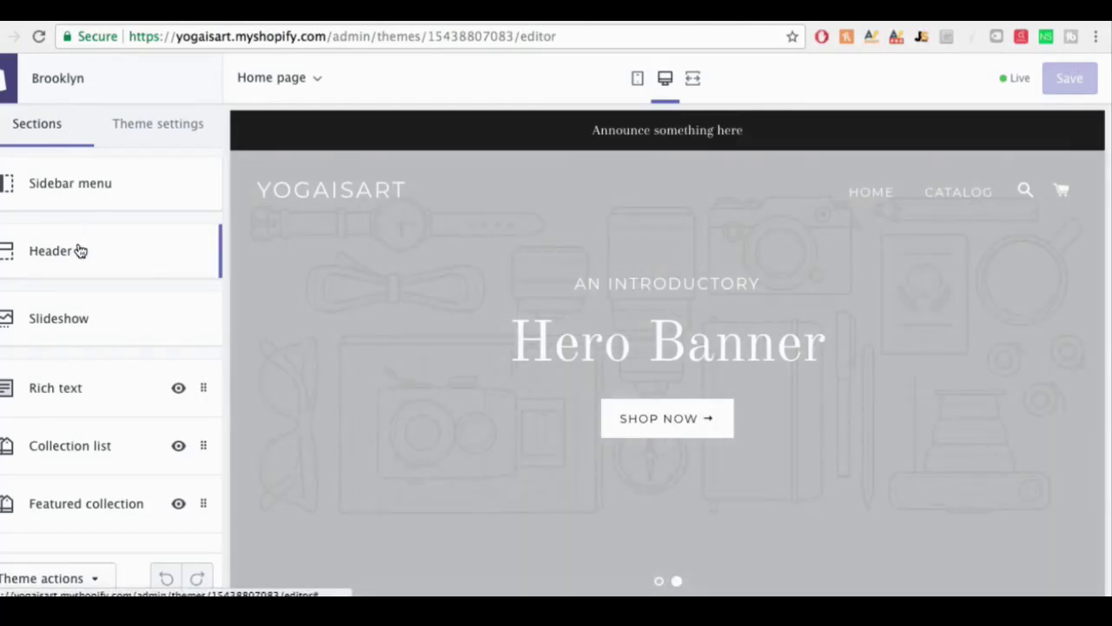
# Step: For the first Slideshow slide, upload the 'yoga is art' header photo from the computer
pyautogui.click(76, 332)
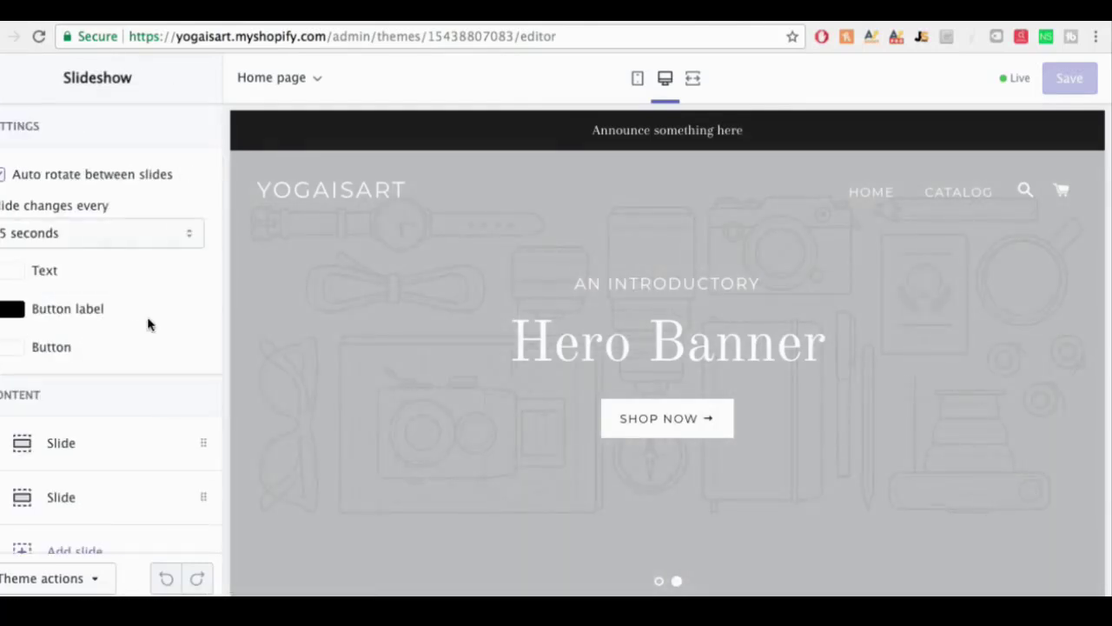
pyautogui.scroll(-1, 143, 335)
pyautogui.click(60, 427)
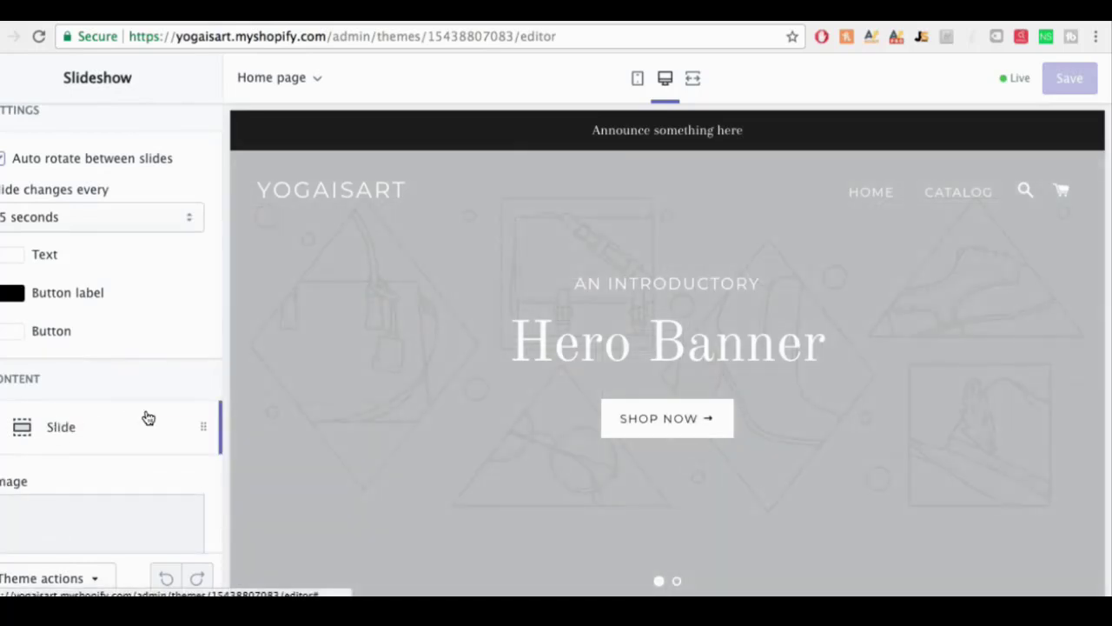
pyautogui.scroll(-4, 37, 479)
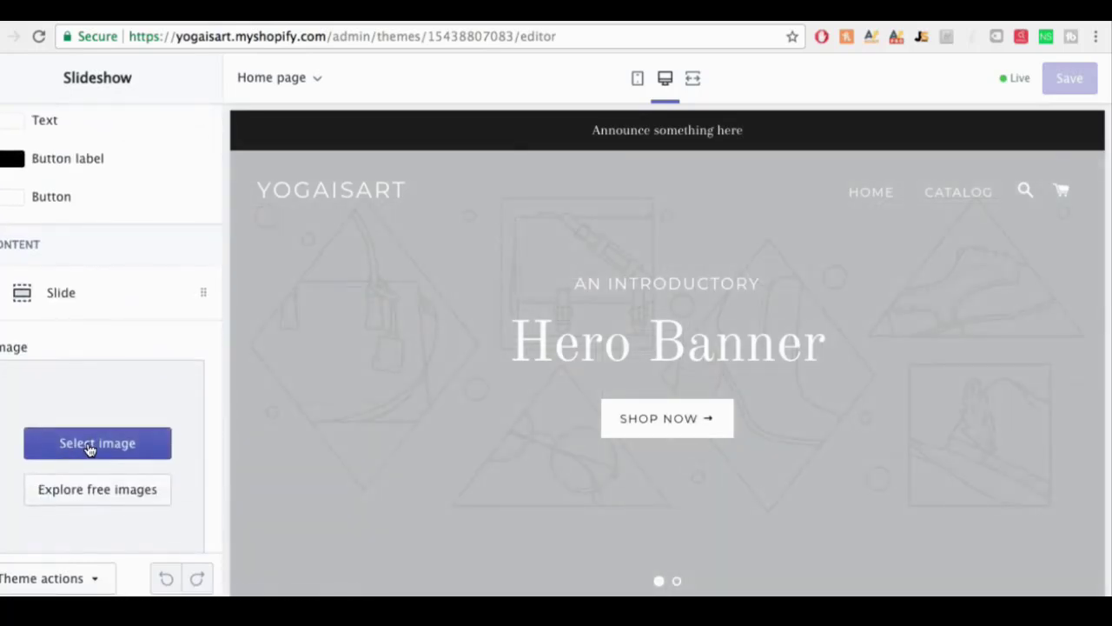
pyautogui.click(90, 445)
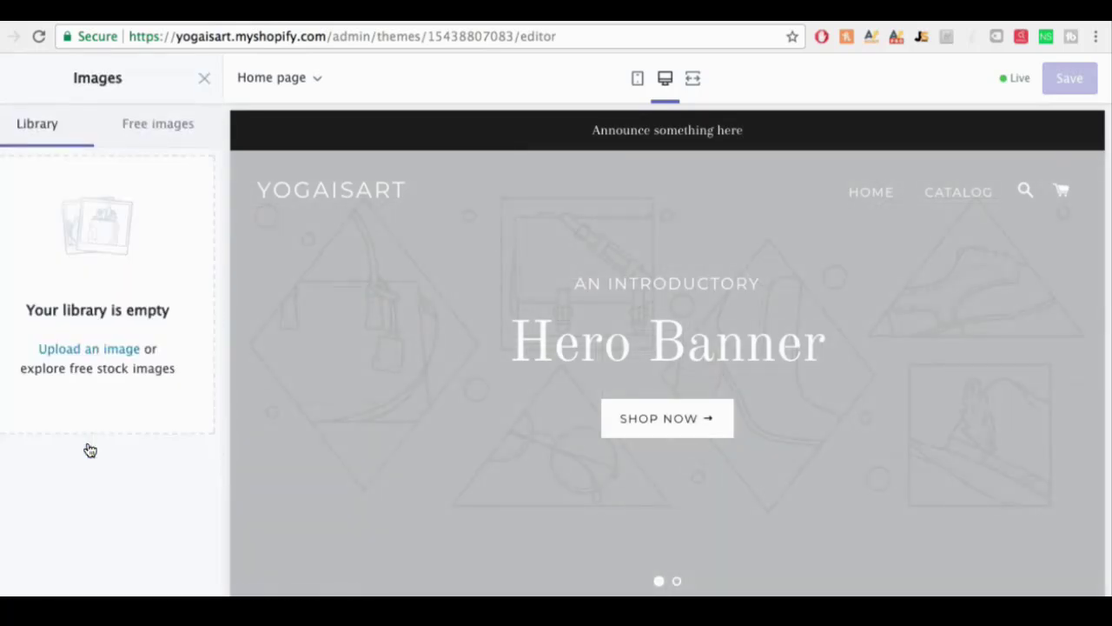
pyautogui.click(90, 350)
pyautogui.click(656, 74)
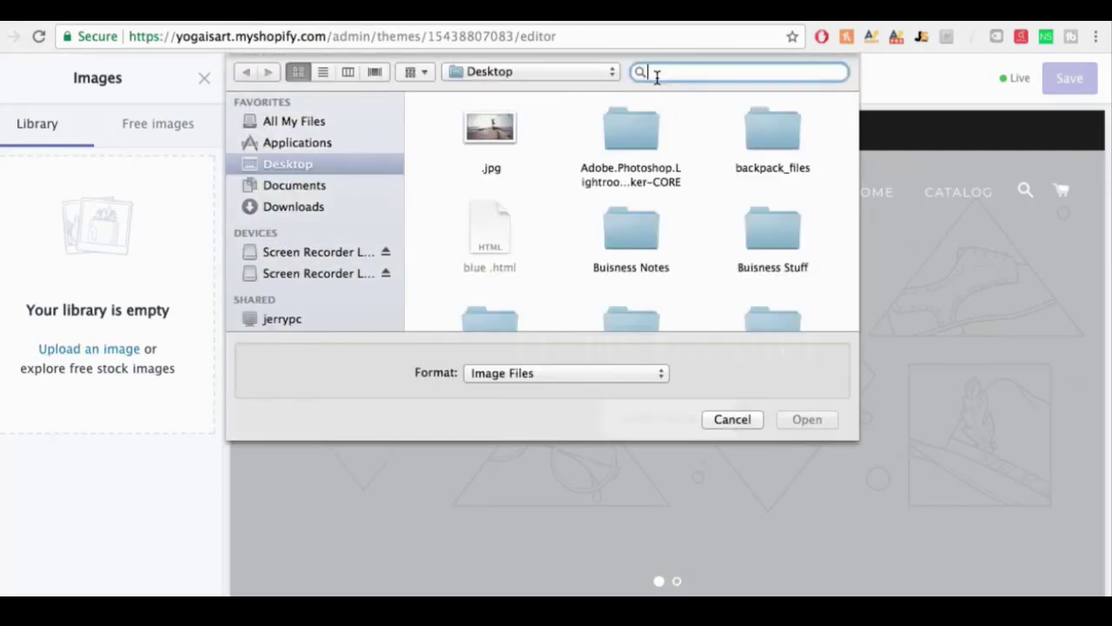
pyautogui.write('yoga is')
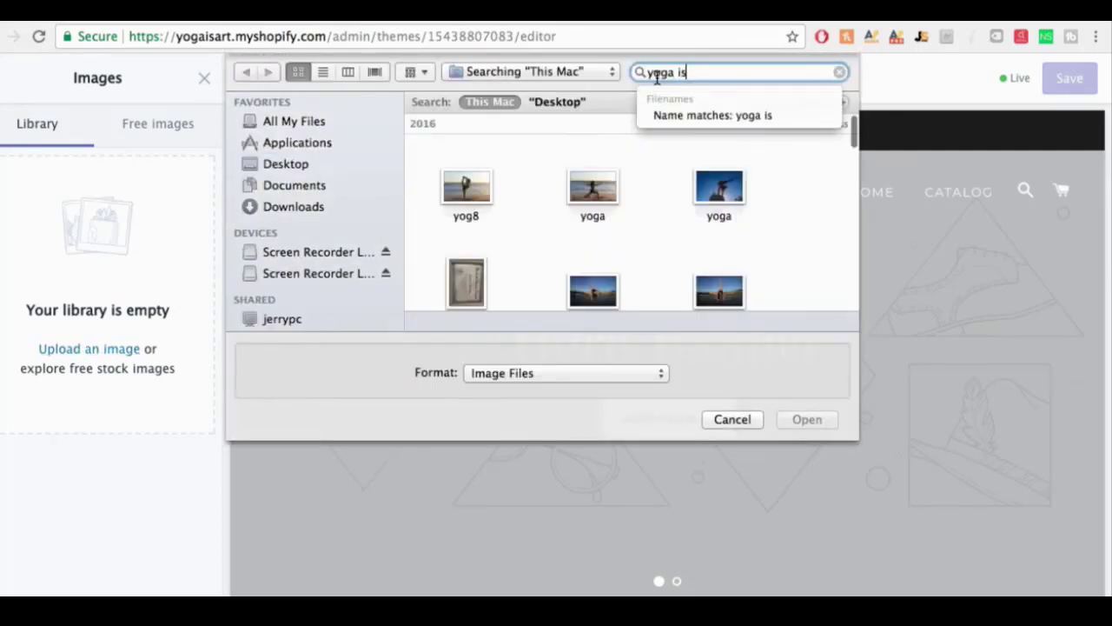
pyautogui.write(' art')
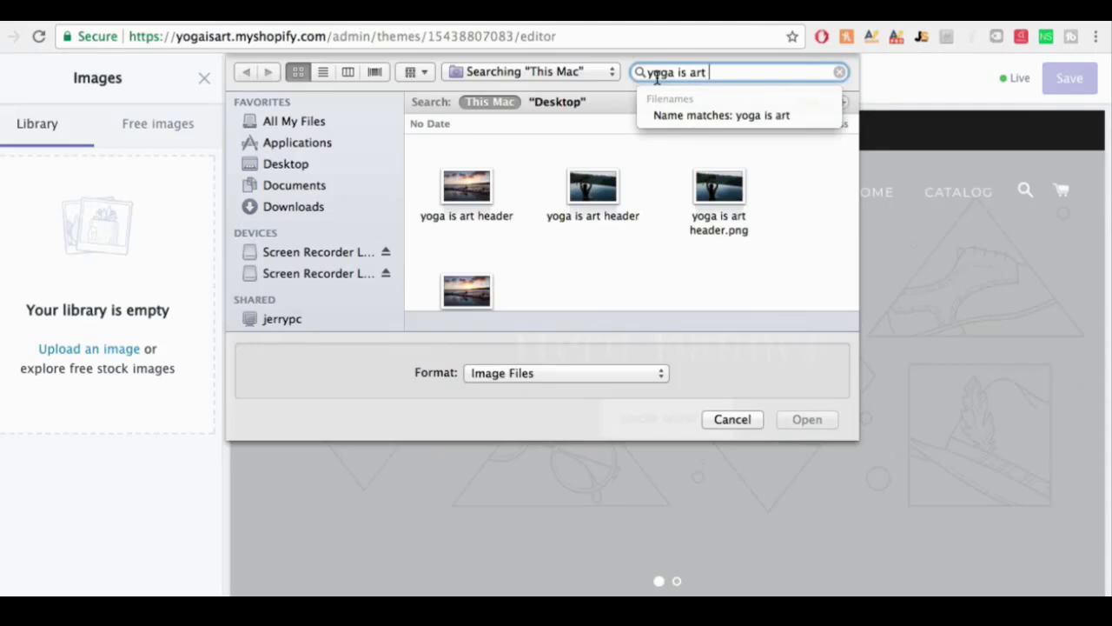
pyautogui.scroll(-1, 698, 165)
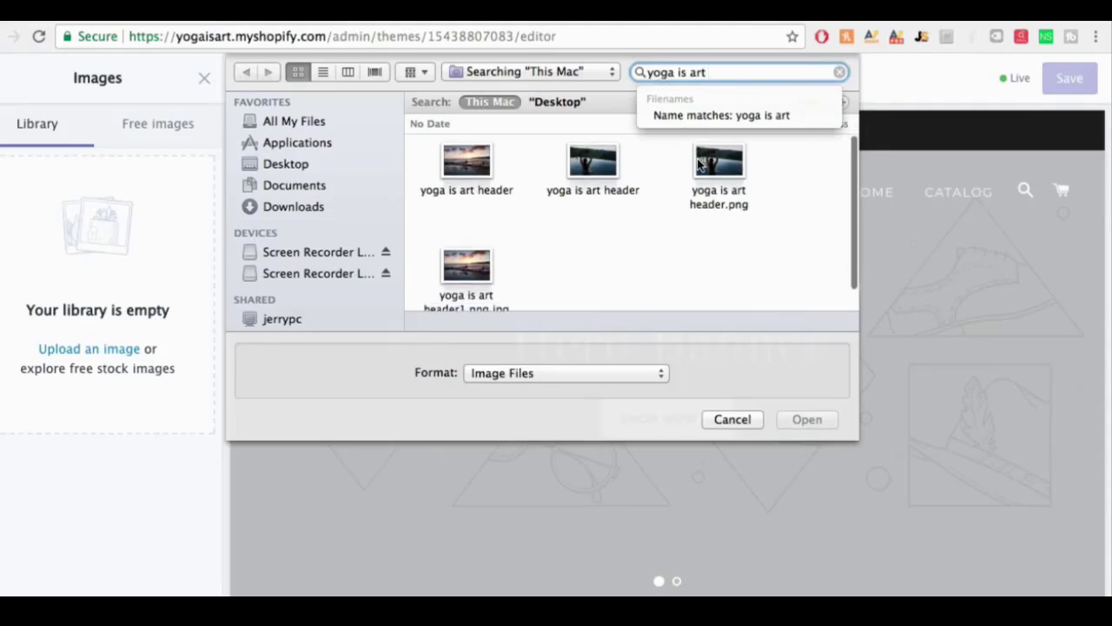
pyautogui.doubleClick(477, 169)
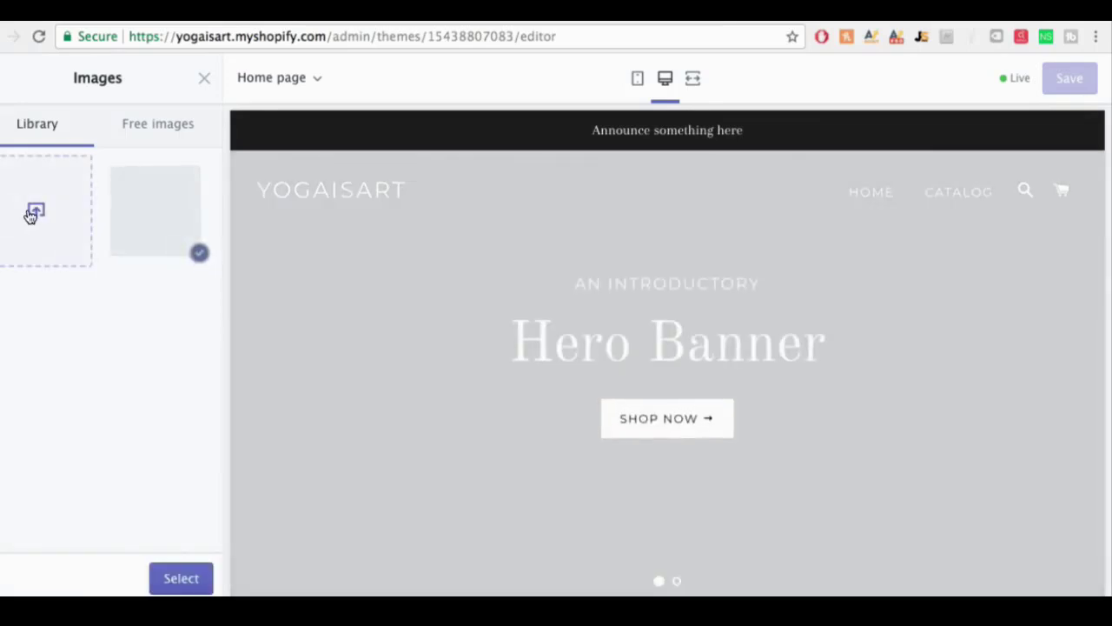
# Step: Upload the second 'yoga is art header' file and use it for the first slide
pyautogui.click(33, 214)
pyautogui.click(586, 130)
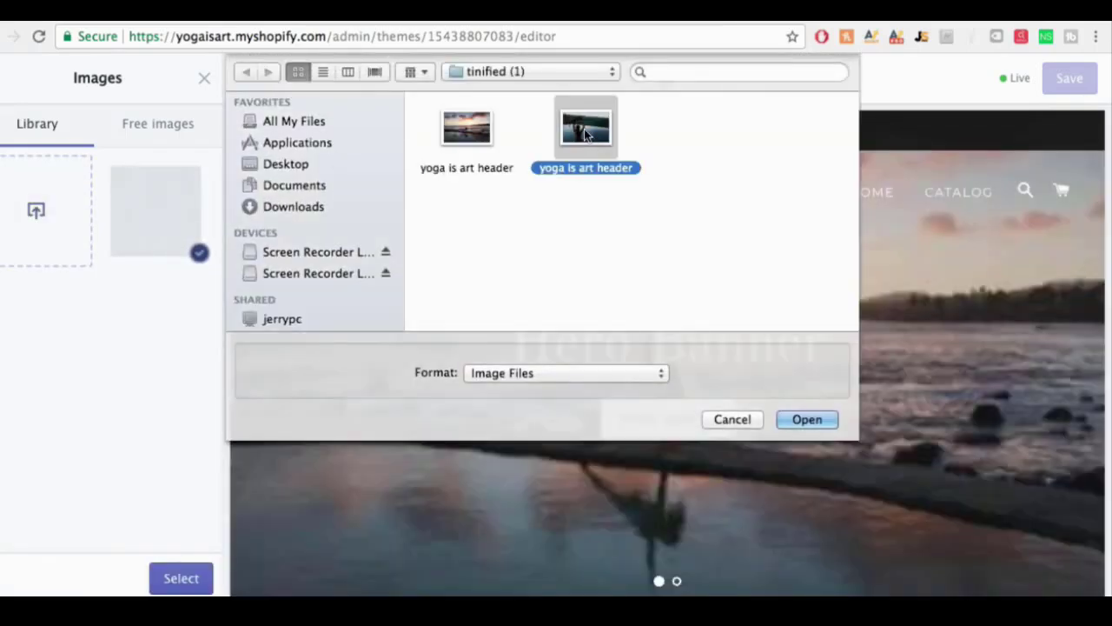
pyautogui.press('Return')
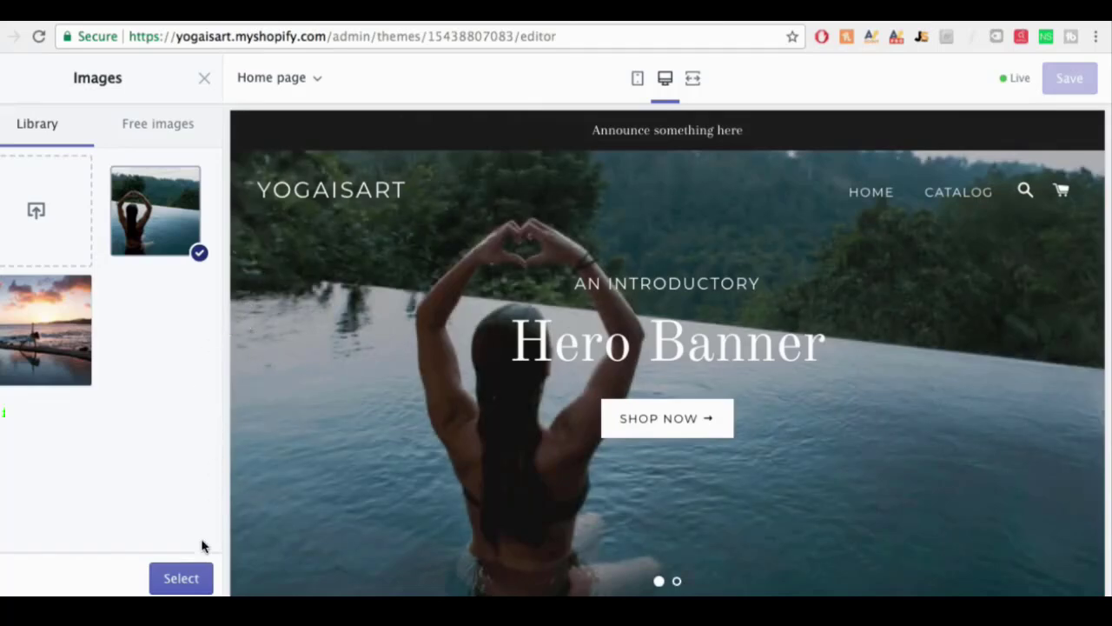
pyautogui.click(187, 579)
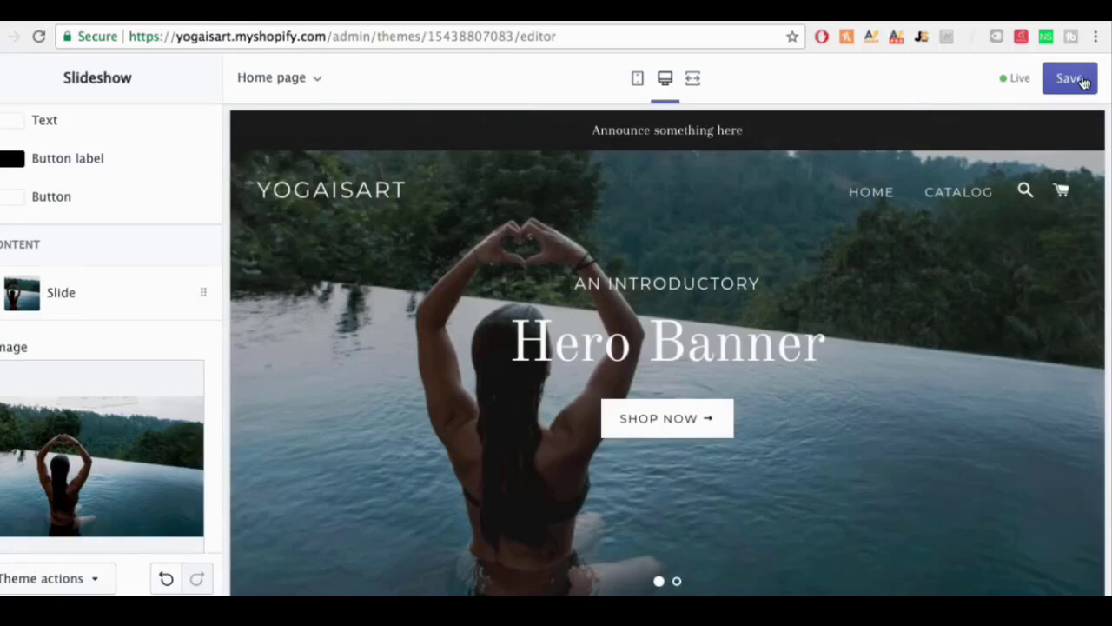
# Step: Save the theme and return to the sections list
pyautogui.click(1081, 79)
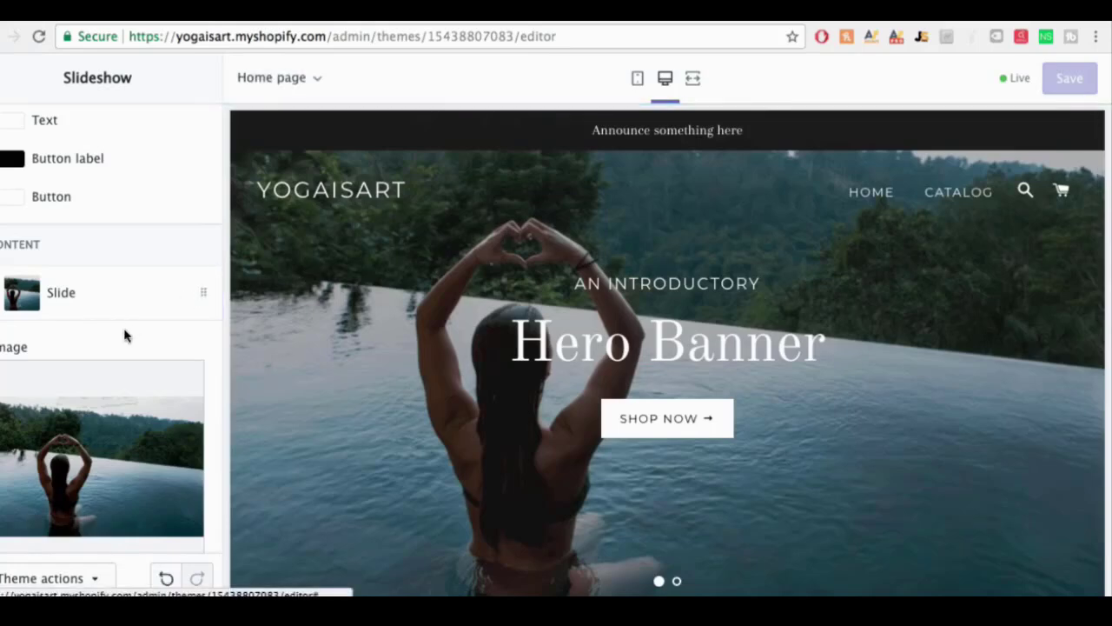
pyautogui.scroll(-4, 130, 325)
pyautogui.scroll(4, 130, 330)
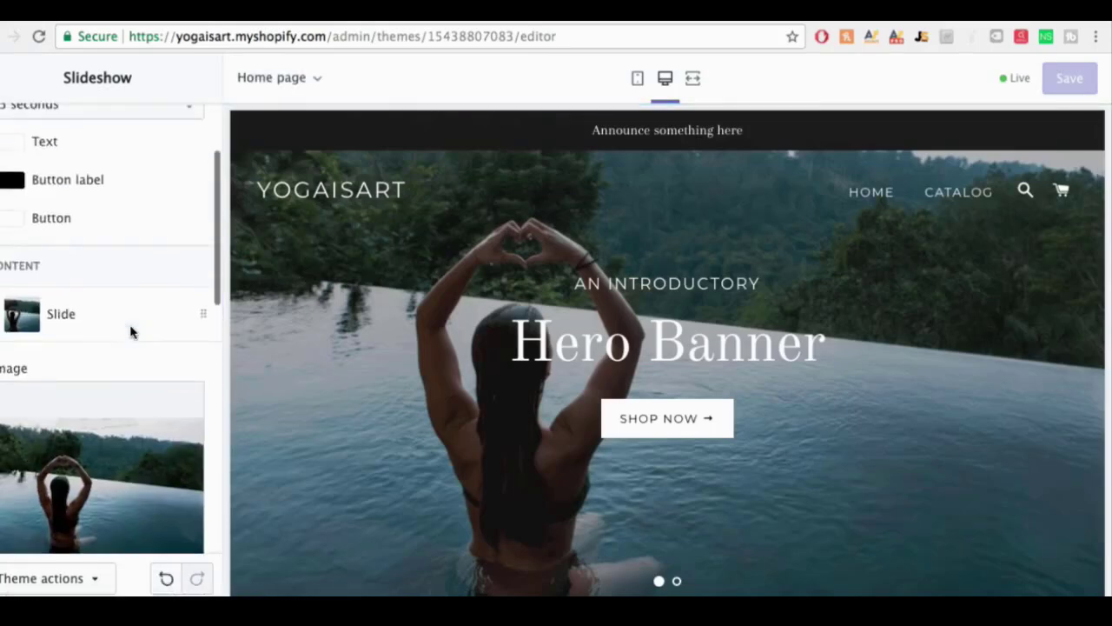
pyautogui.scroll(3, 130, 330)
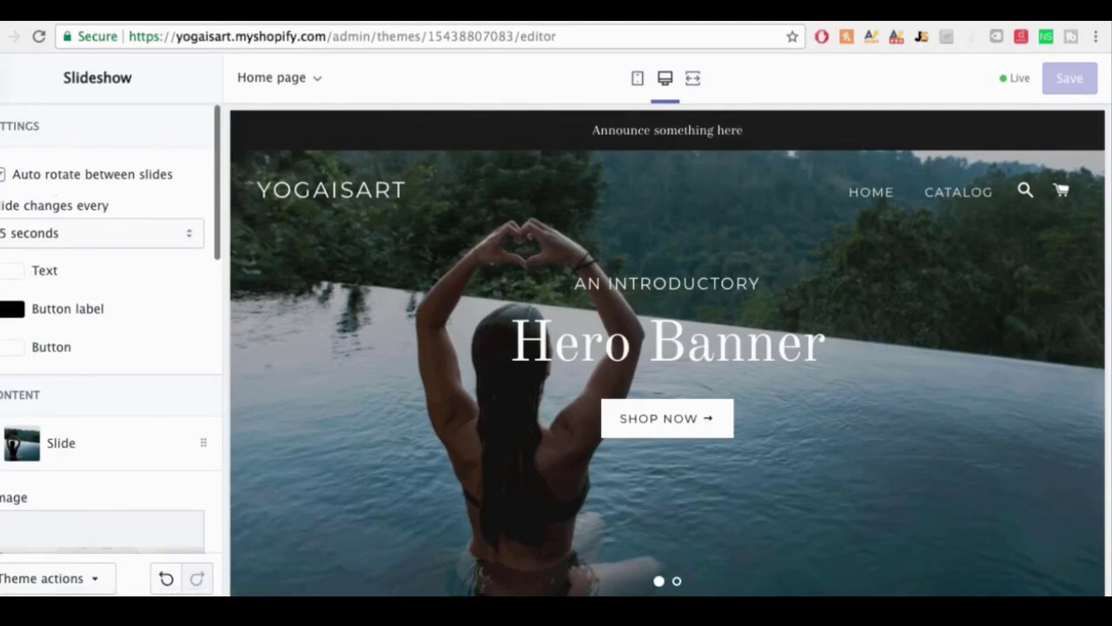
pyautogui.click(4, 78)
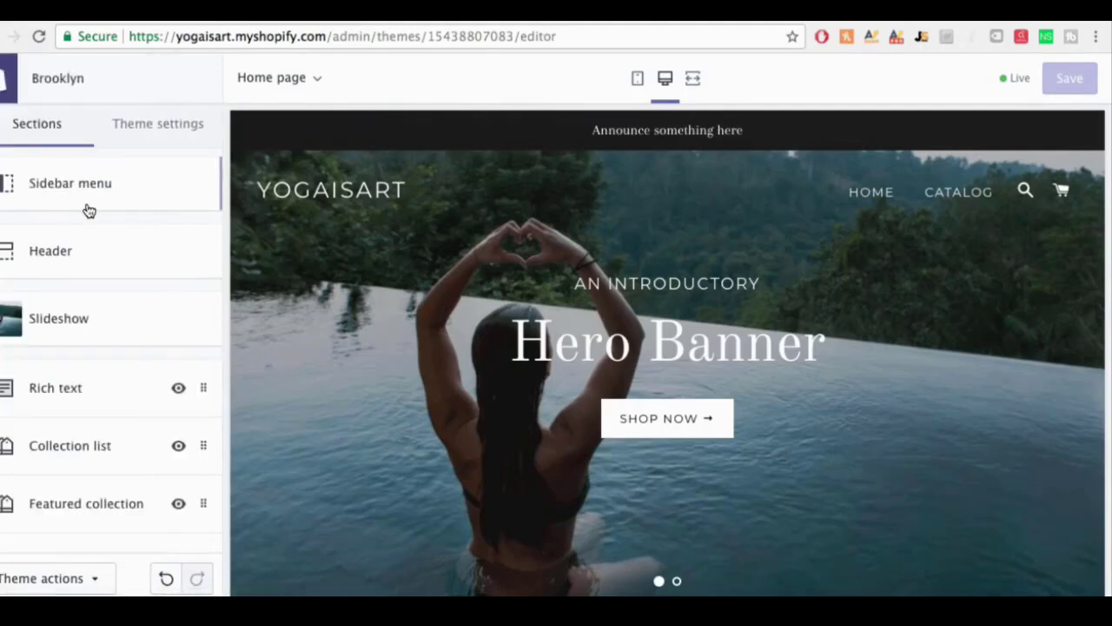
# Step: Give the second slideshow slide the sunset beach yoga photo
pyautogui.click(55, 320)
pyautogui.scroll(-1, 55, 385)
pyautogui.click(40, 461)
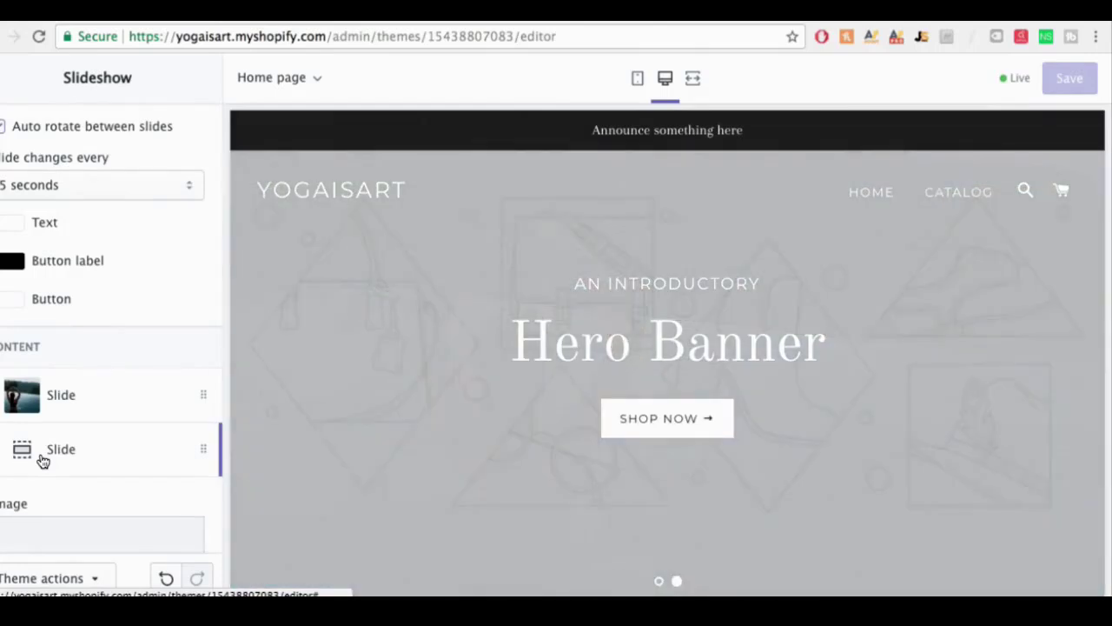
pyautogui.scroll(-4, 122, 469)
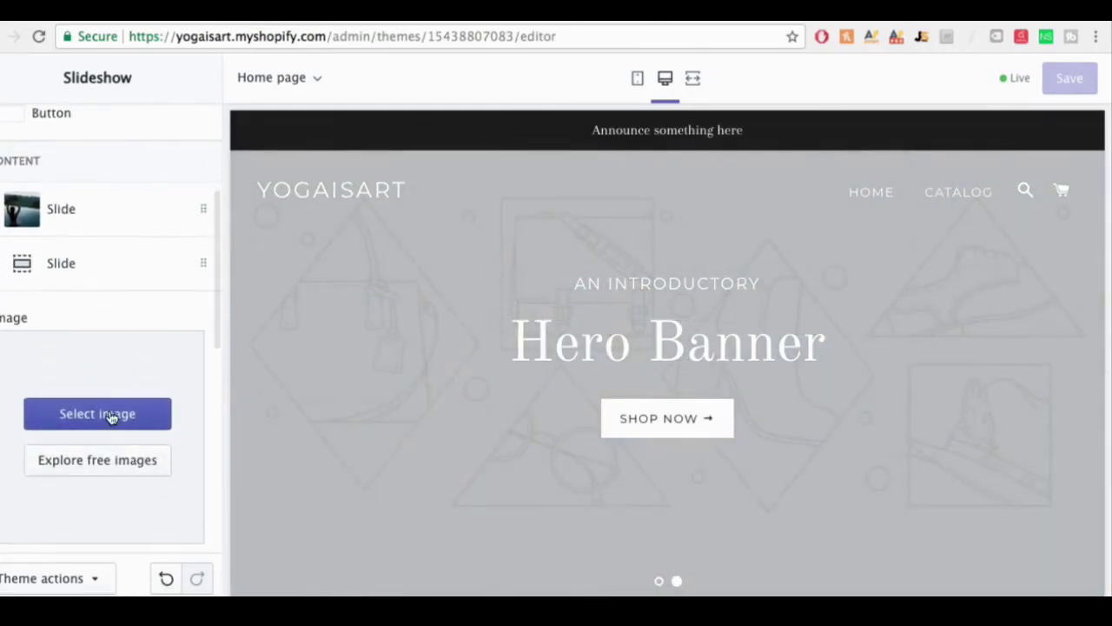
pyautogui.click(110, 416)
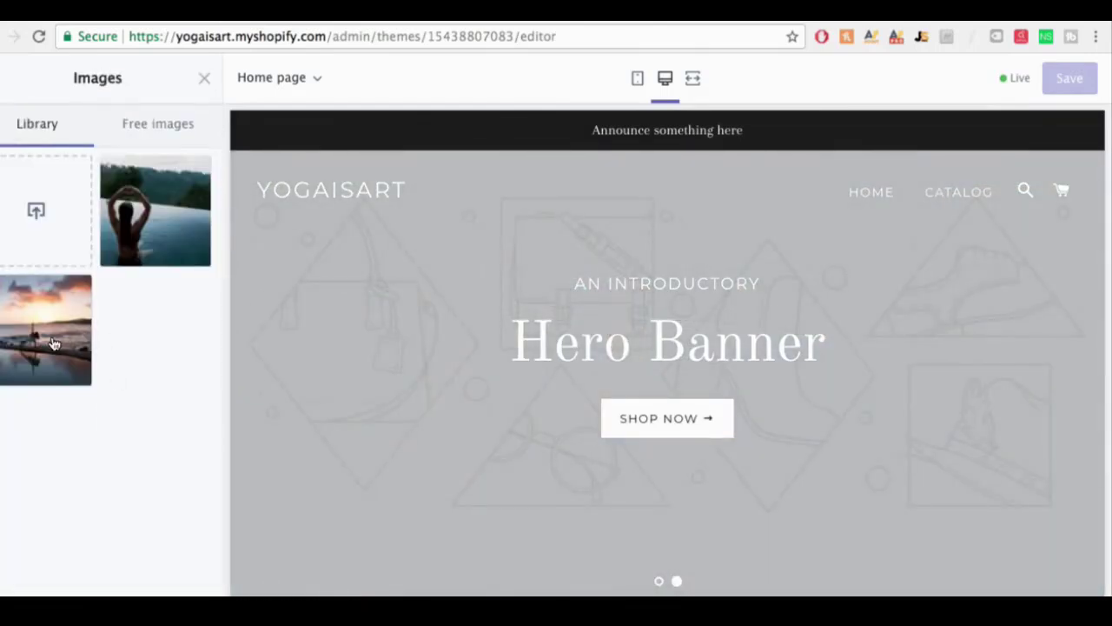
pyautogui.click(53, 344)
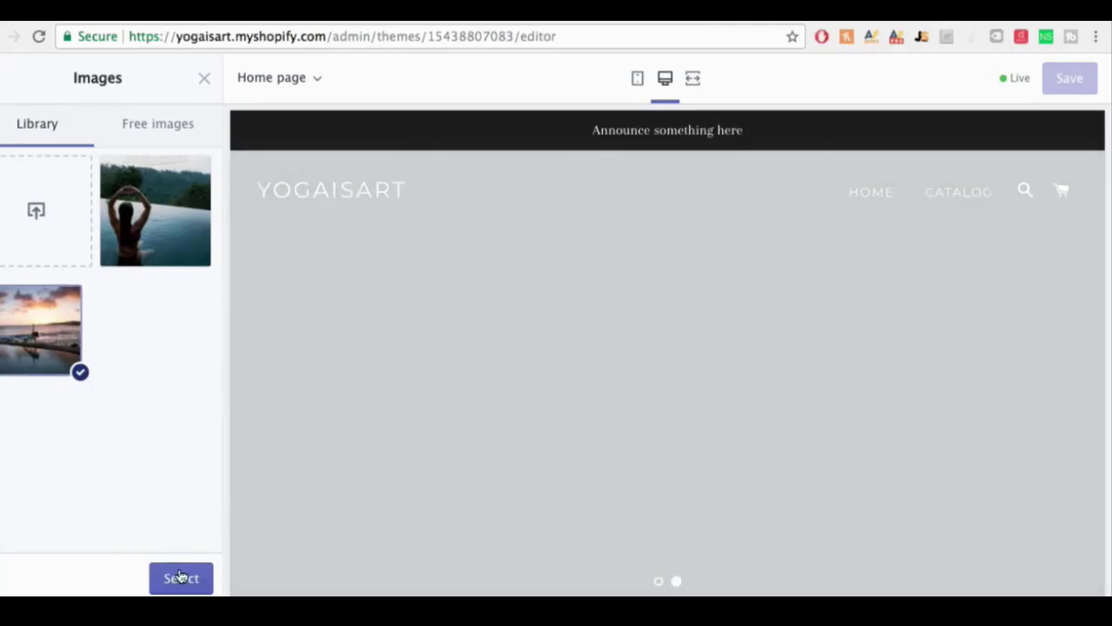
pyautogui.click(181, 578)
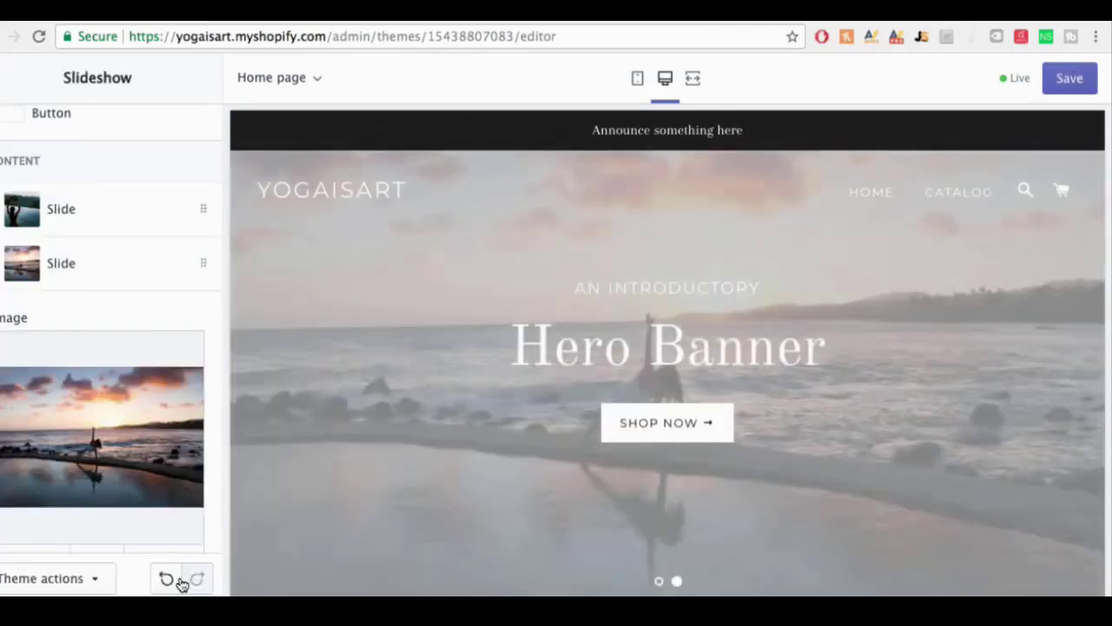
pyautogui.scroll(-3, 489, 475)
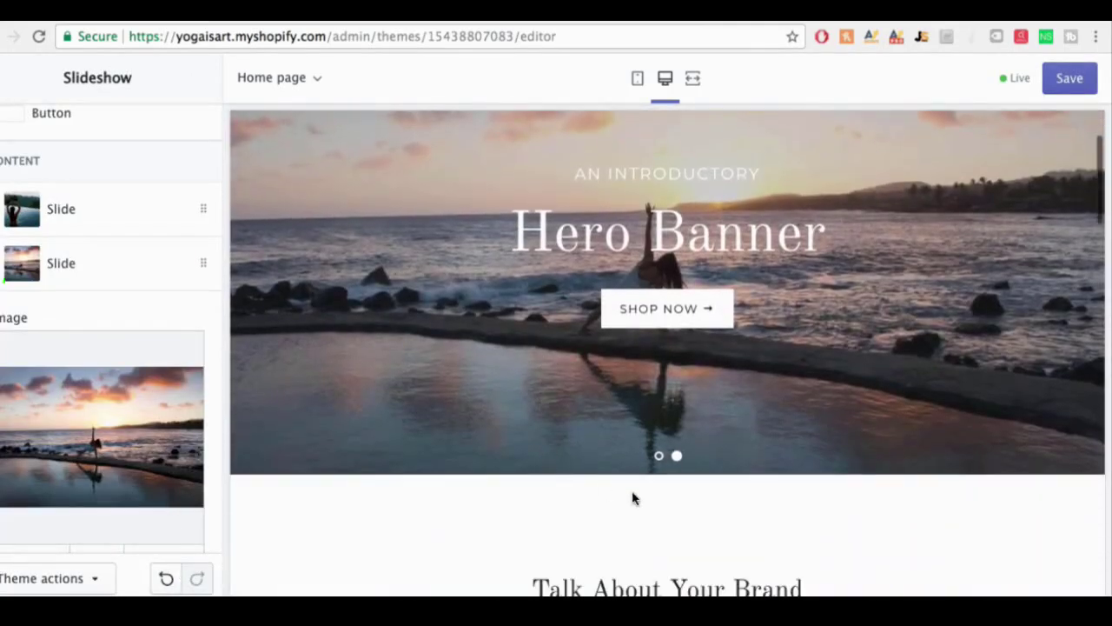
pyautogui.scroll(3, 631, 496)
# Step: Expand the first slide, the infinity pool photo, down to its Overlay and Text fields
pyautogui.click(658, 569)
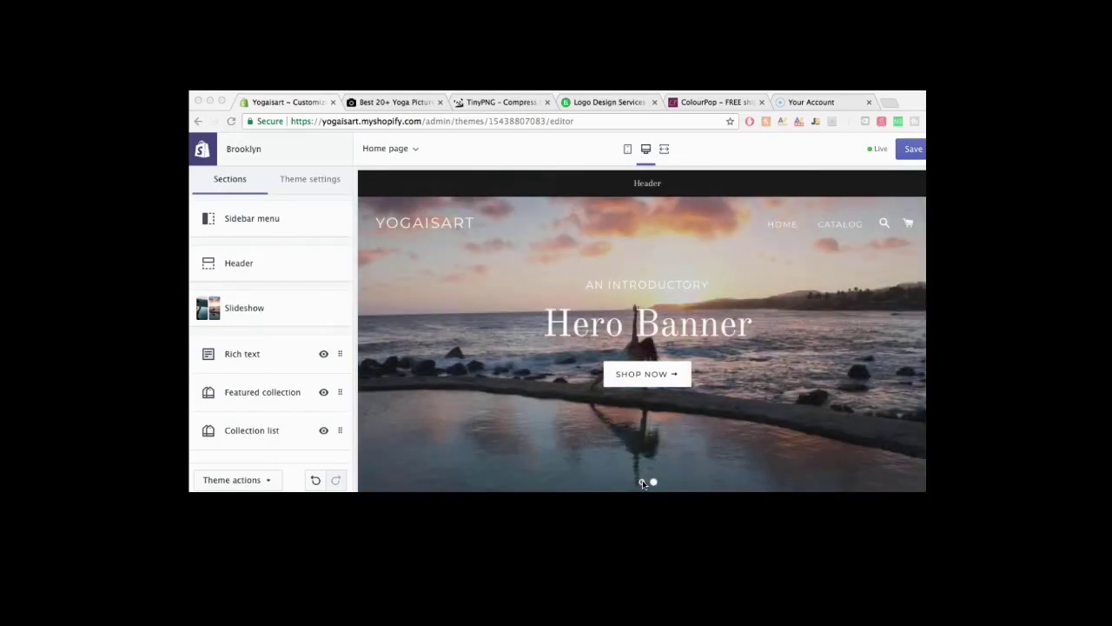
pyautogui.click(260, 307)
pyautogui.scroll(-1, 258, 311)
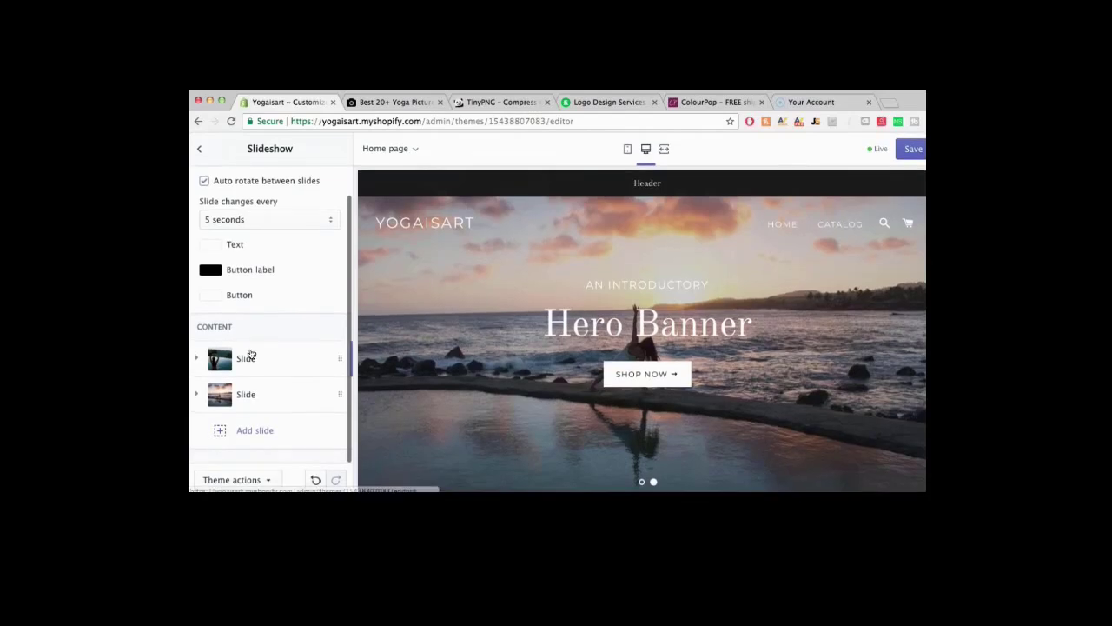
pyautogui.click(249, 356)
pyautogui.scroll(-1, 255, 350)
pyautogui.scroll(-5, 254, 351)
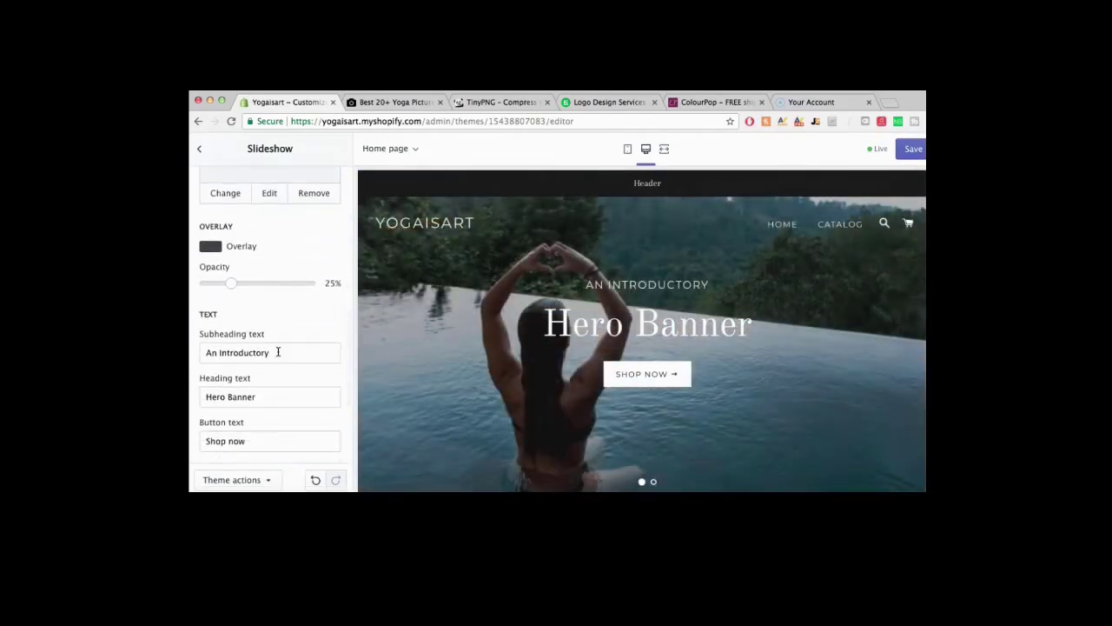
# Step: Change the first slide's subheading to 'A Place For All Yogis' and heading to 'Luxury Yoga Products'
pyautogui.moveTo(278, 351); pyautogui.dragTo(198, 350)
pyautogui.press('BackSpace')
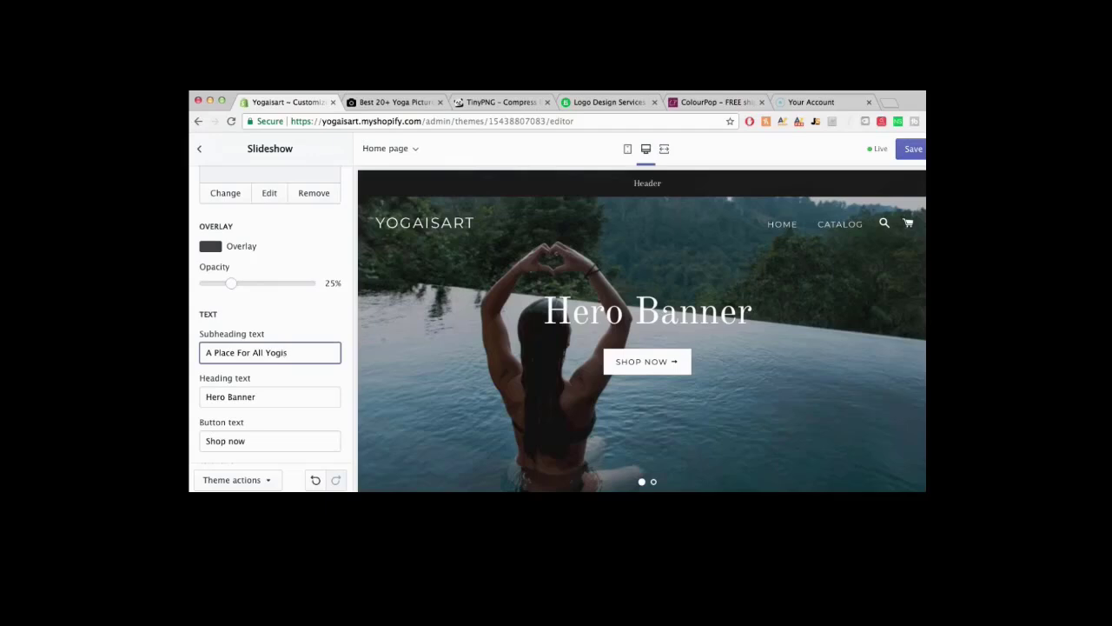
pyautogui.moveTo(259, 396); pyautogui.dragTo(198, 396)
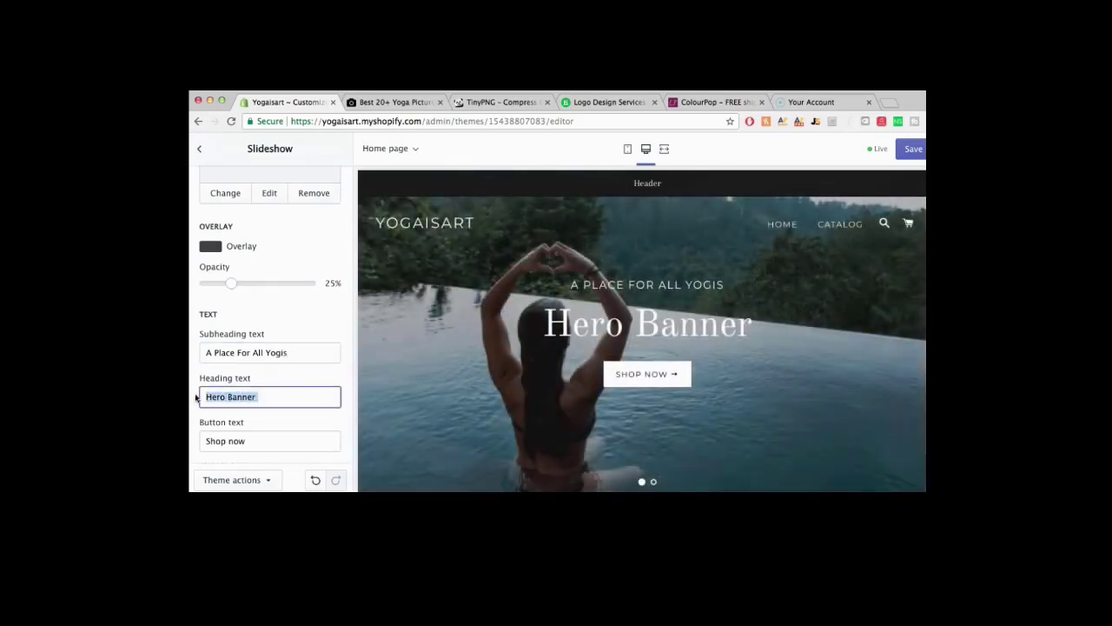
pyautogui.press('BackSpace')
pyautogui.write('Lu')
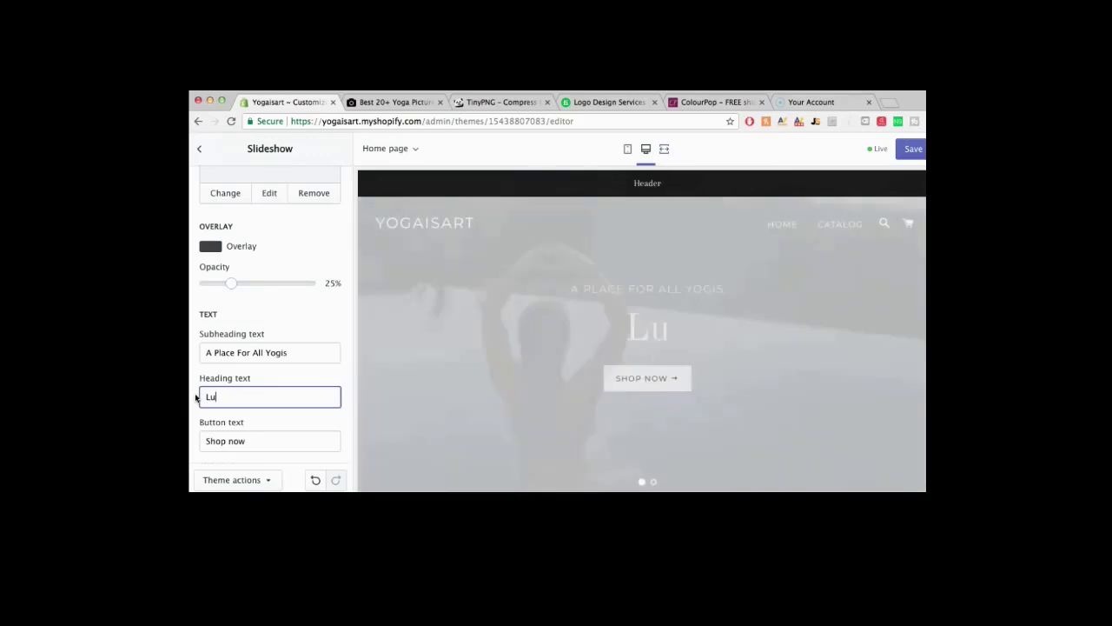
pyautogui.write('xury Y')
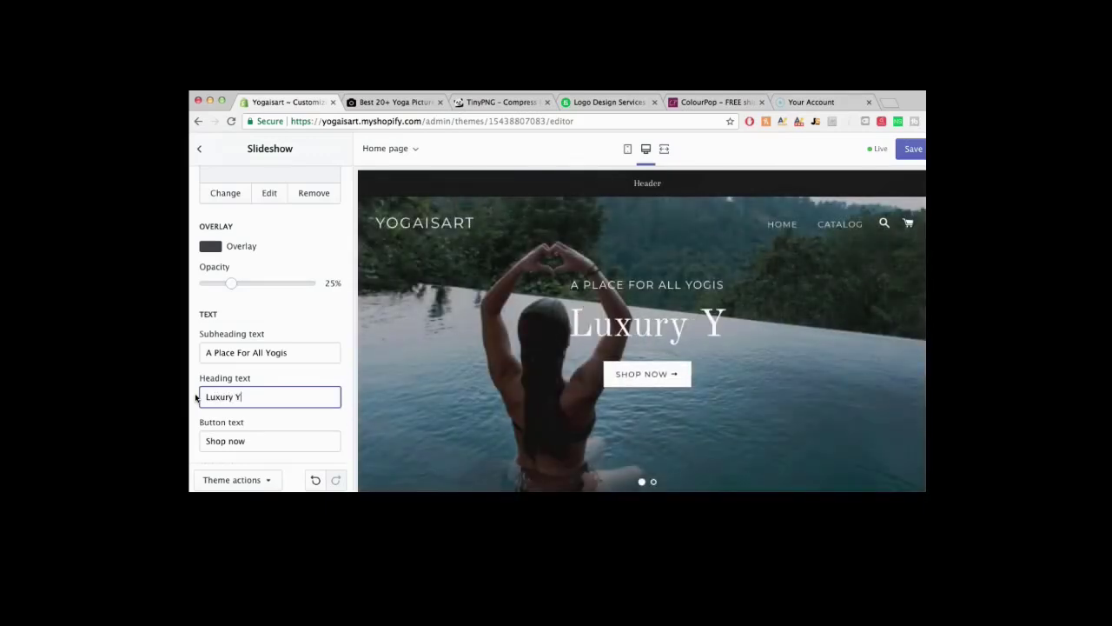
pyautogui.write('oga Produc')
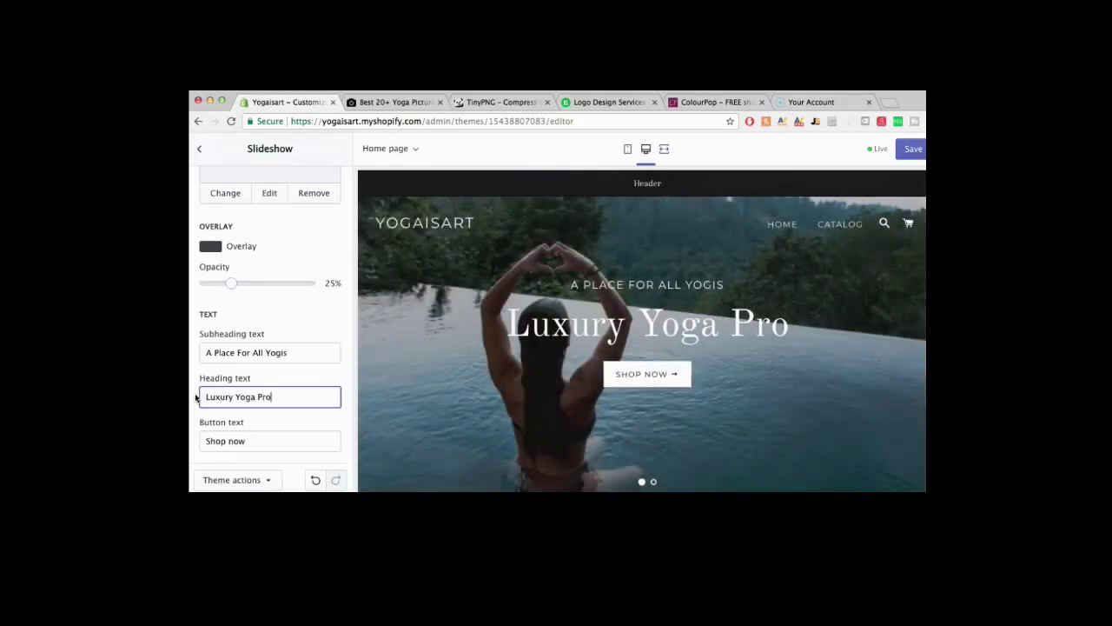
pyautogui.write('ts')
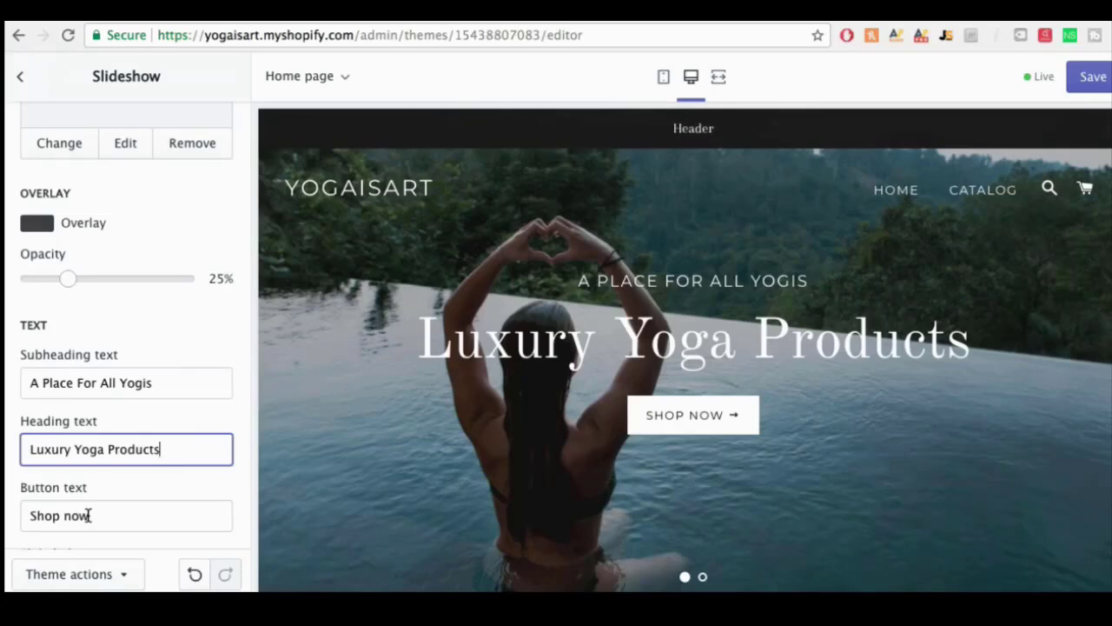
# Step: Save the theme with the new slide text
pyautogui.scroll(-1, 116, 508)
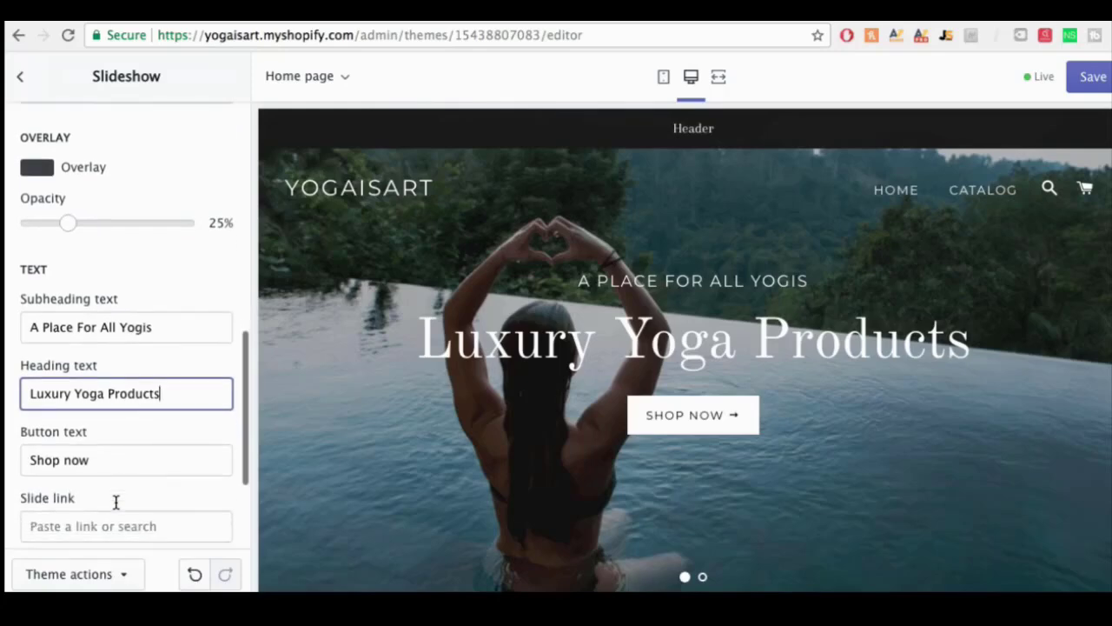
pyautogui.scroll(5, 129, 471)
pyautogui.scroll(3, 178, 383)
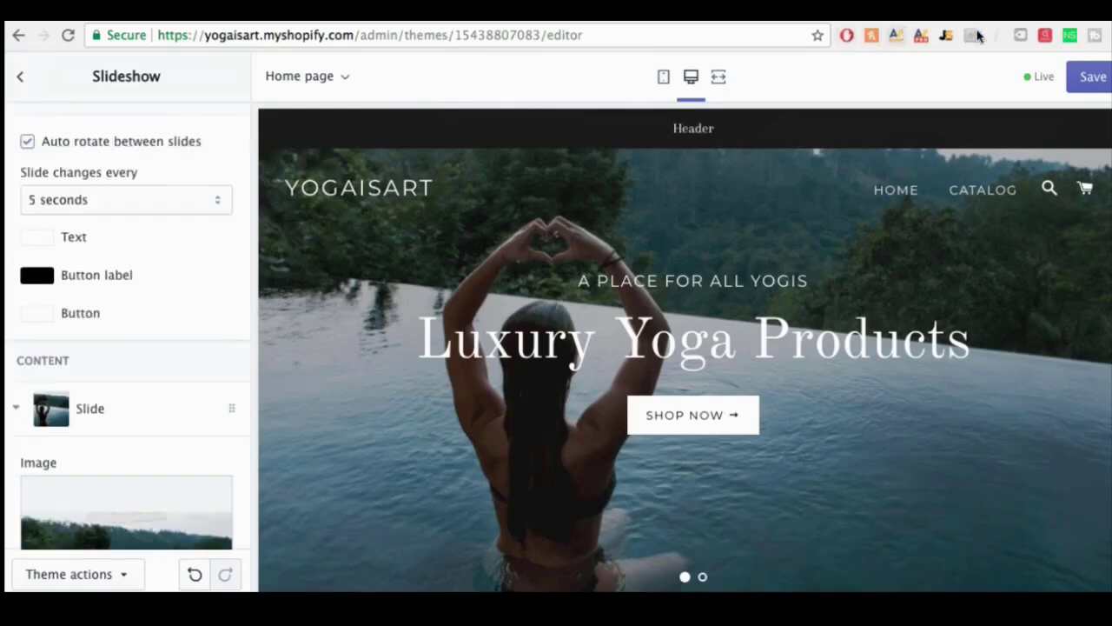
pyautogui.click(1091, 77)
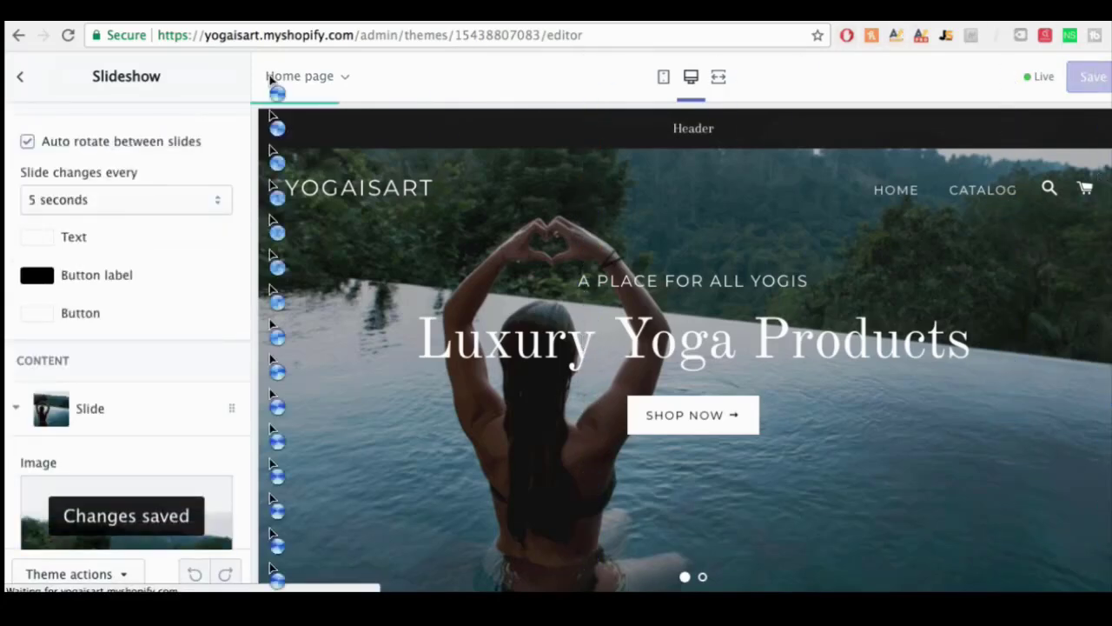
pyautogui.click(23, 76)
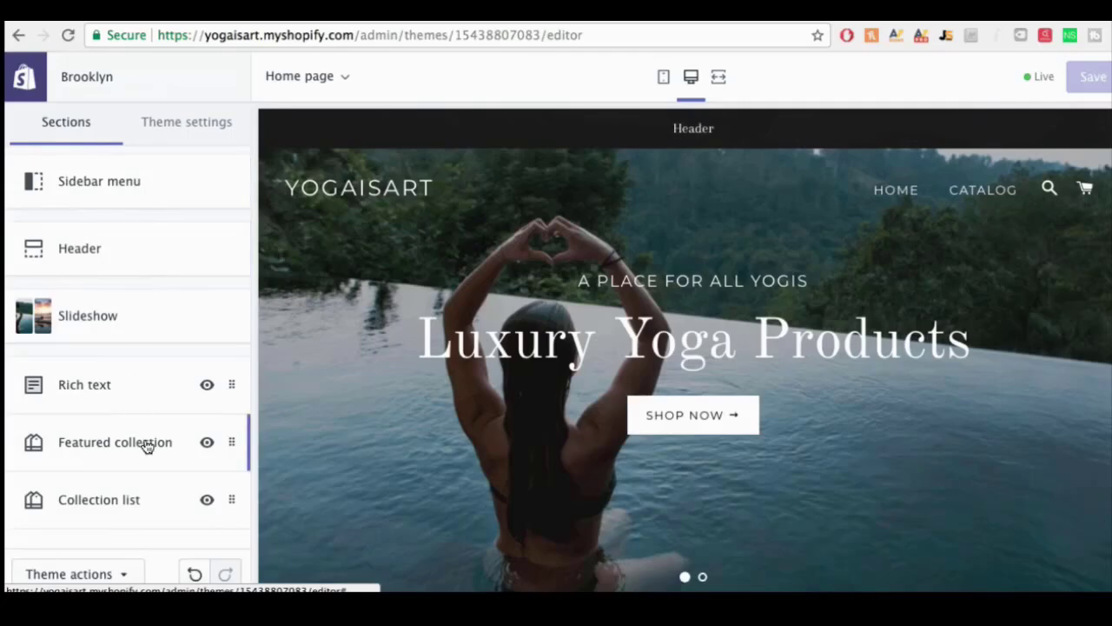
# Step: Look over the Rich text section's settings on the home page
pyautogui.scroll(-2, 159, 334)
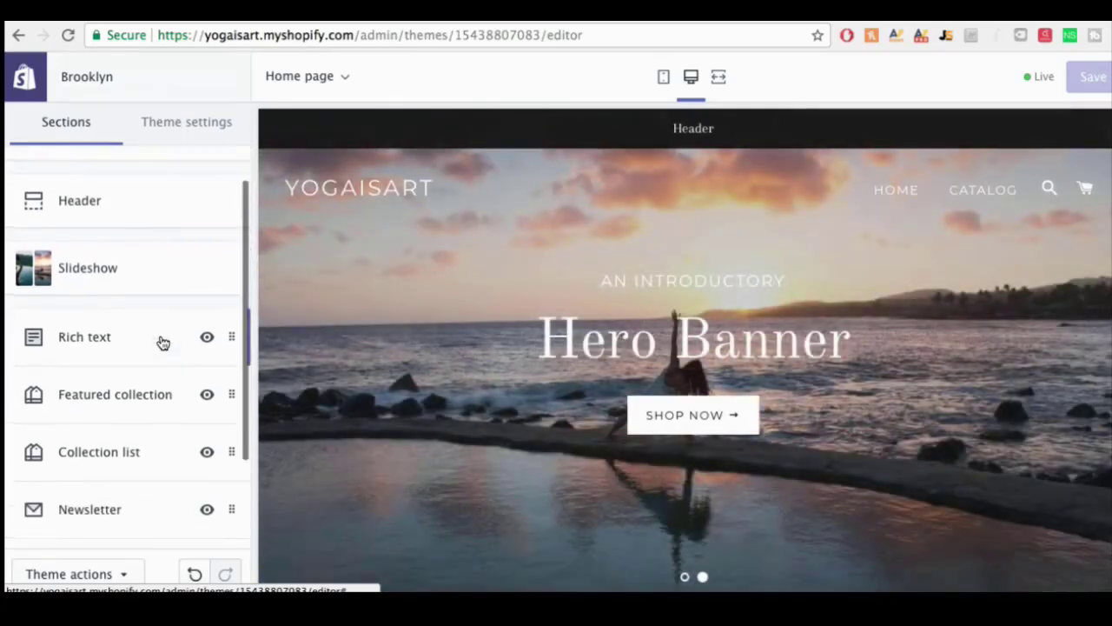
pyautogui.scroll(2, 159, 334)
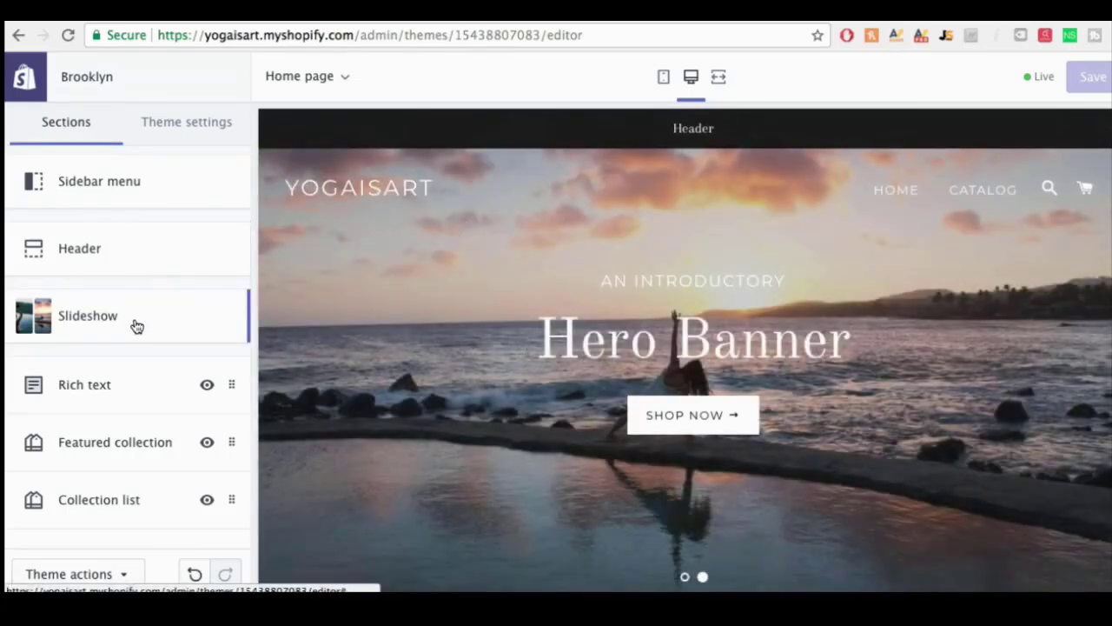
pyautogui.scroll(-2, 136, 325)
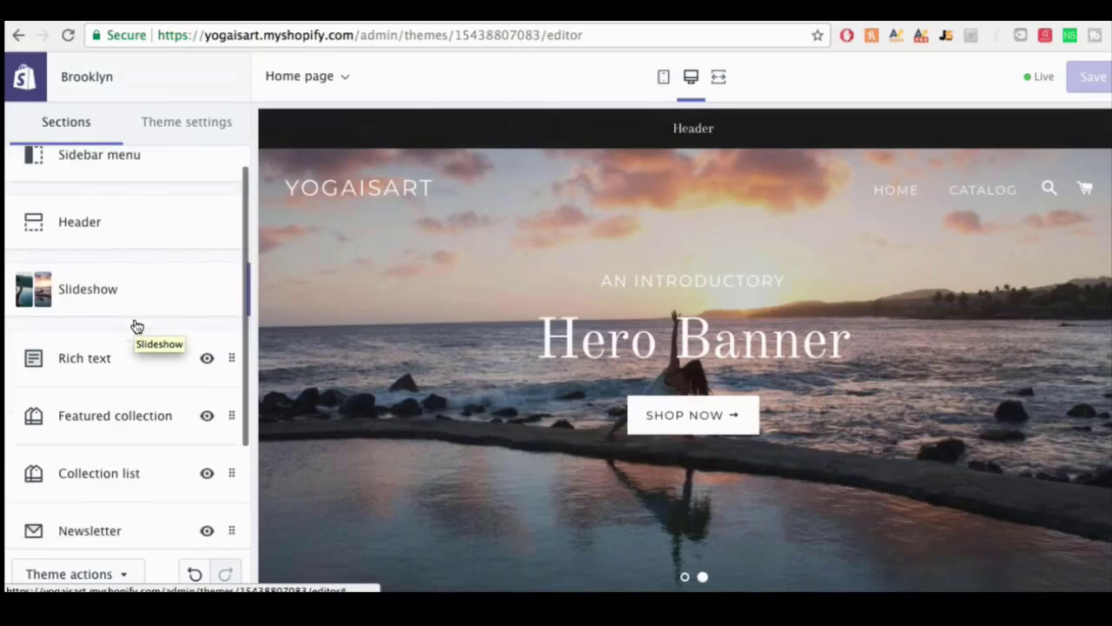
pyautogui.click(114, 355)
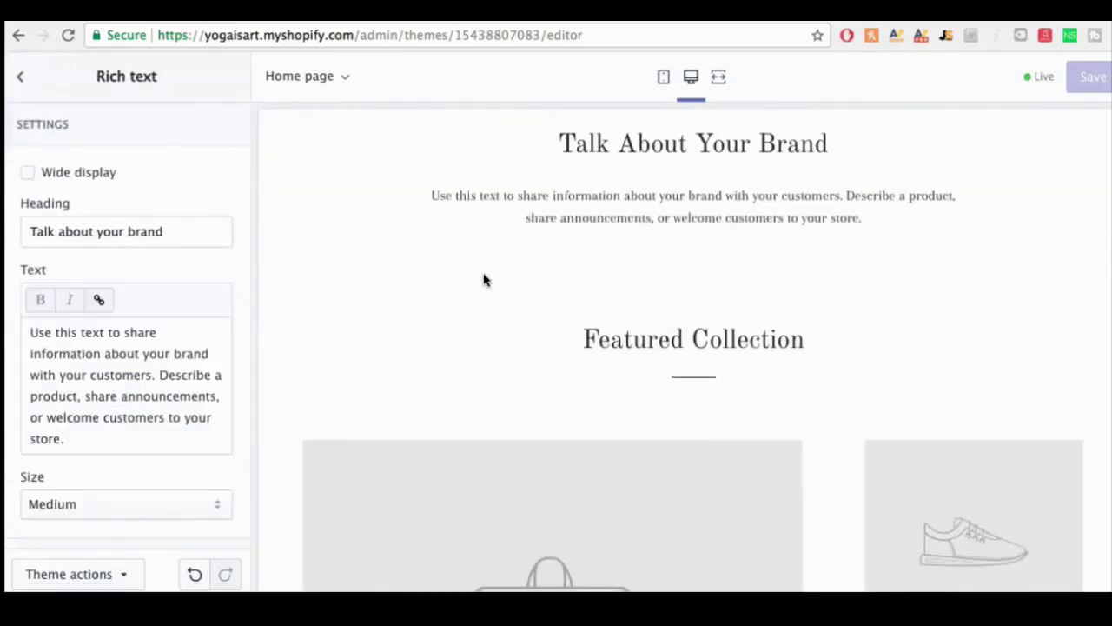
pyautogui.scroll(-10, 464, 302)
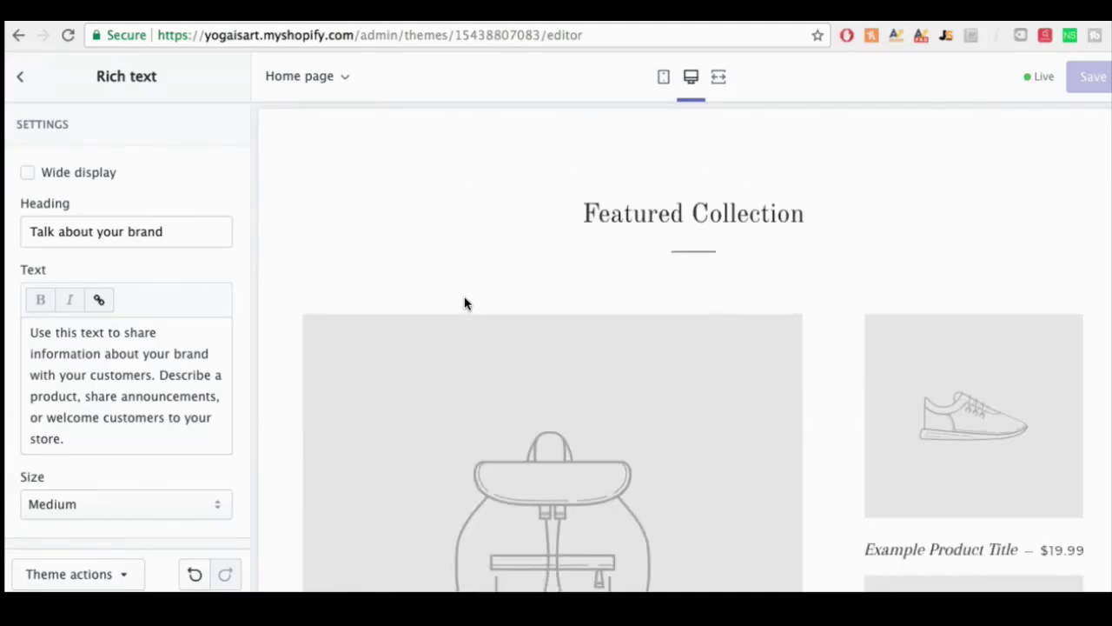
pyautogui.scroll(-1, 464, 301)
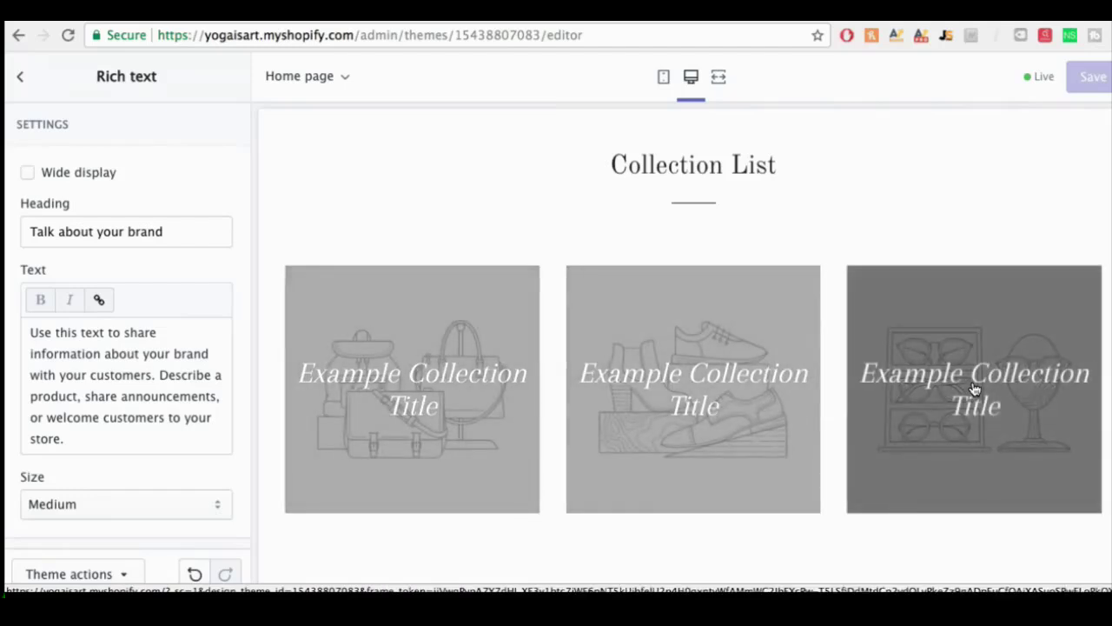
# Step: Move the Featured collection section below the Collection list section
pyautogui.click(20, 76)
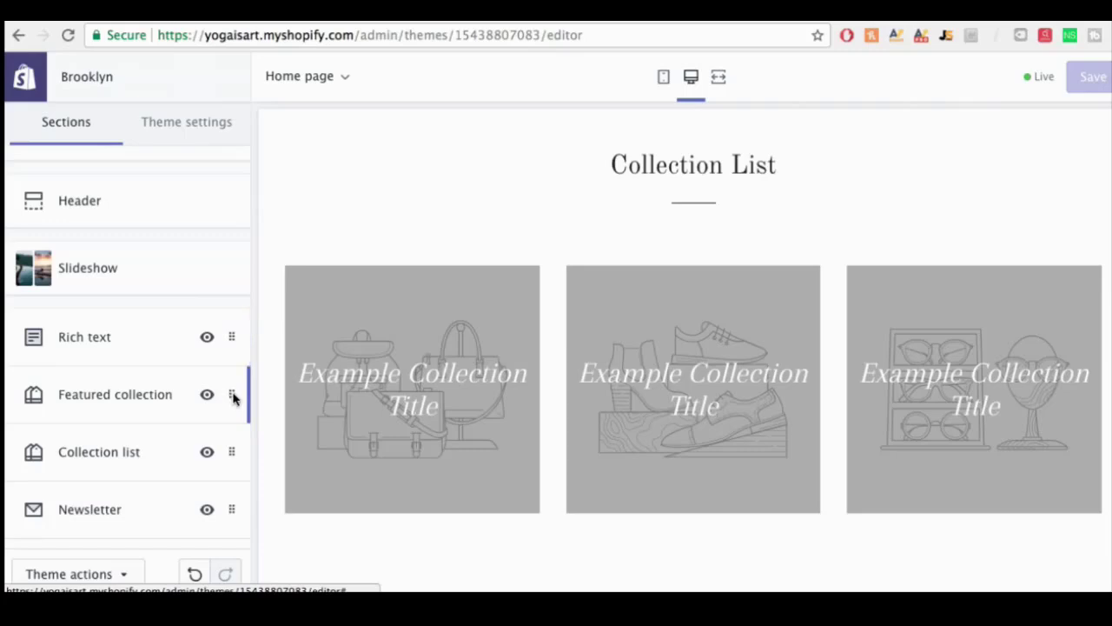
pyautogui.moveTo(232, 395); pyautogui.dragTo(232, 456)
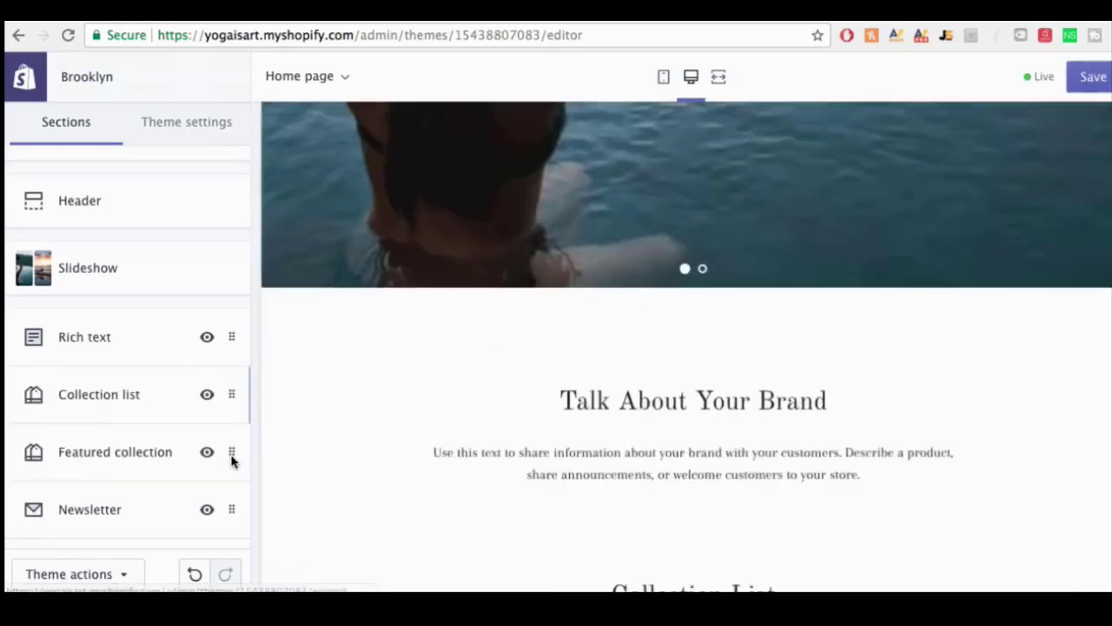
pyautogui.scroll(10, 655, 363)
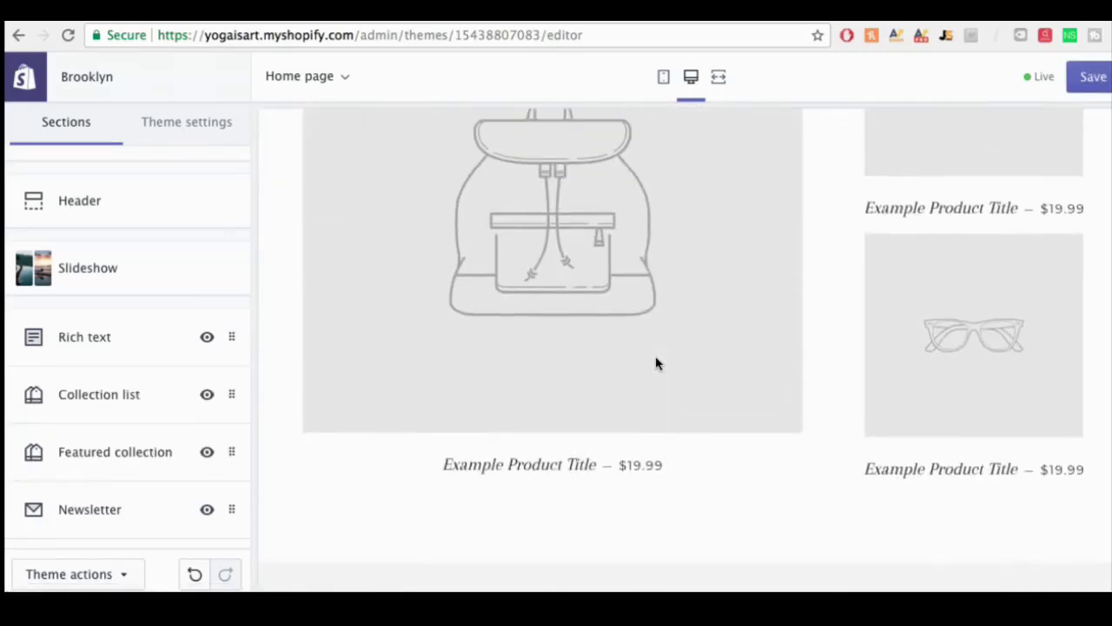
pyautogui.scroll(10, 655, 363)
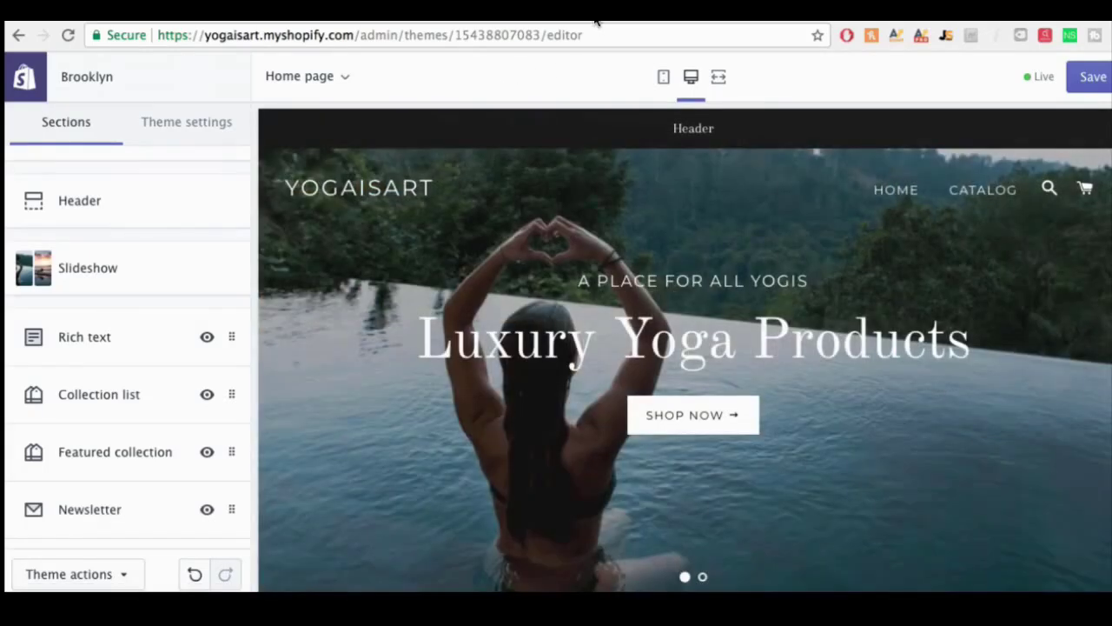
# Step: Search Fiverr services for 'logo design'
pyautogui.click(596, 20)
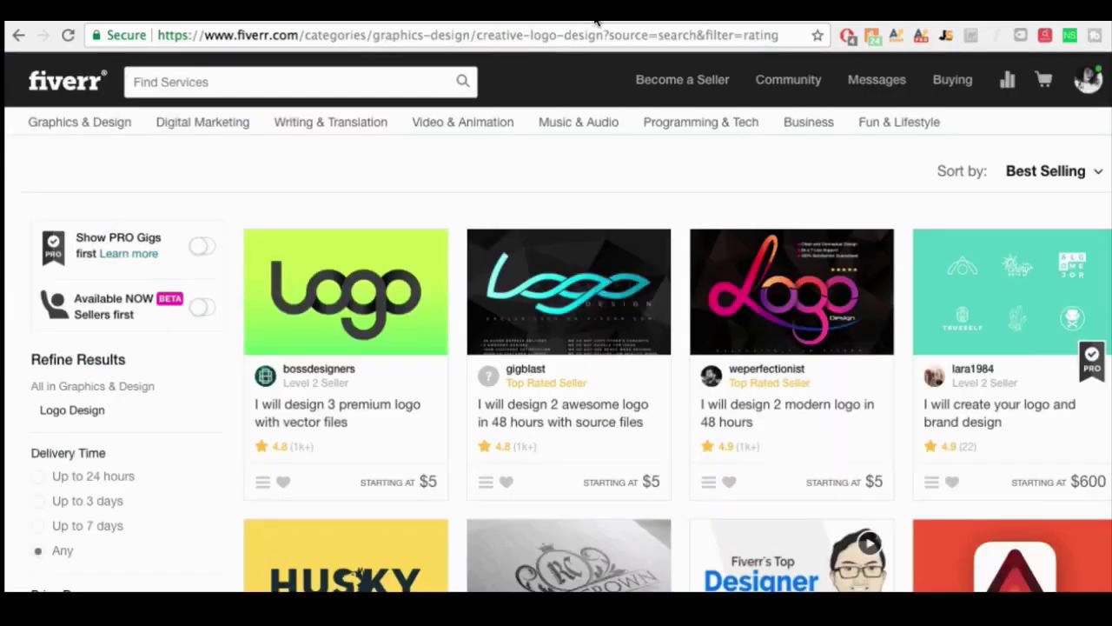
pyautogui.click(222, 79)
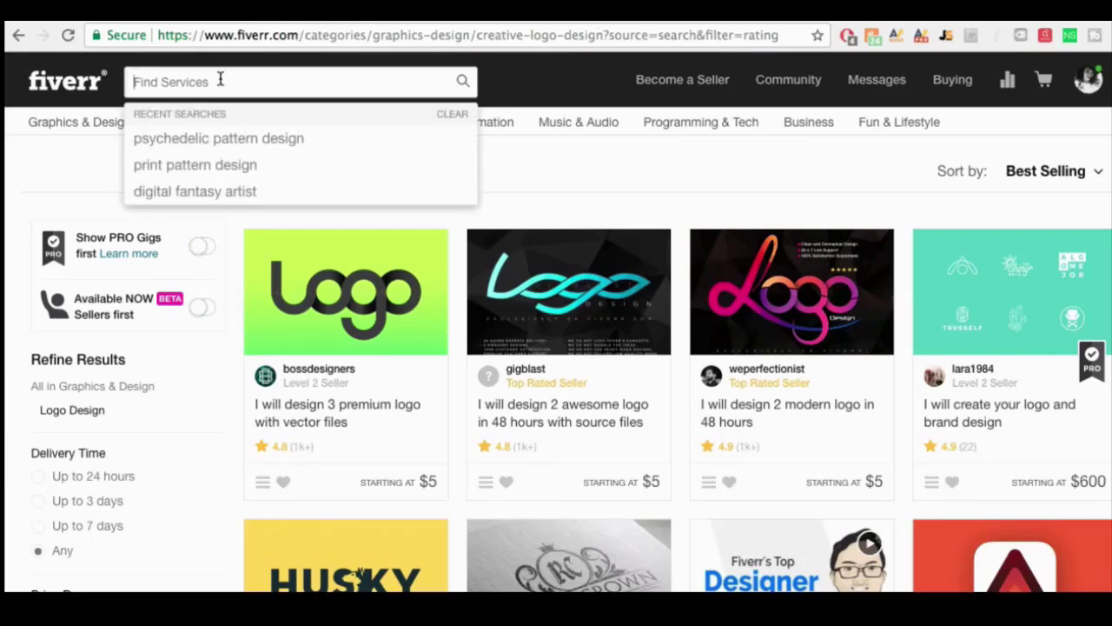
pyautogui.write('logo design')
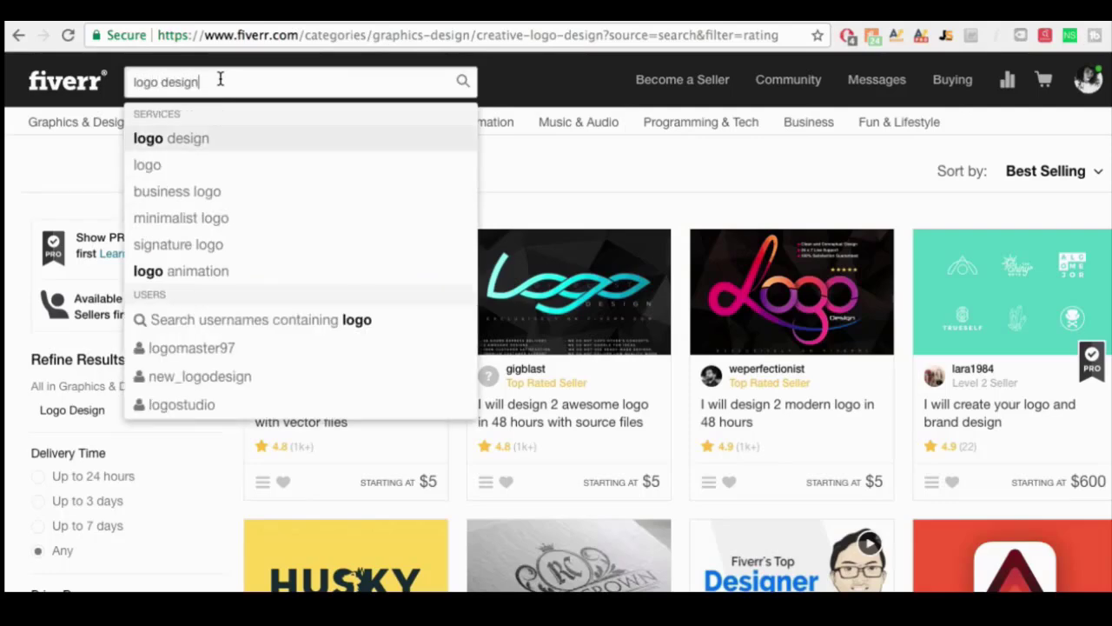
pyautogui.press('Return')
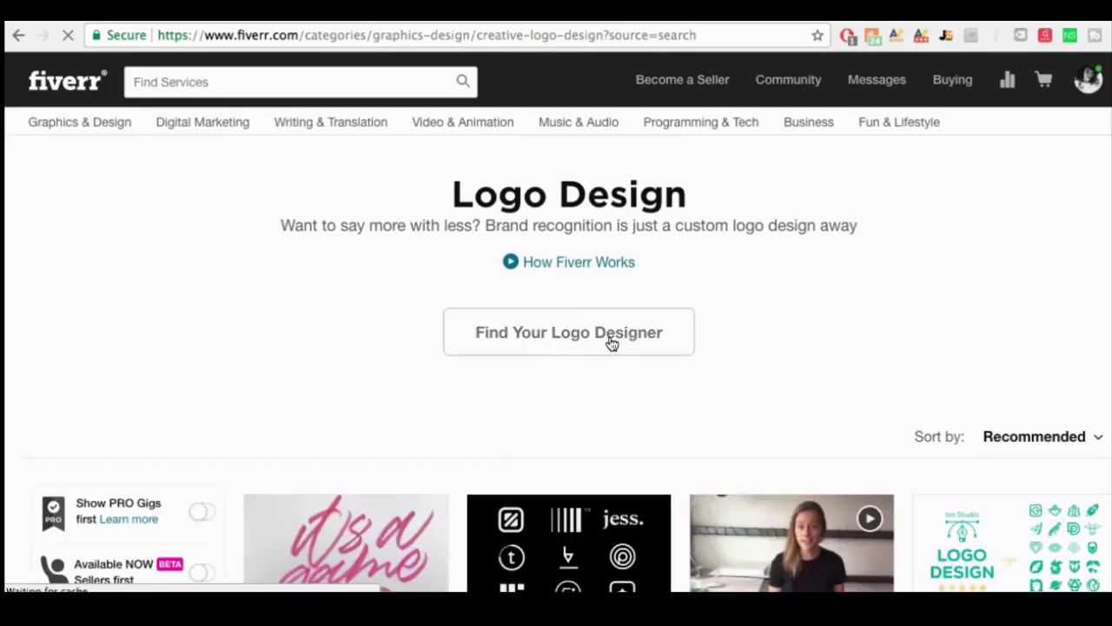
pyautogui.scroll(-3, 928, 335)
# Step: Sort the logo design gigs by Best Selling and browse them
pyautogui.click(1070, 334)
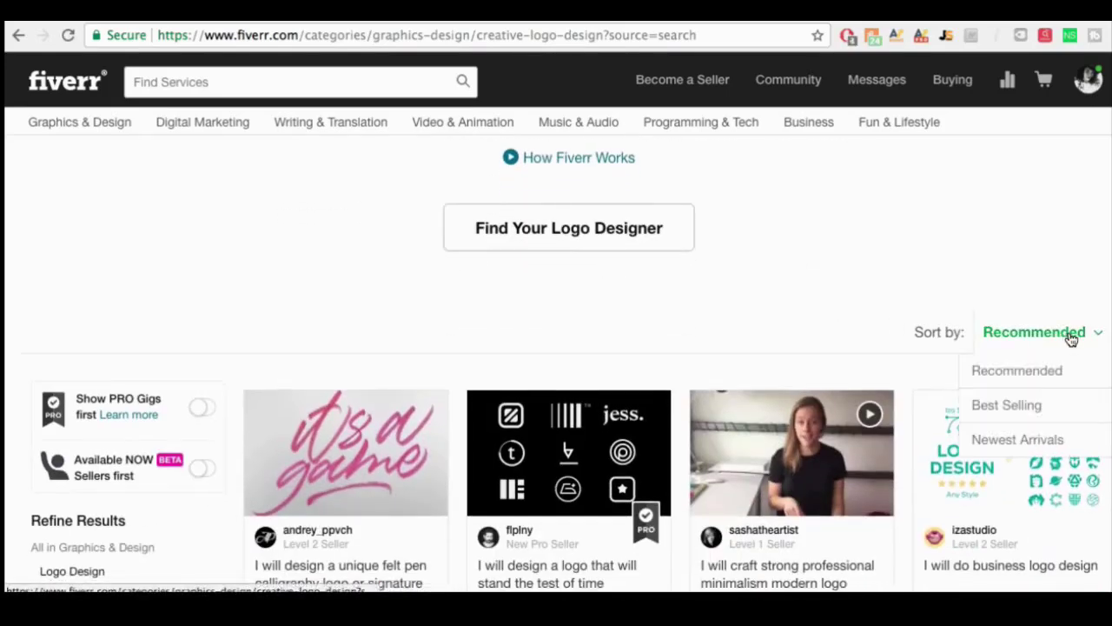
pyautogui.click(1027, 406)
pyautogui.scroll(-3, 784, 306)
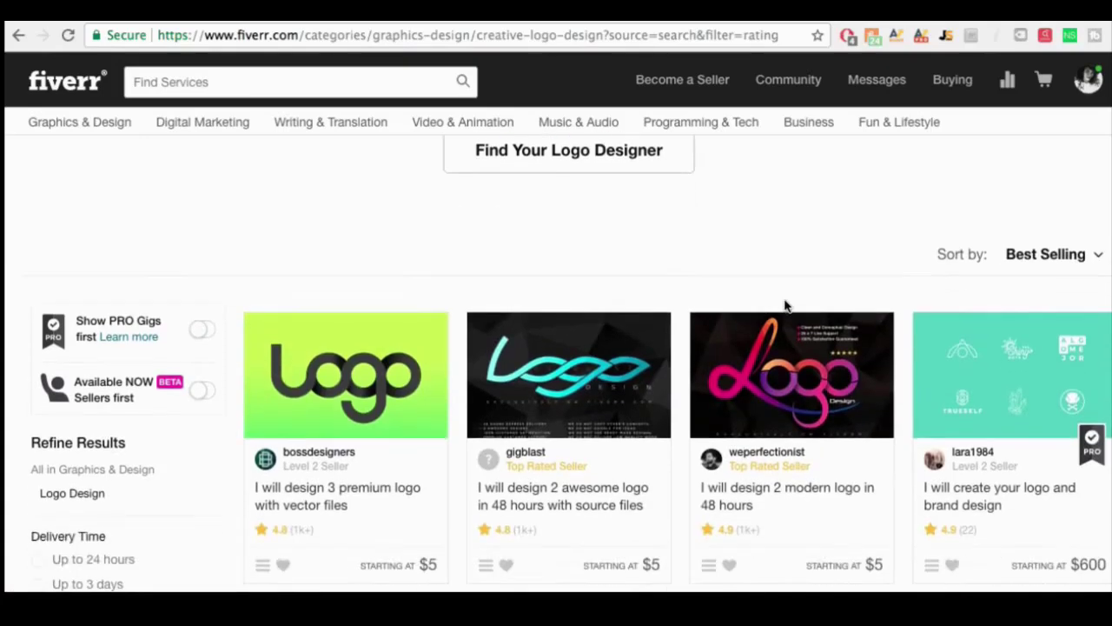
pyautogui.scroll(-2, 355, 429)
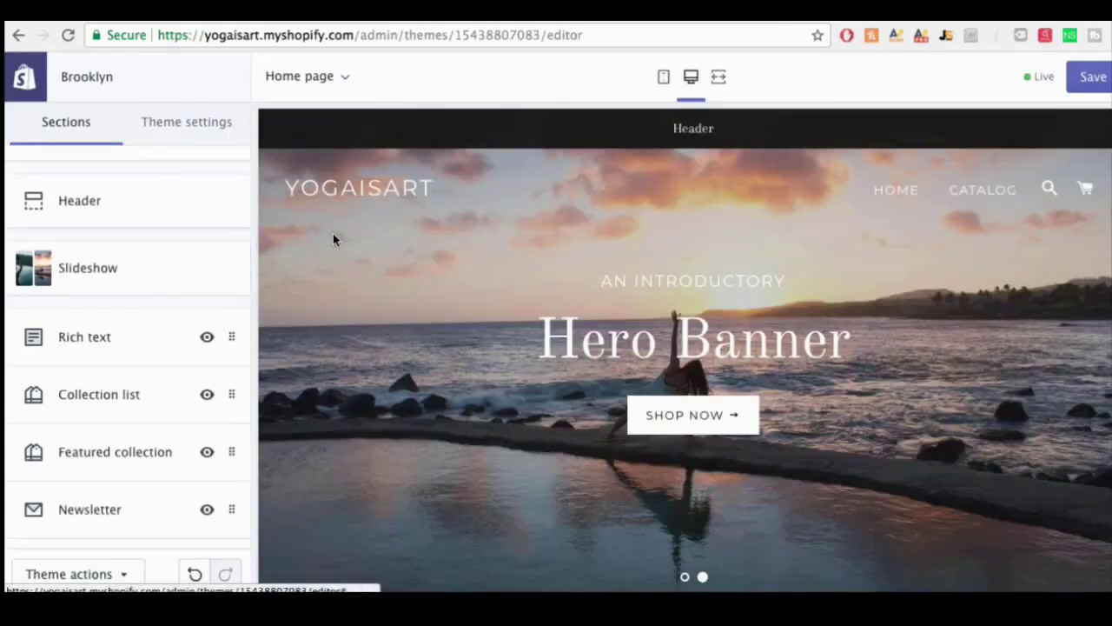
# Step: Upload yogalogo.png and set it as the Header section's logo image
pyautogui.scroll(1, 104, 208)
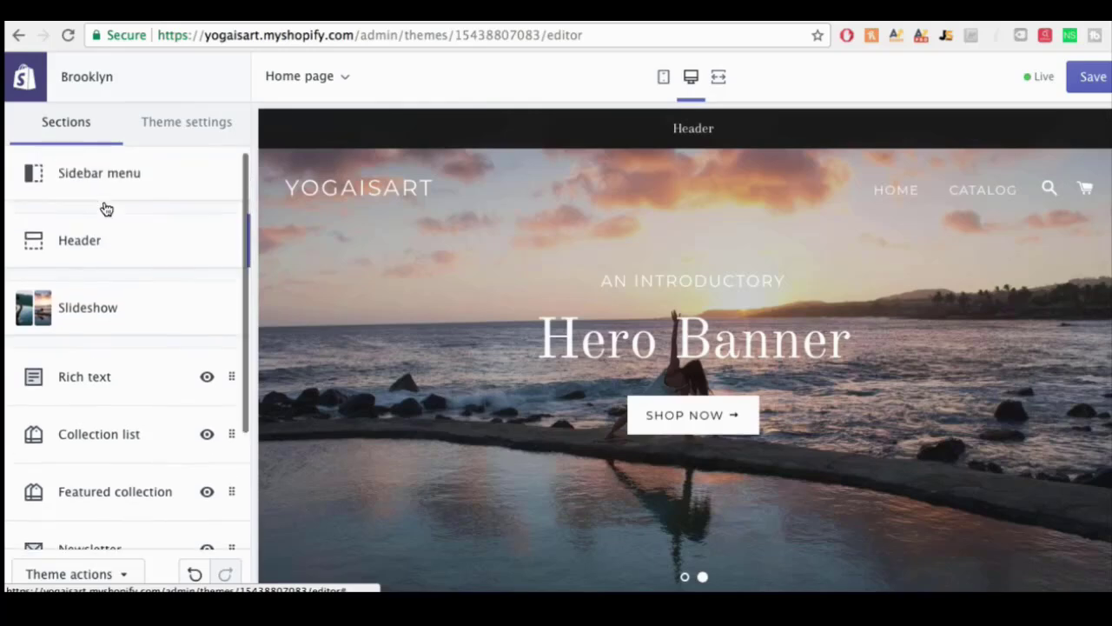
pyautogui.click(97, 248)
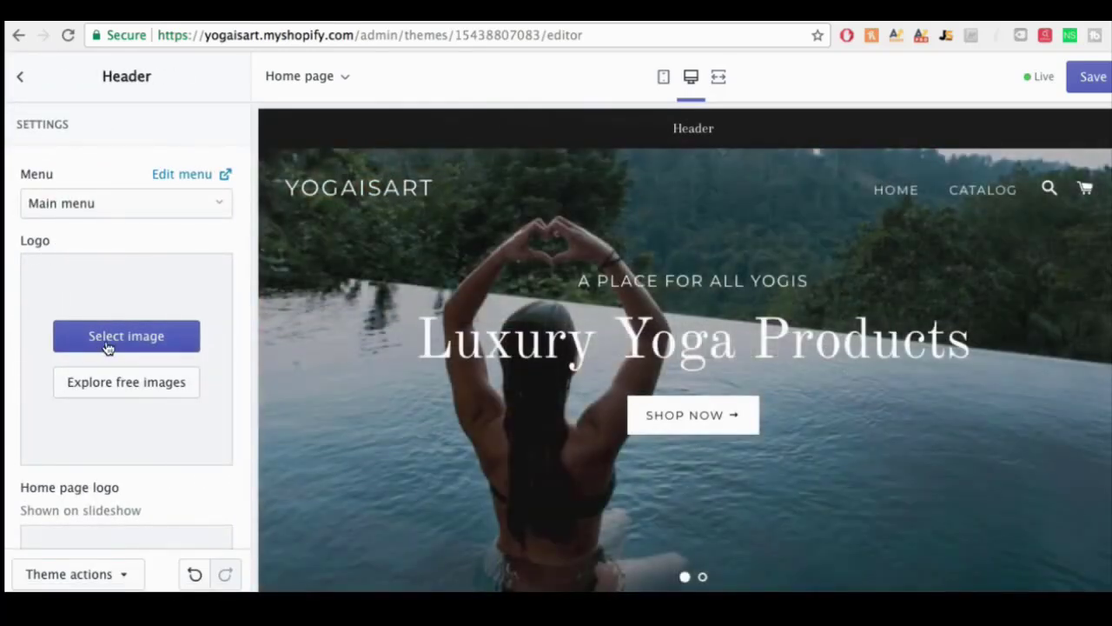
pyautogui.click(108, 345)
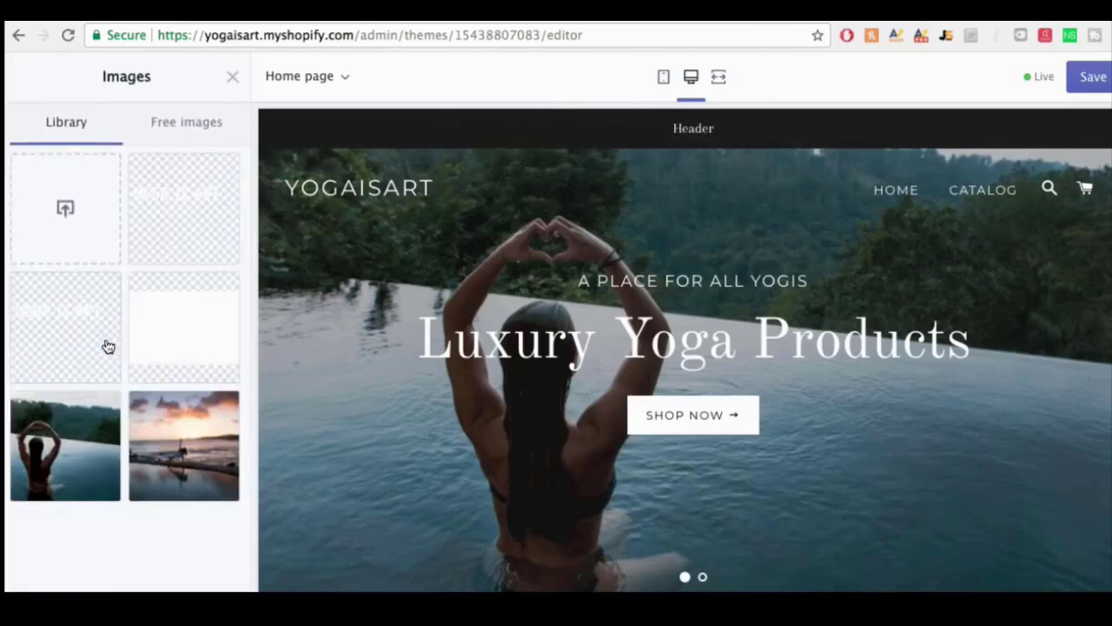
pyautogui.click(77, 217)
pyautogui.click(675, 76)
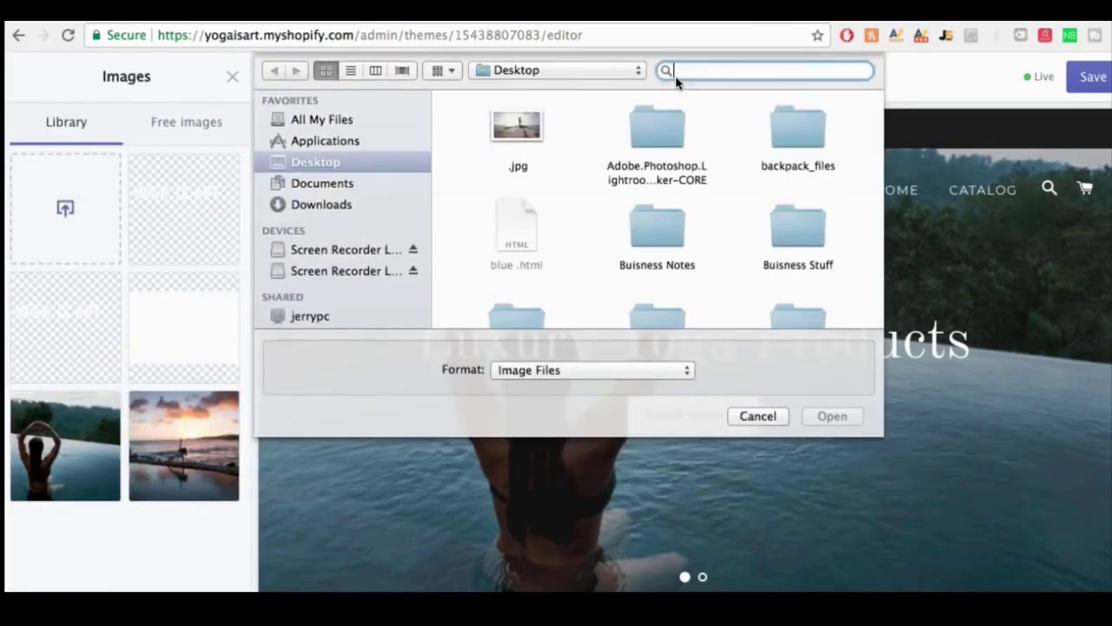
pyautogui.write('yogalo')
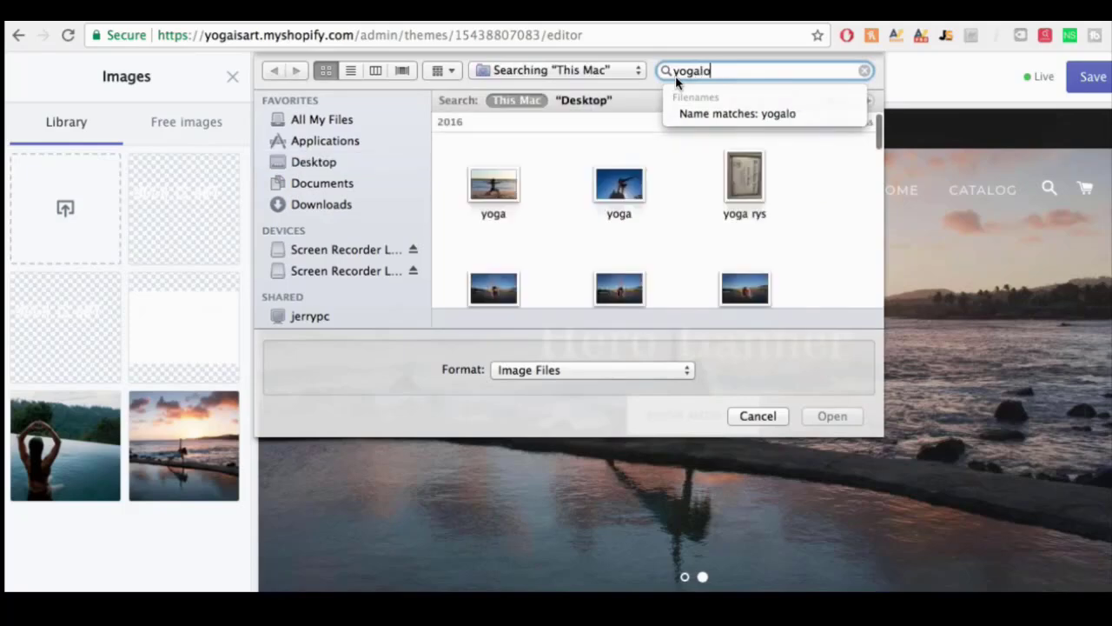
pyautogui.write('go')
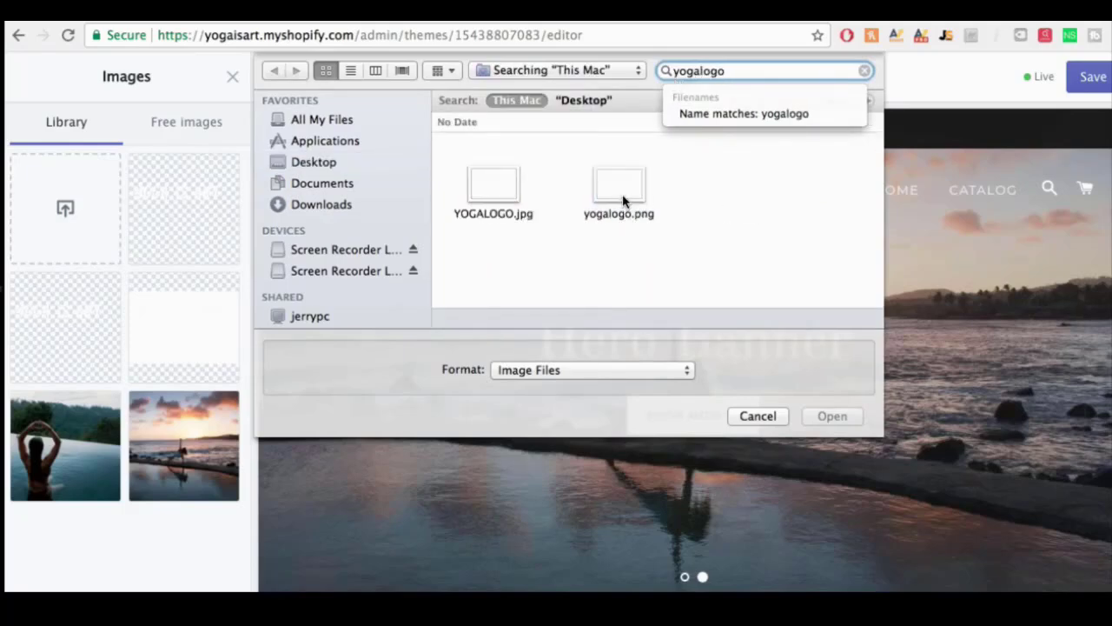
pyautogui.click(622, 198)
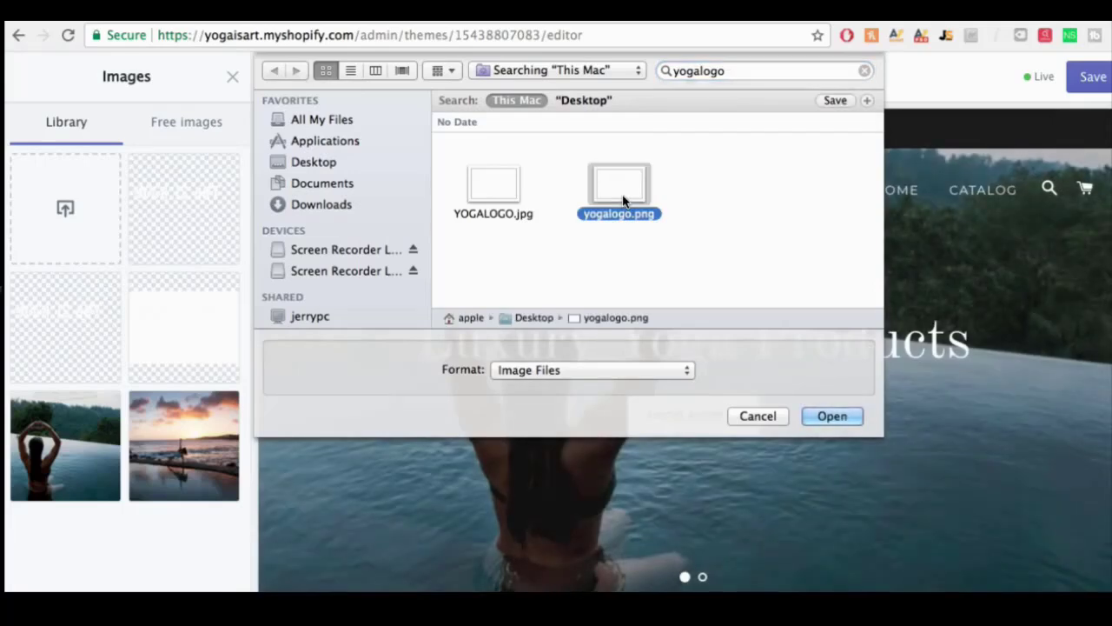
pyautogui.press('Return')
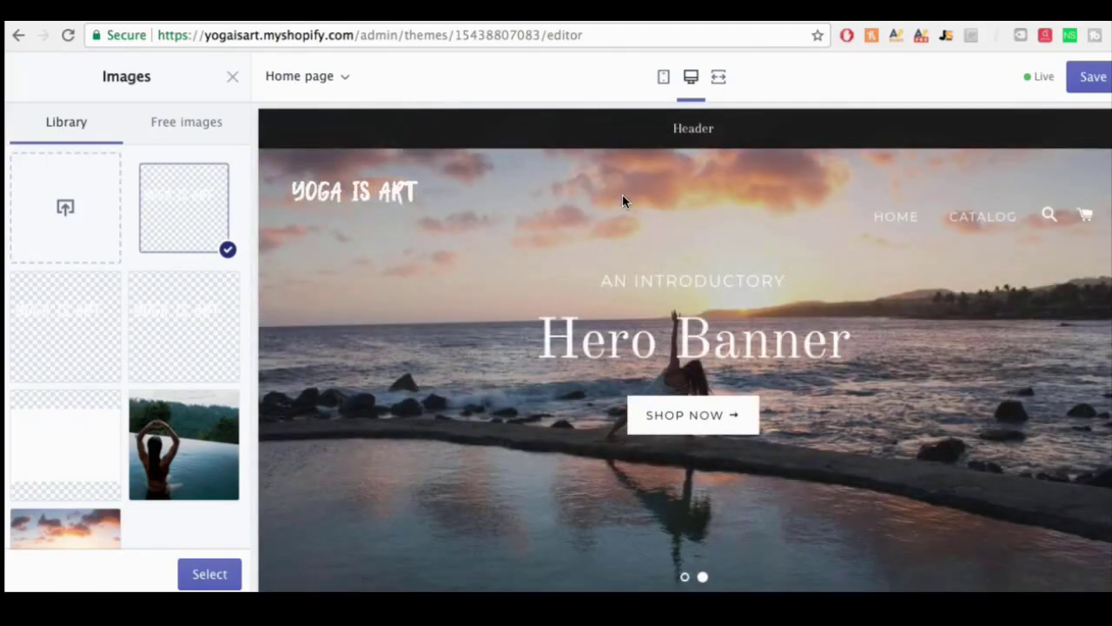
pyautogui.click(217, 570)
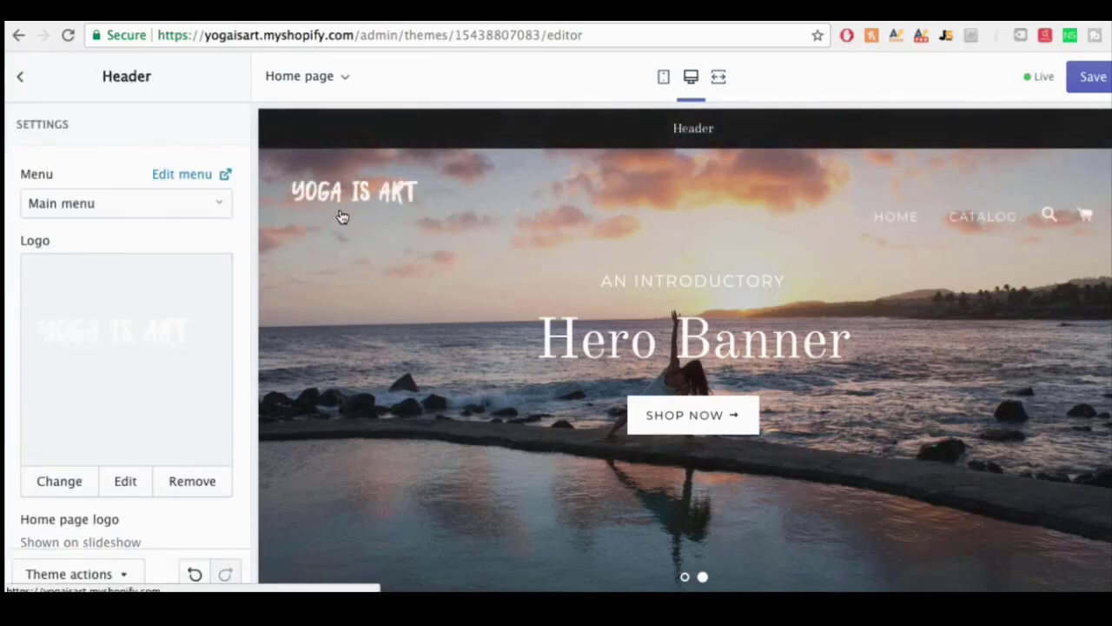
# Step: Save the Brooklyn theme with the uploaded yogalogo.png header logo
pyautogui.click(1085, 77)
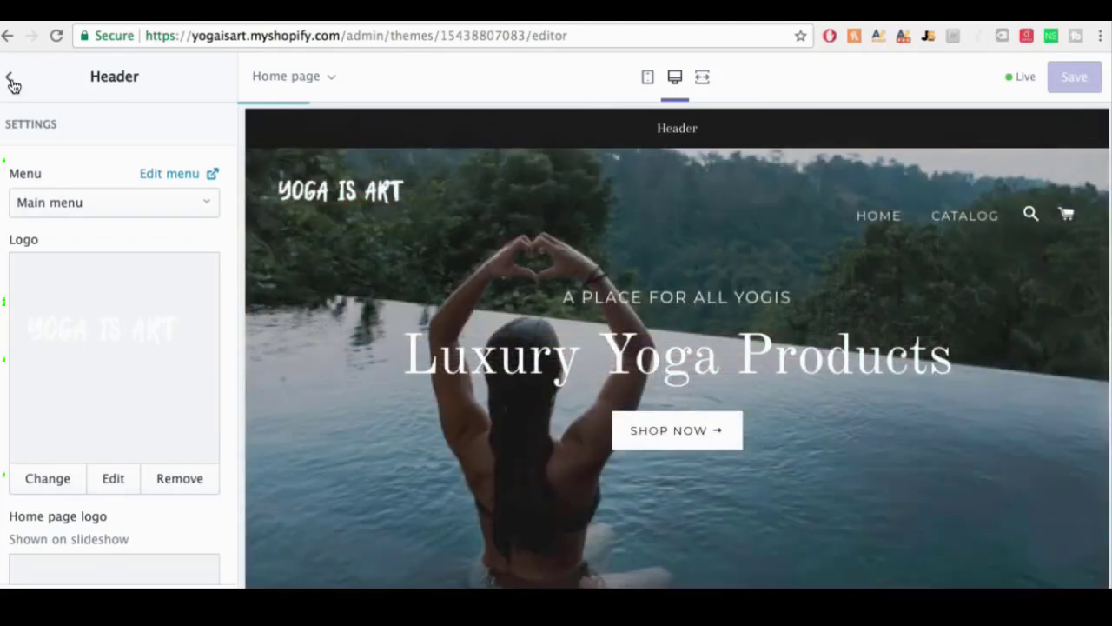
# Step: Set the Header's announcement bar text to 'free u.s. shipping on all orders for a limited time only!' and save
pyautogui.click(8, 80)
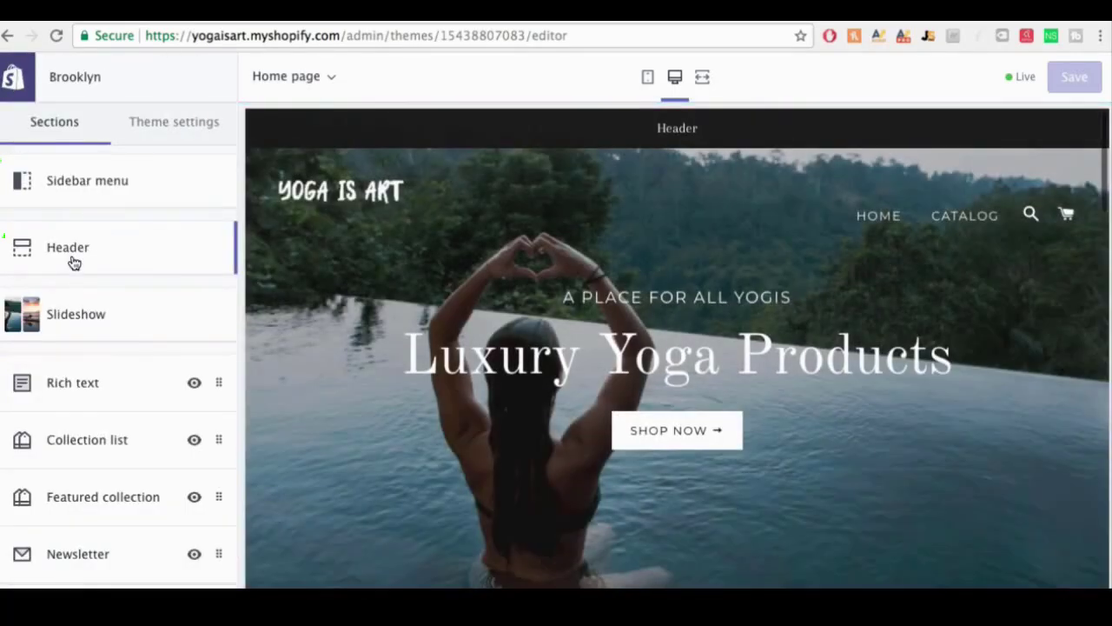
pyautogui.click(72, 258)
pyautogui.scroll(-10, 93, 294)
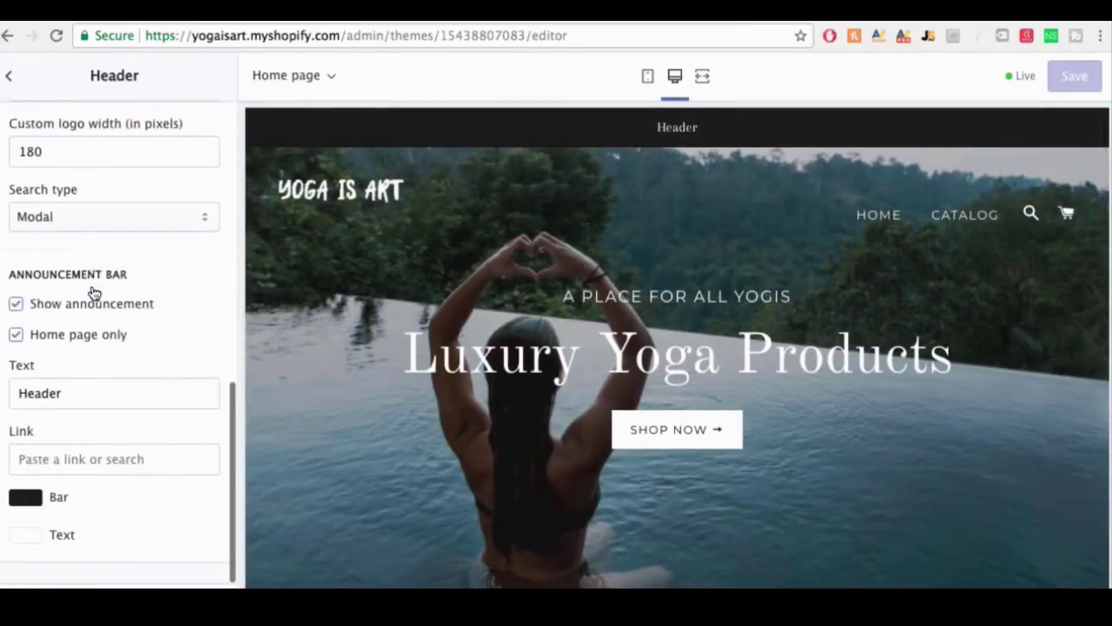
pyautogui.moveTo(25, 392); pyautogui.dragTo(63, 394)
pyautogui.press('BackSpace')
pyautogui.write('Free u.s. shipping on all orders for a limited time only!')
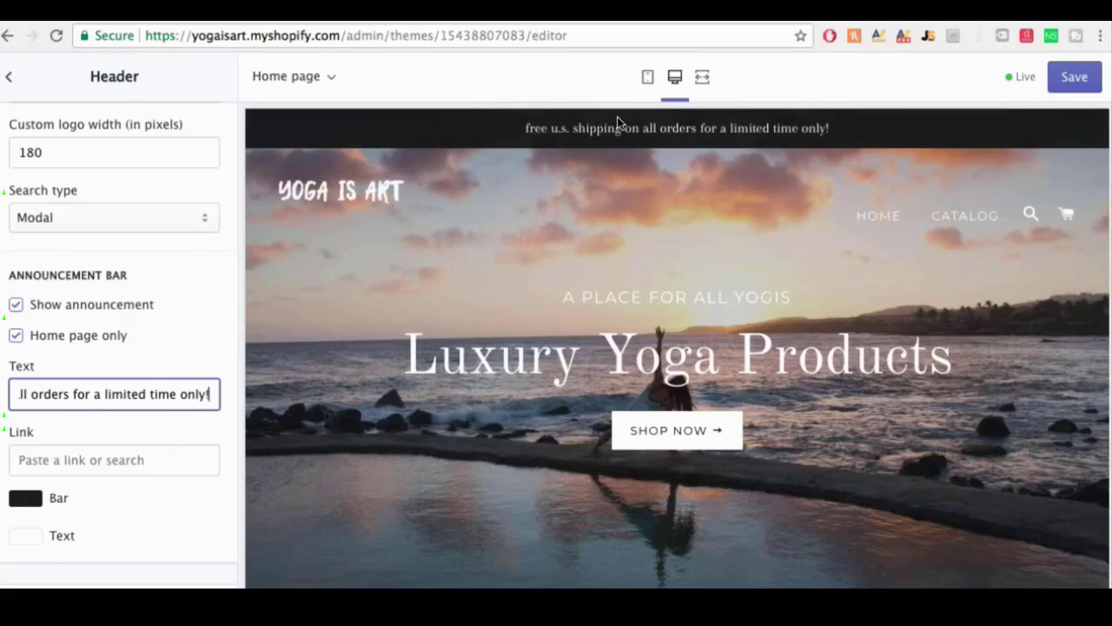
pyautogui.click(1073, 79)
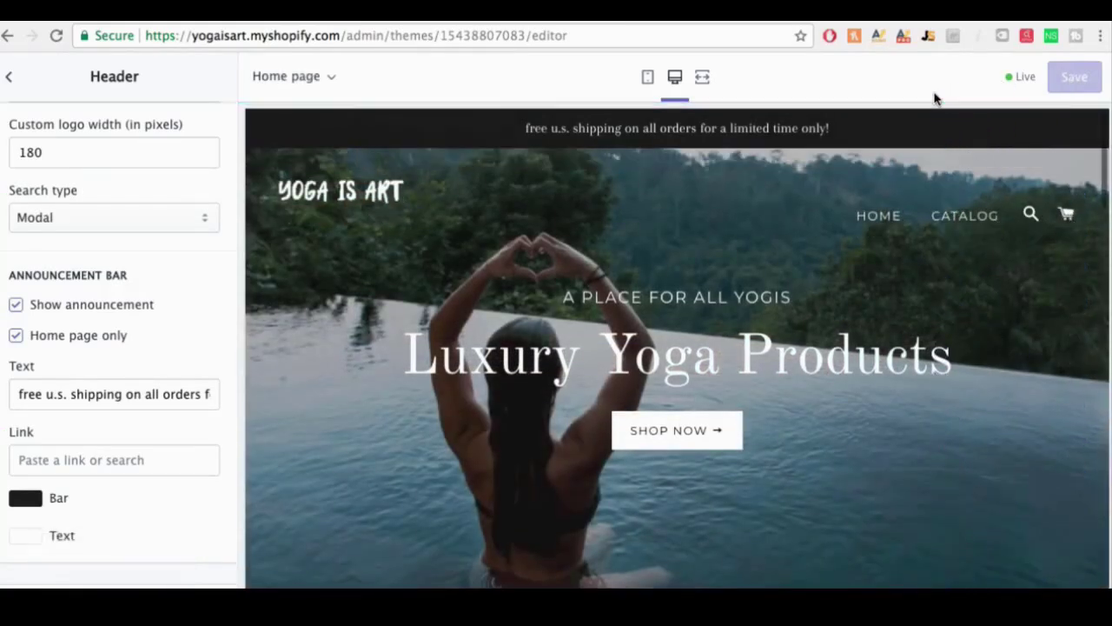
pyautogui.click(9, 77)
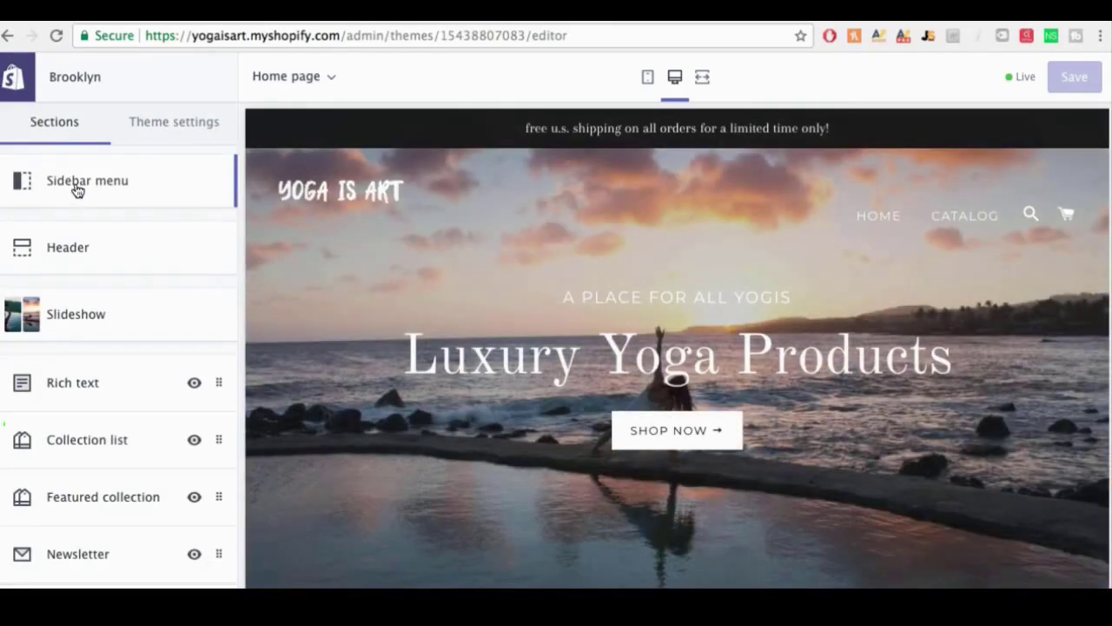
# Step: Rename the main menu's HOME item to SHOP
pyautogui.click(76, 181)
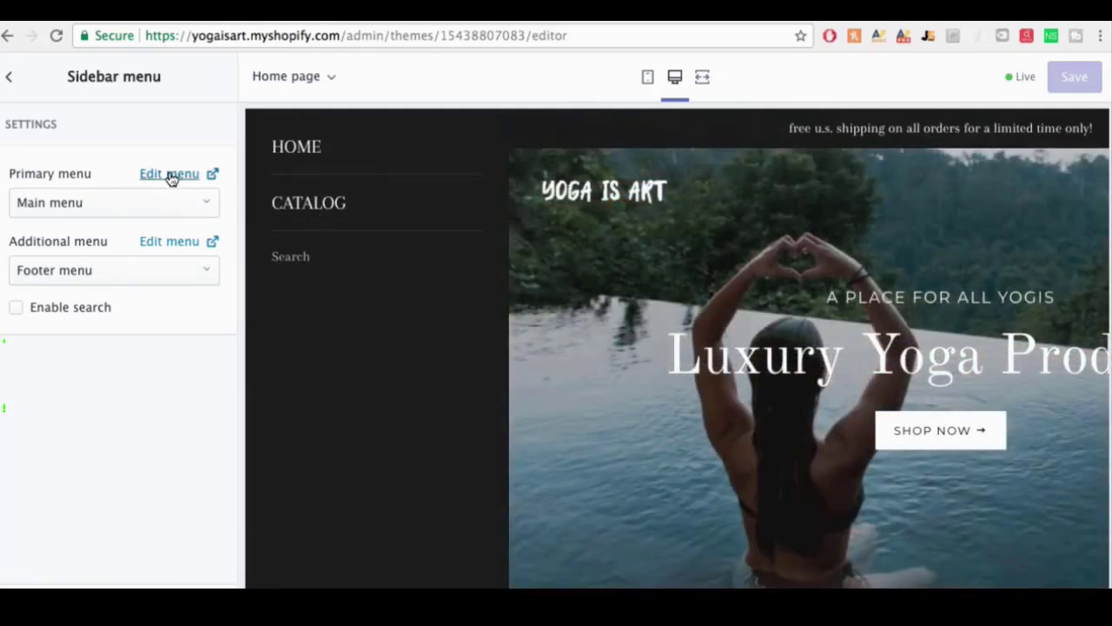
pyautogui.click(171, 175)
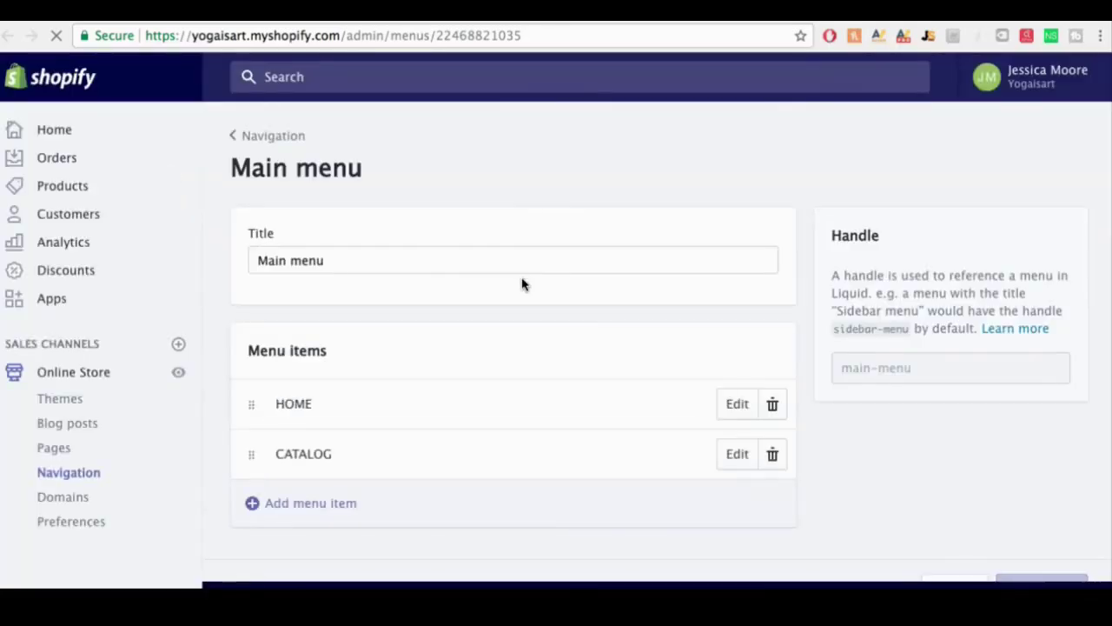
pyautogui.click(735, 404)
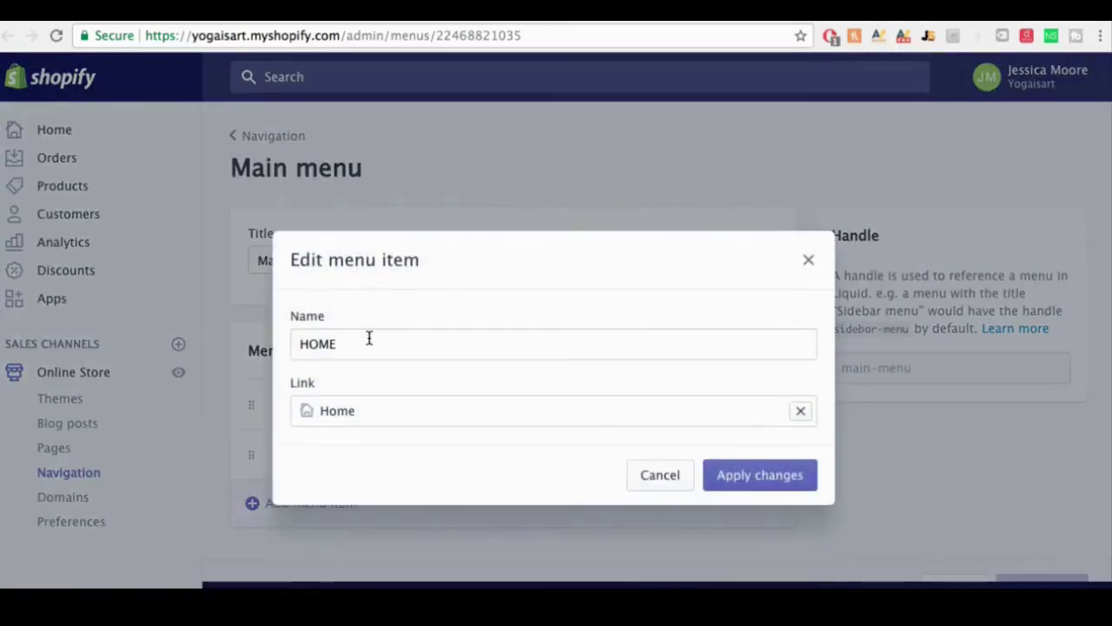
pyautogui.doubleClick(303, 339)
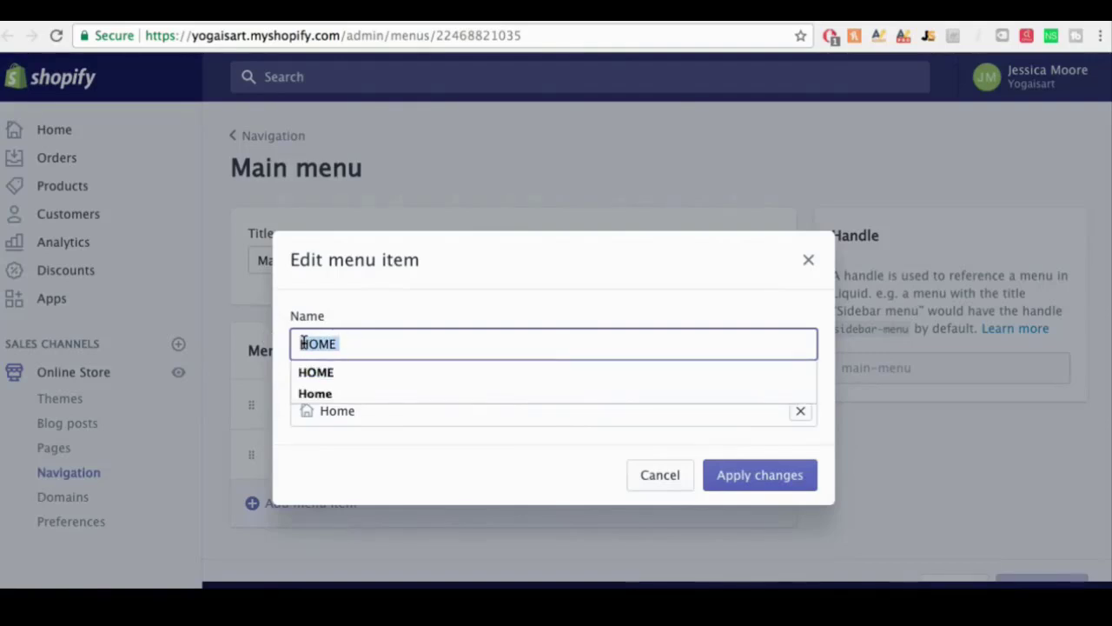
pyautogui.press('BackSpace')
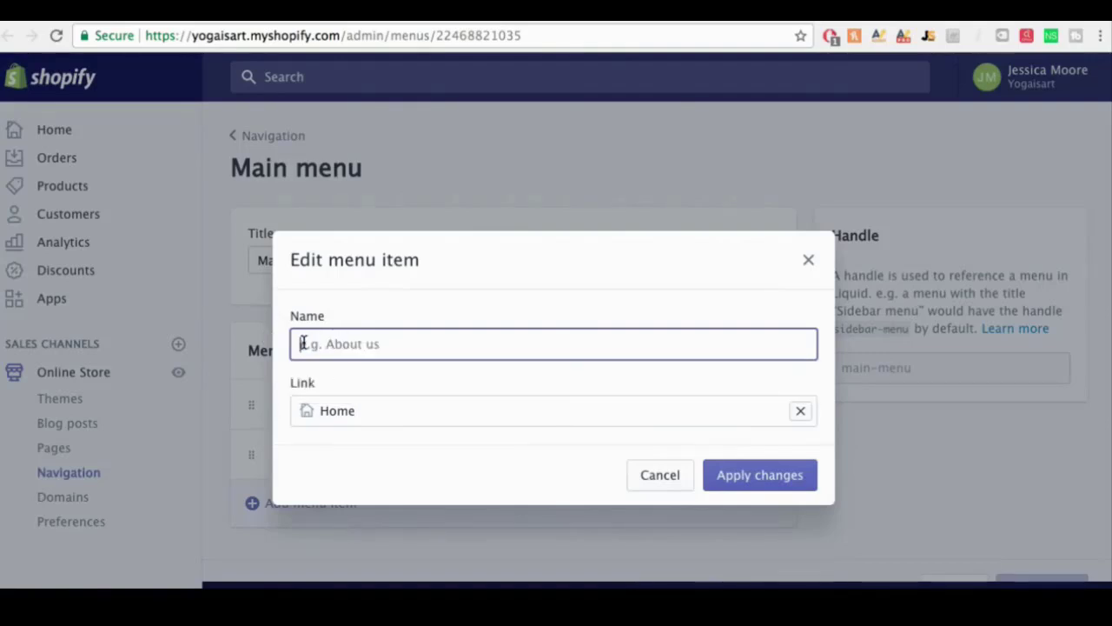
pyautogui.write('SHOP')
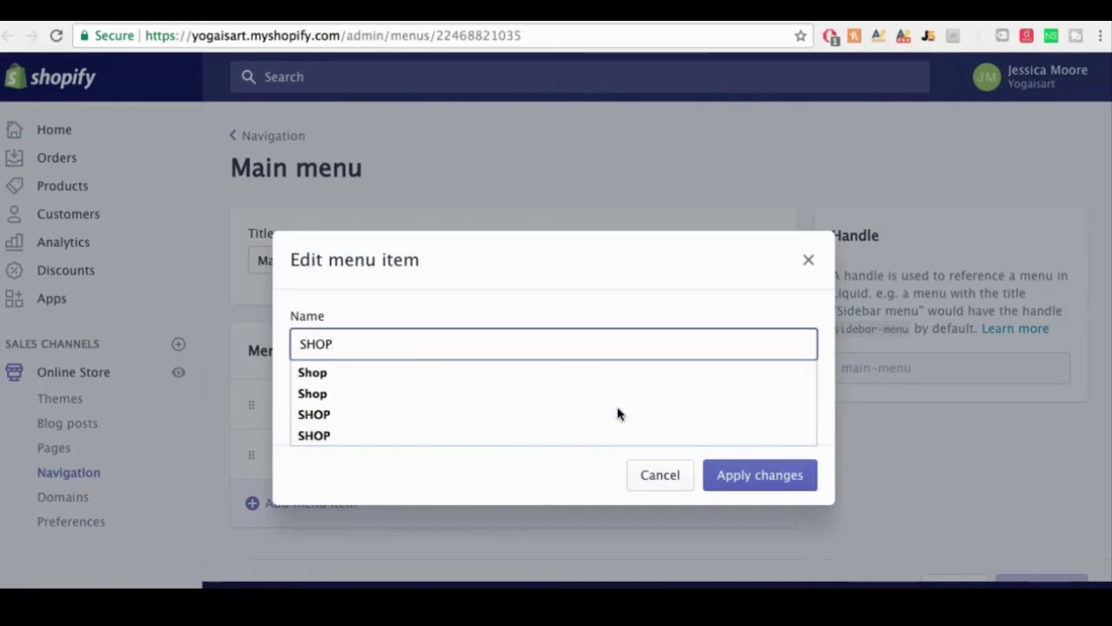
pyautogui.click(736, 476)
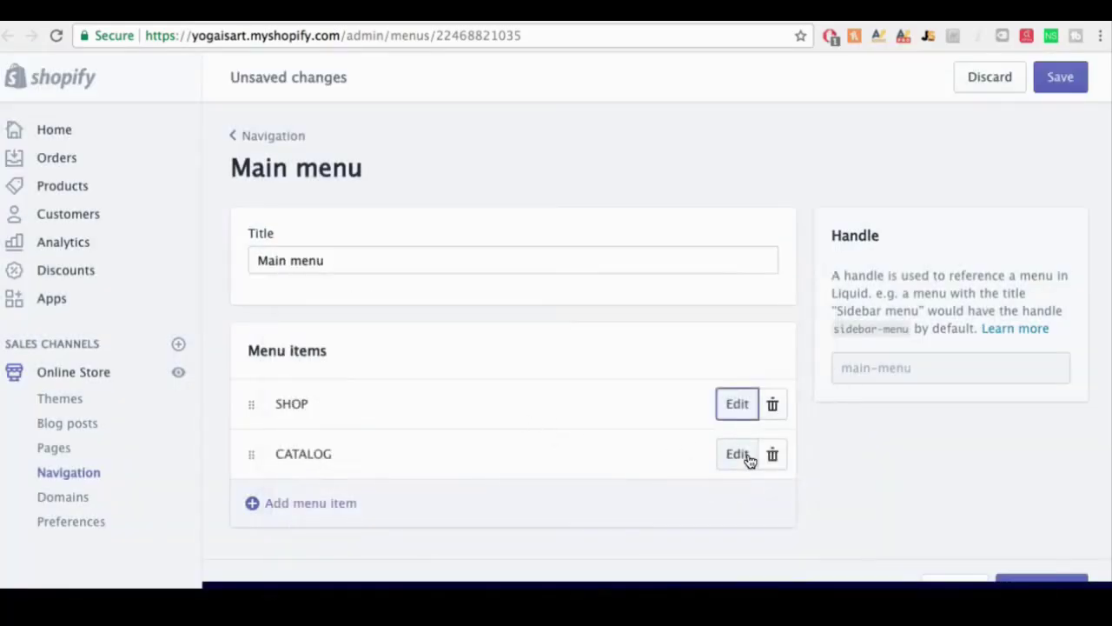
# Step: Rename the CATALOG item to NEW ARRIVALS and save the main menu
pyautogui.click(744, 459)
pyautogui.click(405, 345)
pyautogui.moveTo(405, 345); pyautogui.dragTo(287, 348)
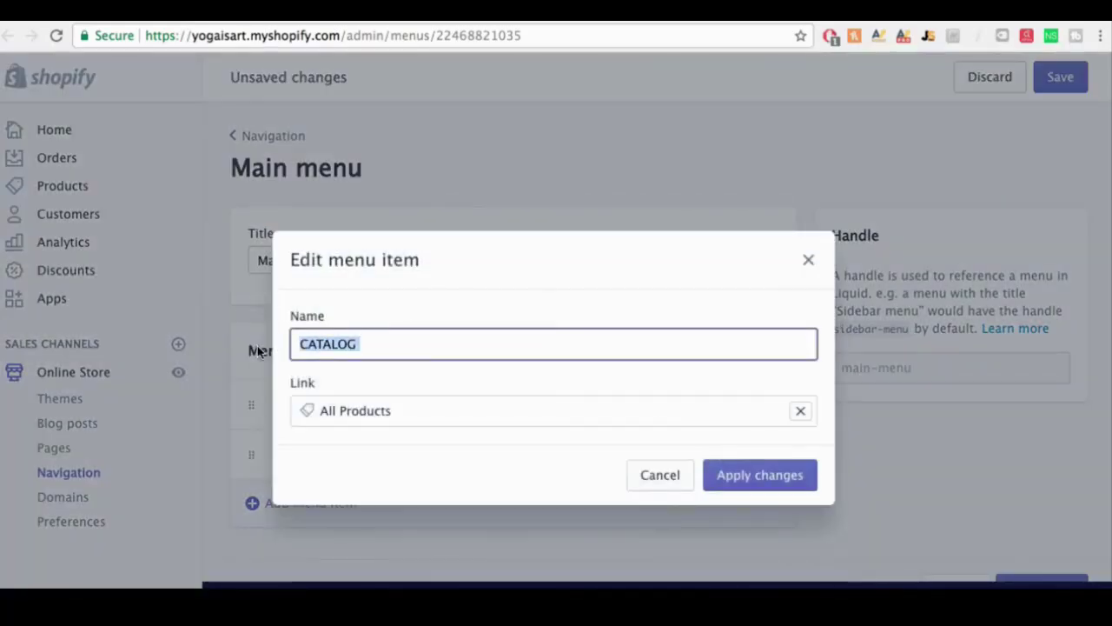
pyautogui.press('BackSpace')
pyautogui.write('NEW')
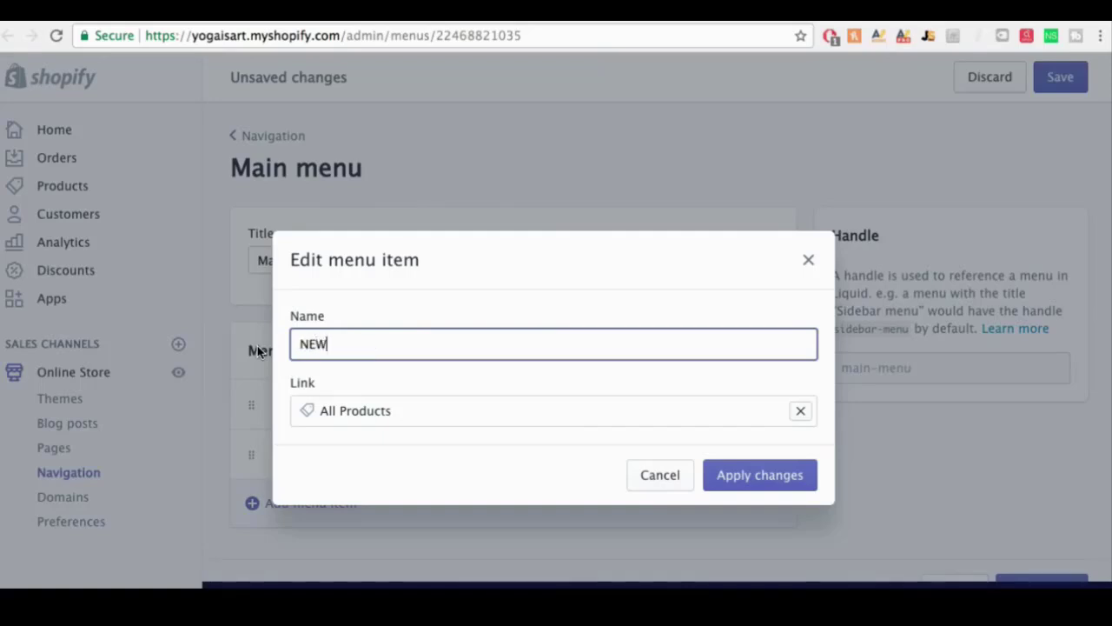
pyautogui.write(' ARRIV')
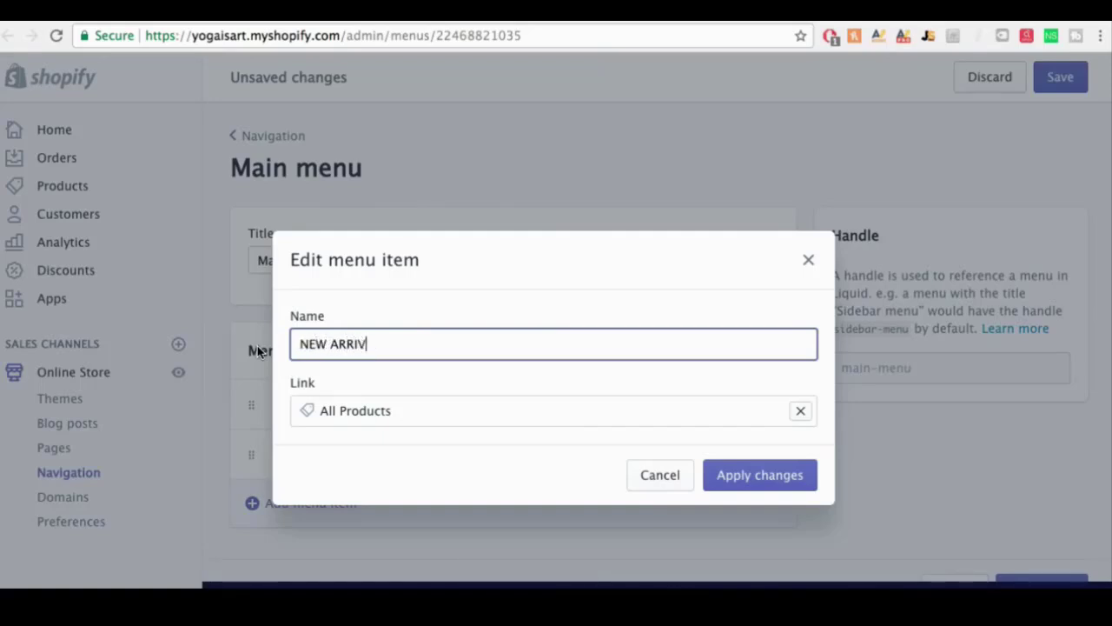
pyautogui.write('ALS')
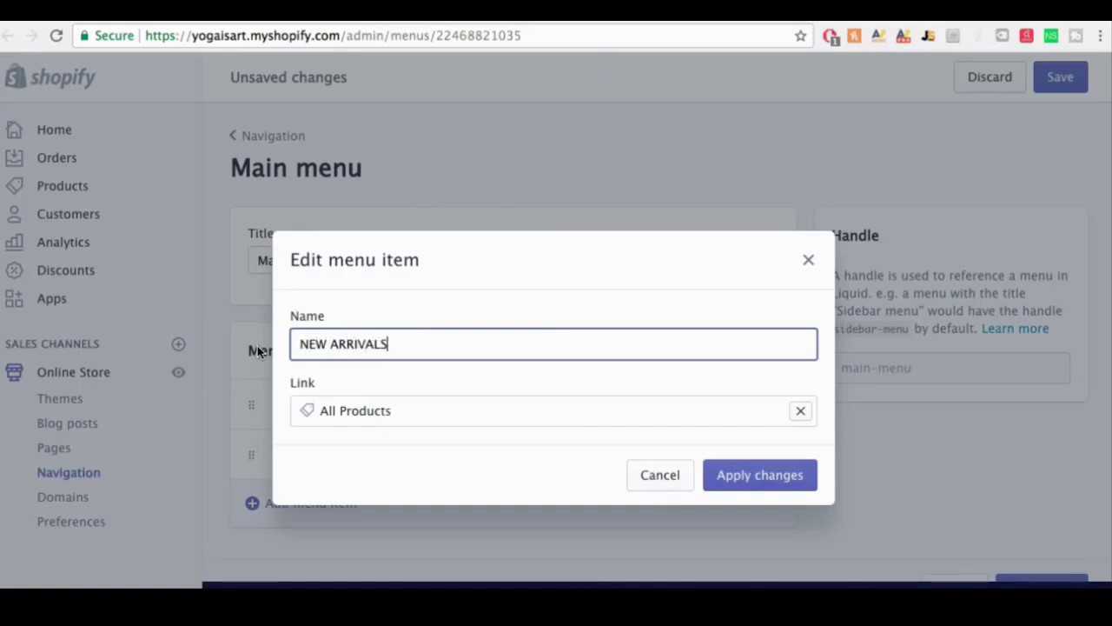
pyautogui.click(735, 472)
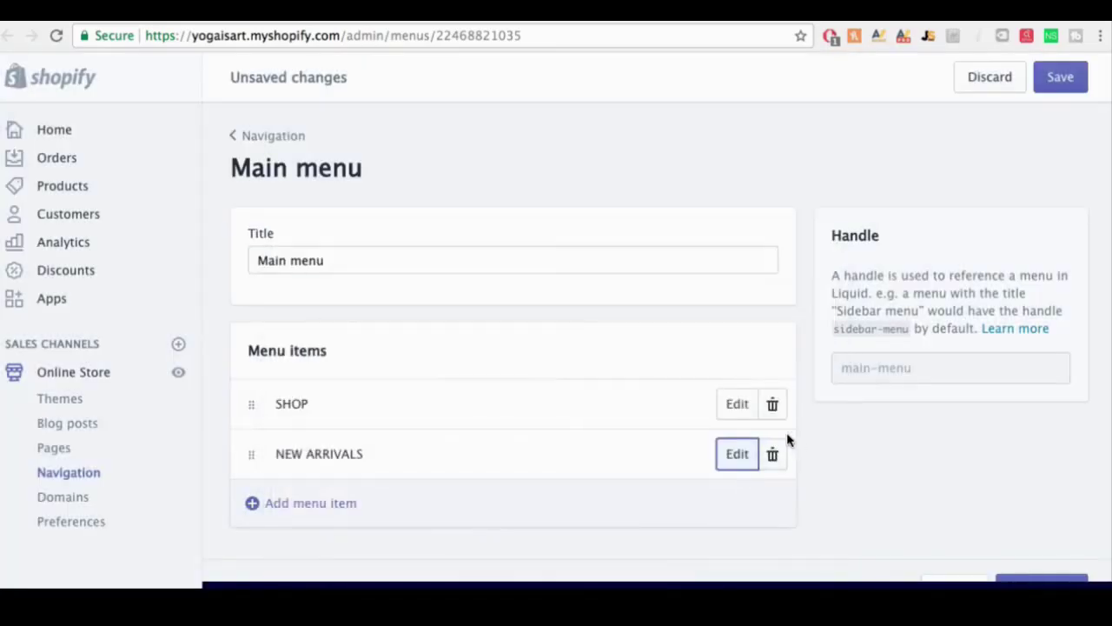
pyautogui.click(1063, 85)
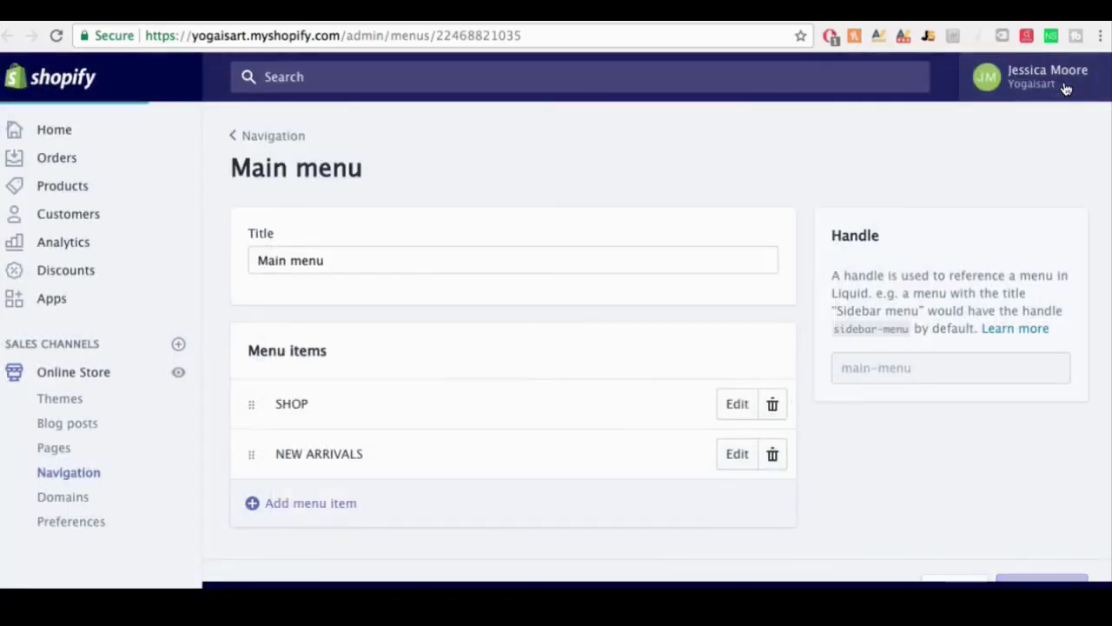
# Step: Check the live storefront's SHOP and NEW ARRIVALS menu, then show the Brooklyn theme settings list
pyautogui.click(181, 371)
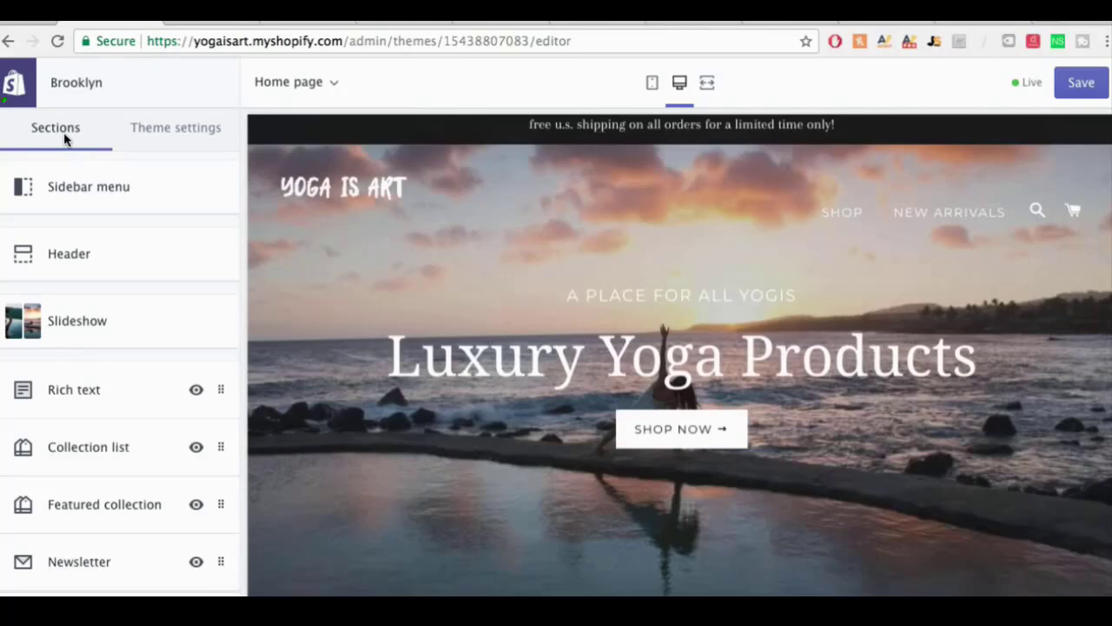
pyautogui.click(163, 132)
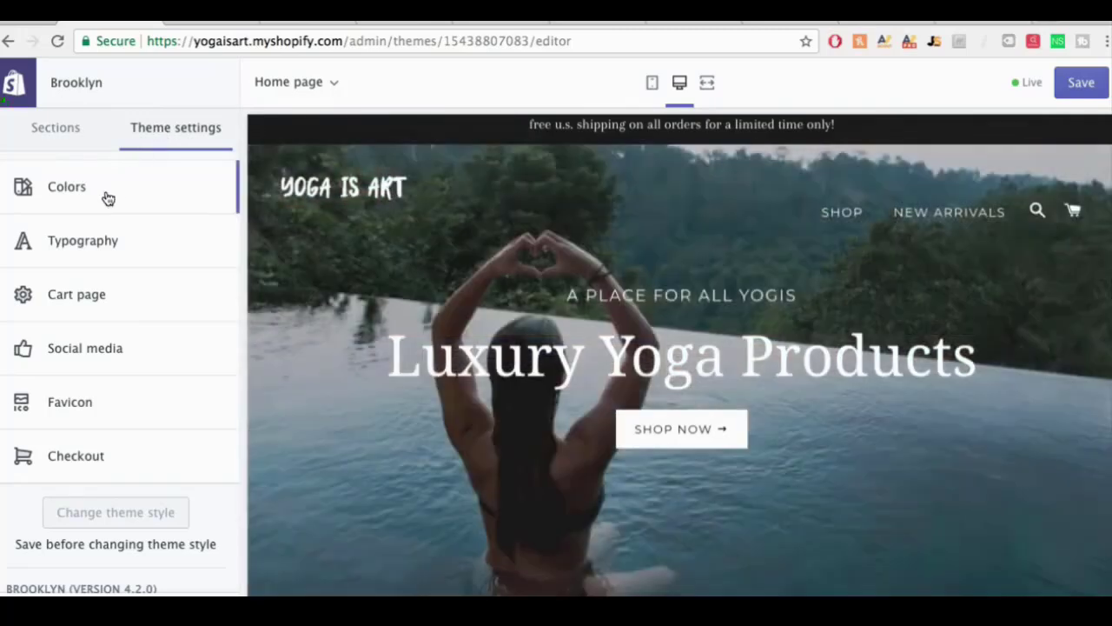
# Step: Glance at Colors, then set the Typography headings font to Lora Bold
pyautogui.click(103, 191)
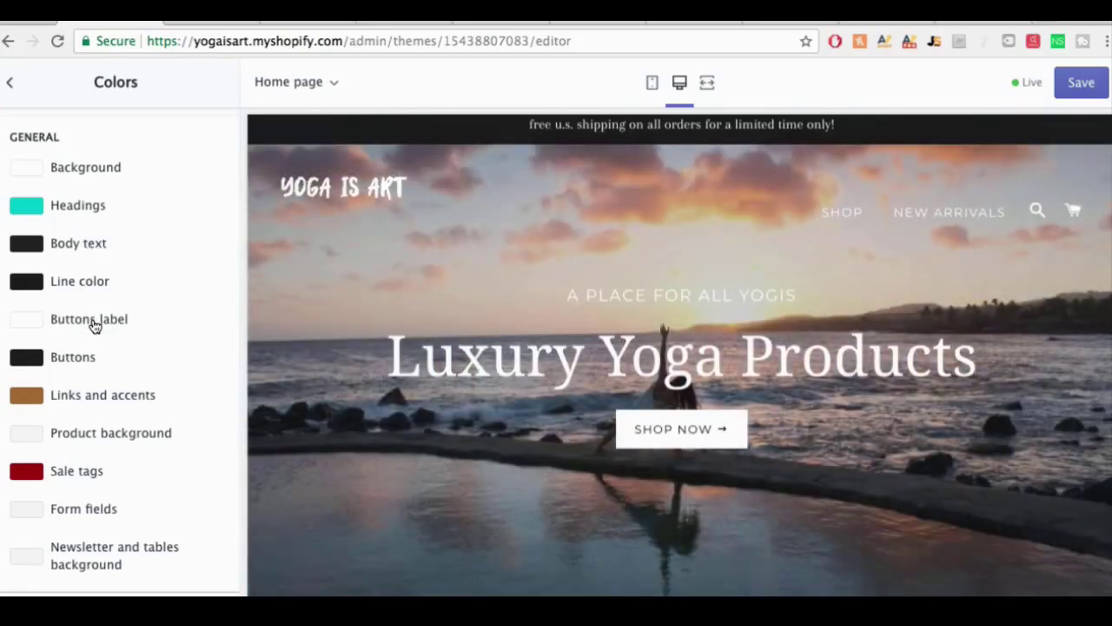
pyautogui.click(10, 85)
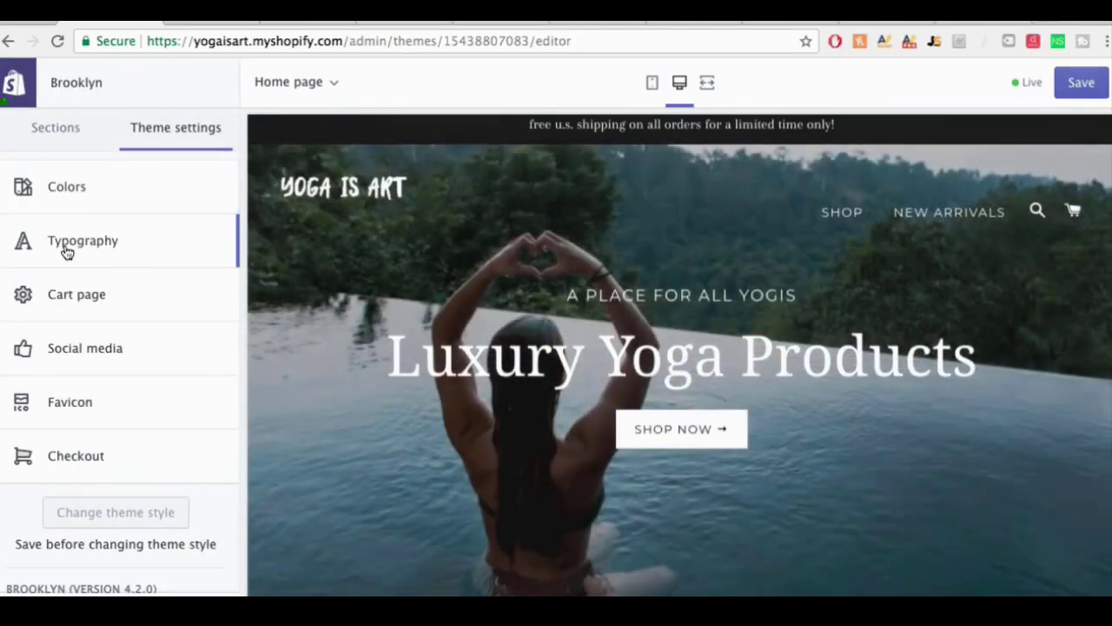
pyautogui.click(67, 249)
pyautogui.click(81, 197)
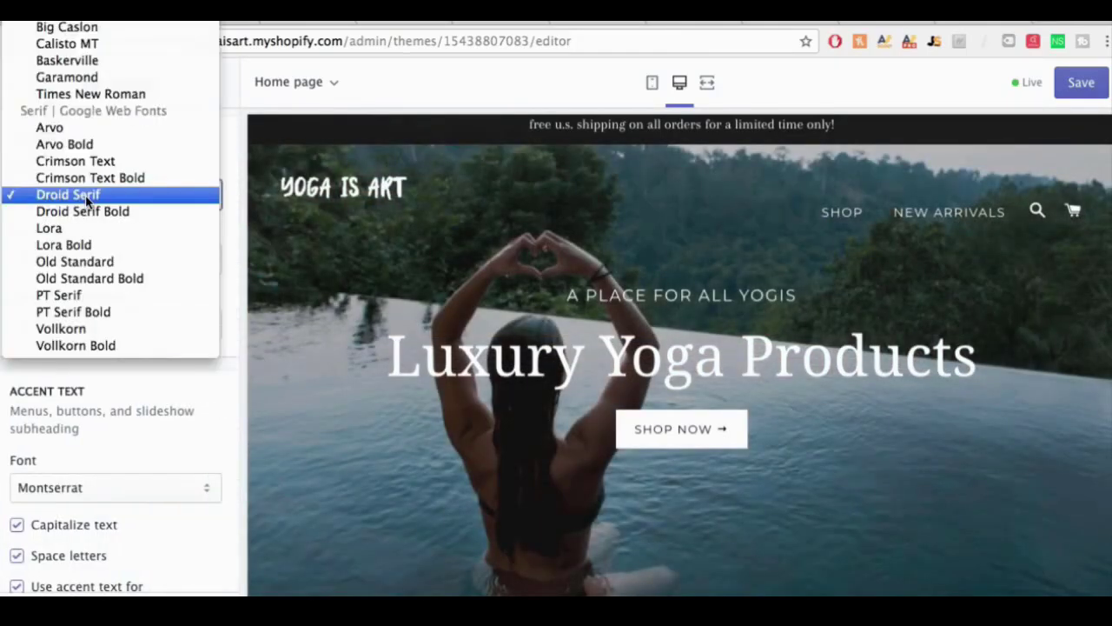
pyautogui.click(74, 246)
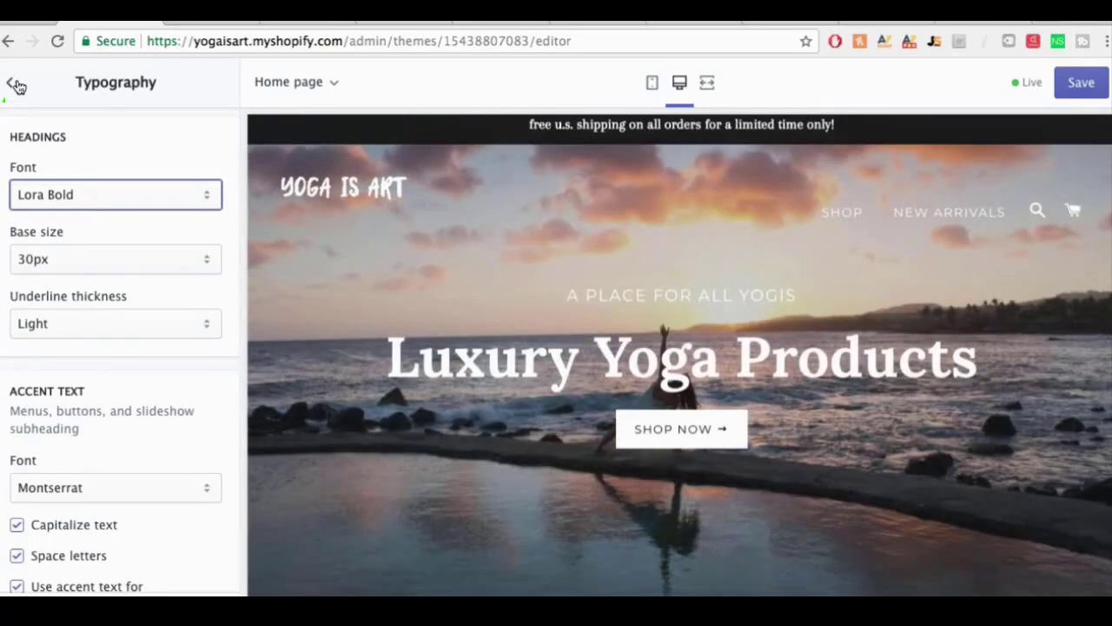
pyautogui.click(17, 85)
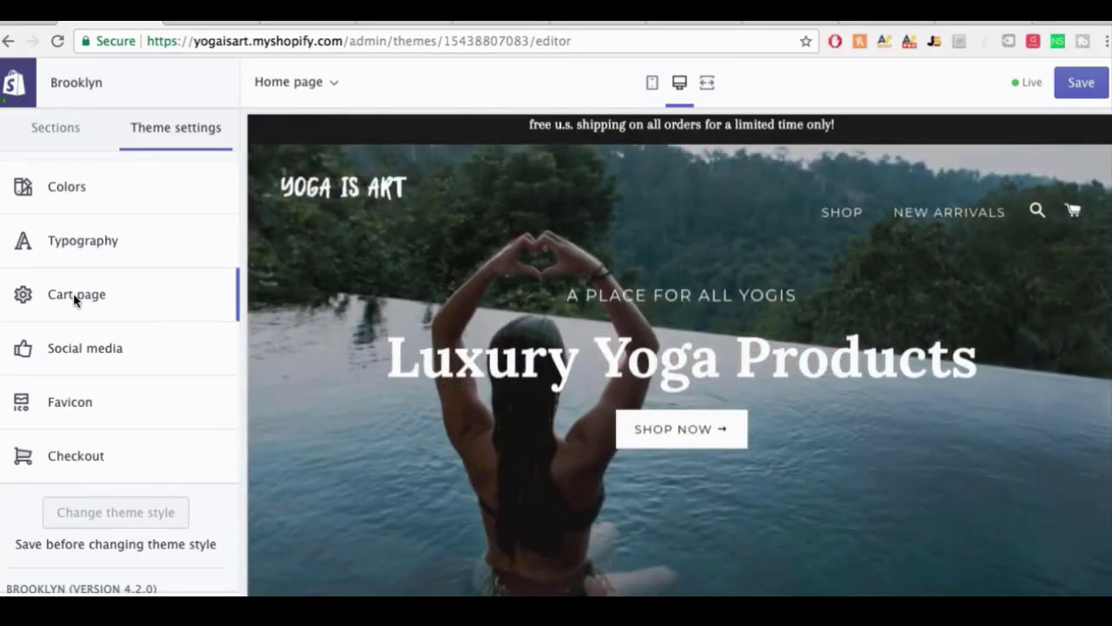
# Step: Change the Brooklyn theme's cart type from Drawer to Page in the Cart page settings
pyautogui.click(73, 294)
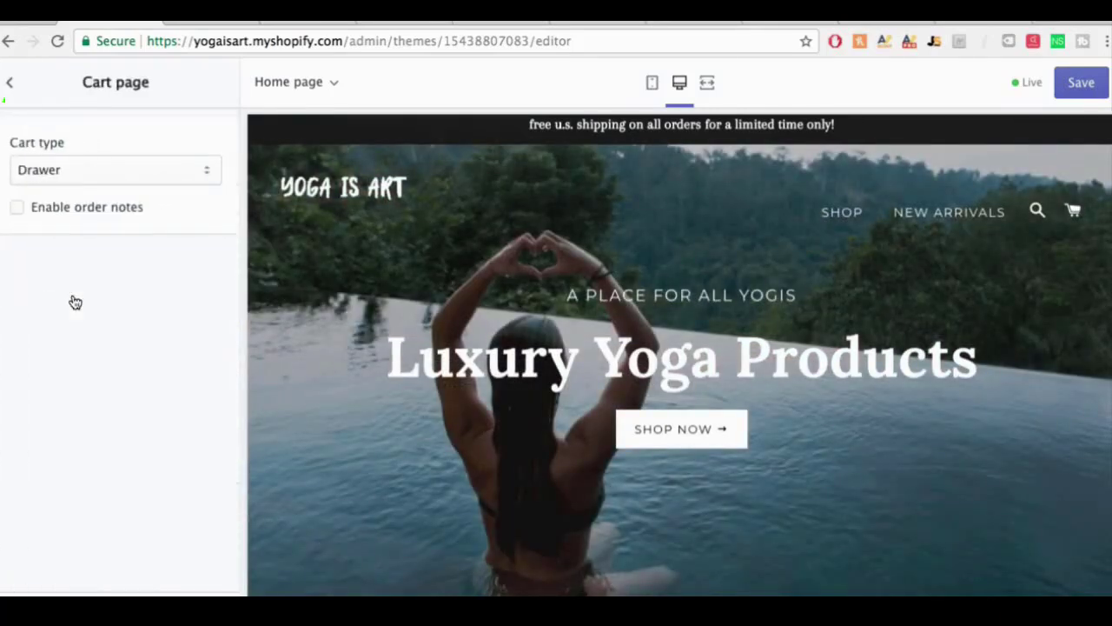
pyautogui.click(114, 173)
pyautogui.click(107, 153)
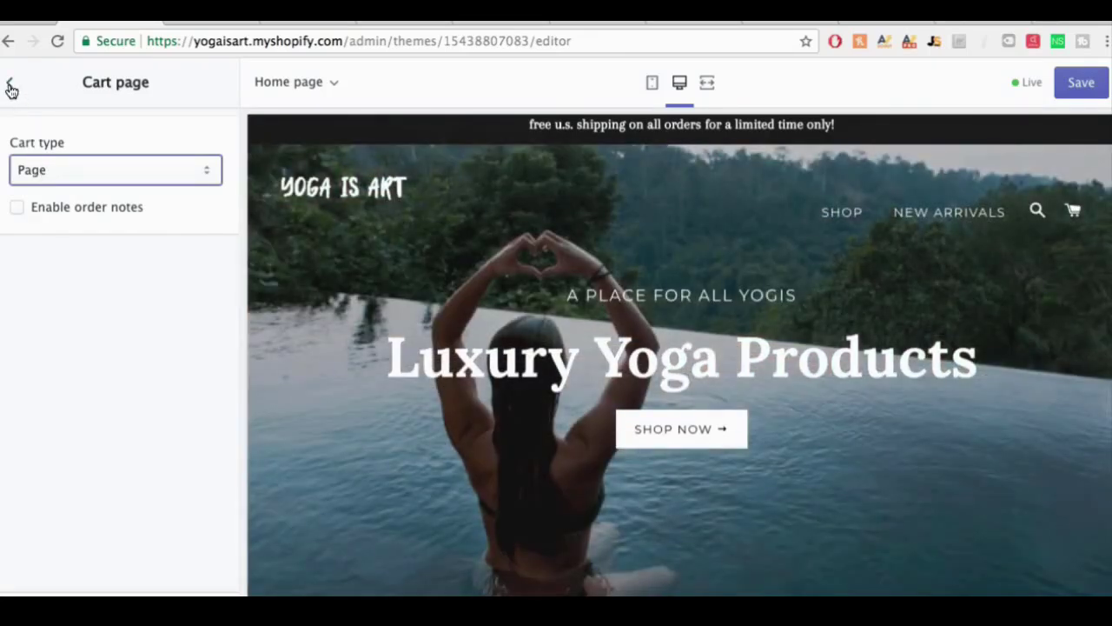
pyautogui.click(9, 83)
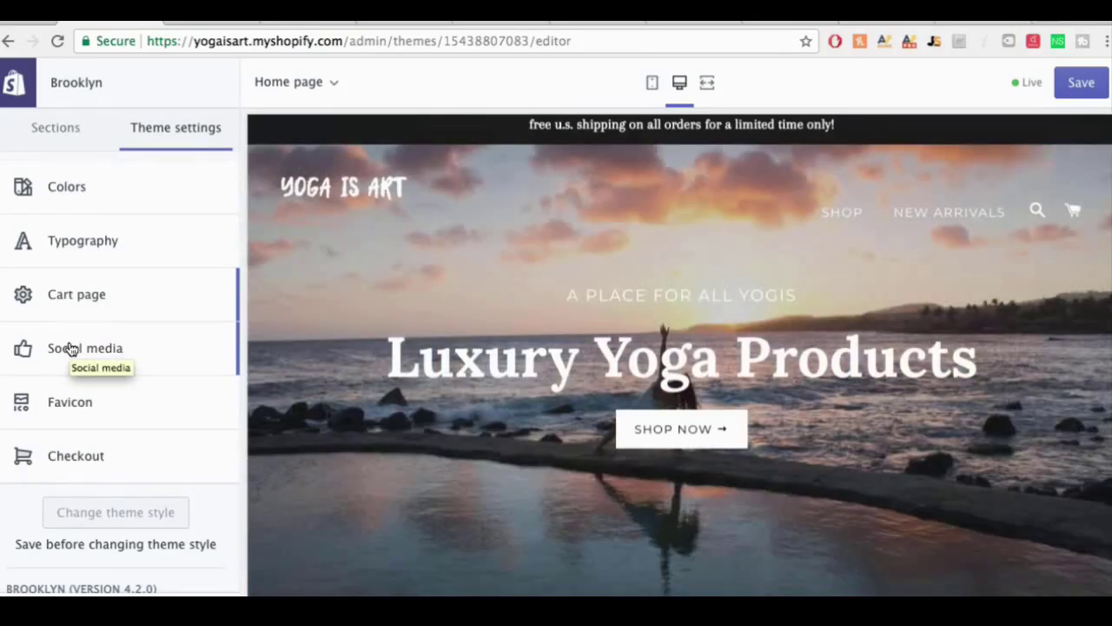
pyautogui.click(71, 347)
pyautogui.scroll(-5, 110, 385)
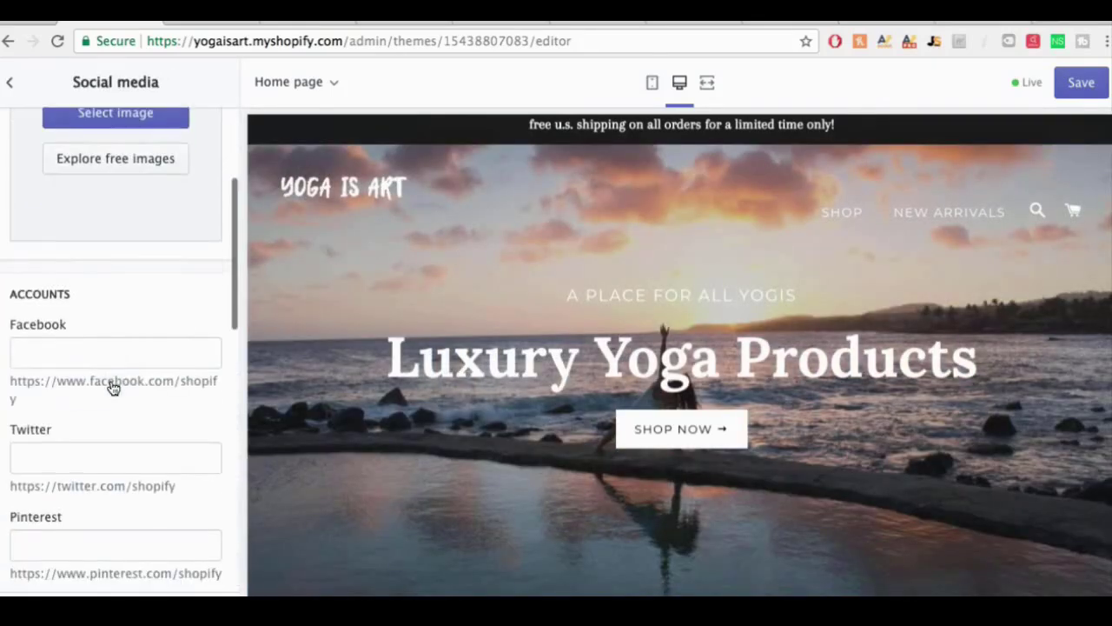
pyautogui.scroll(-1, 82, 358)
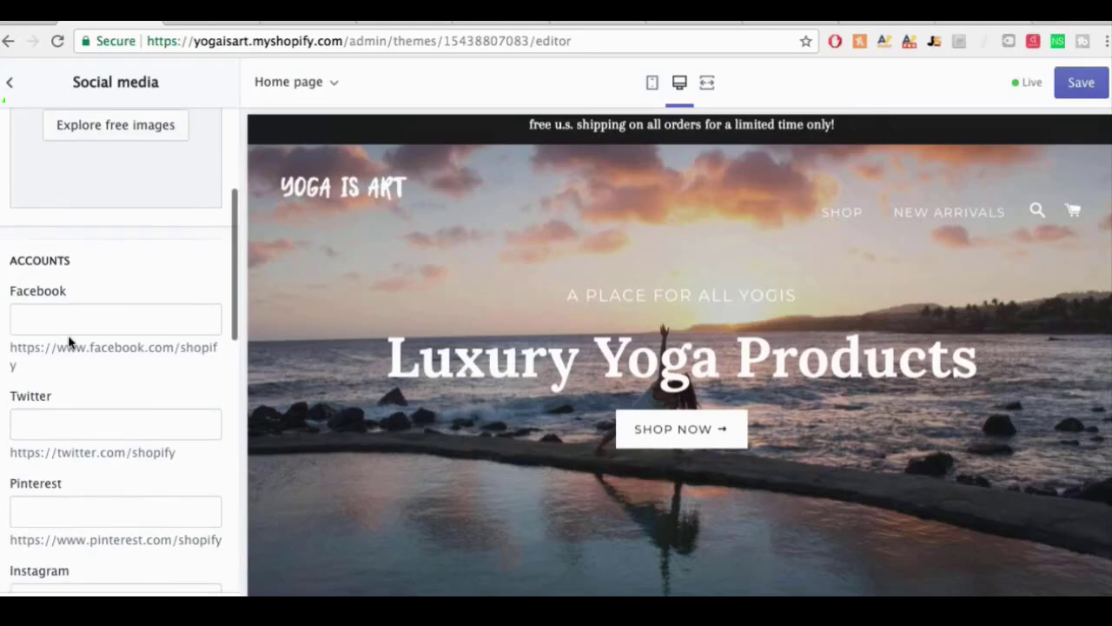
pyautogui.click(63, 328)
pyautogui.write('ww')
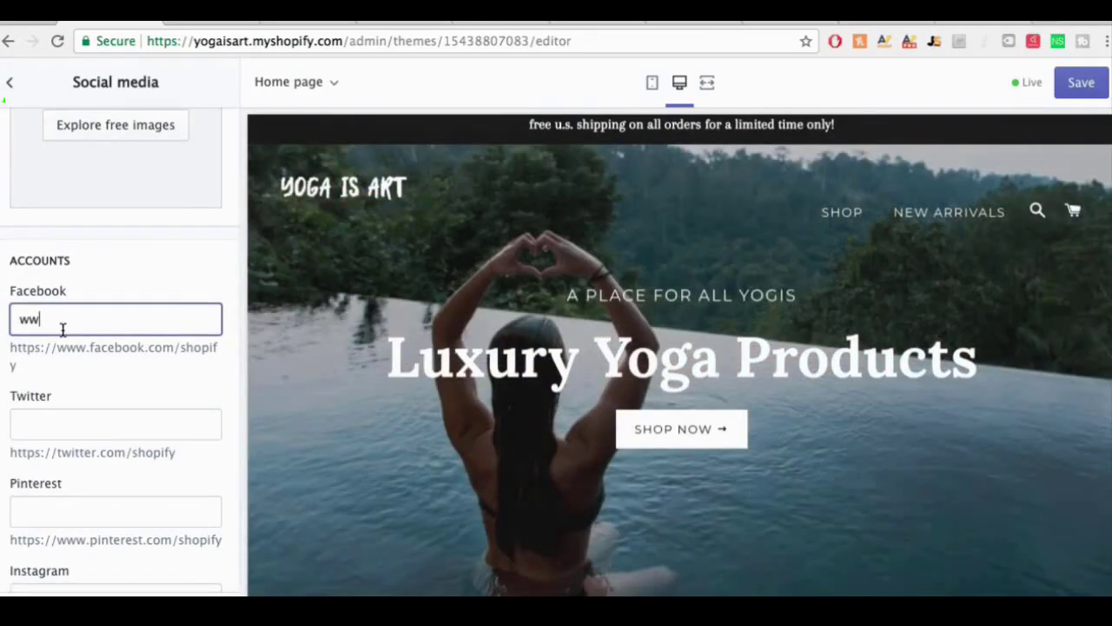
pyautogui.write('w.fa')
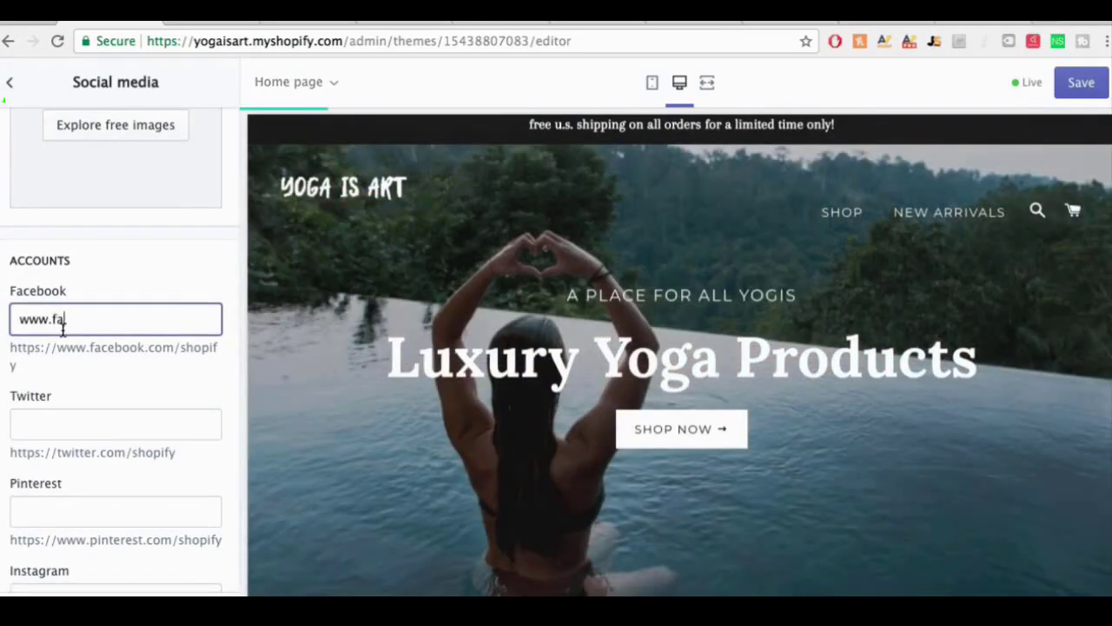
pyautogui.write('cbook.com')
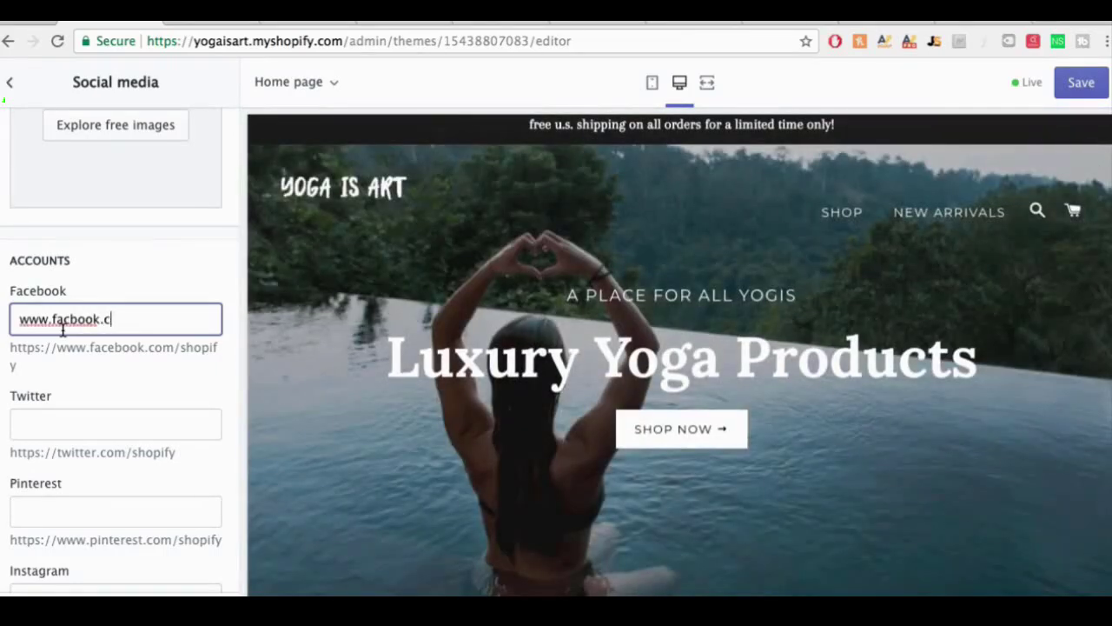
pyautogui.press('BackSpace')
pyautogui.press('BackSpace')
pyautogui.press('BackSpace')
pyautogui.press('BackSpace')
pyautogui.press('BackSpace')
pyautogui.press('BackSpace')
pyautogui.press('BackSpace')
pyautogui.press('BackSpace')
pyautogui.press('BackSpace')
pyautogui.write('ce.com')
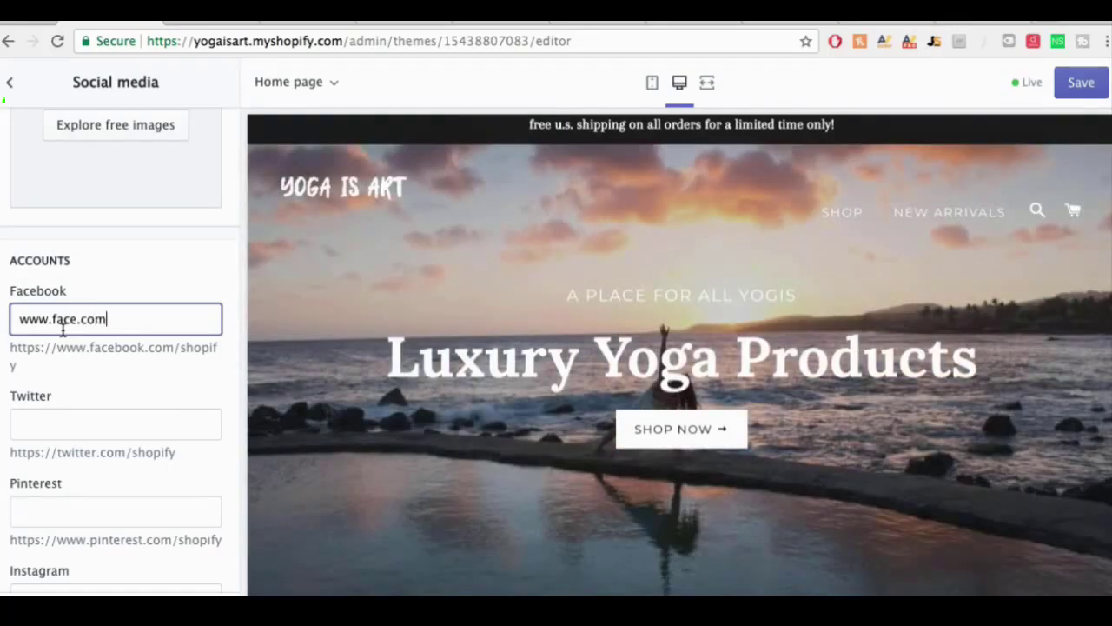
pyautogui.press('BackSpace')
pyautogui.press('BackSpace')
pyautogui.press('BackSpace')
pyautogui.press('BackSpace')
pyautogui.write('book.com/yogais')
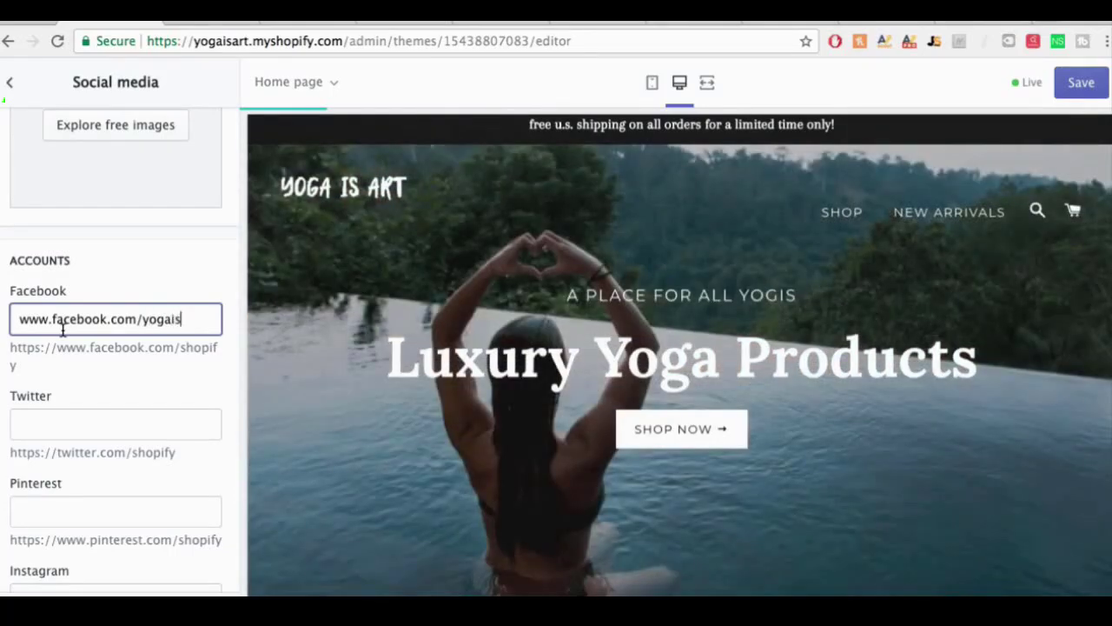
pyautogui.write('art')
pyautogui.scroll(-4, 70, 342)
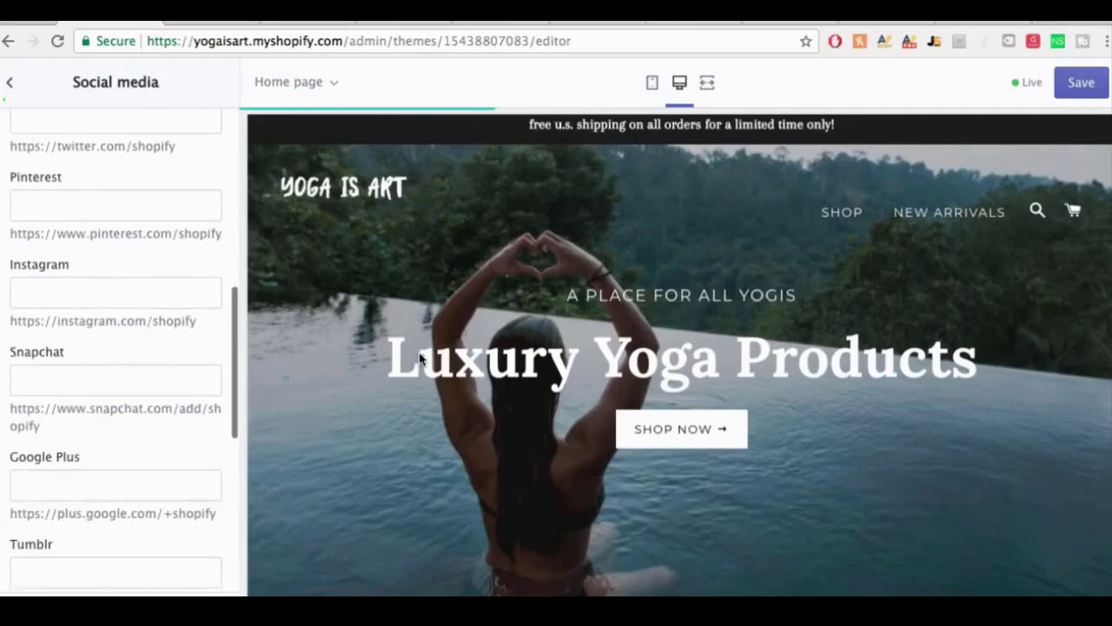
pyautogui.scroll(-3, 420, 358)
pyautogui.scroll(-15, 419, 359)
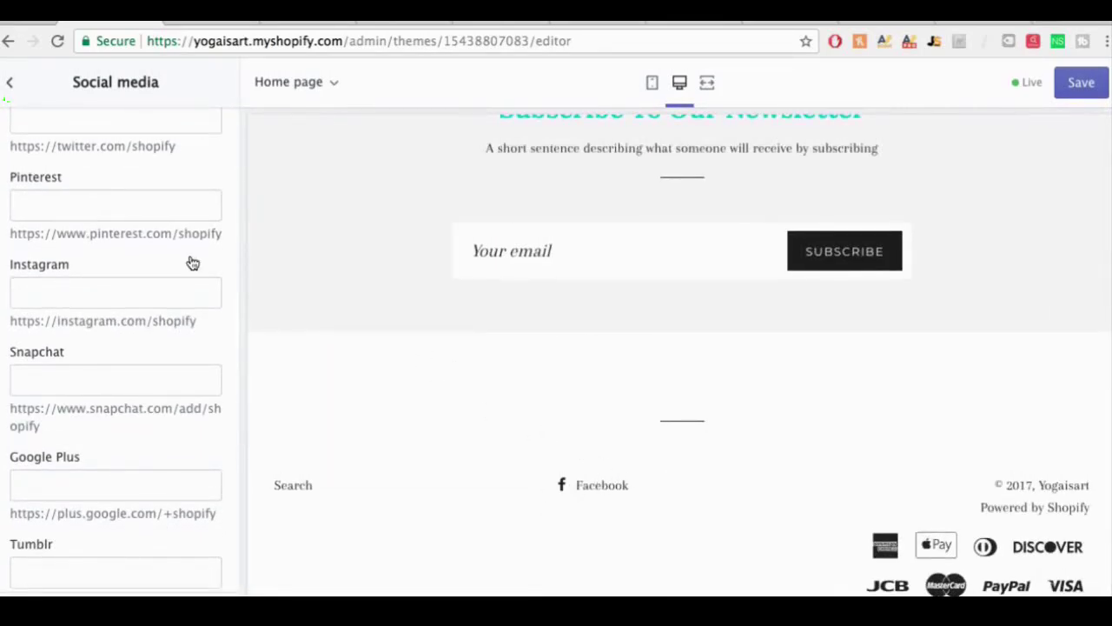
pyautogui.click(106, 285)
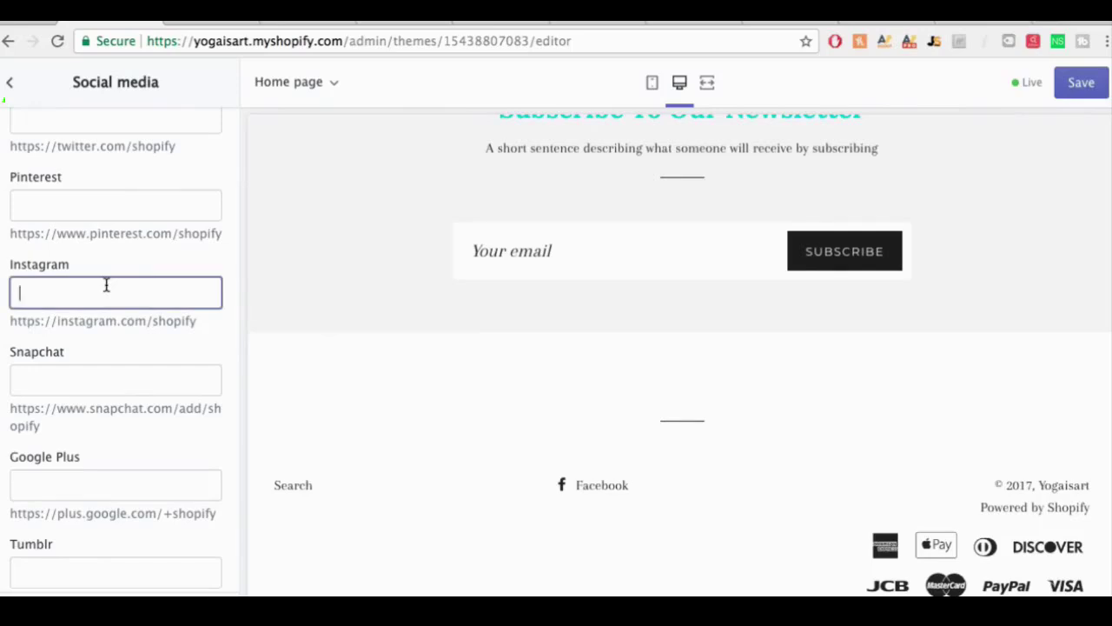
pyautogui.write('@yogaisart')
pyautogui.scroll(4, 147, 275)
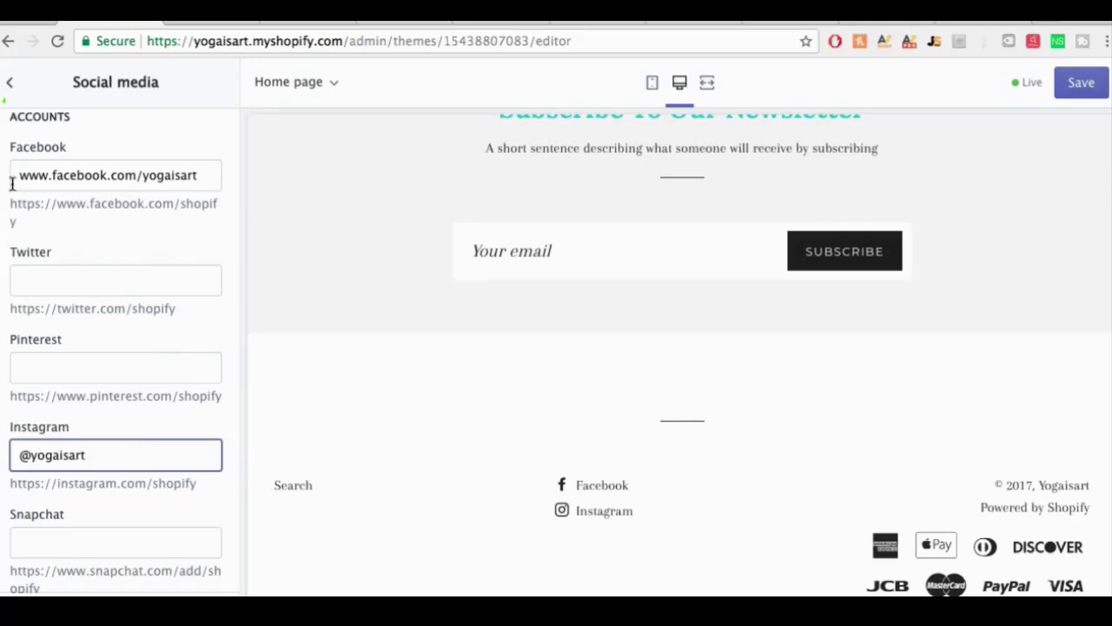
pyautogui.click(14, 98)
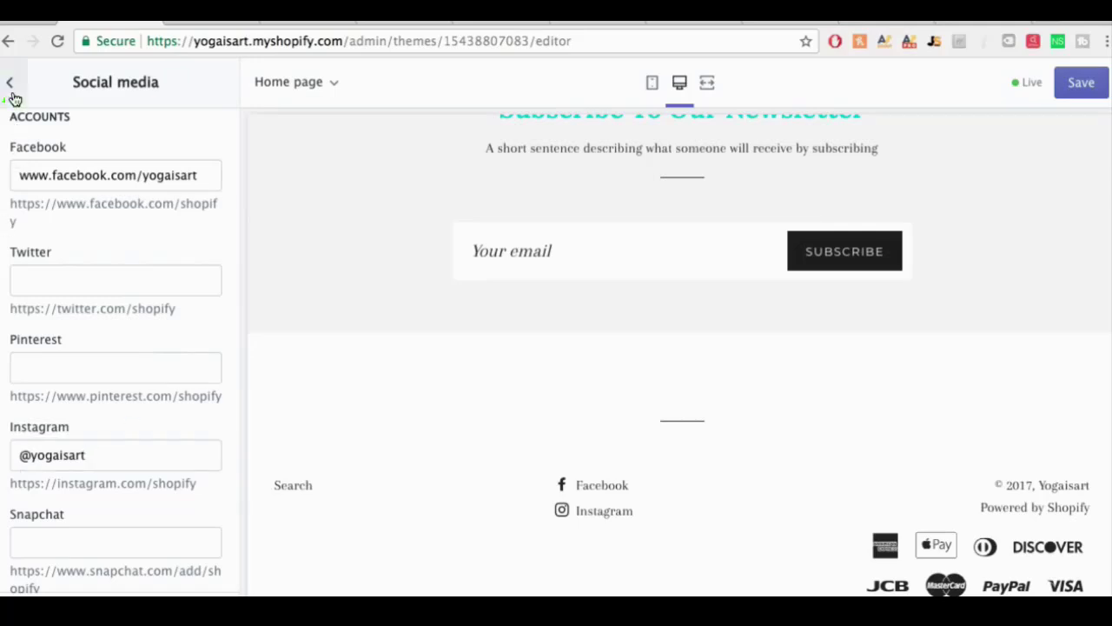
pyautogui.click(12, 95)
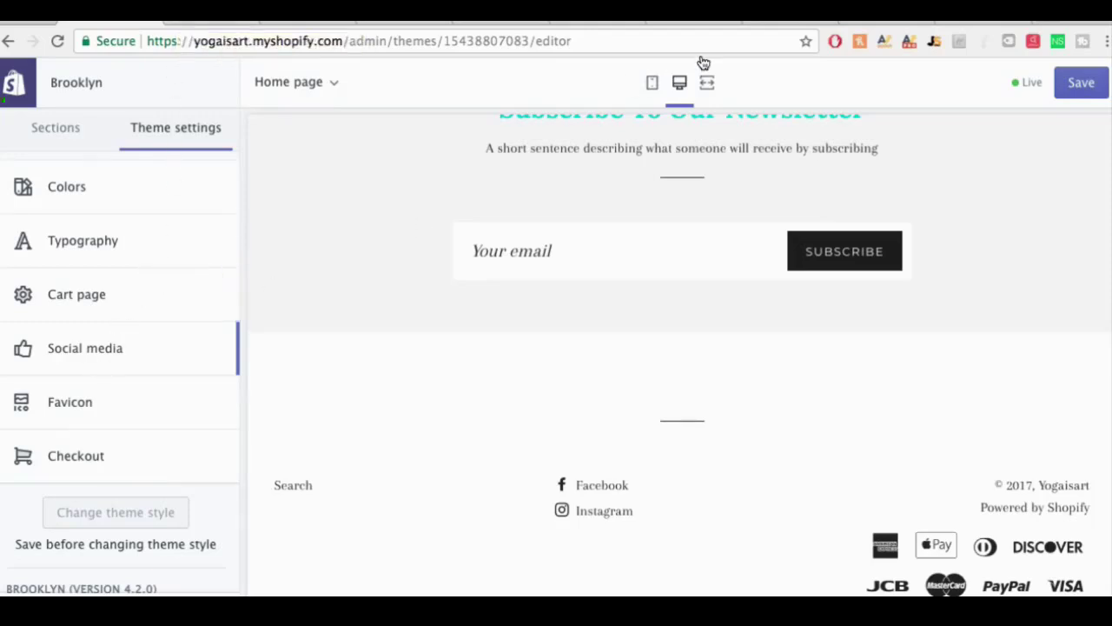
# Step: Browse Fiverr's 'favicon' gigs sorted by Best Selling, then go back to the Shopify theme editor
pyautogui.click(766, 20)
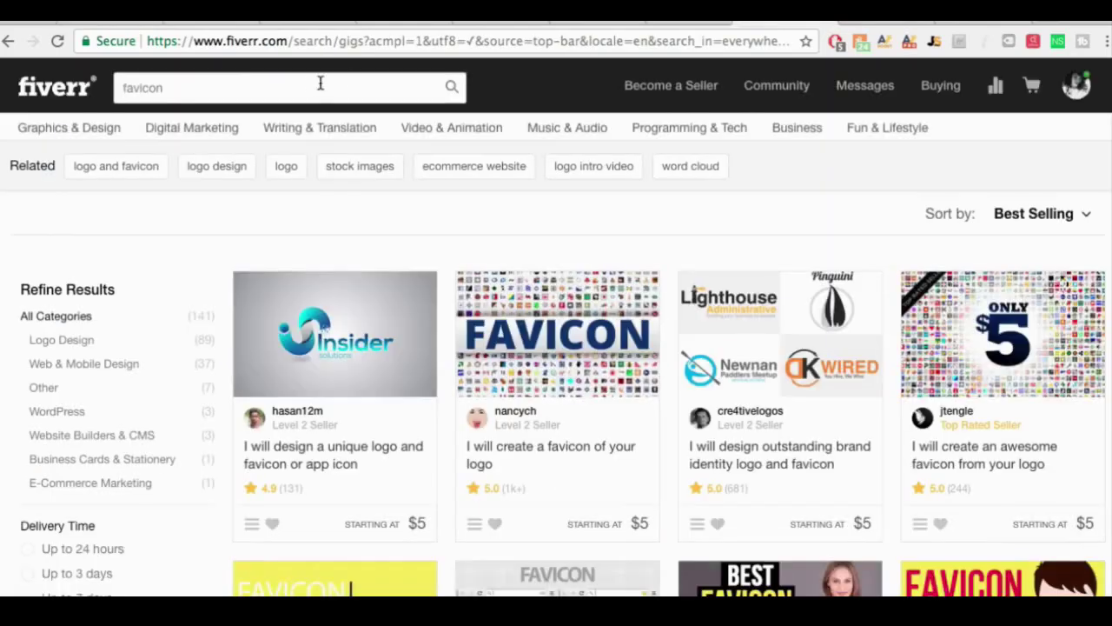
pyautogui.click(173, 90)
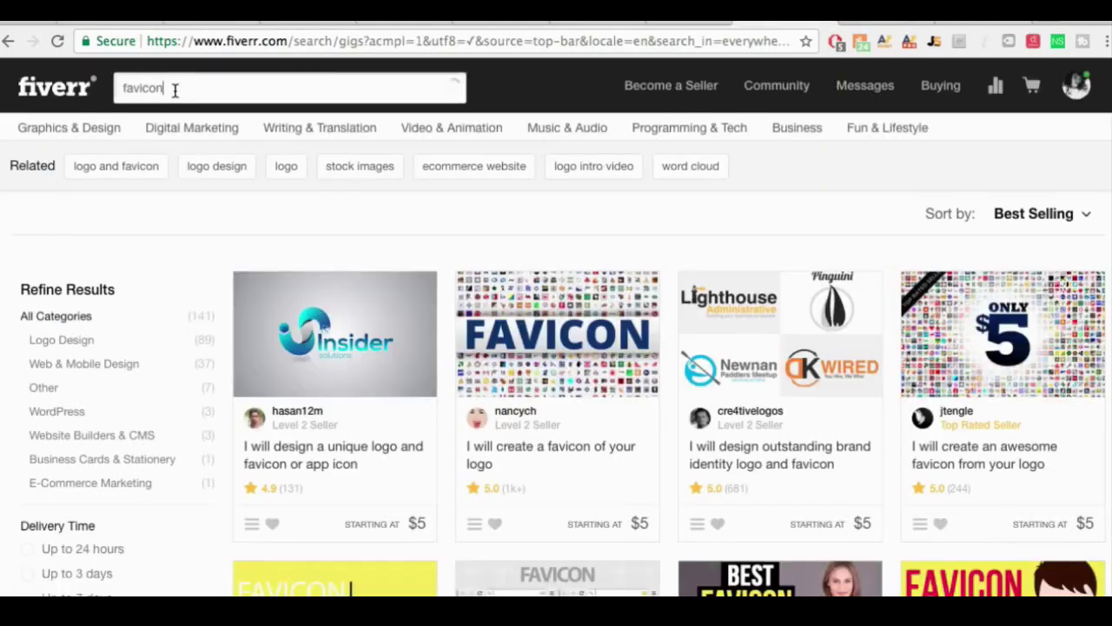
pyautogui.click(452, 88)
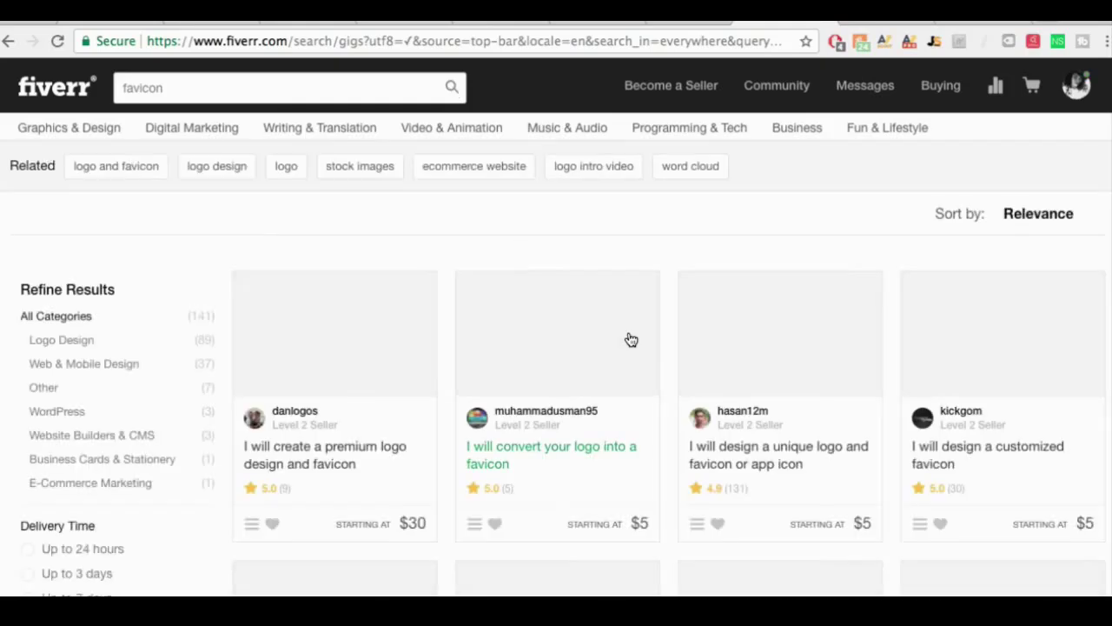
pyautogui.click(1063, 217)
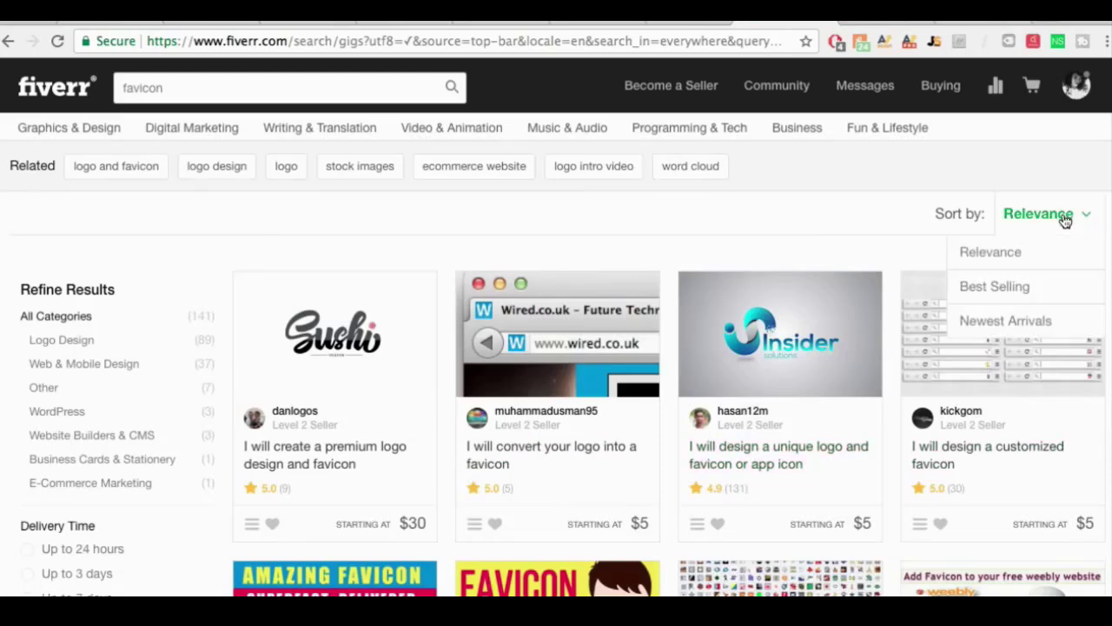
pyautogui.click(1018, 296)
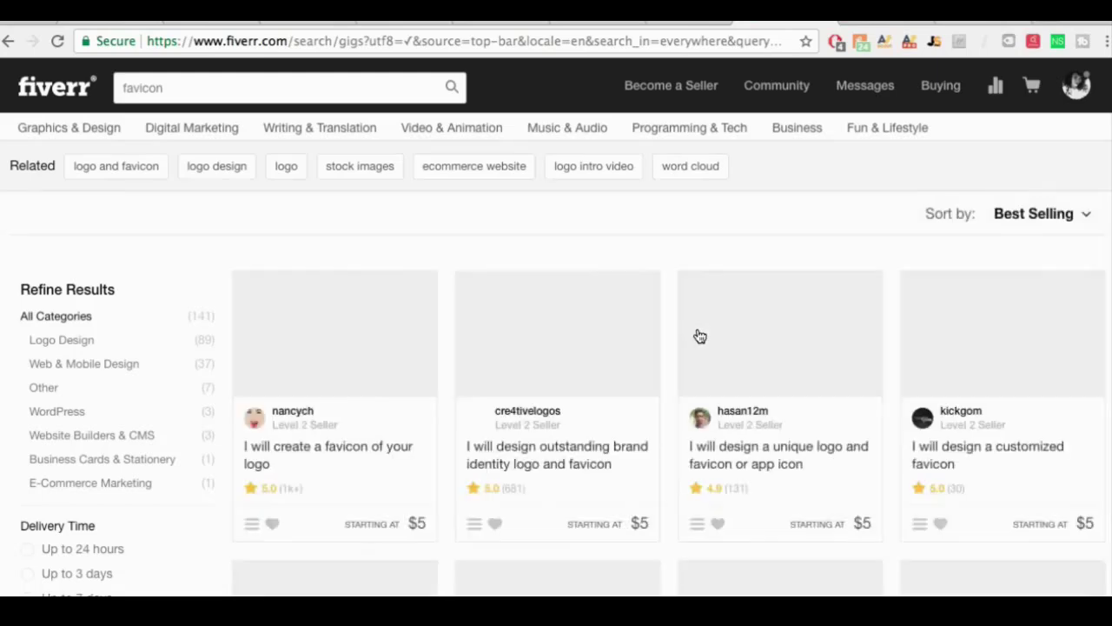
pyautogui.scroll(-5, 642, 375)
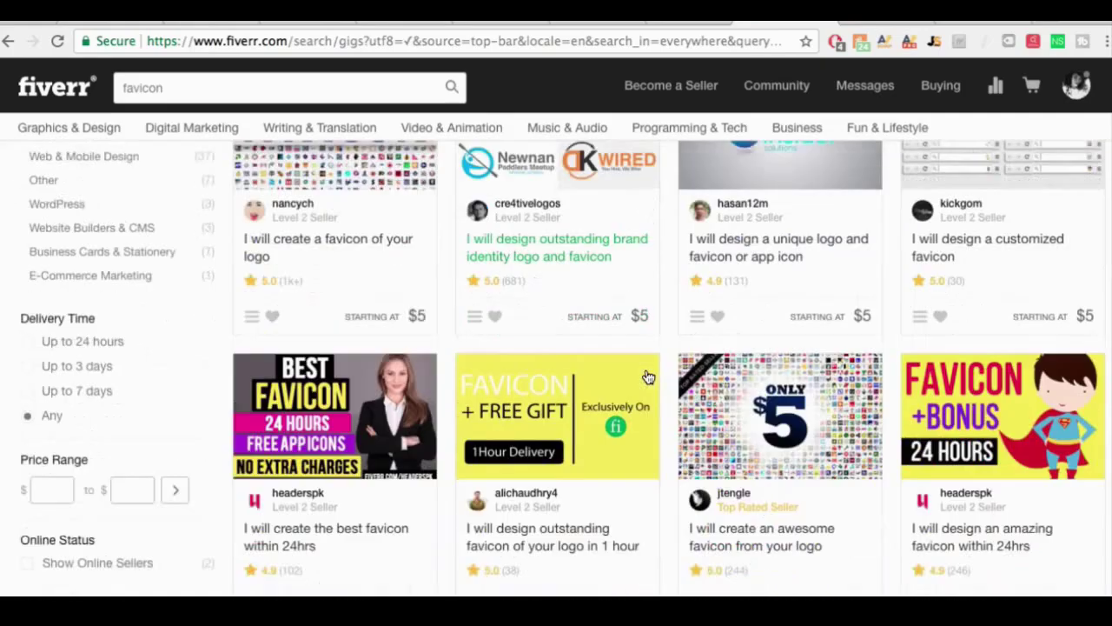
pyautogui.scroll(5, 645, 377)
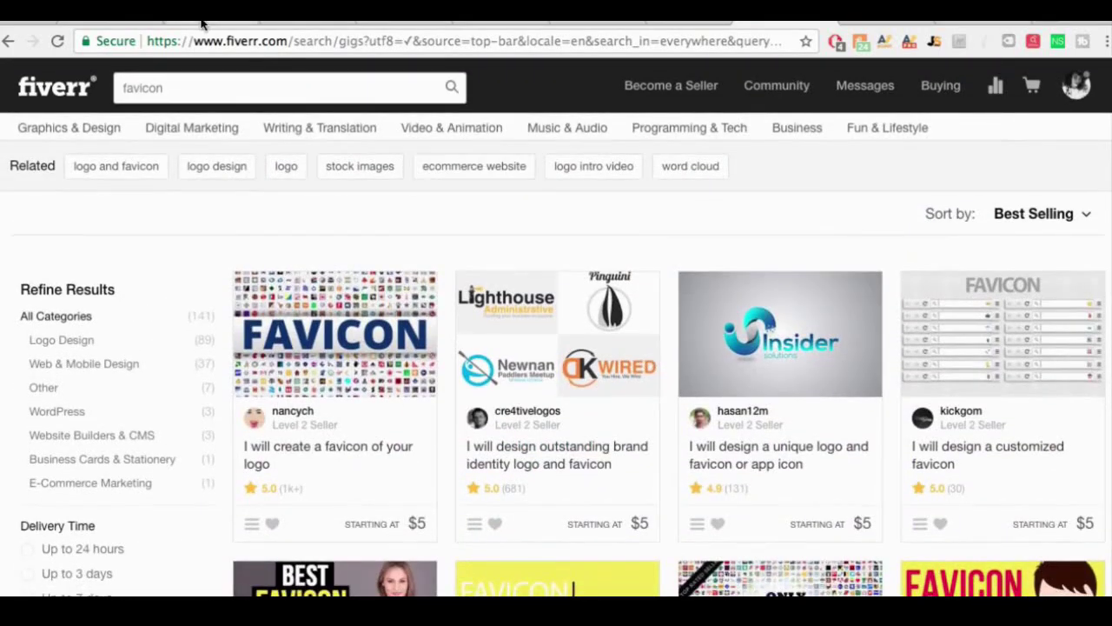
pyautogui.click(202, 20)
pyautogui.click(97, 21)
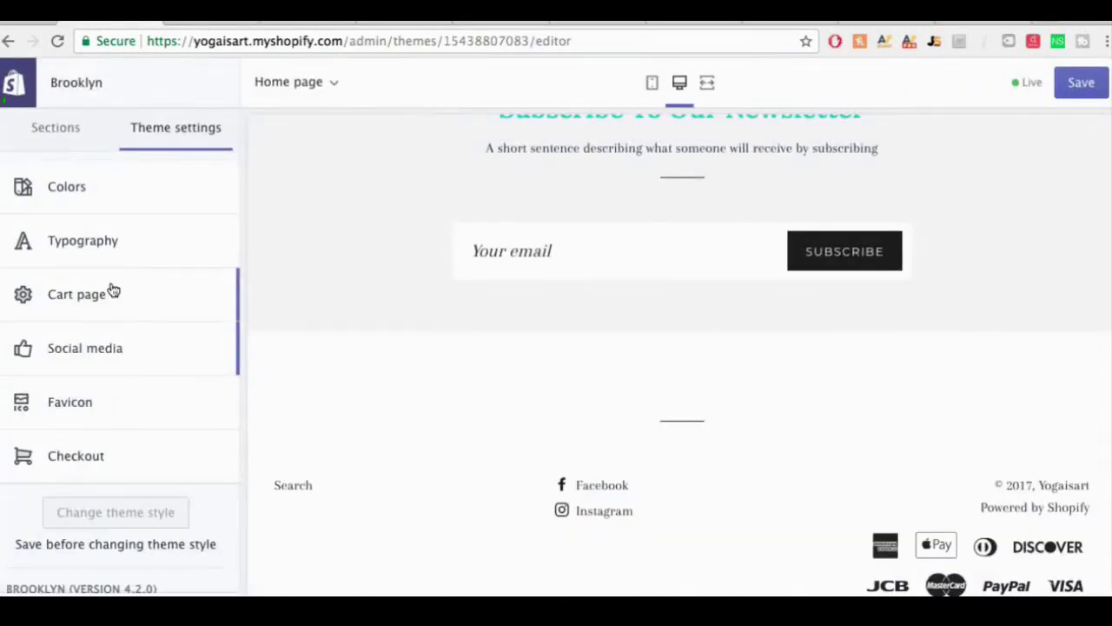
# Step: Review the Checkout theme options for banner, logo, typography and colors, then go back
pyautogui.click(97, 454)
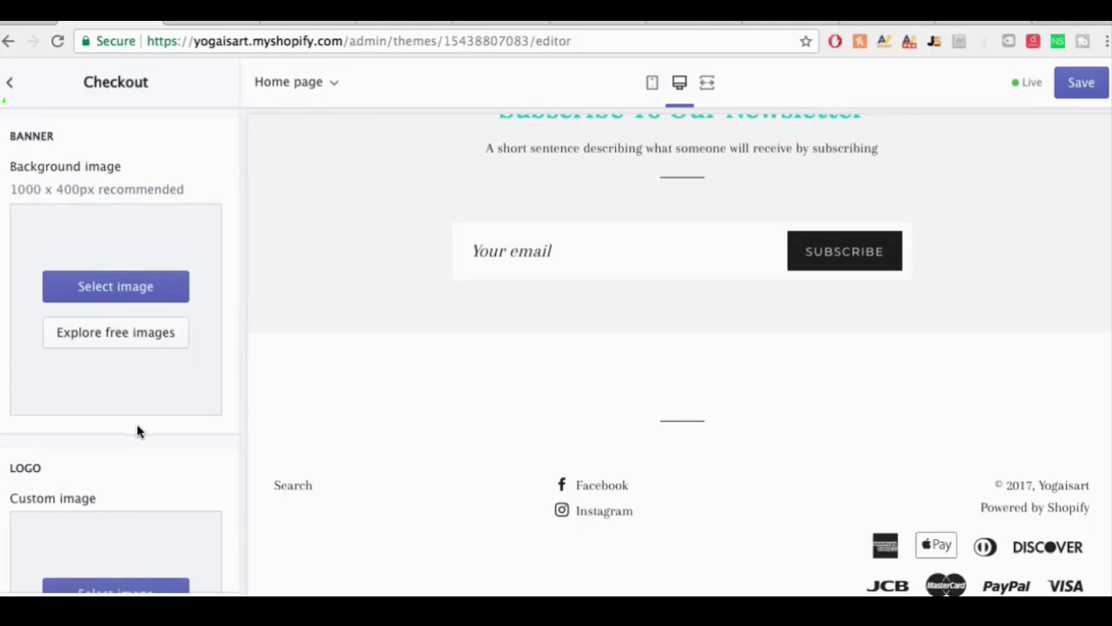
pyautogui.scroll(-2, 137, 430)
pyautogui.scroll(-4, 138, 428)
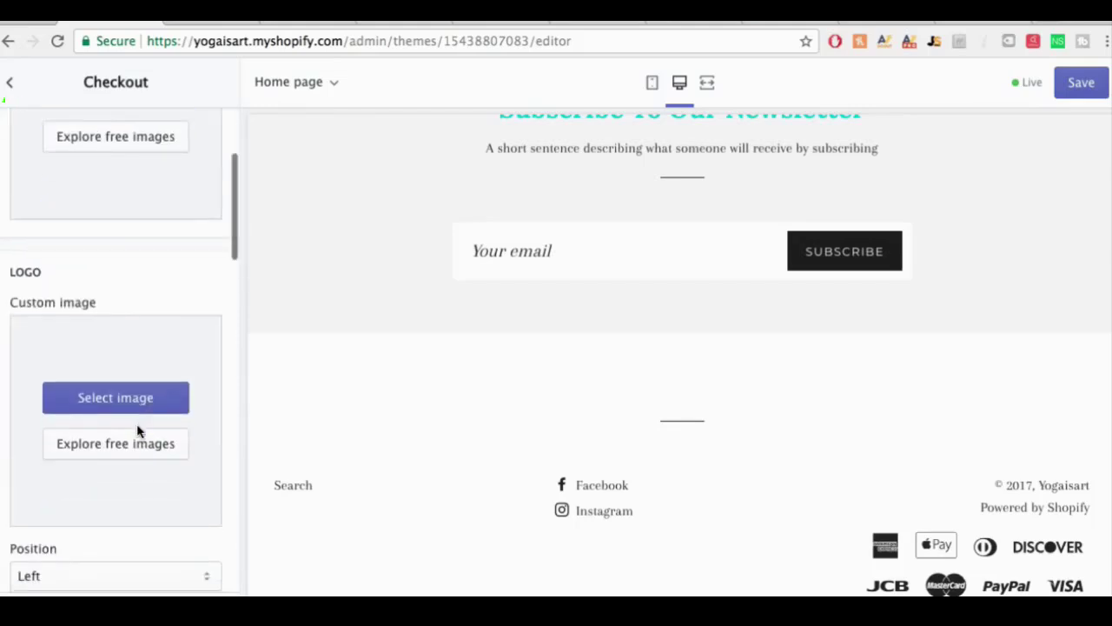
pyautogui.scroll(-8, 137, 431)
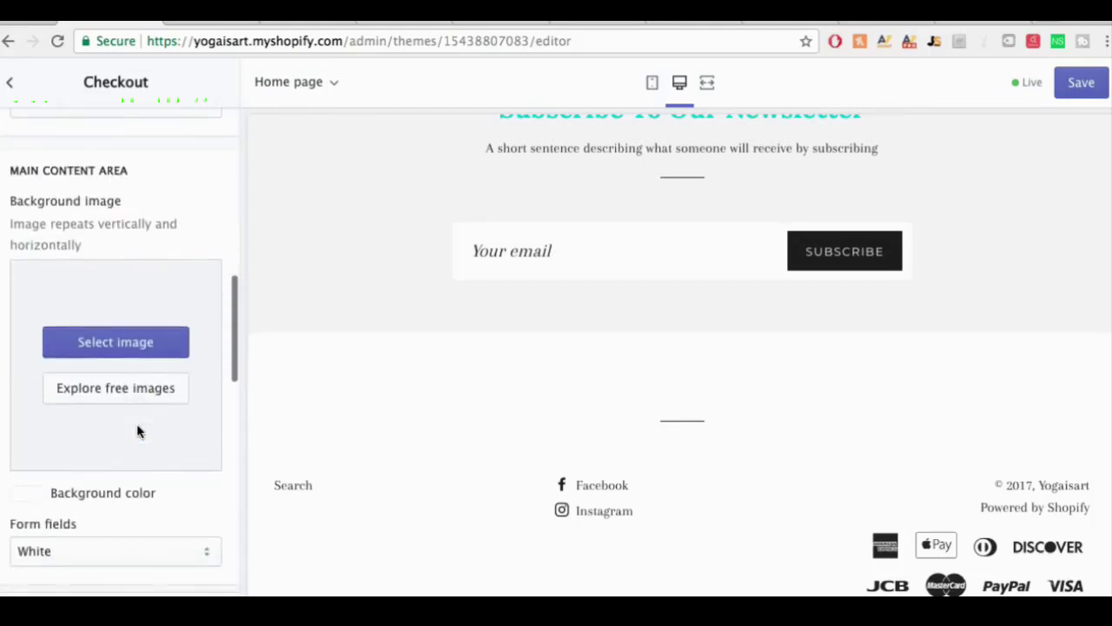
pyautogui.scroll(-2, 136, 430)
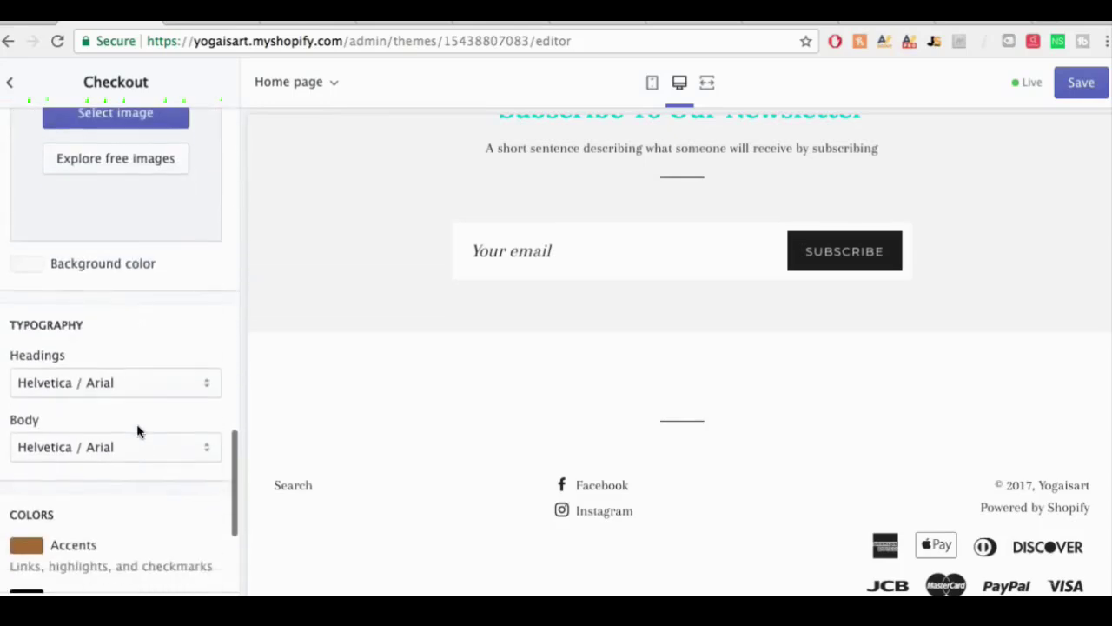
pyautogui.scroll(18, 137, 430)
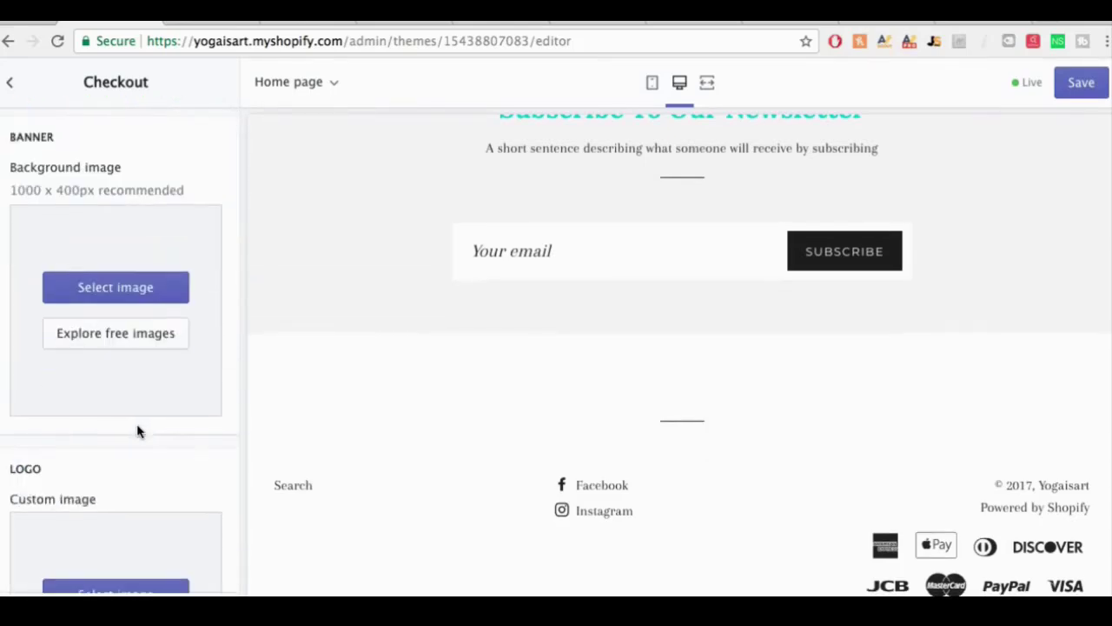
pyautogui.click(9, 81)
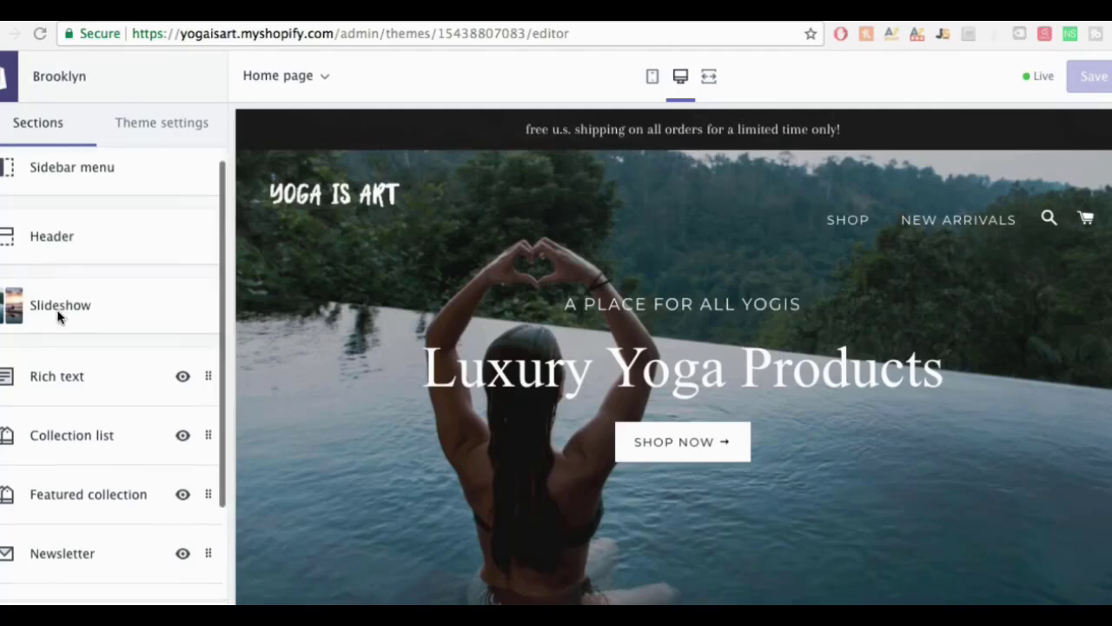
# Step: Delete the Rich text section from the home page
pyautogui.scroll(-2, 58, 315)
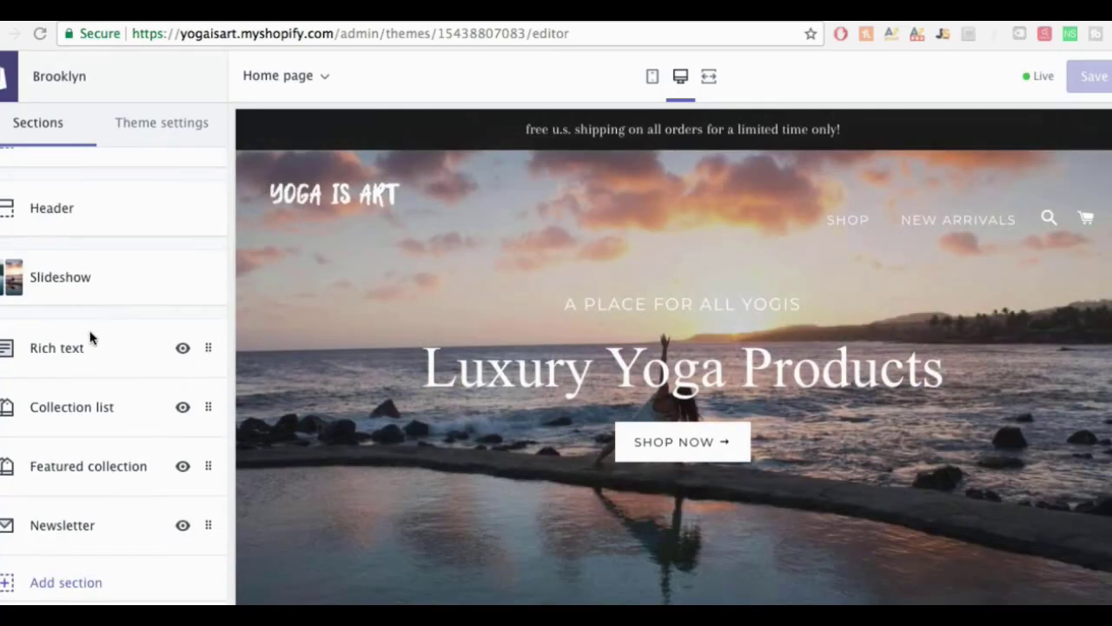
pyautogui.click(209, 351)
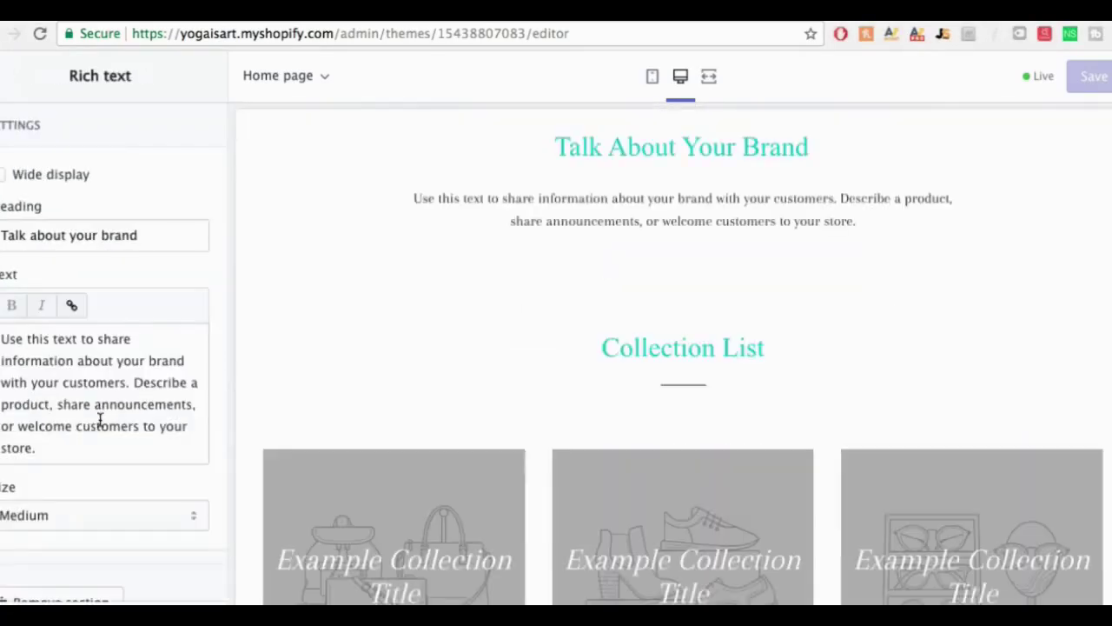
pyautogui.scroll(-2, 55, 528)
pyautogui.click(43, 570)
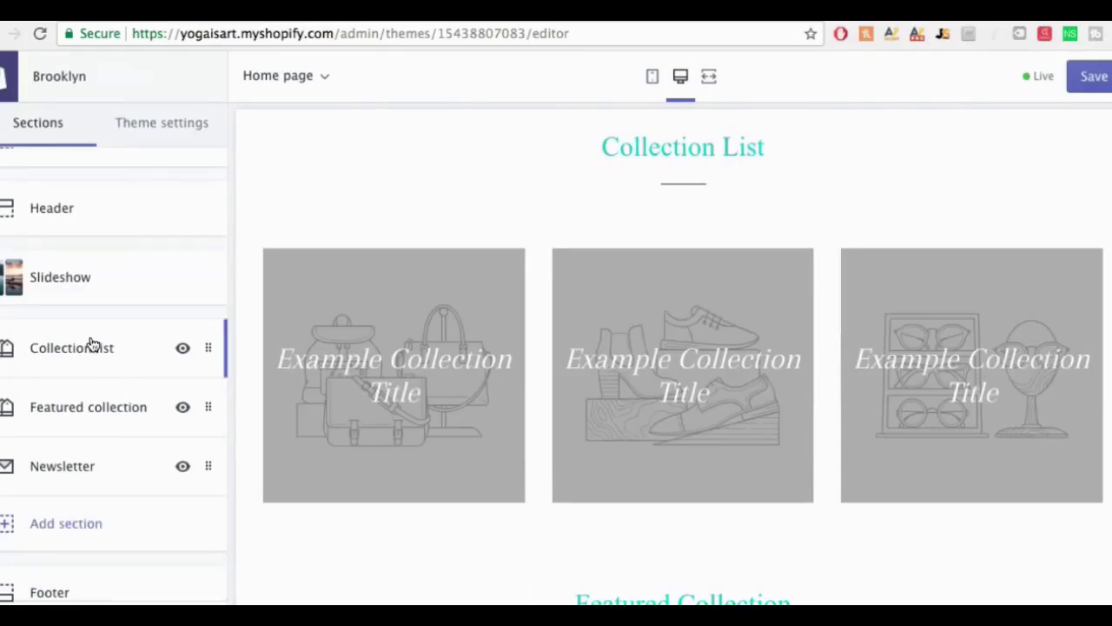
# Step: Delete the Collection list section and bring up the Newsletter section's settings
pyautogui.click(82, 386)
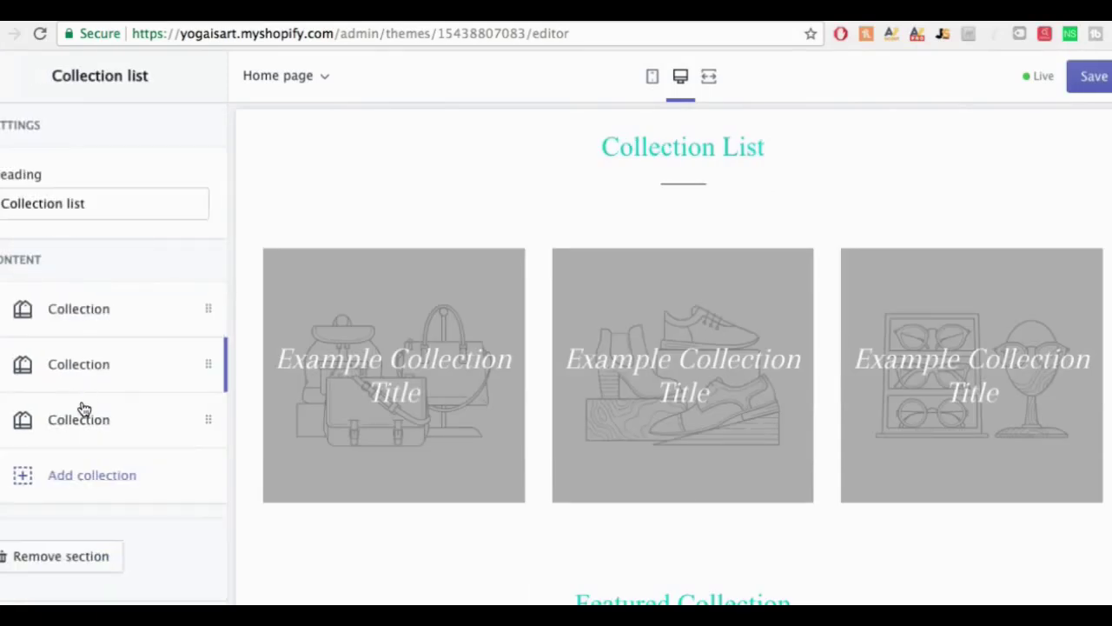
pyautogui.click(64, 559)
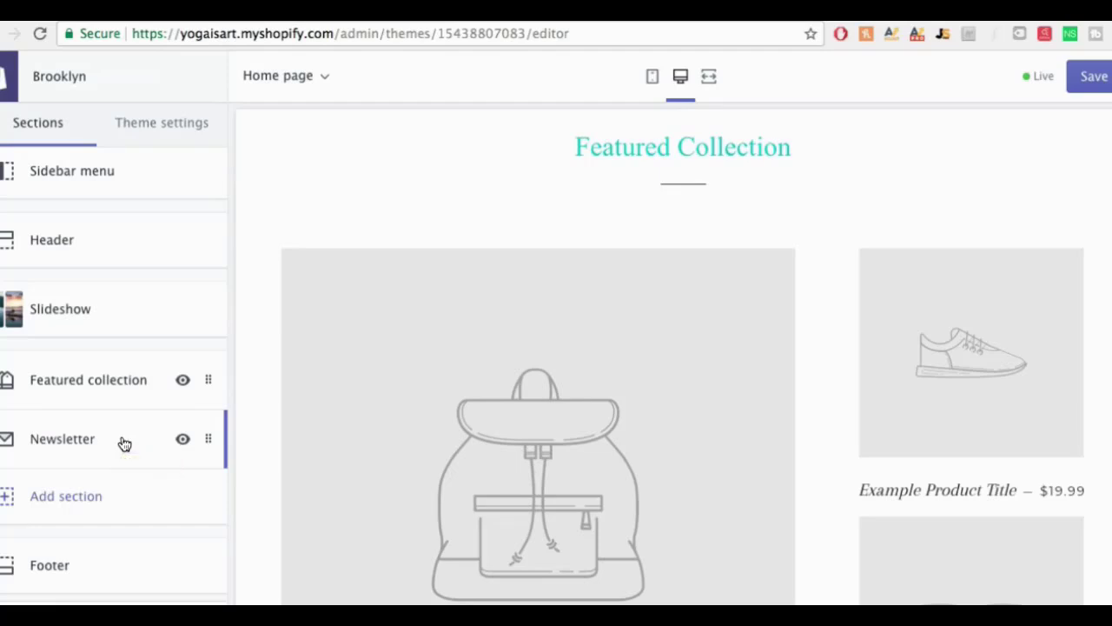
pyautogui.click(89, 442)
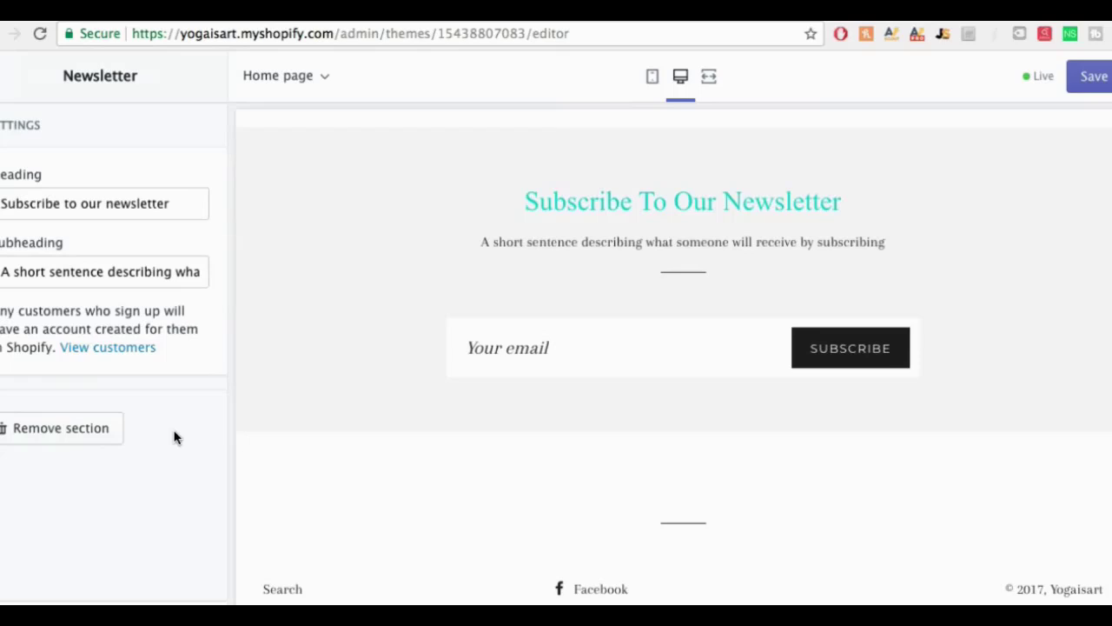
# Step: Delete the Newsletter section and check the preview shows only Slideshow and Featured collection
pyautogui.click(77, 427)
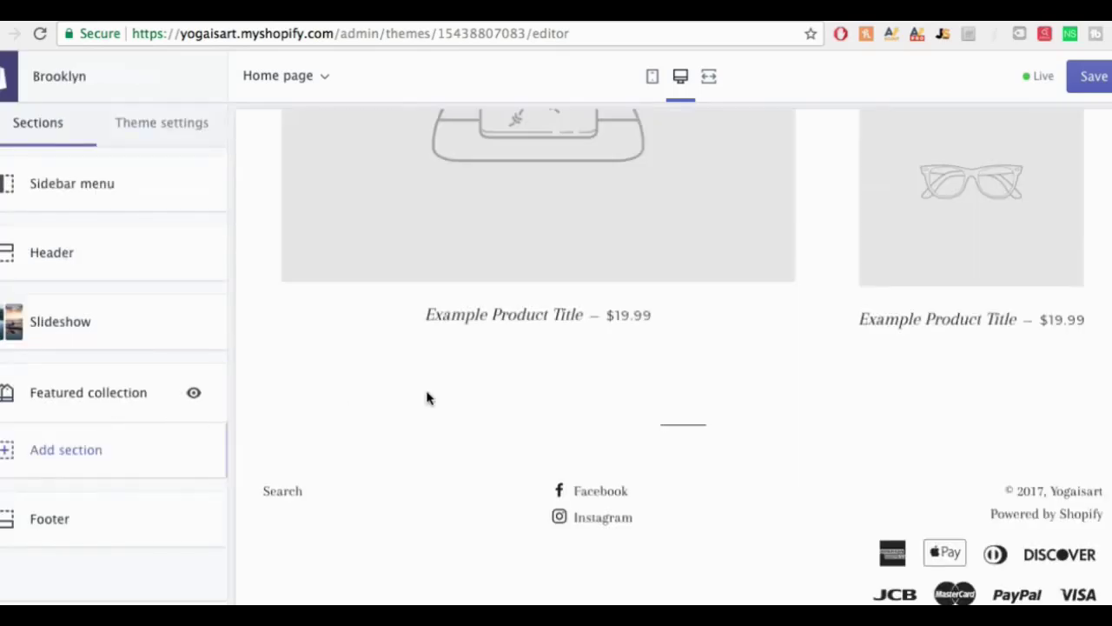
pyautogui.scroll(2, 768, 385)
pyautogui.scroll(5, 767, 385)
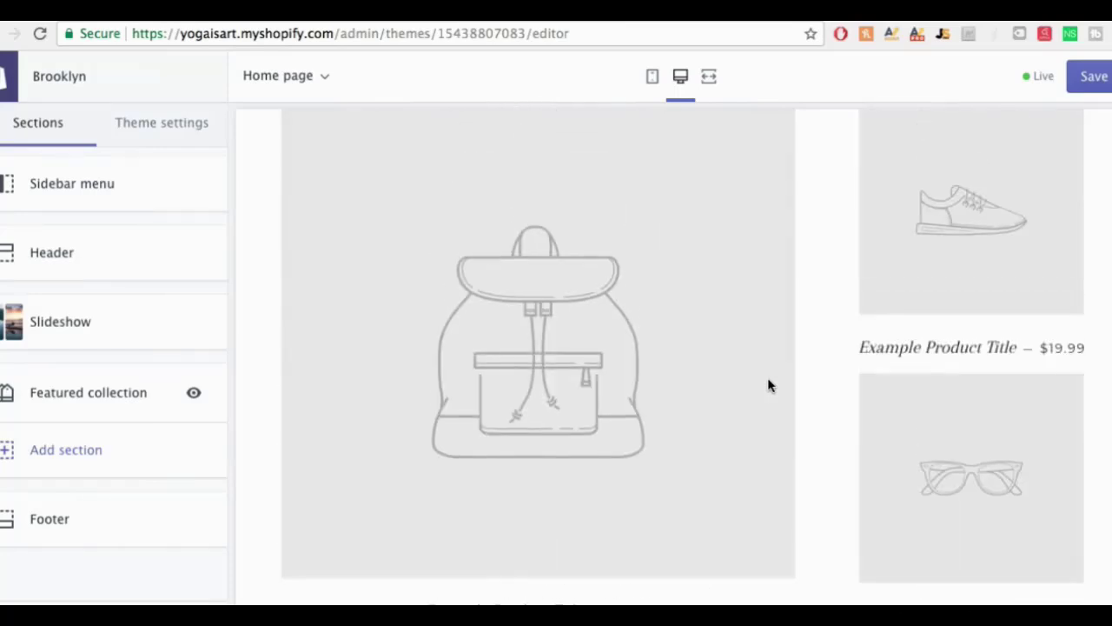
pyautogui.scroll(3, 768, 385)
pyautogui.scroll(4, 768, 385)
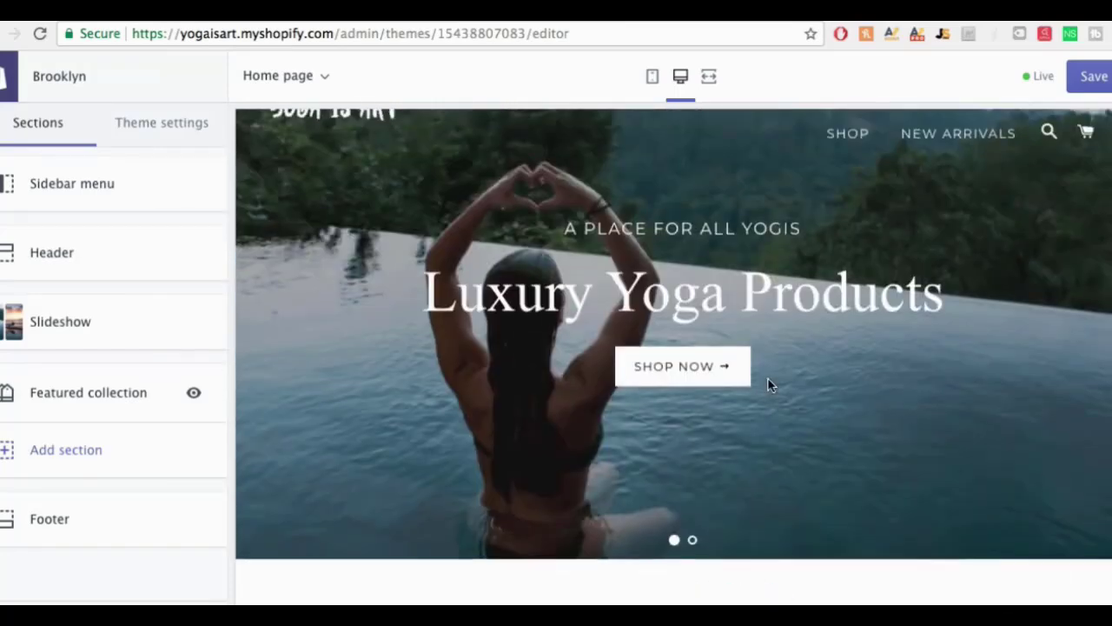
pyautogui.scroll(-8, 768, 385)
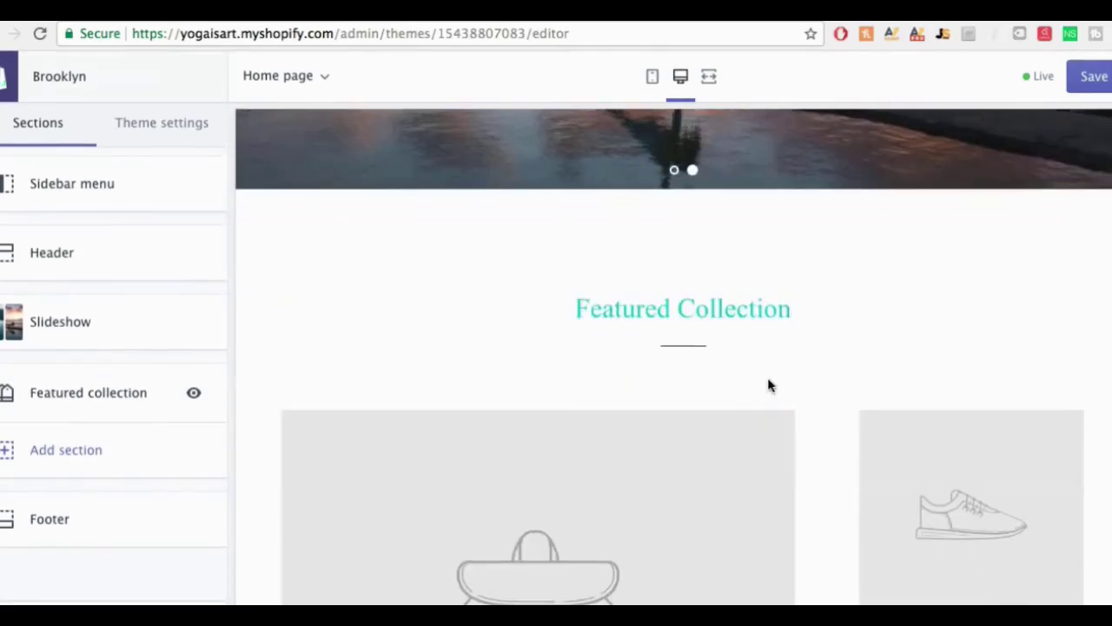
pyautogui.scroll(4, 768, 385)
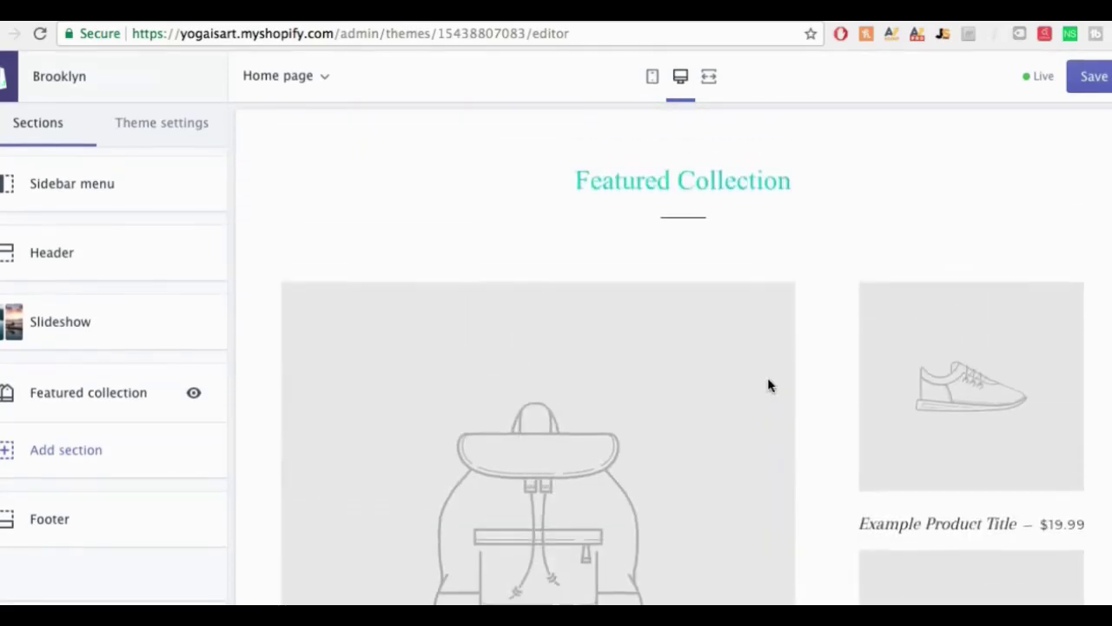
pyautogui.scroll(3, 768, 385)
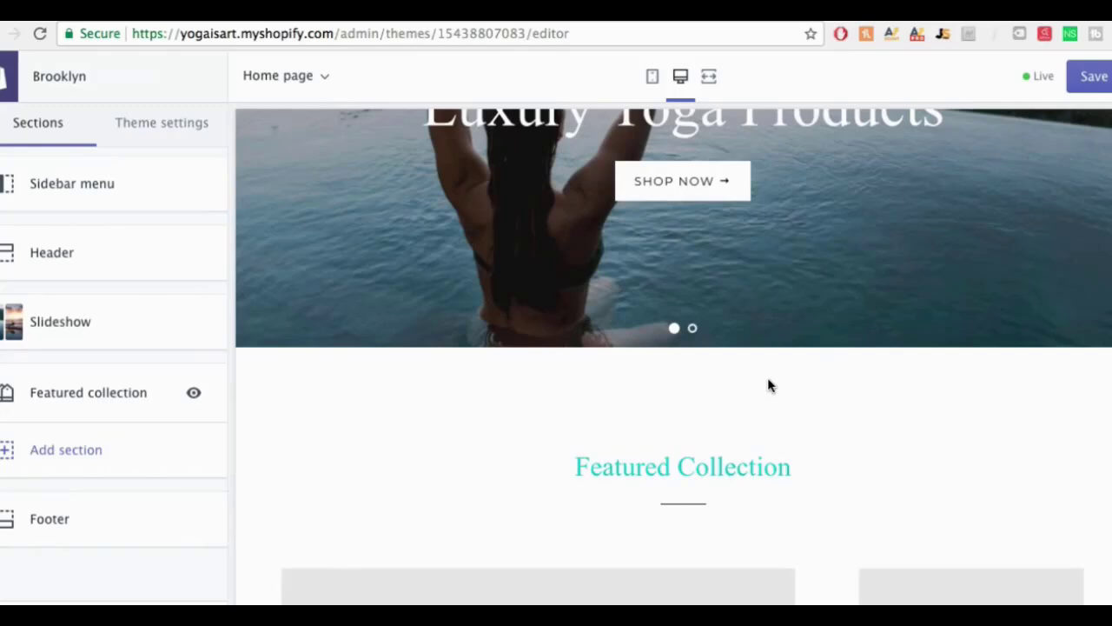
pyautogui.scroll(-3, 774, 345)
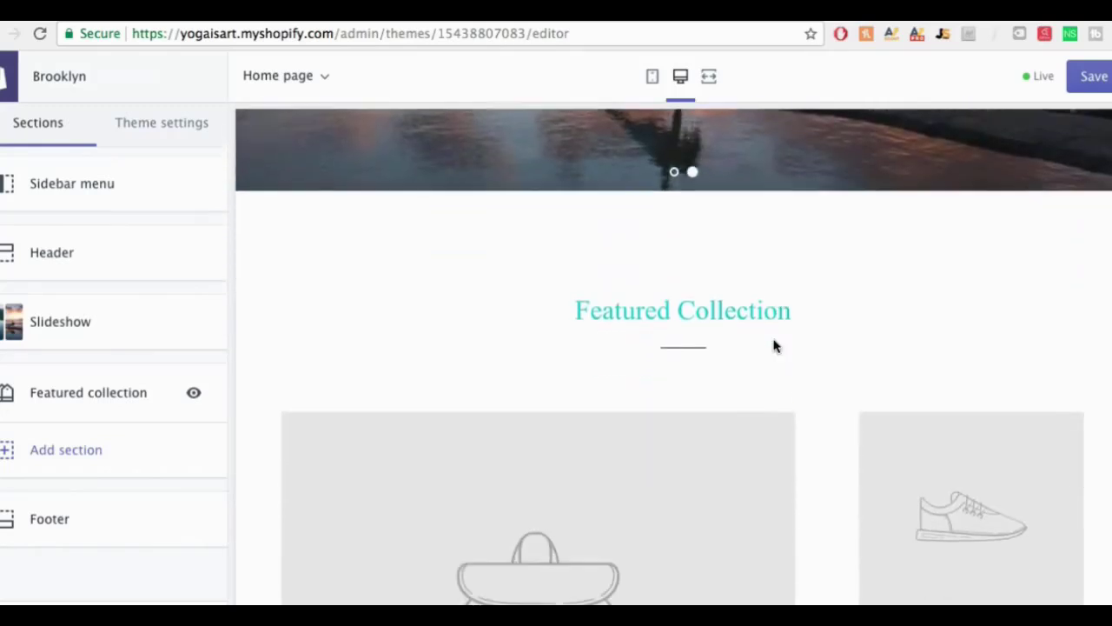
pyautogui.scroll(-3, 775, 345)
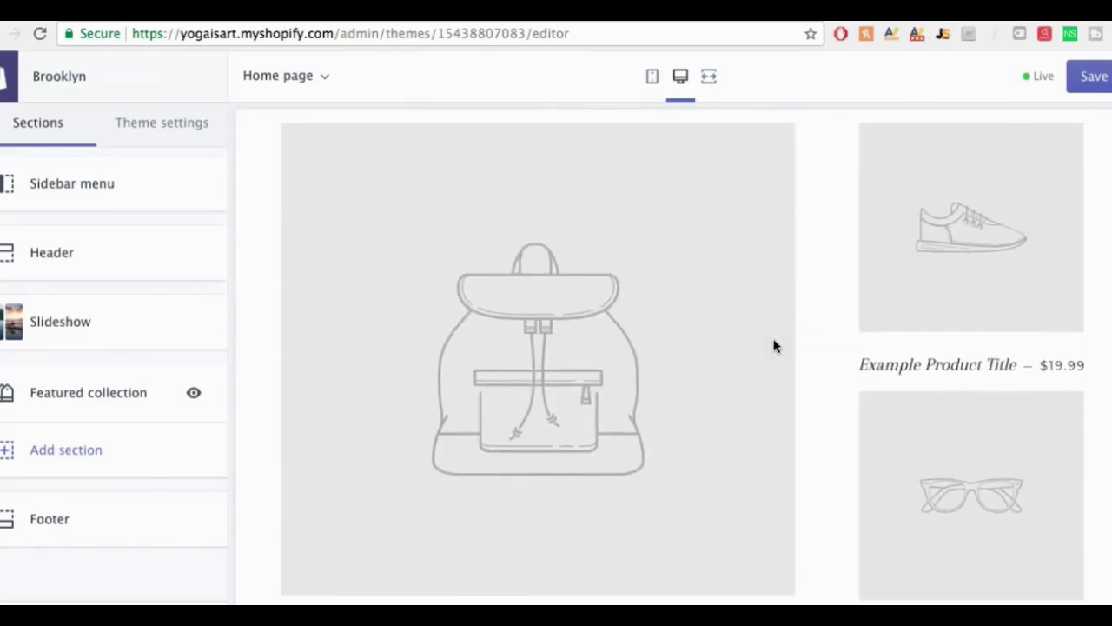
pyautogui.scroll(-1, 774, 345)
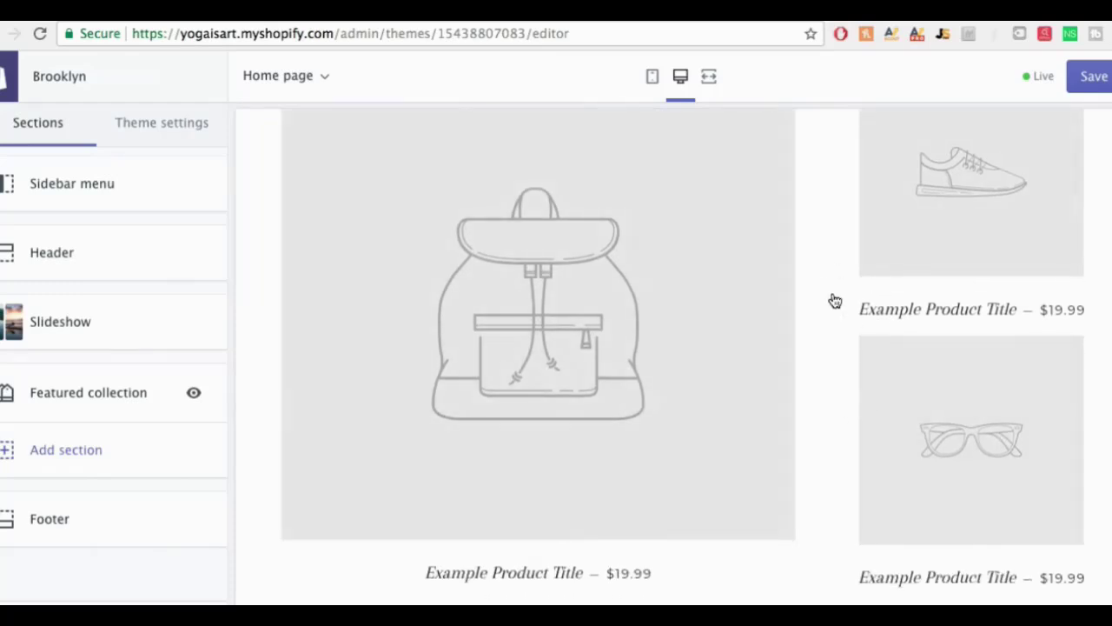
pyautogui.scroll(3, 819, 292)
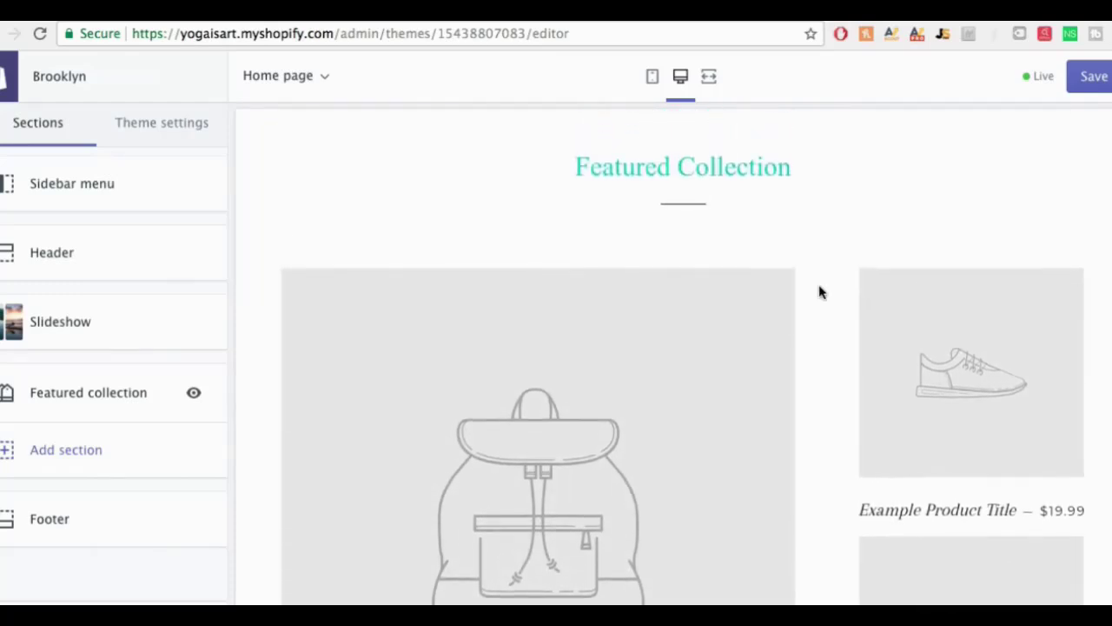
pyautogui.scroll(4, 811, 245)
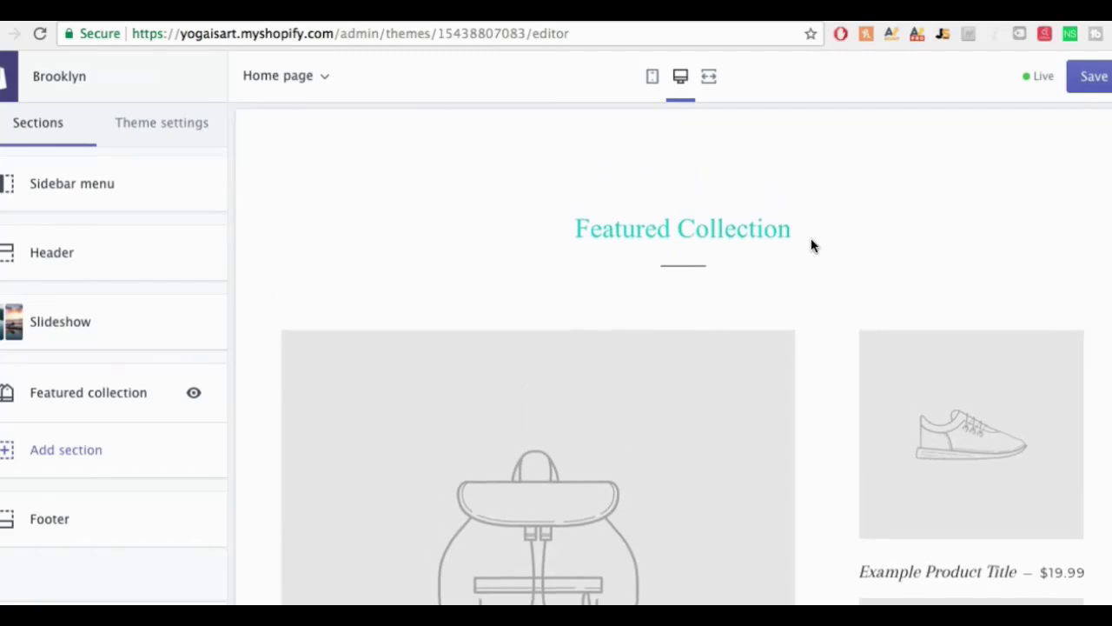
pyautogui.scroll(4, 811, 239)
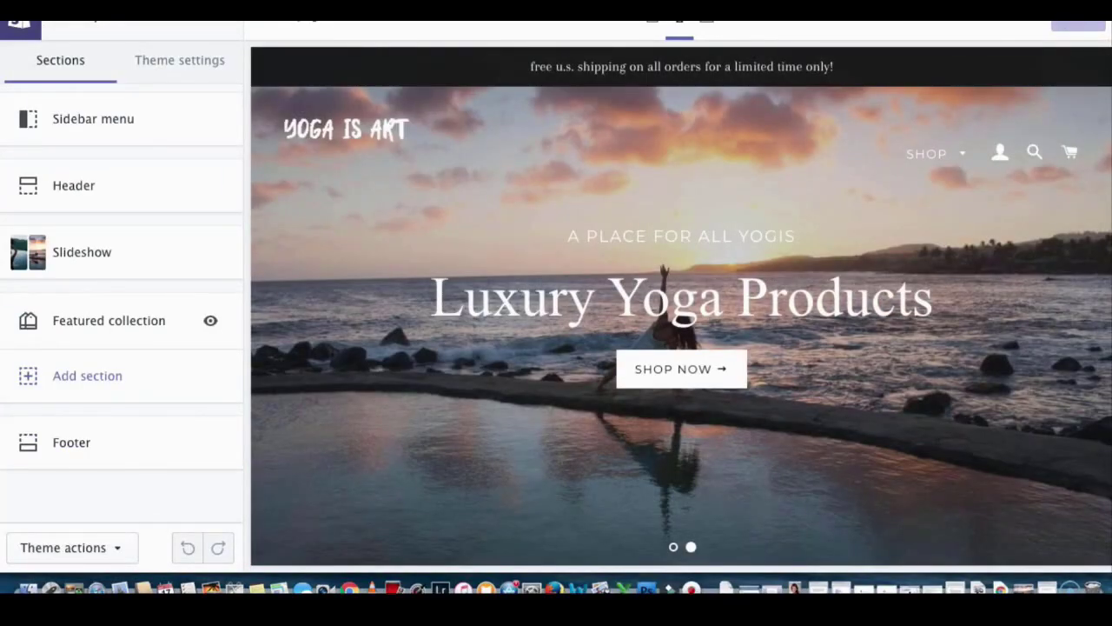
# Step: Exit the theme editor, look through the General store details, and return to Settings
pyautogui.click(17, 23)
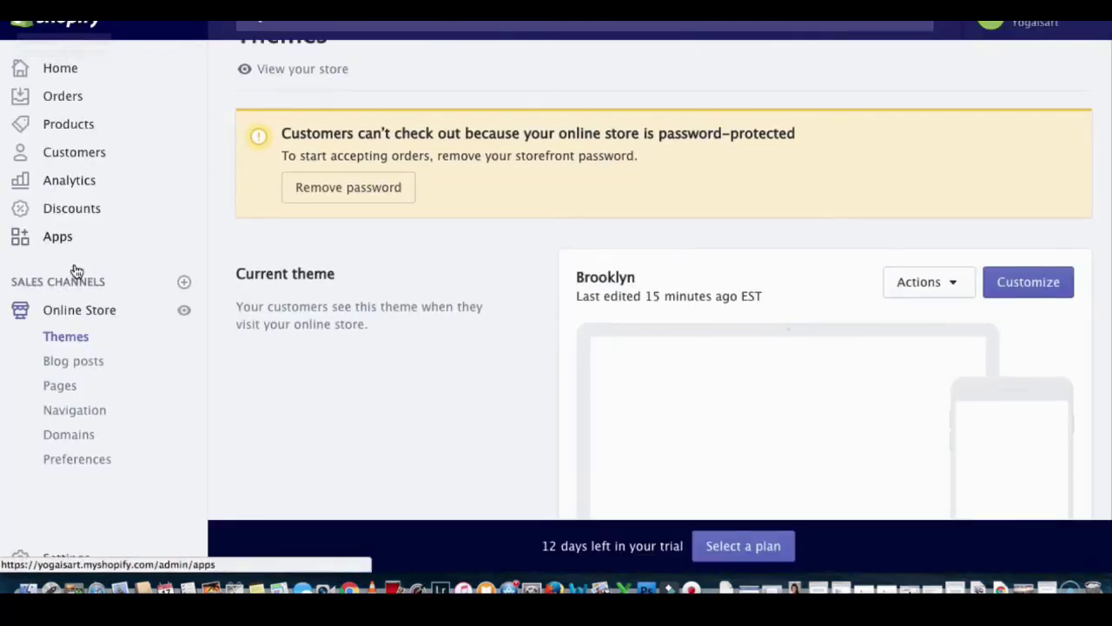
pyautogui.click(61, 558)
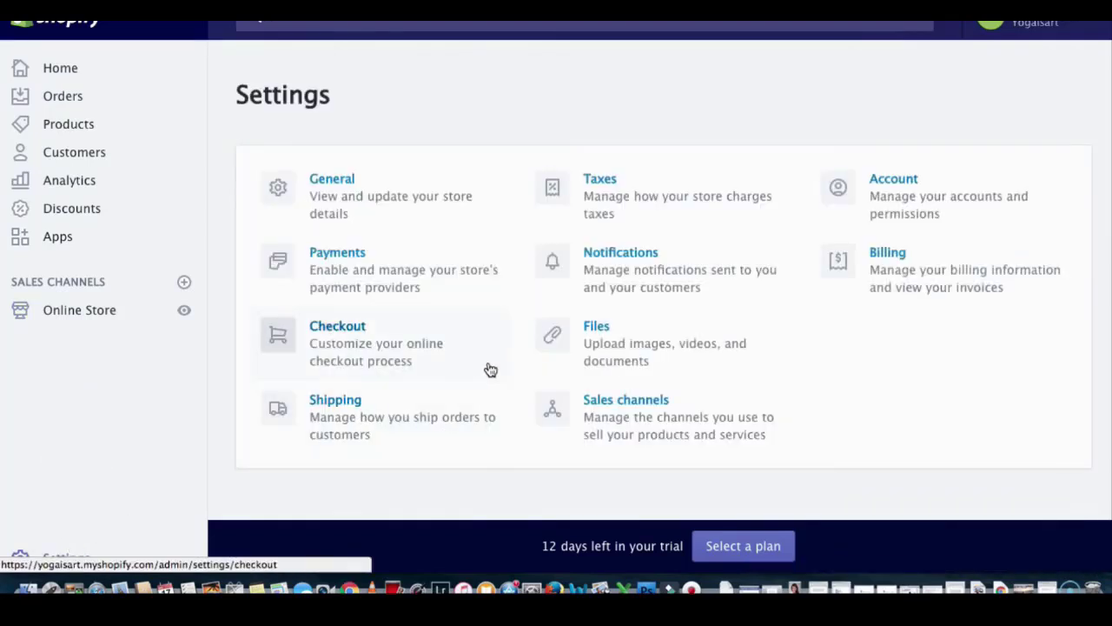
pyautogui.click(351, 182)
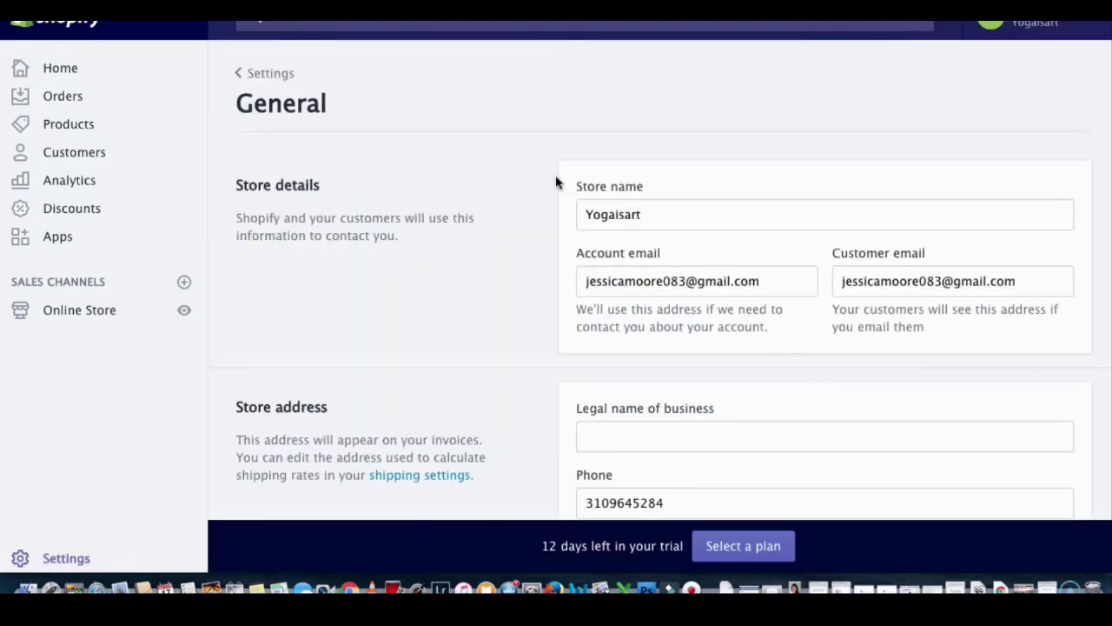
pyautogui.scroll(-3, 598, 217)
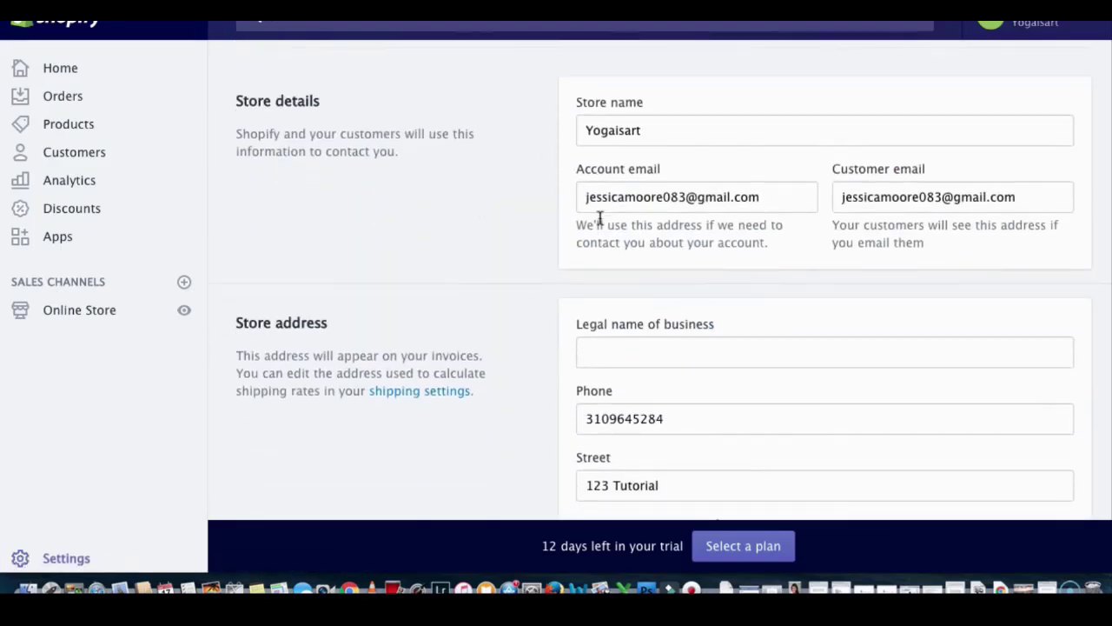
pyautogui.scroll(-2, 599, 218)
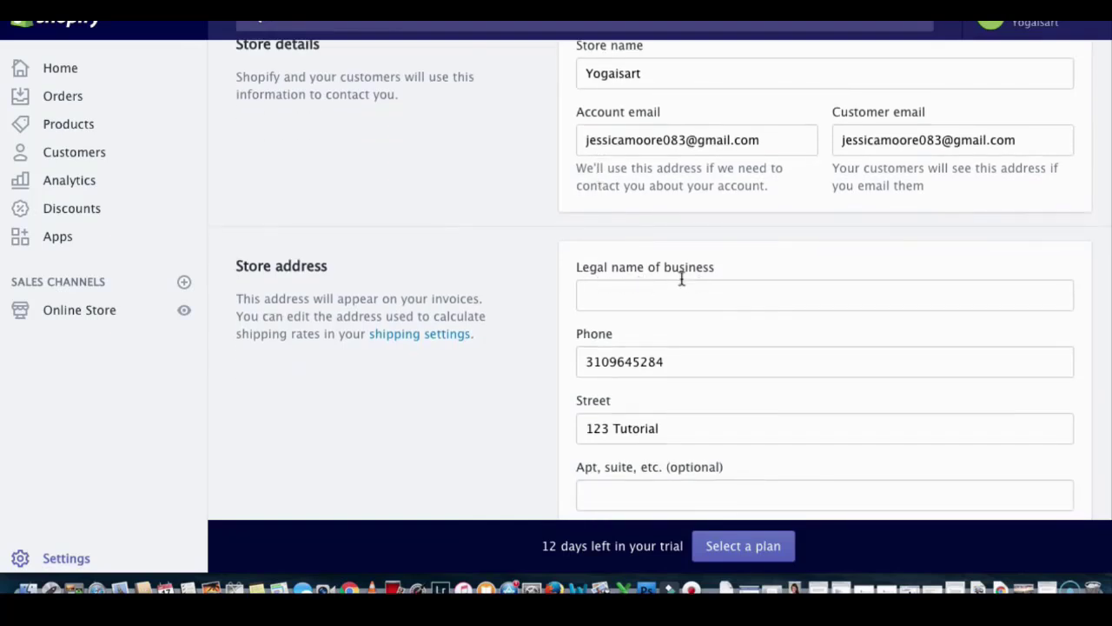
pyautogui.scroll(-6, 666, 275)
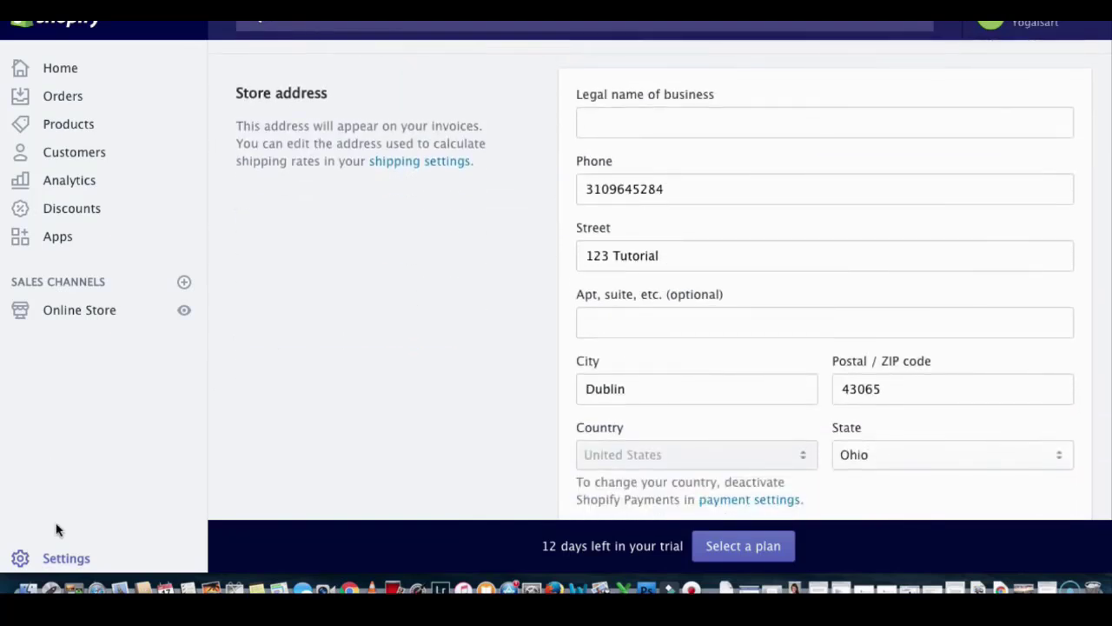
pyautogui.click(63, 558)
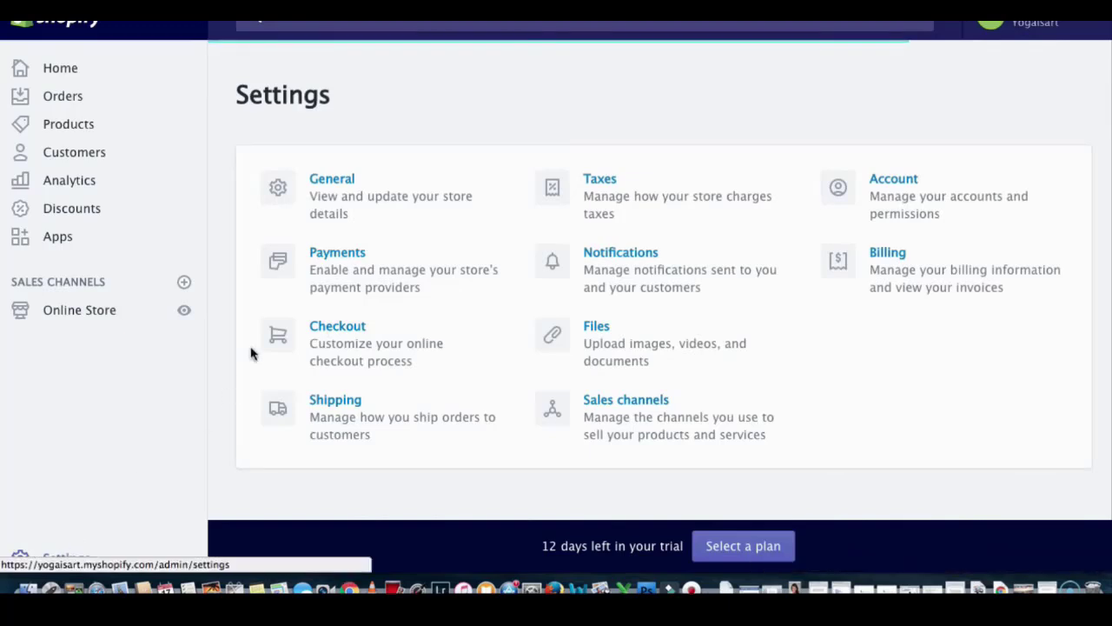
pyautogui.click(352, 254)
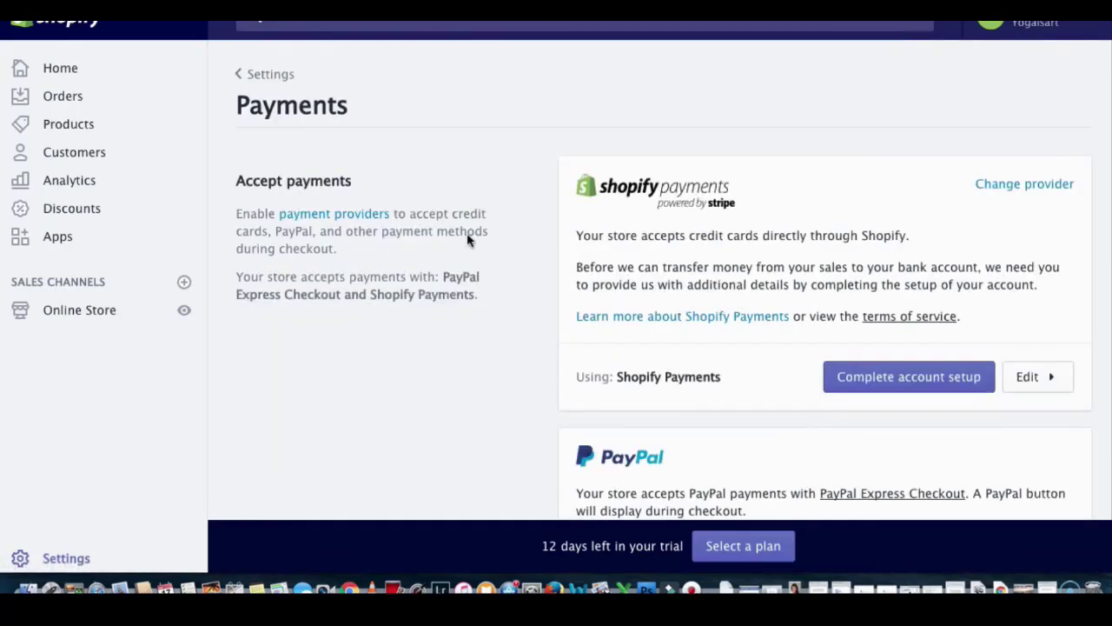
pyautogui.scroll(-3, 631, 223)
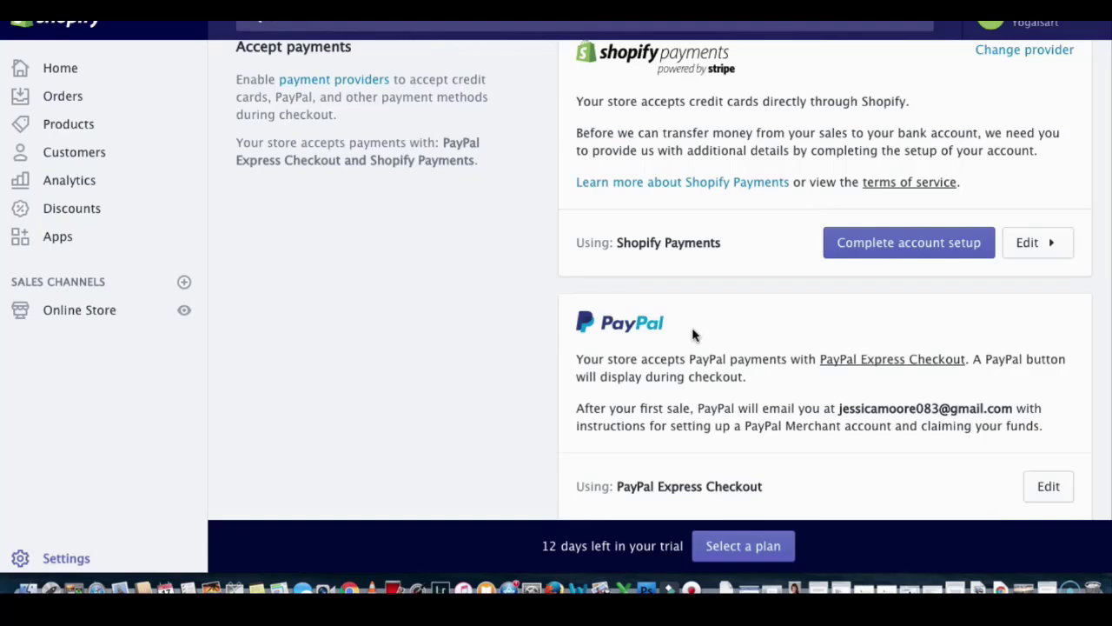
pyautogui.scroll(1, 694, 334)
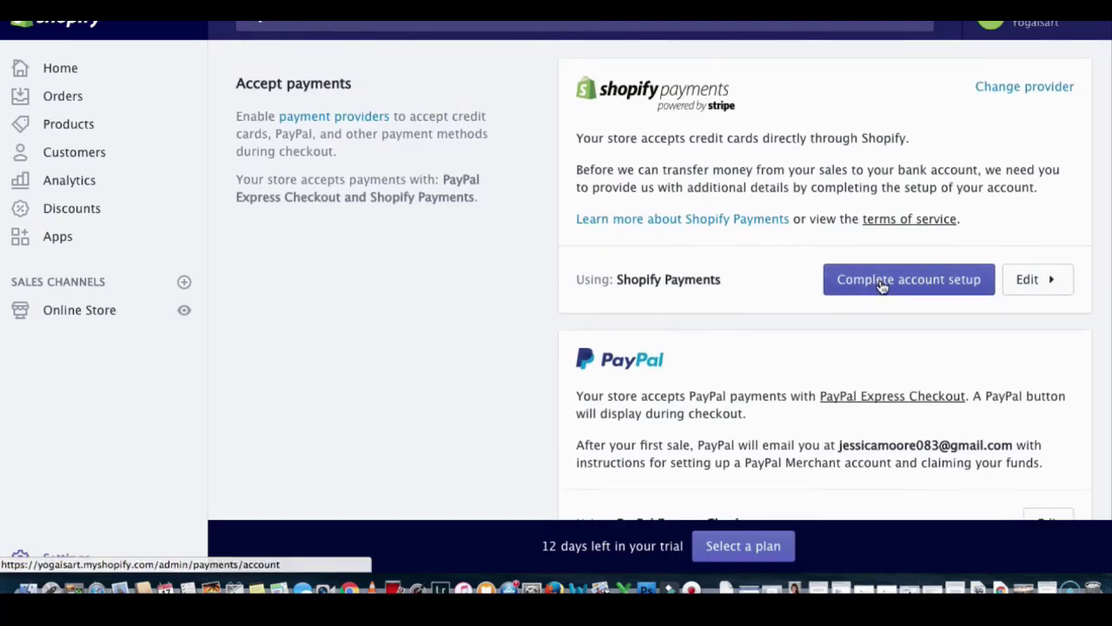
pyautogui.click(882, 285)
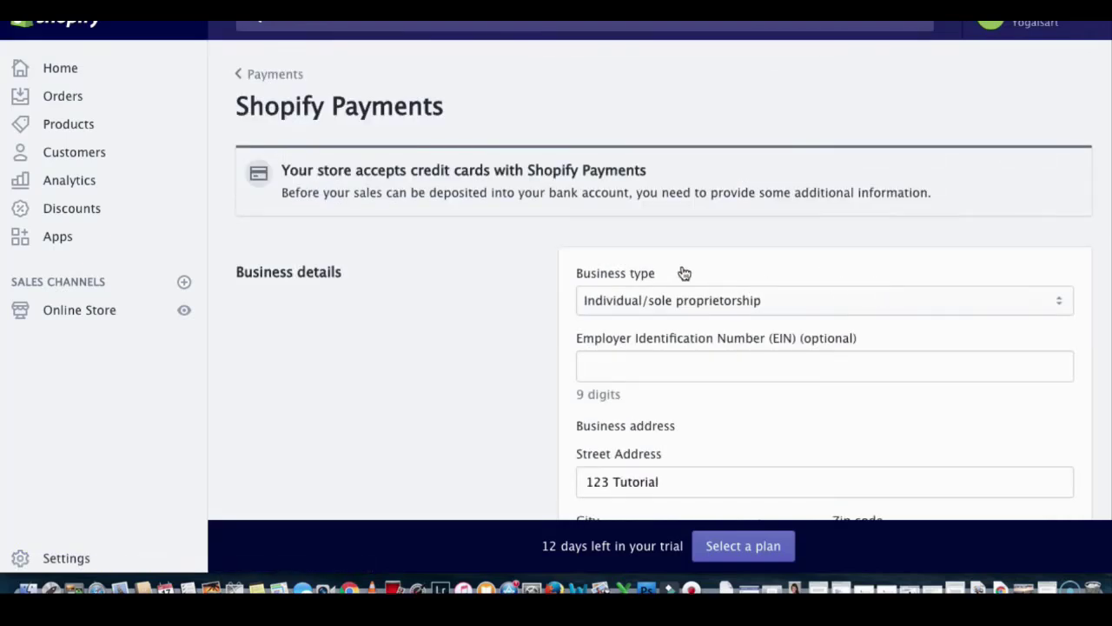
pyautogui.scroll(-2, 683, 273)
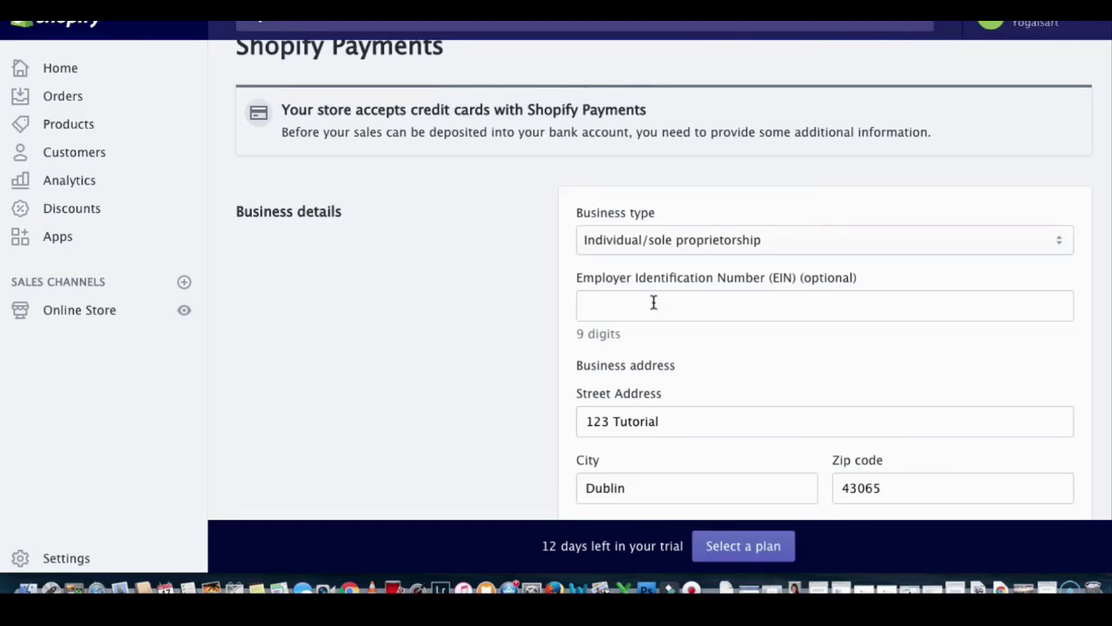
pyautogui.scroll(-10, 653, 301)
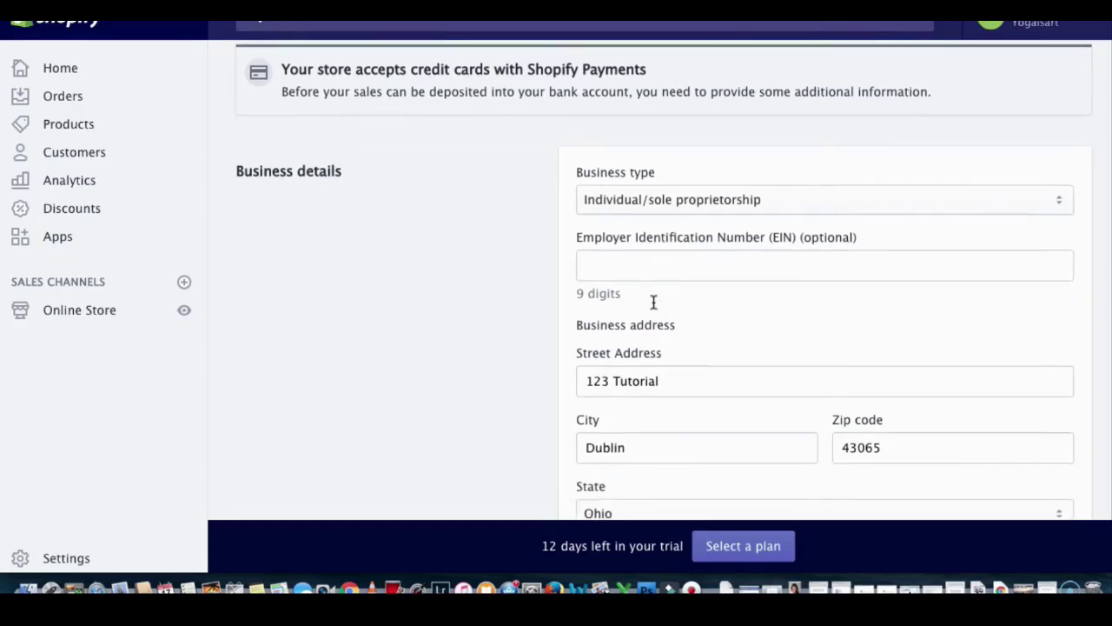
pyautogui.scroll(-8, 654, 301)
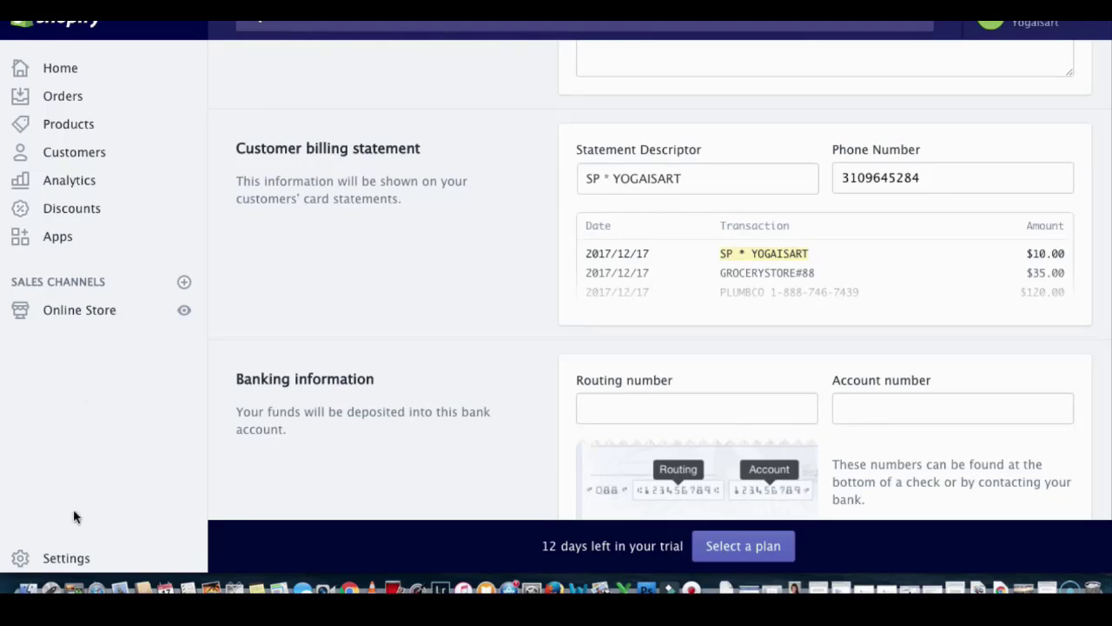
pyautogui.click(60, 563)
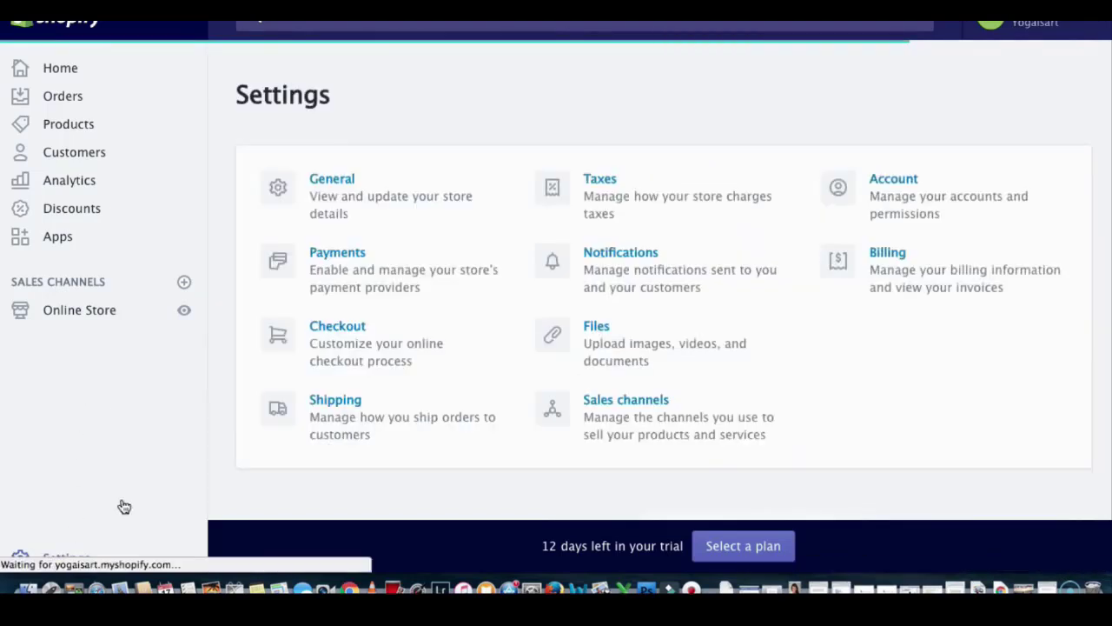
# Step: In Checkout settings, choose 'Accounts are disabled' and 'Require first and last name'
pyautogui.click(331, 327)
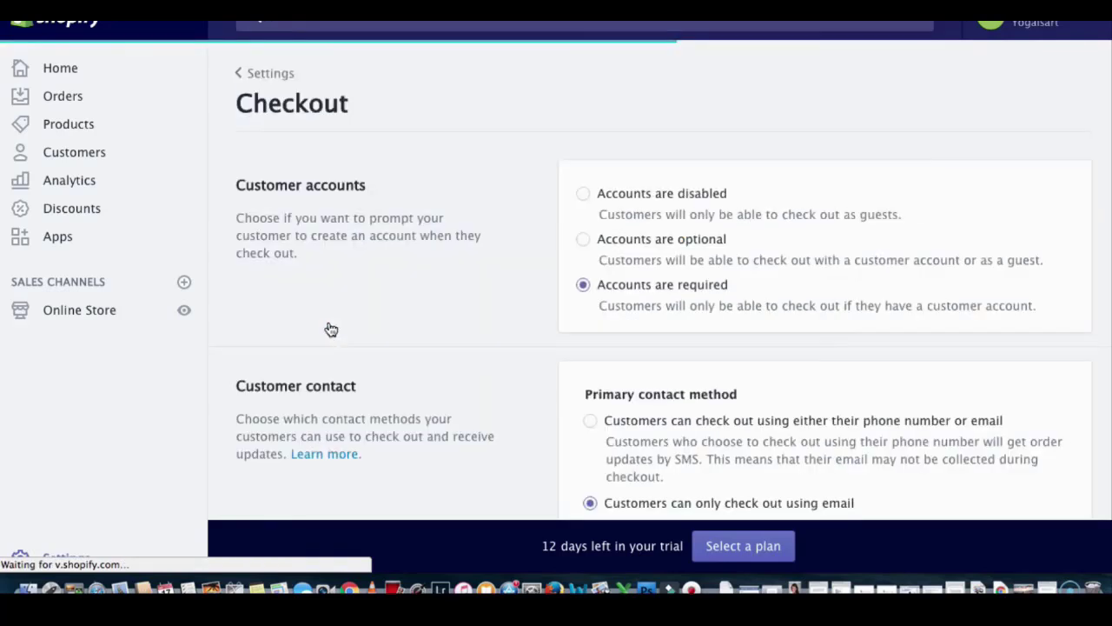
pyautogui.click(582, 196)
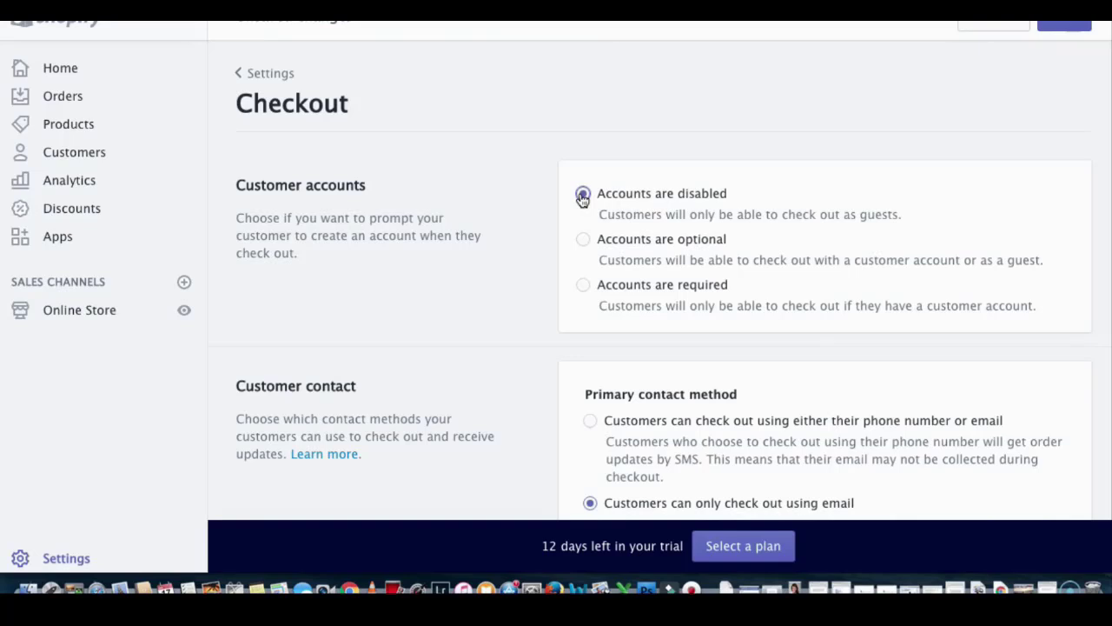
pyautogui.scroll(-3, 582, 198)
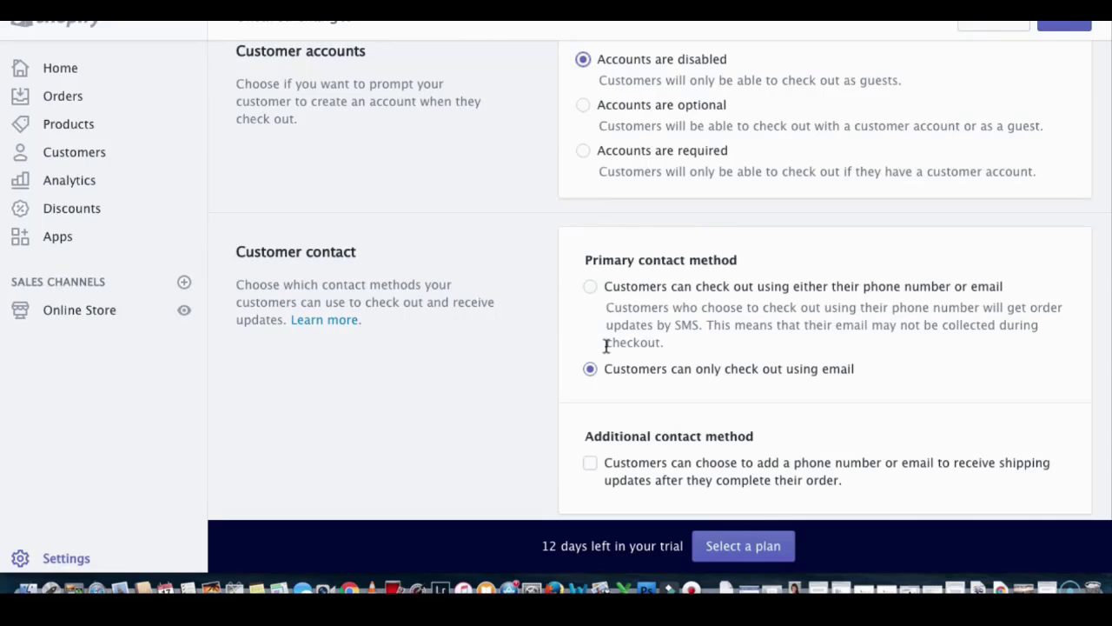
pyautogui.scroll(-6, 705, 374)
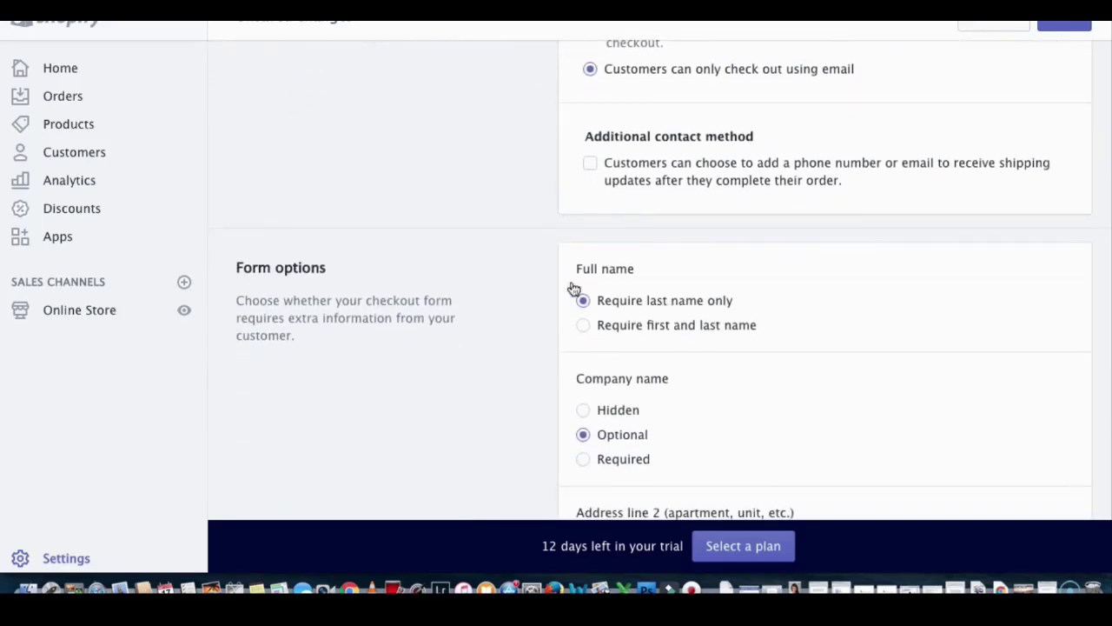
pyautogui.scroll(-1, 643, 278)
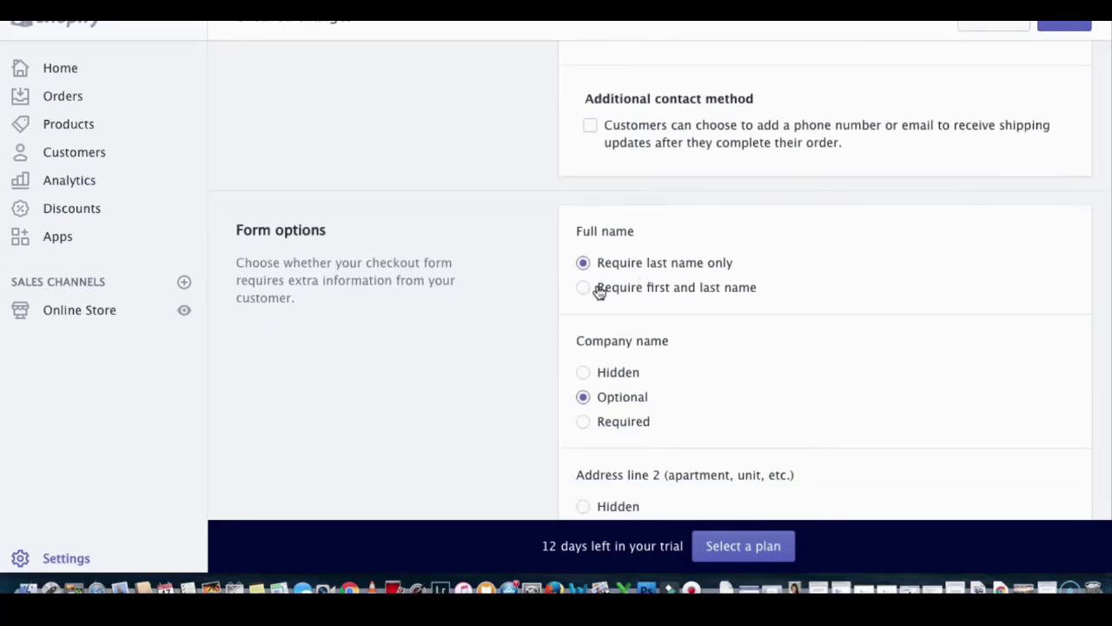
pyautogui.click(584, 287)
pyautogui.scroll(-3, 587, 292)
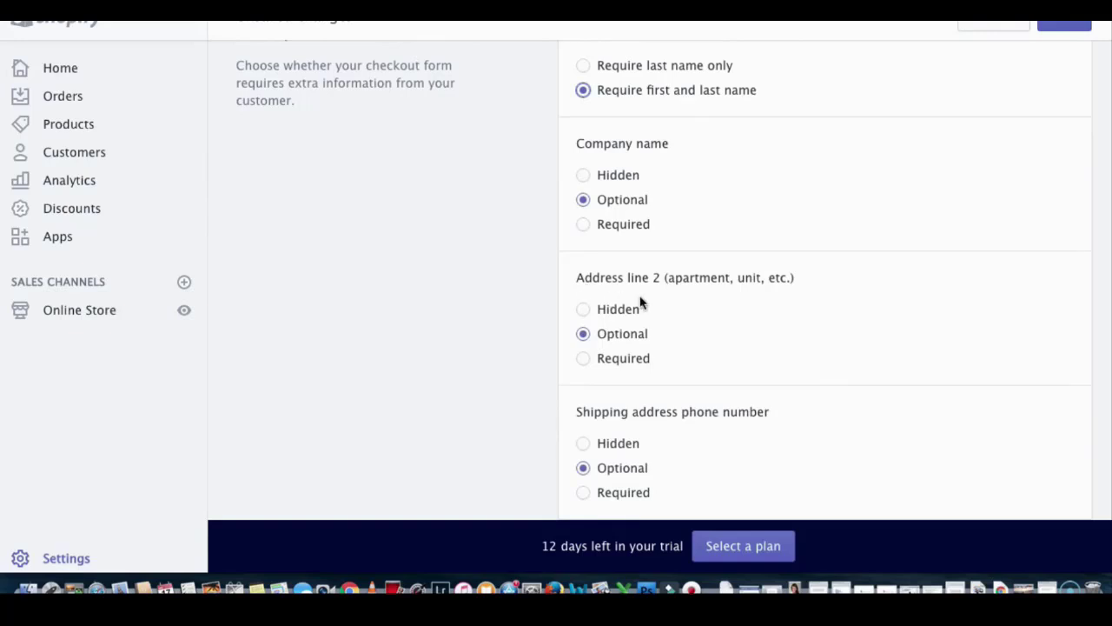
pyautogui.scroll(-2, 681, 317)
pyautogui.scroll(-2, 678, 317)
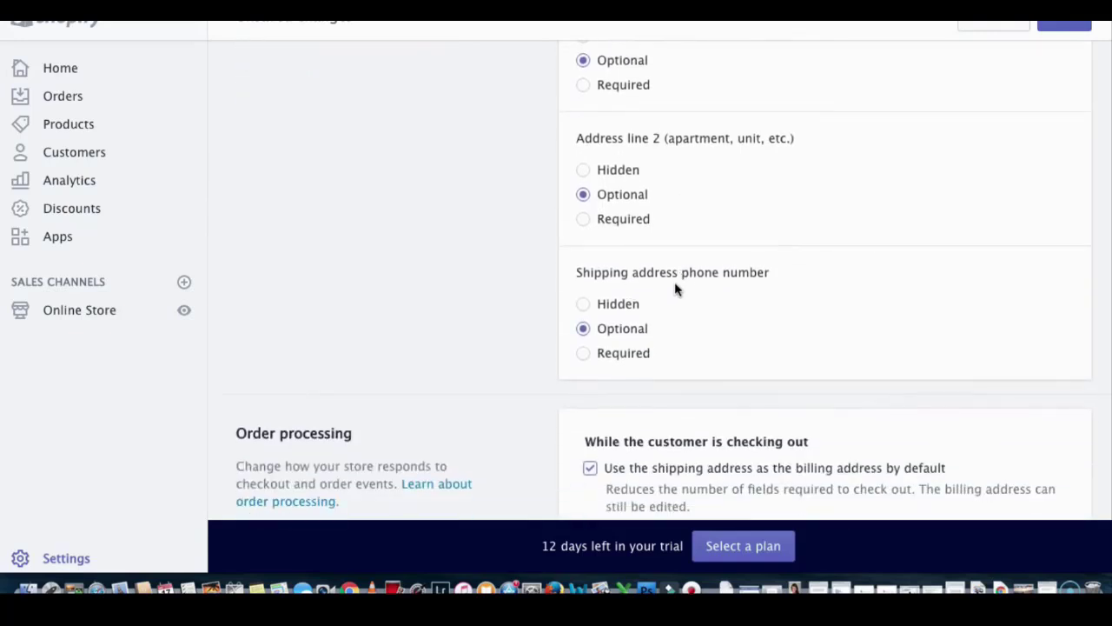
pyautogui.scroll(-5, 674, 281)
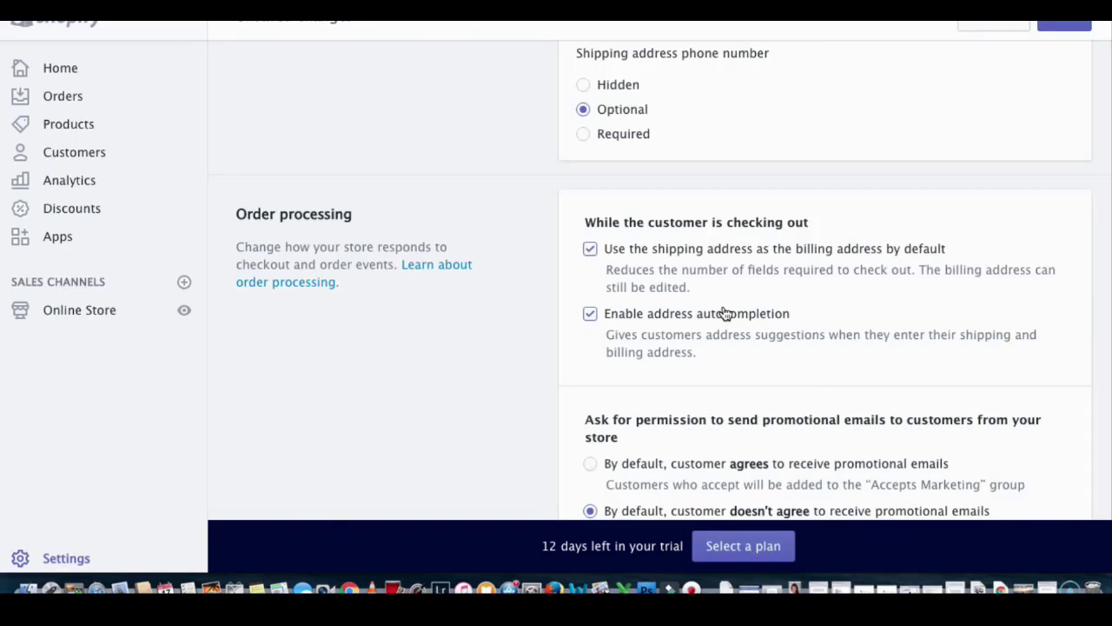
# Step: Turn on 'By default, customer agrees to receive promotional emails' and review the order processing options
pyautogui.scroll(-3, 723, 312)
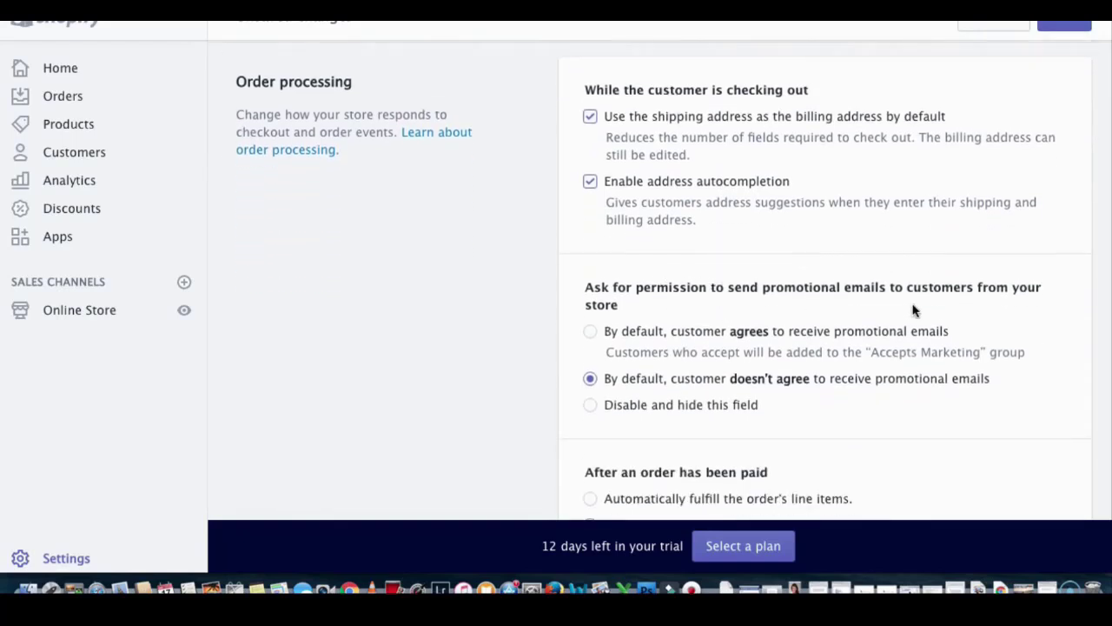
pyautogui.scroll(-1, 912, 310)
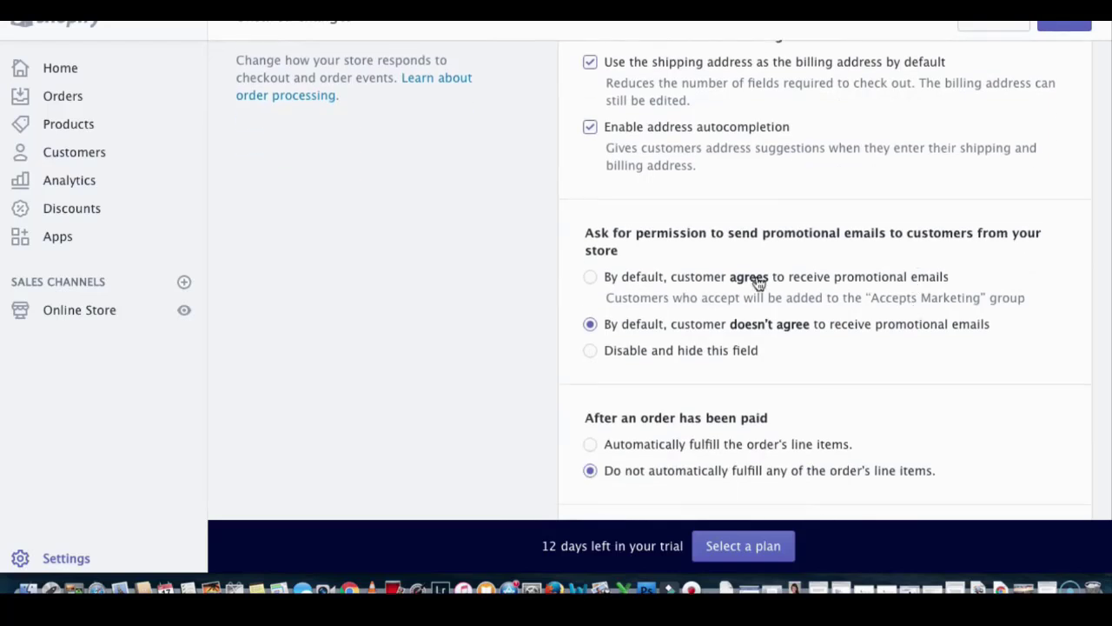
pyautogui.click(591, 278)
pyautogui.click(591, 277)
pyautogui.scroll(-4, 591, 278)
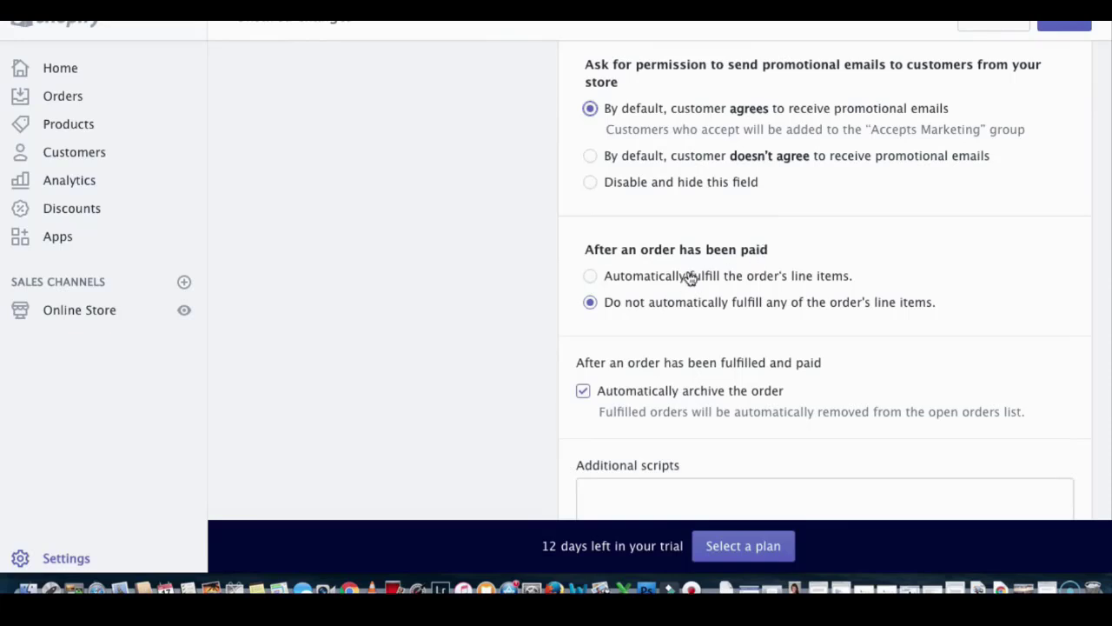
pyautogui.scroll(-1, 690, 278)
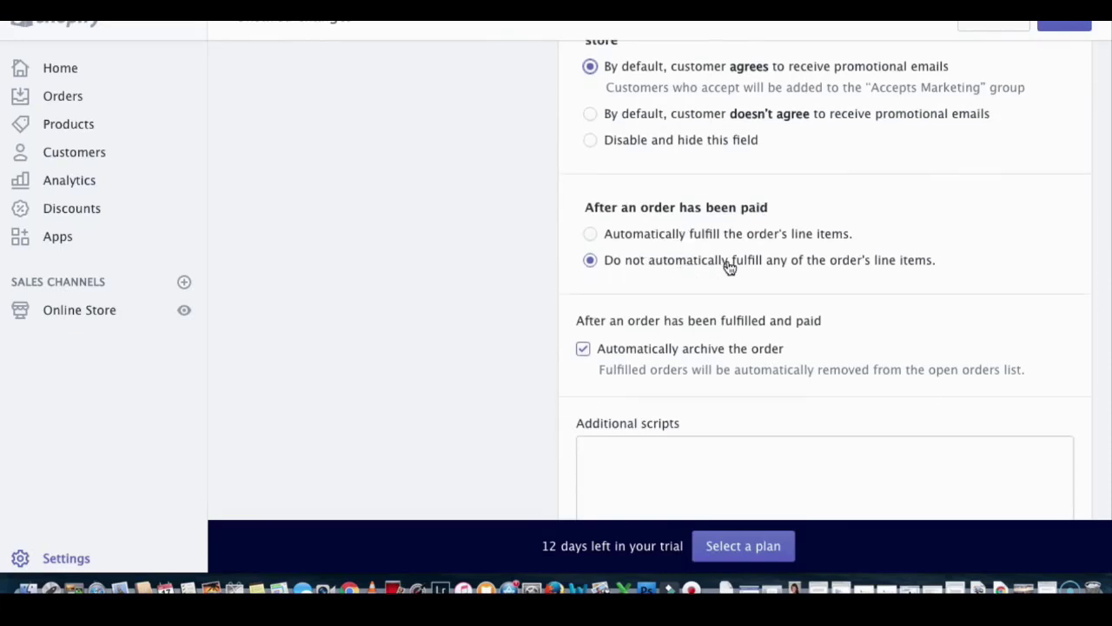
pyautogui.scroll(-3, 786, 243)
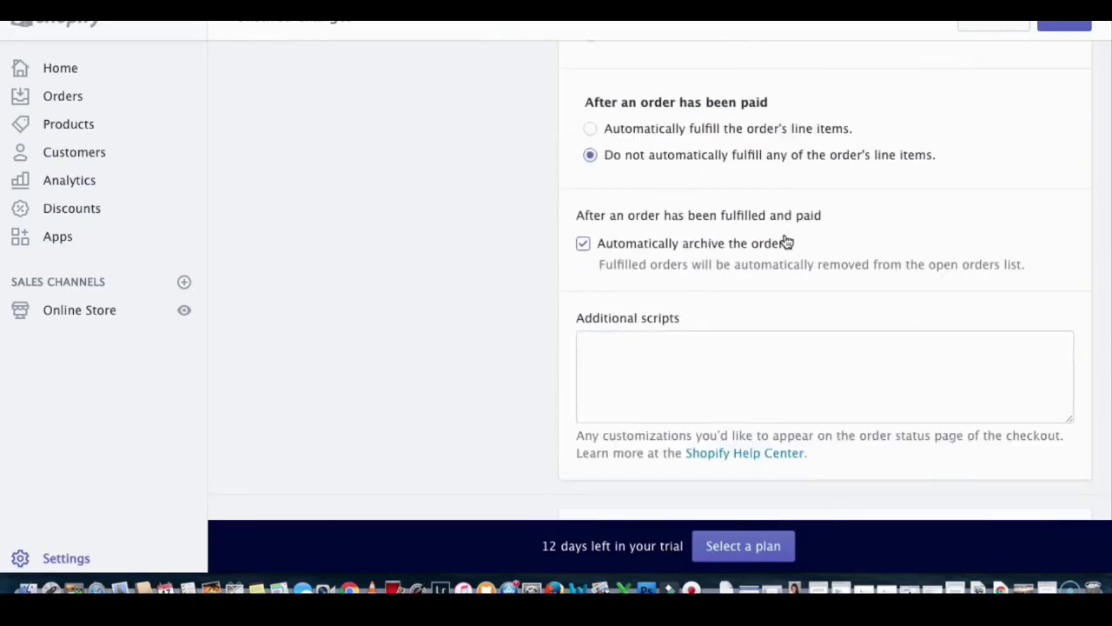
pyautogui.scroll(-3, 651, 252)
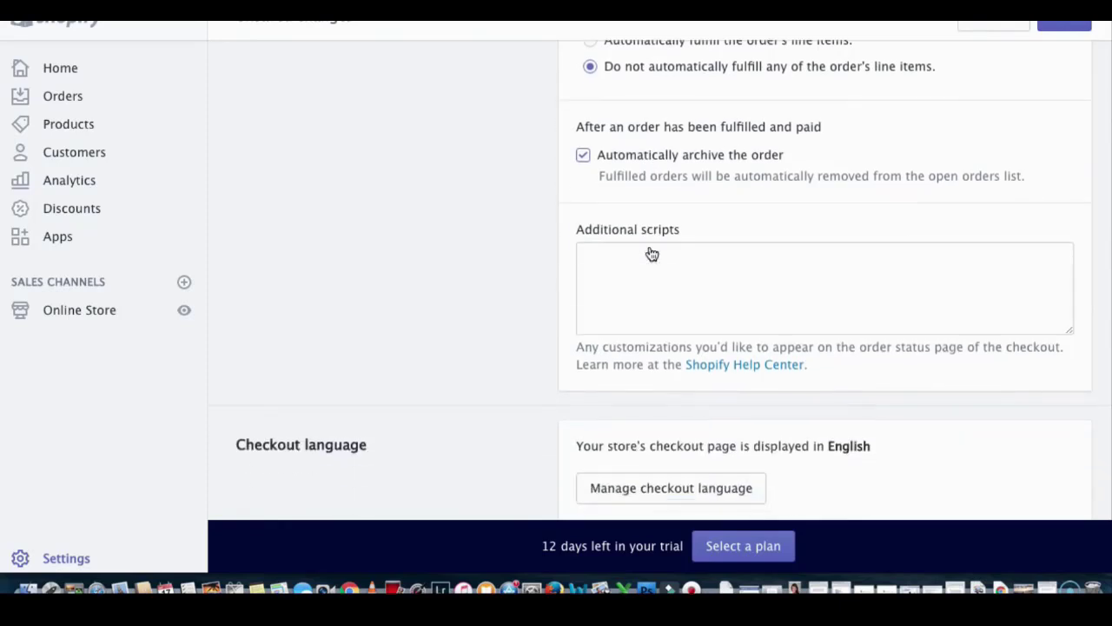
pyautogui.scroll(-4, 651, 253)
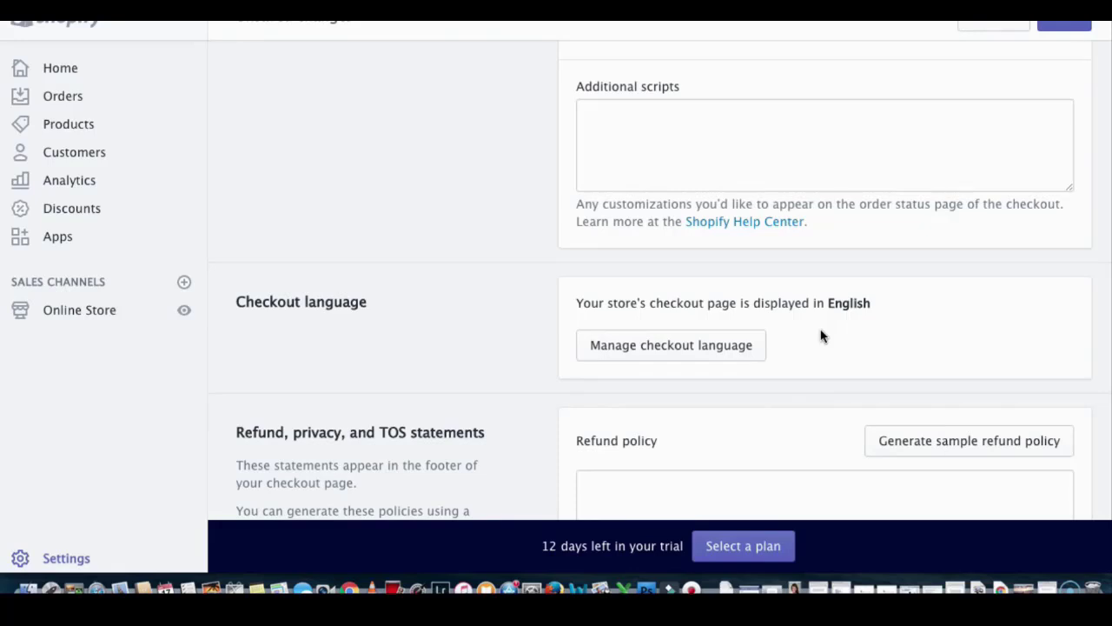
pyautogui.scroll(-2, 821, 335)
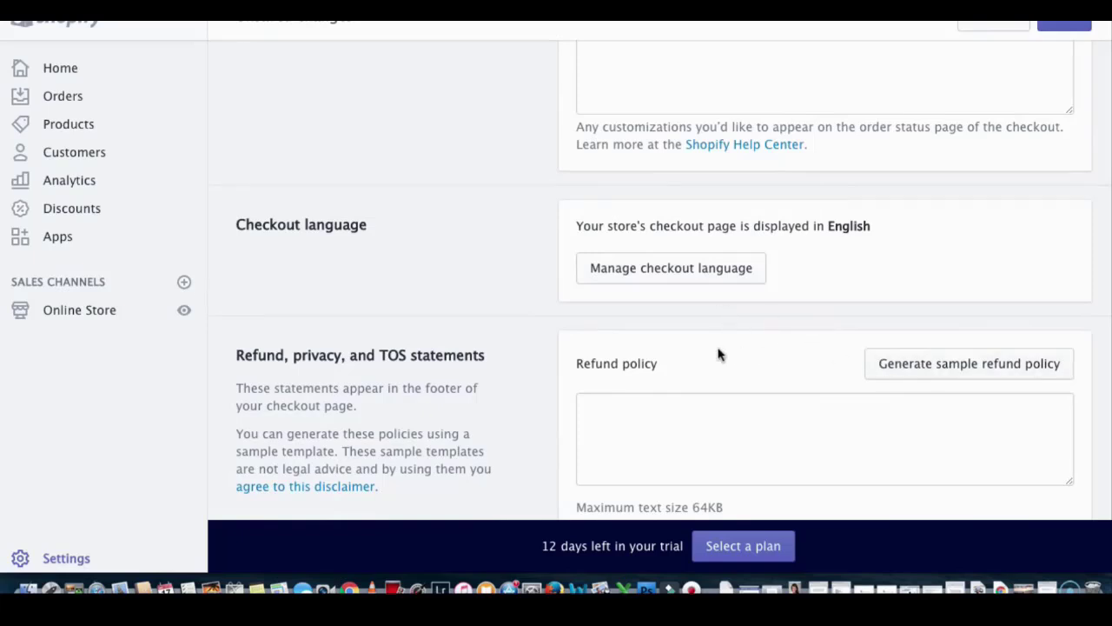
# Step: Generate a sample refund policy and replace its contact e-mail with the store's support address
pyautogui.click(967, 367)
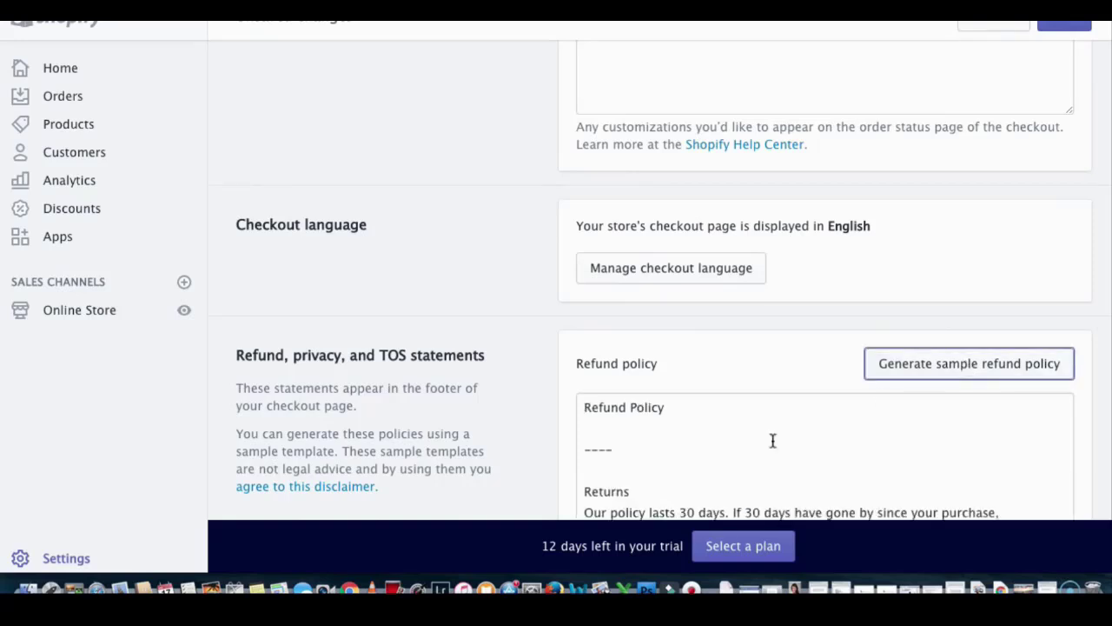
pyautogui.scroll(-5, 772, 440)
pyautogui.scroll(3, 947, 402)
pyautogui.scroll(-8, 1018, 307)
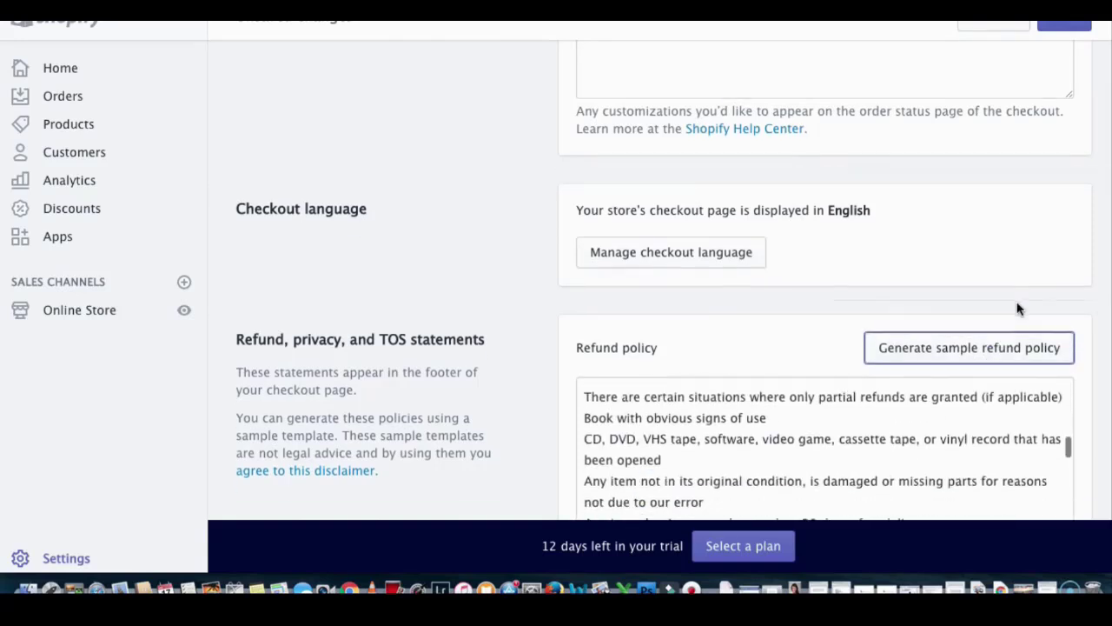
pyautogui.scroll(-5, 1017, 308)
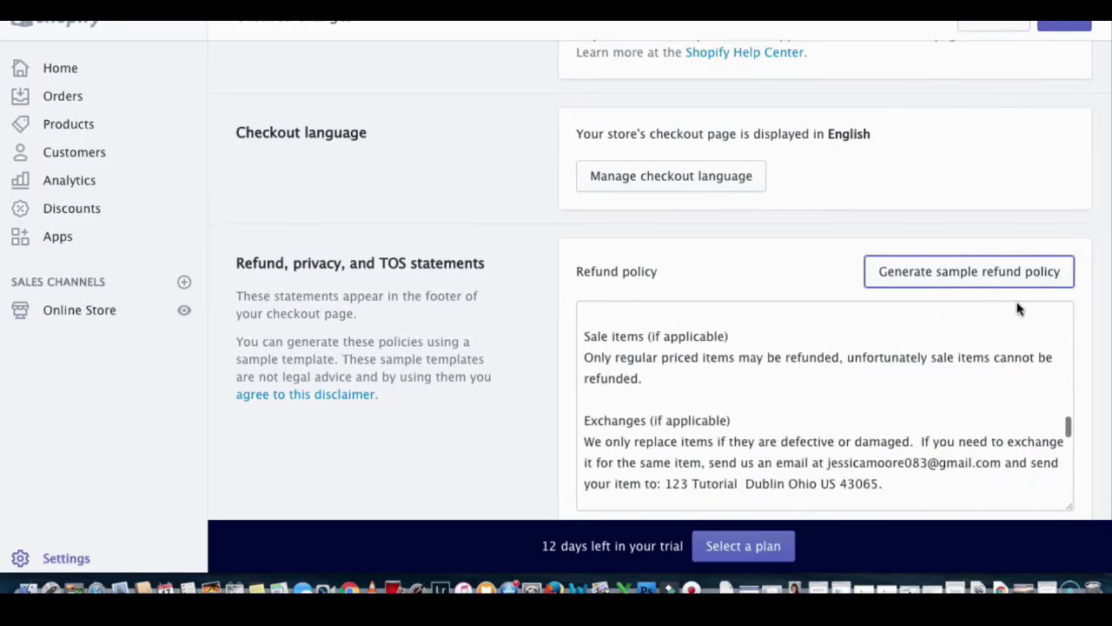
pyautogui.scroll(1, 1017, 308)
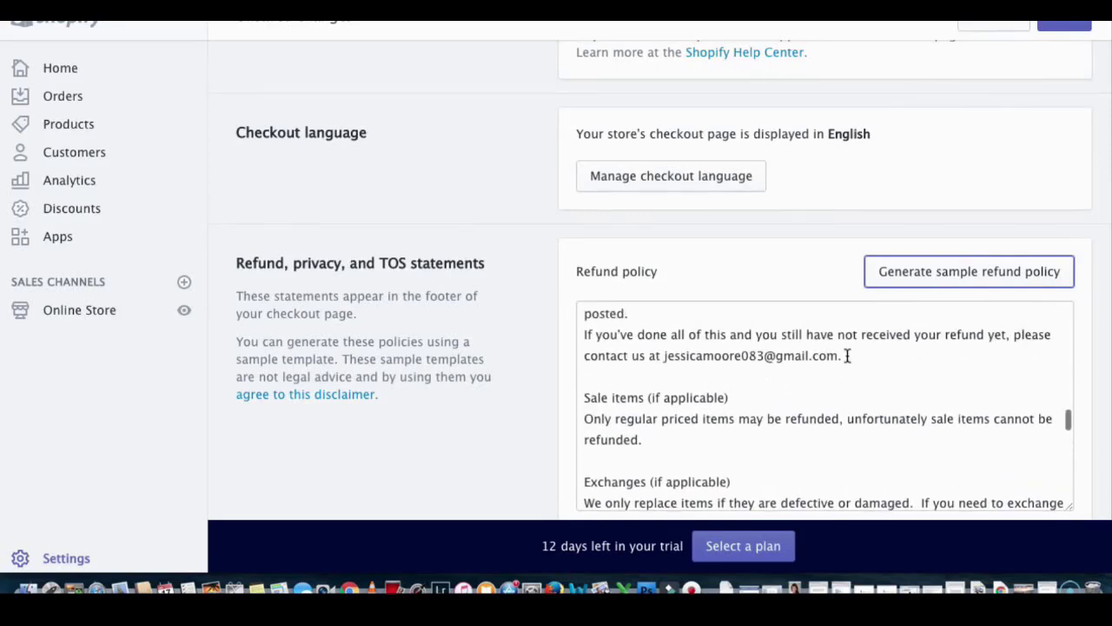
pyautogui.moveTo(844, 355); pyautogui.dragTo(666, 349)
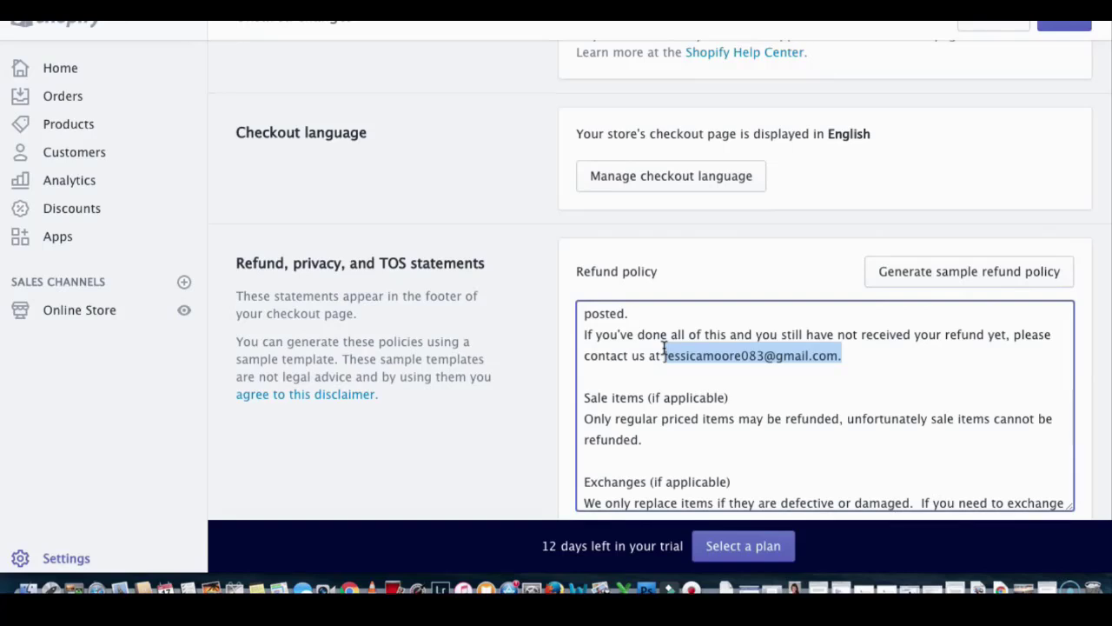
pyautogui.press('BackSpace')
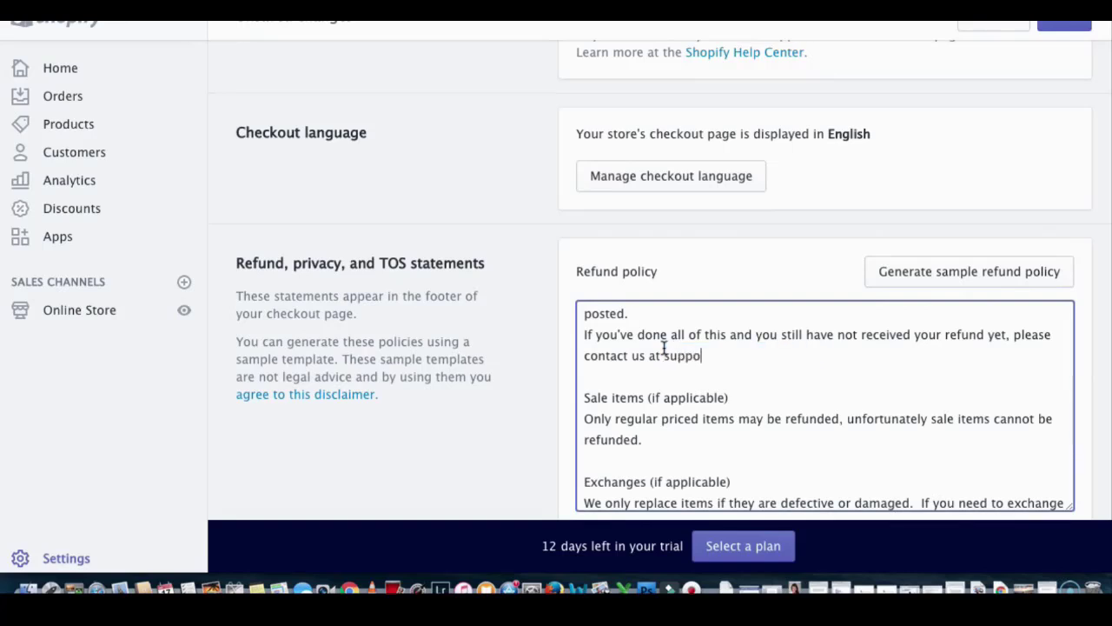
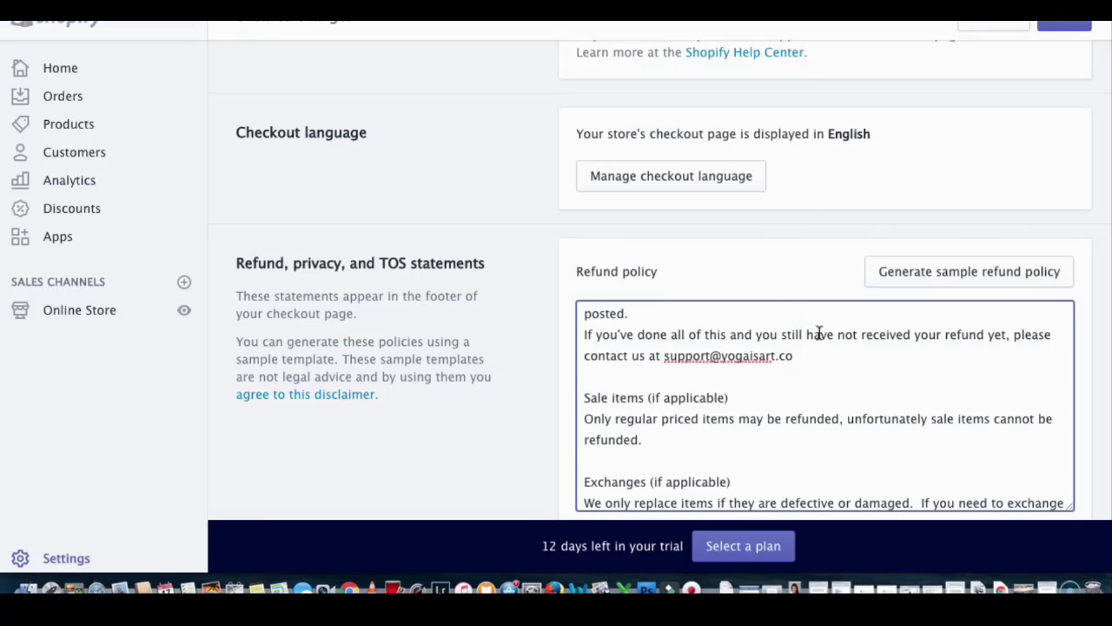
pyautogui.moveTo(822, 359); pyautogui.dragTo(666, 356)
pyautogui.click(799, 363)
pyautogui.moveTo(803, 356); pyautogui.dragTo(663, 356)
pyautogui.press('super+c')
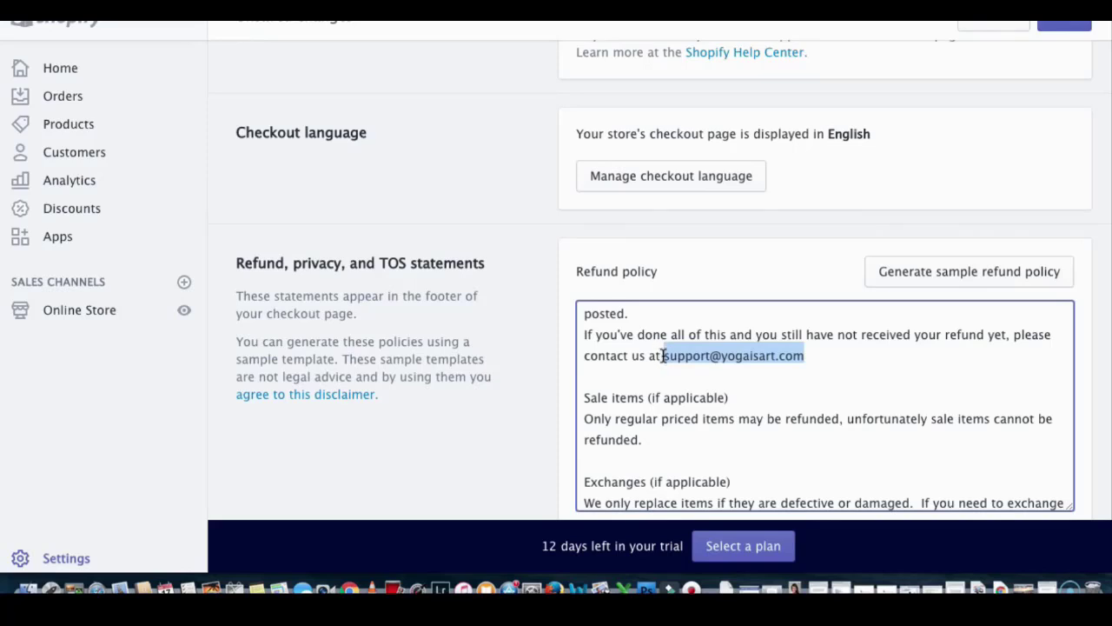
# Step: Generate a sample privacy policy
pyautogui.scroll(-10, 747, 280)
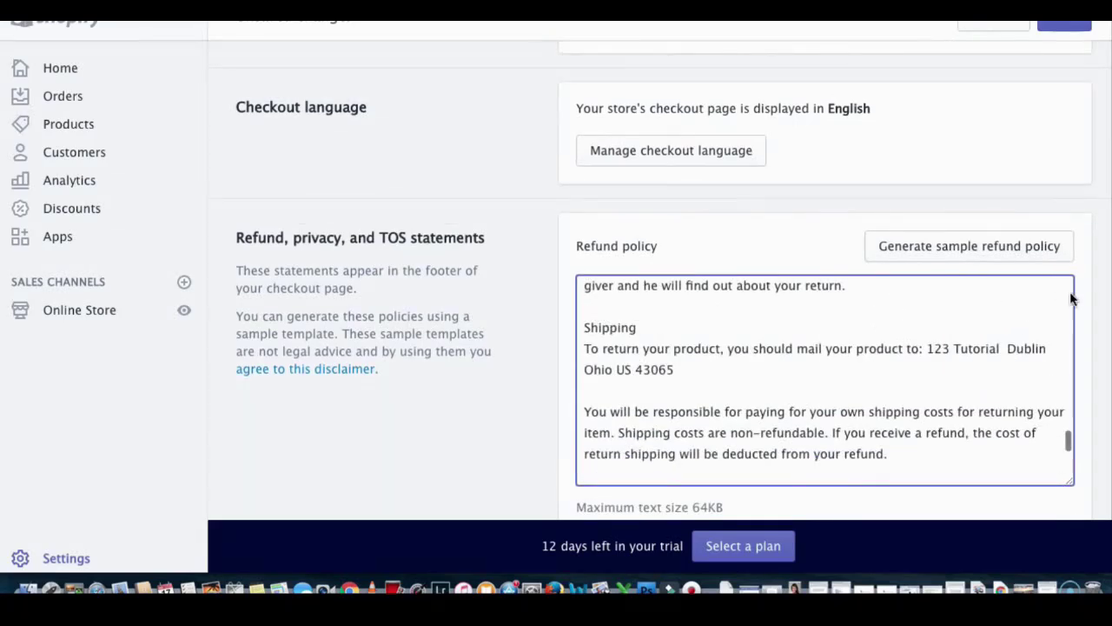
pyautogui.scroll(-3, 1070, 298)
pyautogui.scroll(-6, 1087, 303)
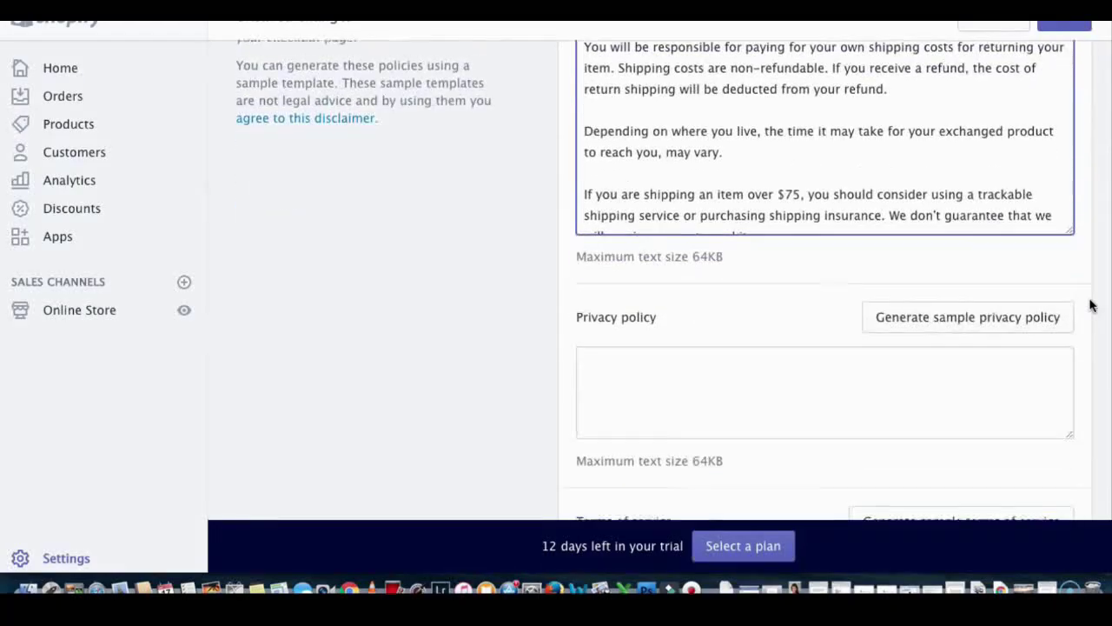
pyautogui.scroll(-3, 1092, 304)
pyautogui.click(1025, 218)
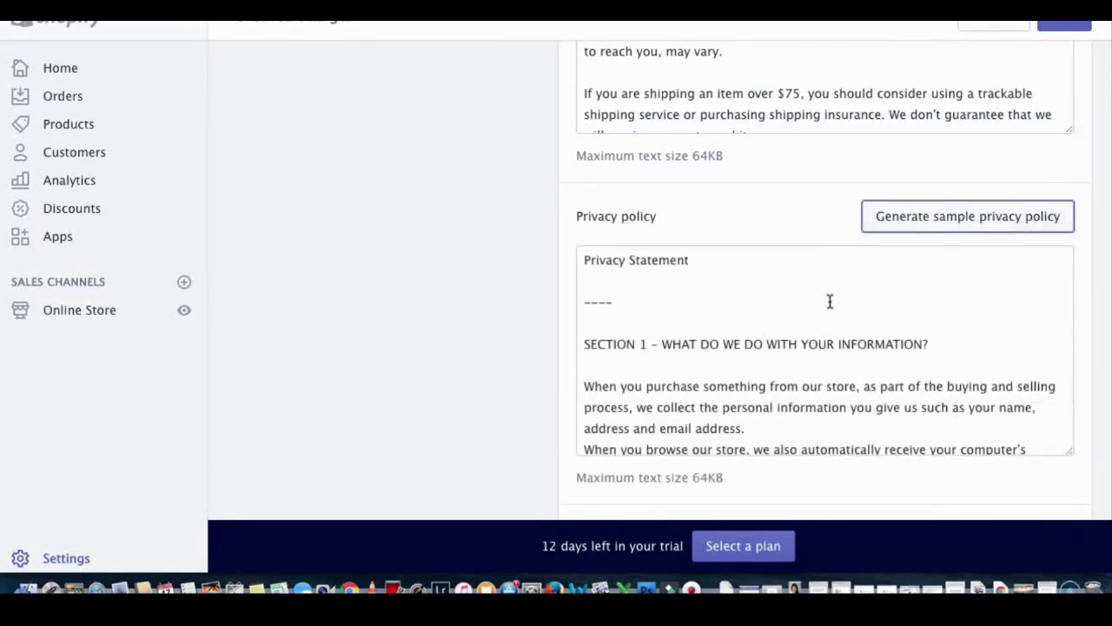
# Step: Replace the old e-mail in the privacy policy with the store's support address
pyautogui.scroll(-15, 820, 353)
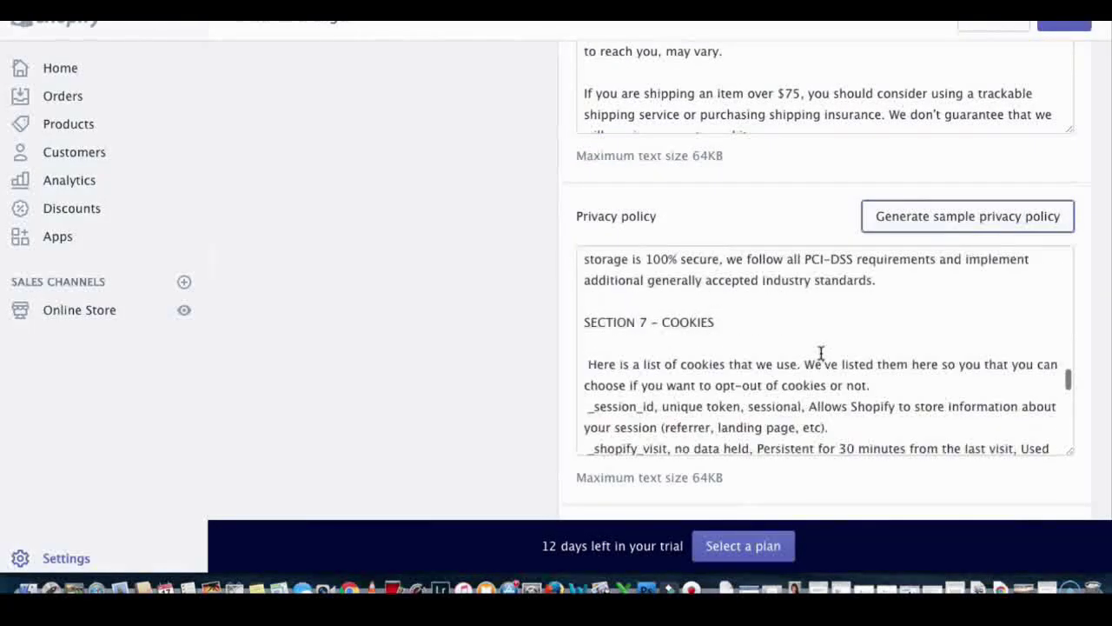
pyautogui.scroll(-15, 820, 353)
pyautogui.scroll(2, 821, 353)
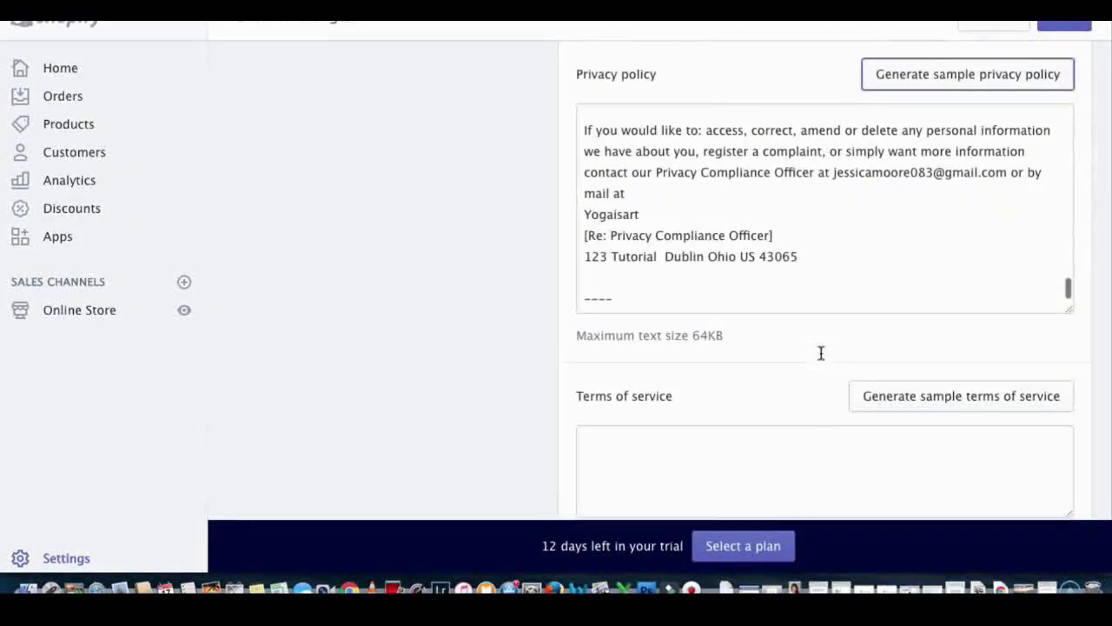
pyautogui.moveTo(834, 174); pyautogui.dragTo(1005, 176)
pyautogui.write('j')
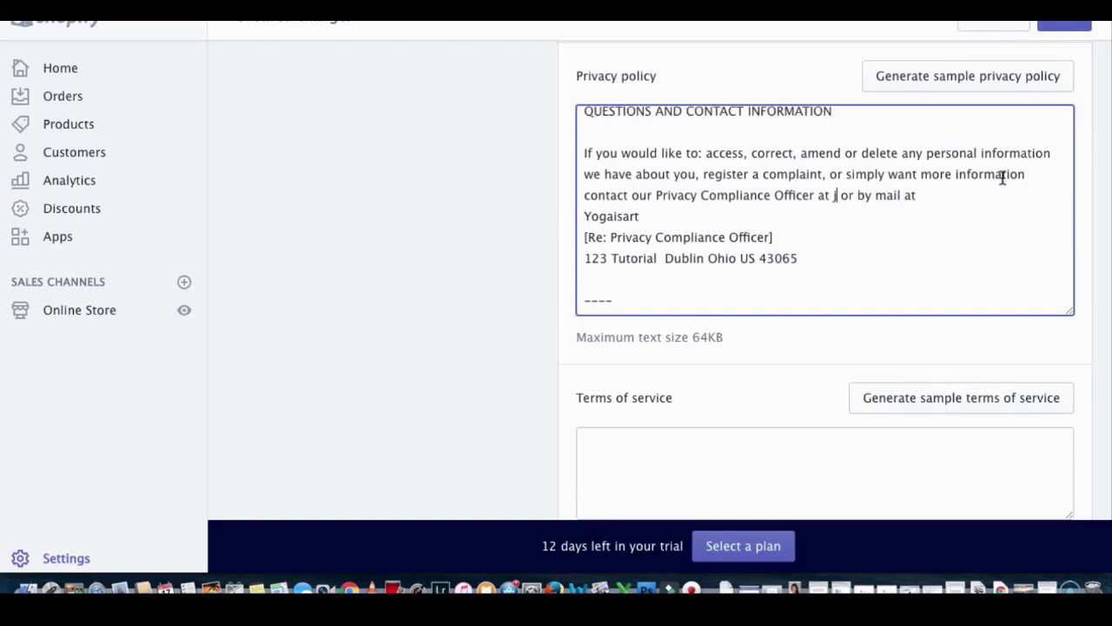
pyautogui.press('BackSpace')
pyautogui.press('super+v')
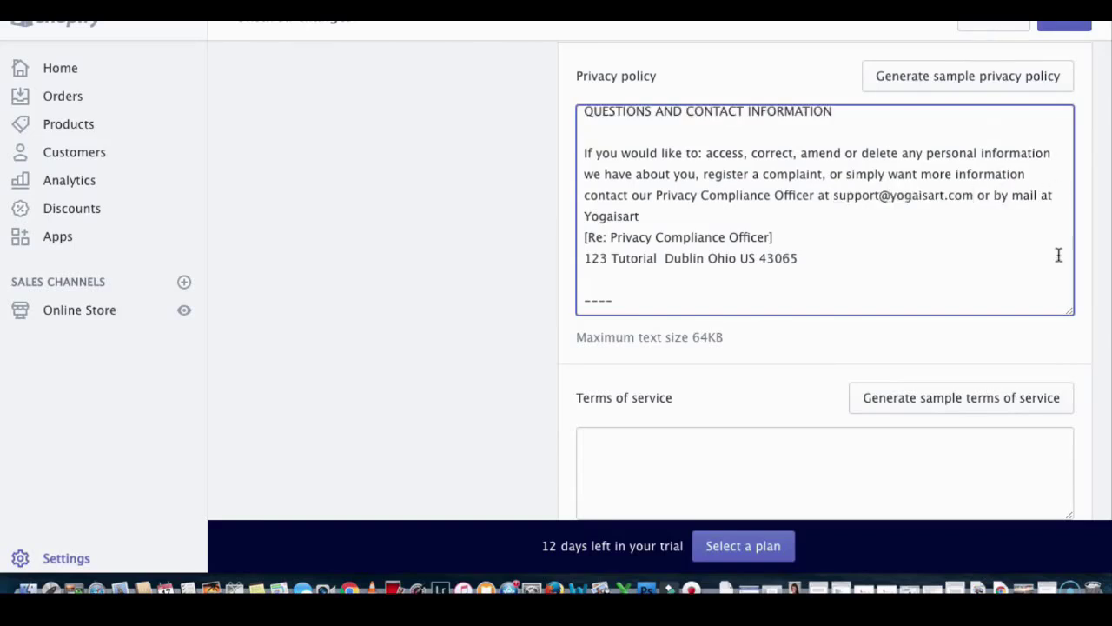
# Step: Generate sample terms of service, swap in the support e-mail, and save the policies
pyautogui.scroll(-3, 897, 272)
pyautogui.click(898, 268)
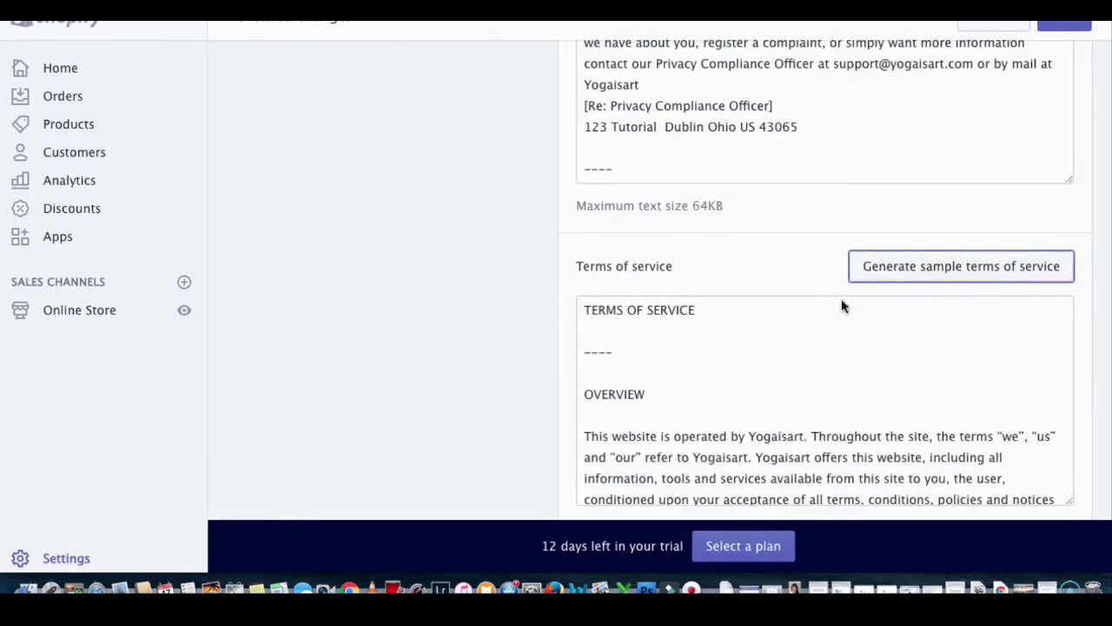
pyautogui.scroll(-10, 768, 344)
pyautogui.scroll(-20, 769, 343)
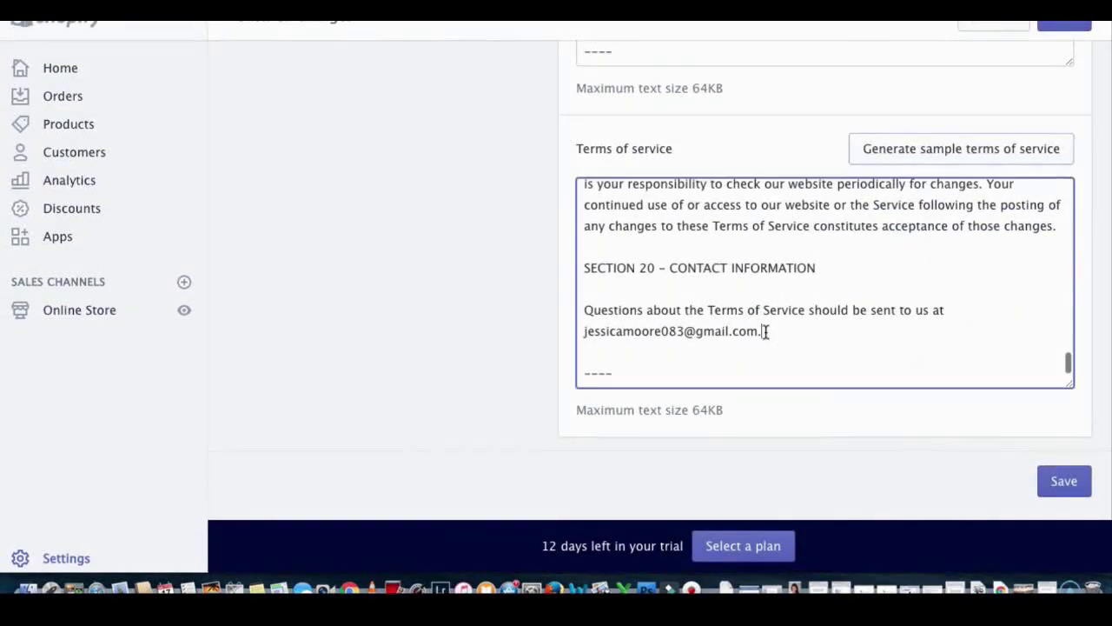
pyautogui.moveTo(764, 331); pyautogui.dragTo(582, 330)
pyautogui.press('BackSpace')
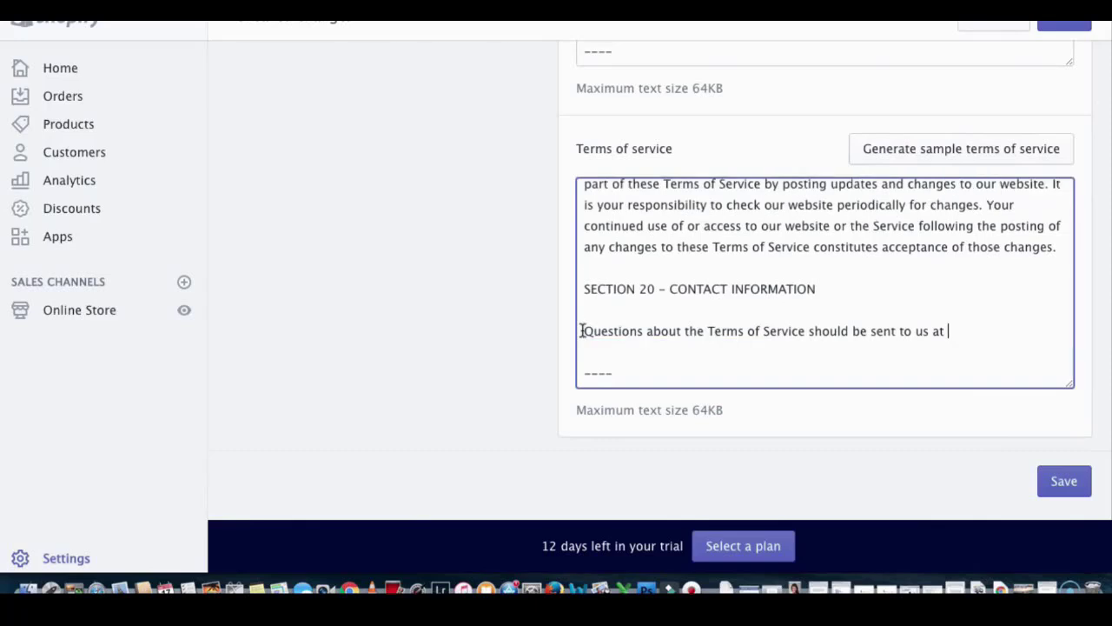
pyautogui.press('super+v')
pyautogui.click(1063, 480)
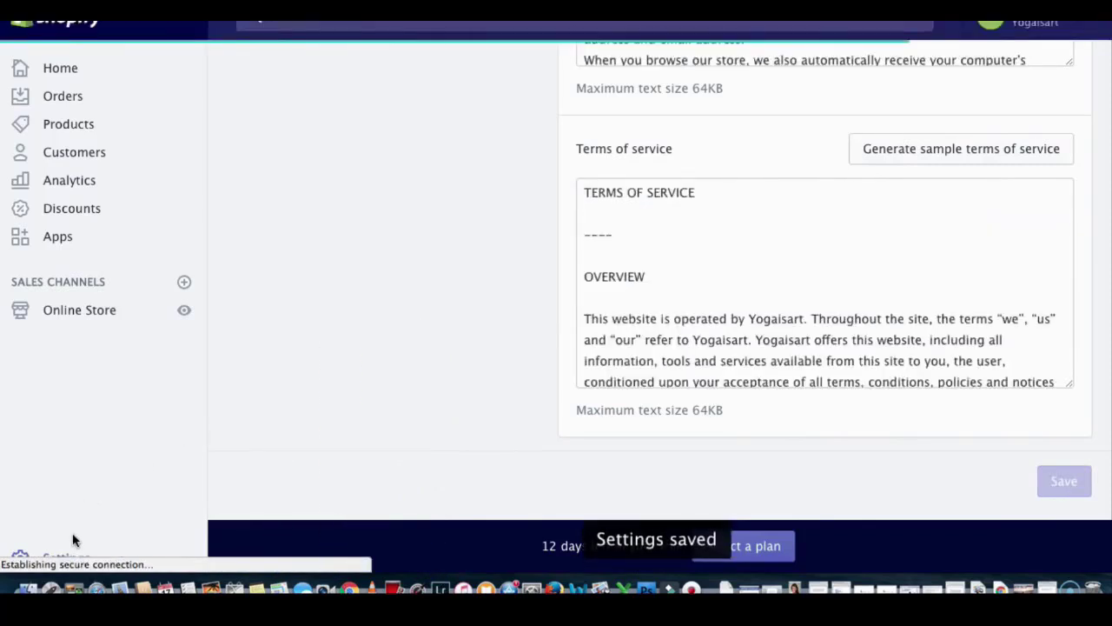
# Step: Check Sales channels in Settings, where Online Store is installed, then open its help article
pyautogui.click(65, 557)
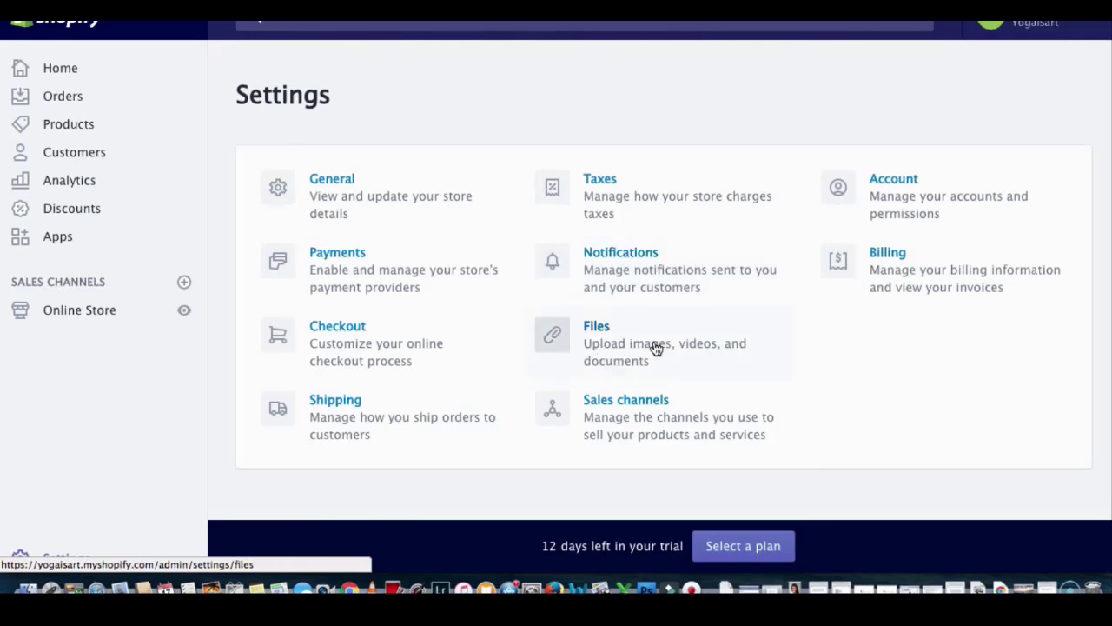
pyautogui.click(624, 404)
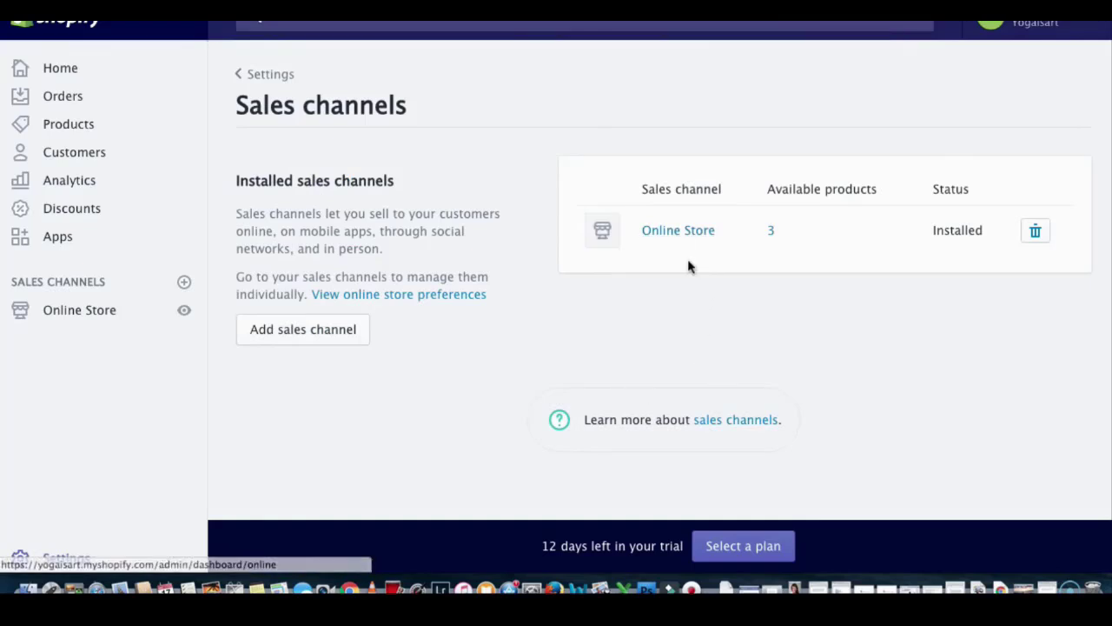
pyautogui.click(714, 420)
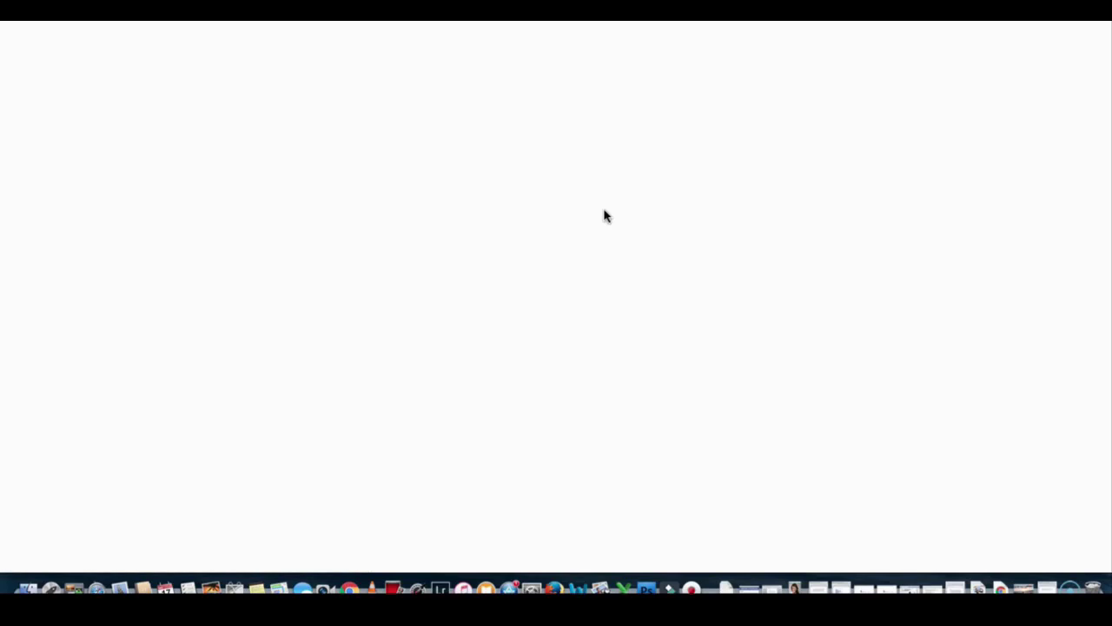
# Step: Read through the online sales channels help article, then bring up the store's Shipping settings
pyautogui.scroll(-10, 623, 327)
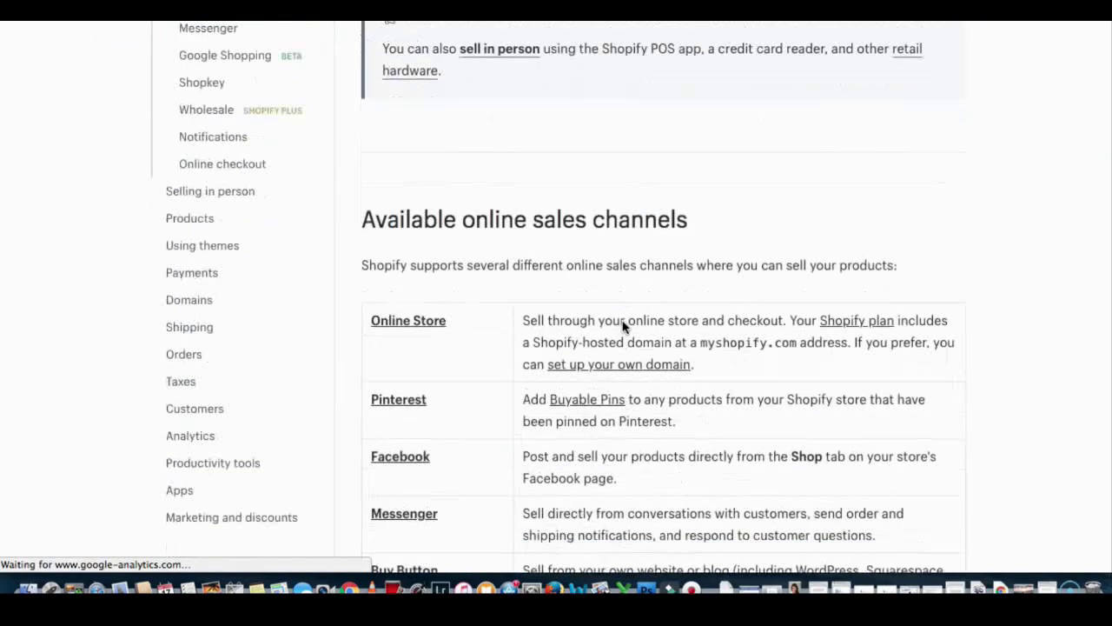
pyautogui.scroll(-3, 623, 326)
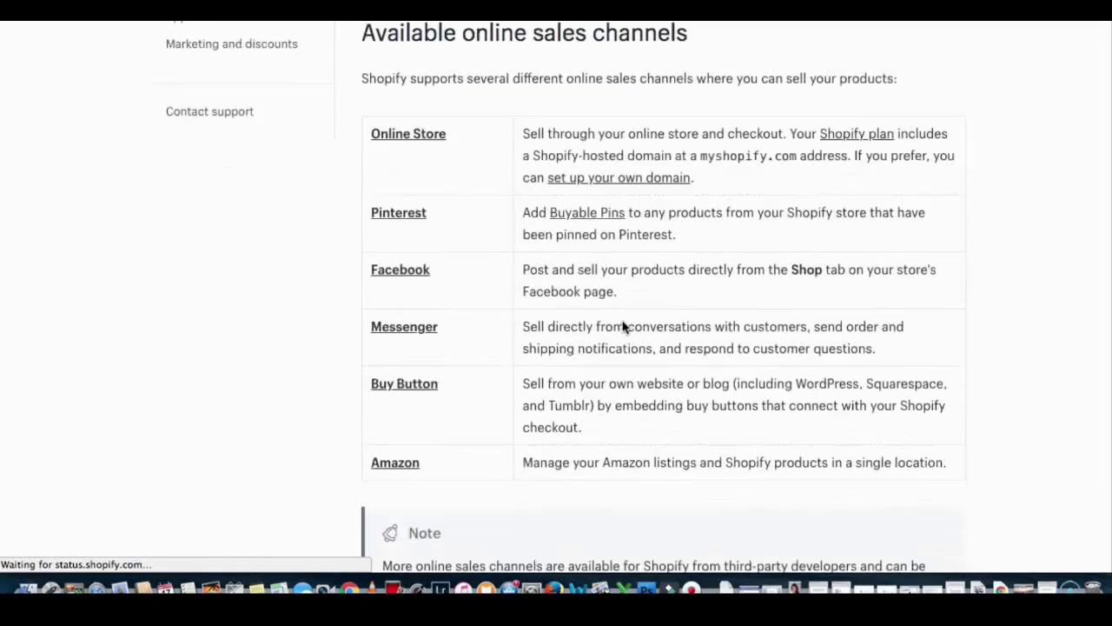
pyautogui.scroll(-10, 566, 297)
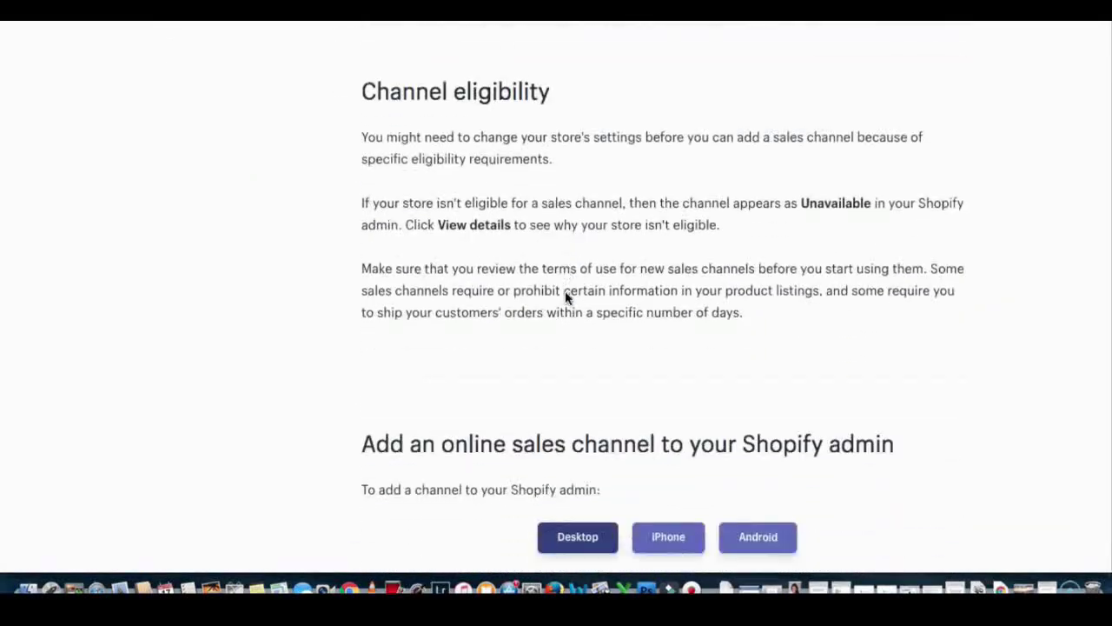
pyautogui.scroll(-12, 565, 297)
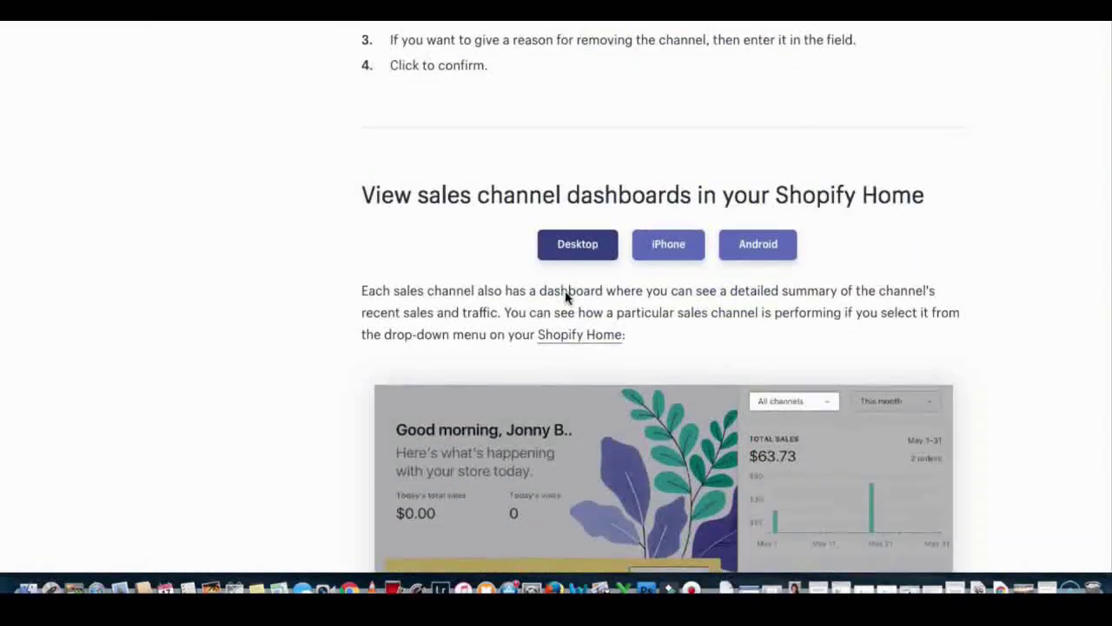
pyautogui.scroll(20, 565, 297)
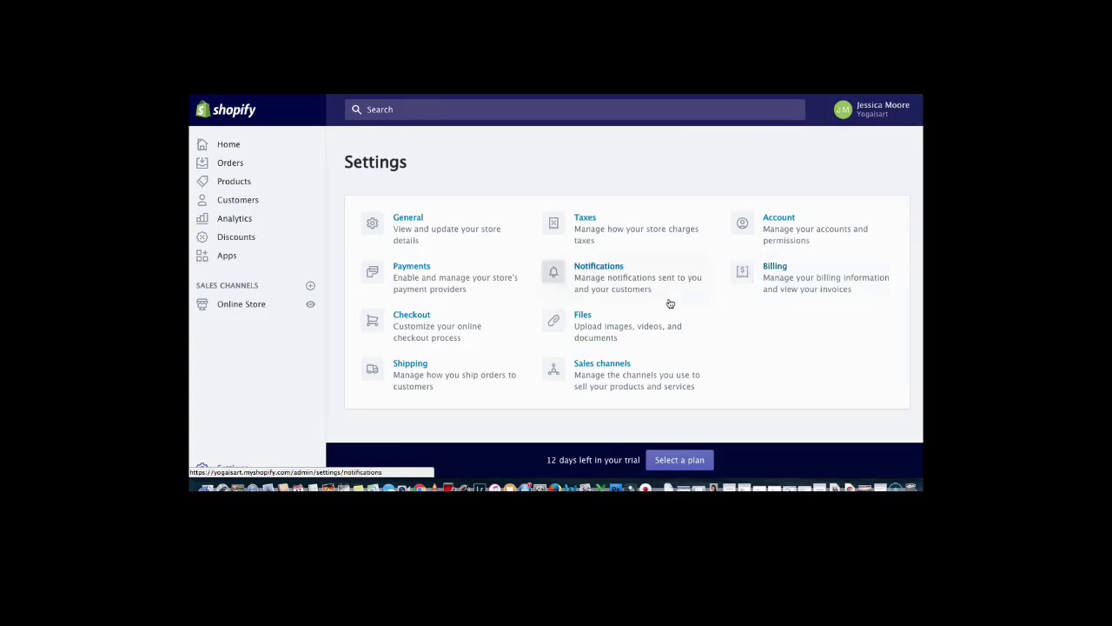
pyautogui.click(407, 363)
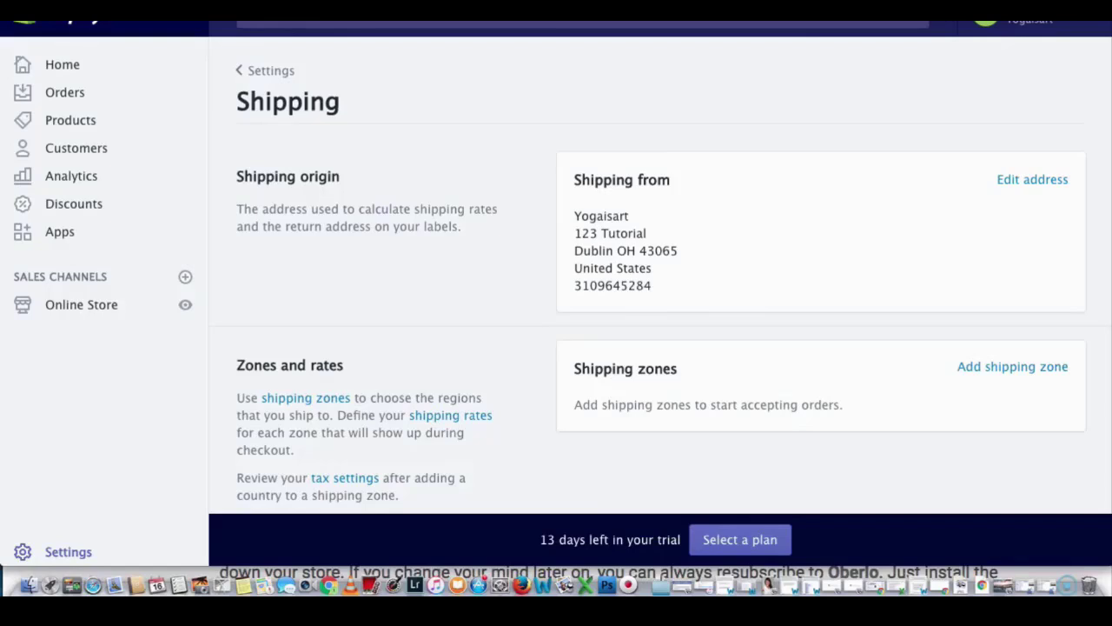
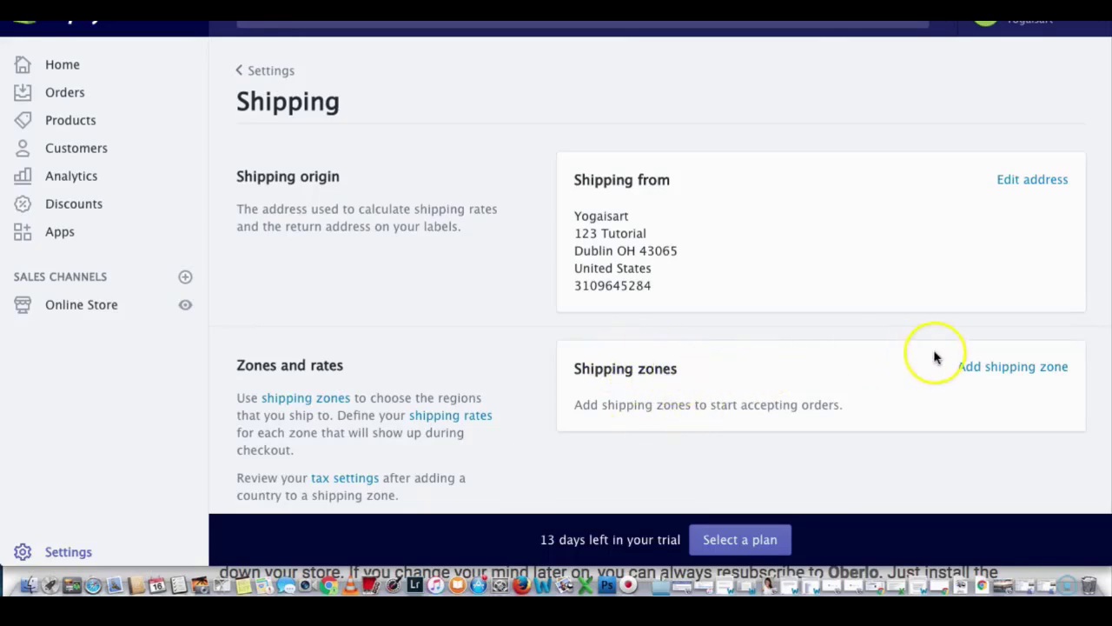
# Step: Create a new shipping zone and enter 'Free Shipping Big 4' as its name
pyautogui.click(973, 369)
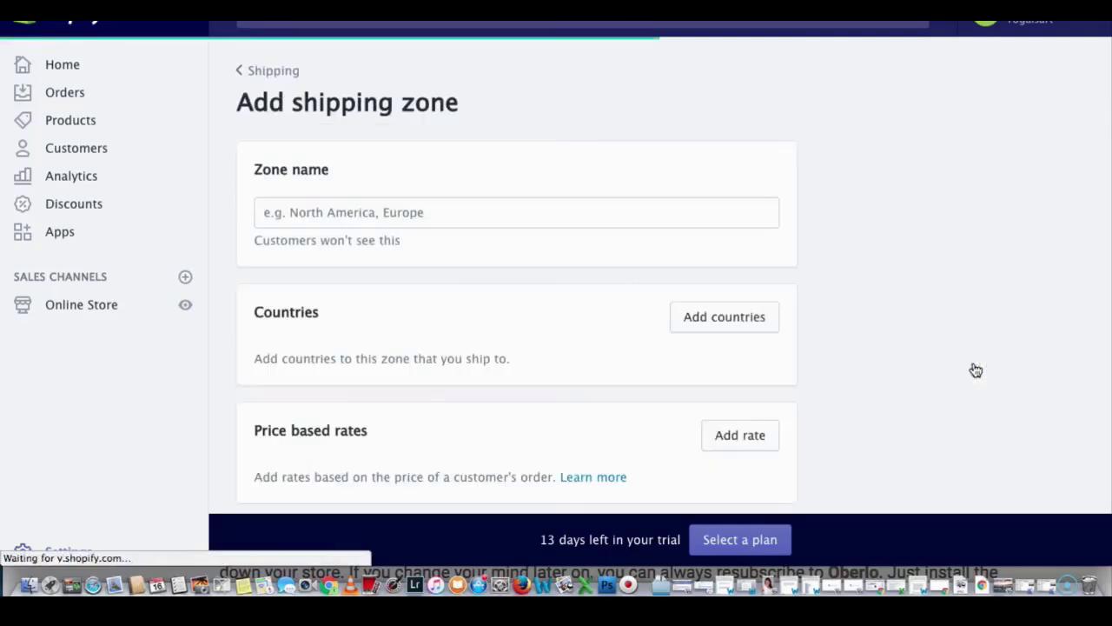
pyautogui.click(351, 213)
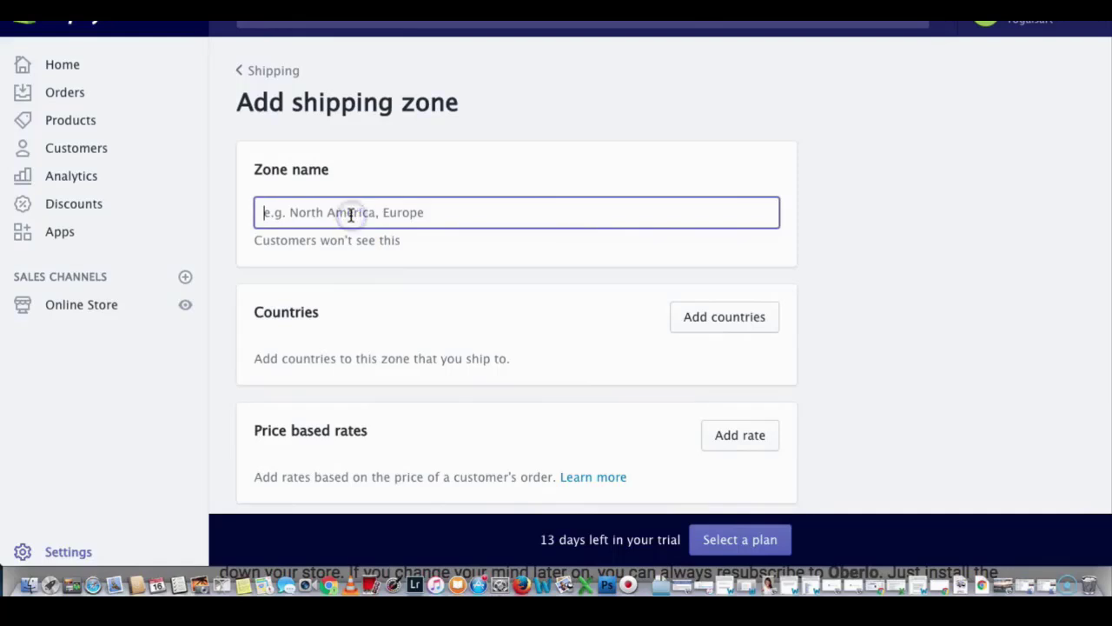
pyautogui.write('Fre')
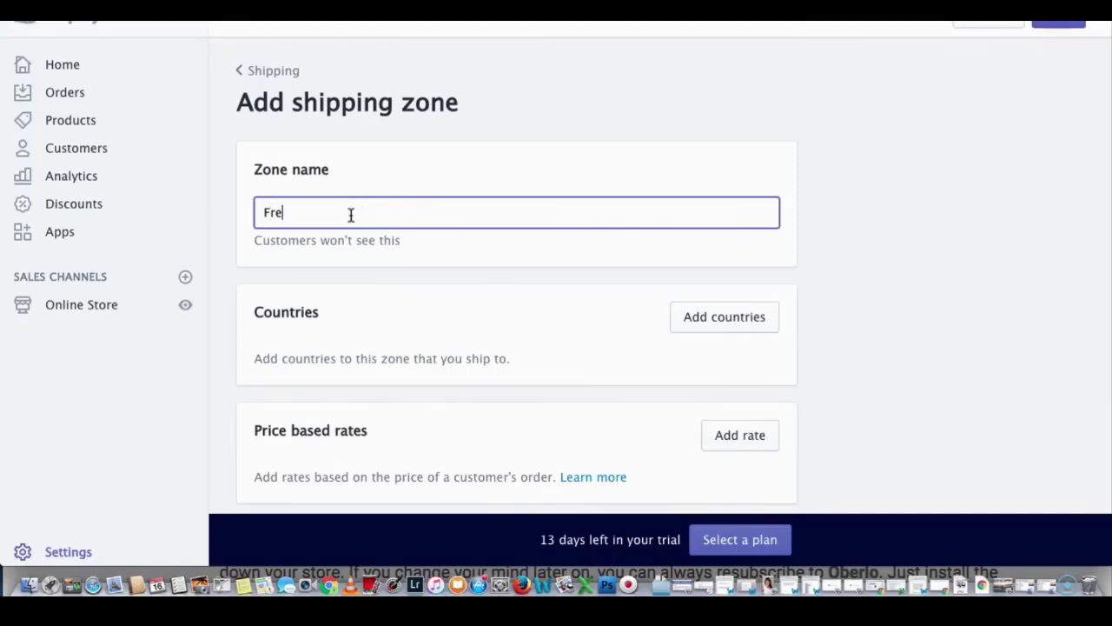
pyautogui.write('e Shipping Big 4')
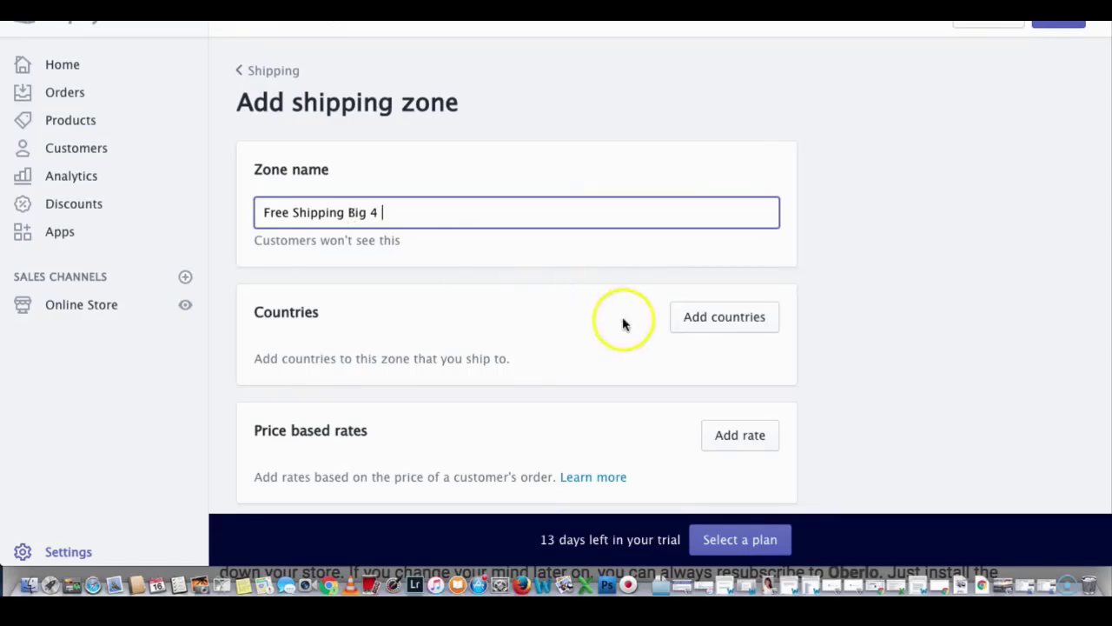
# Step: Search the zone's country list and select the United States and United Kingdom
pyautogui.click(695, 323)
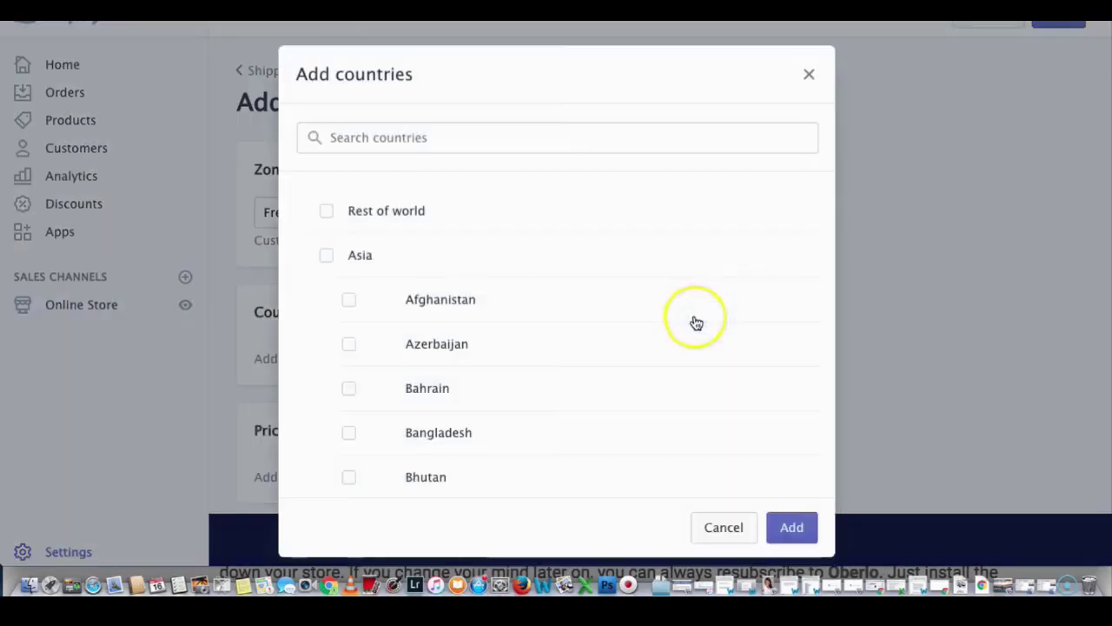
pyautogui.click(454, 136)
pyautogui.write('UNI')
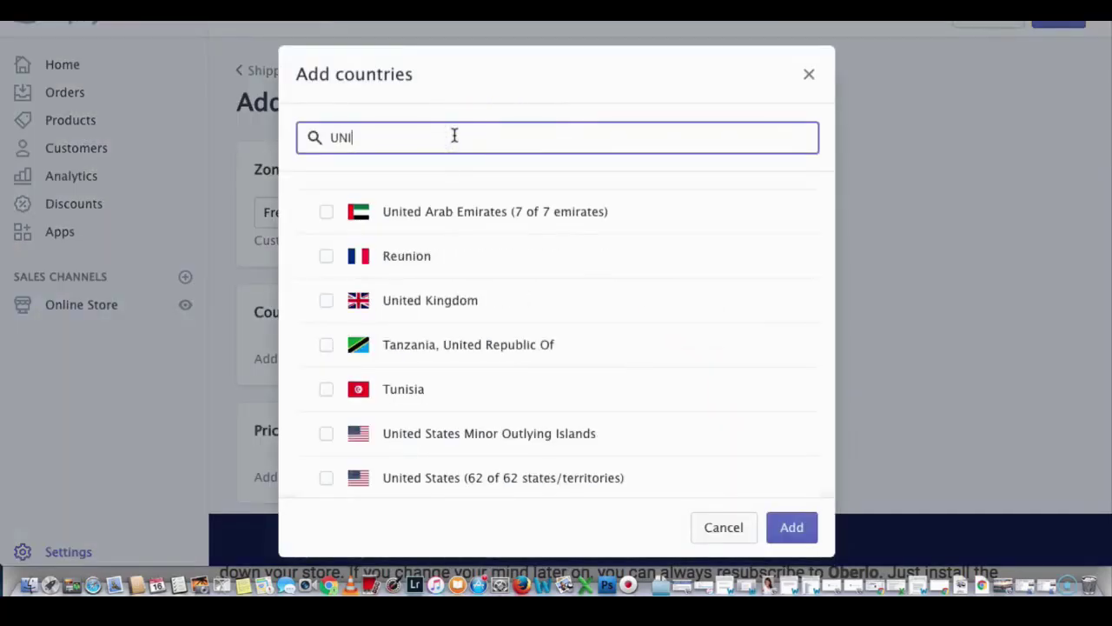
pyautogui.click(326, 477)
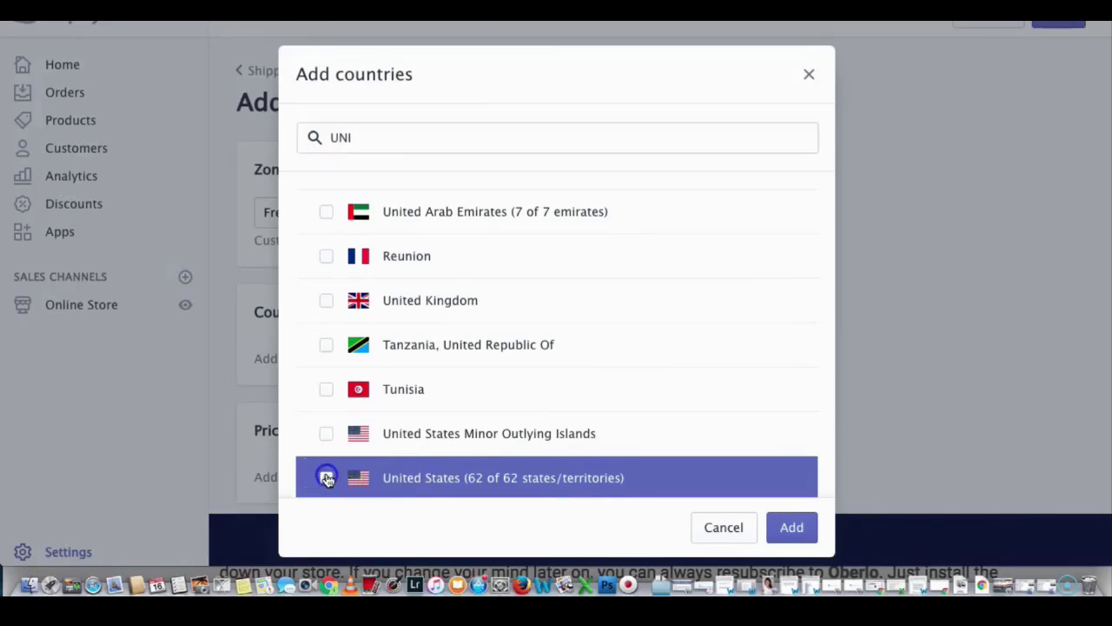
pyautogui.click(325, 301)
# Step: Also select Australia and Canada, then add all four countries to the zone
pyautogui.click(405, 136)
pyautogui.press('BackSpace')
pyautogui.press('BackSpace')
pyautogui.press('BackSpace')
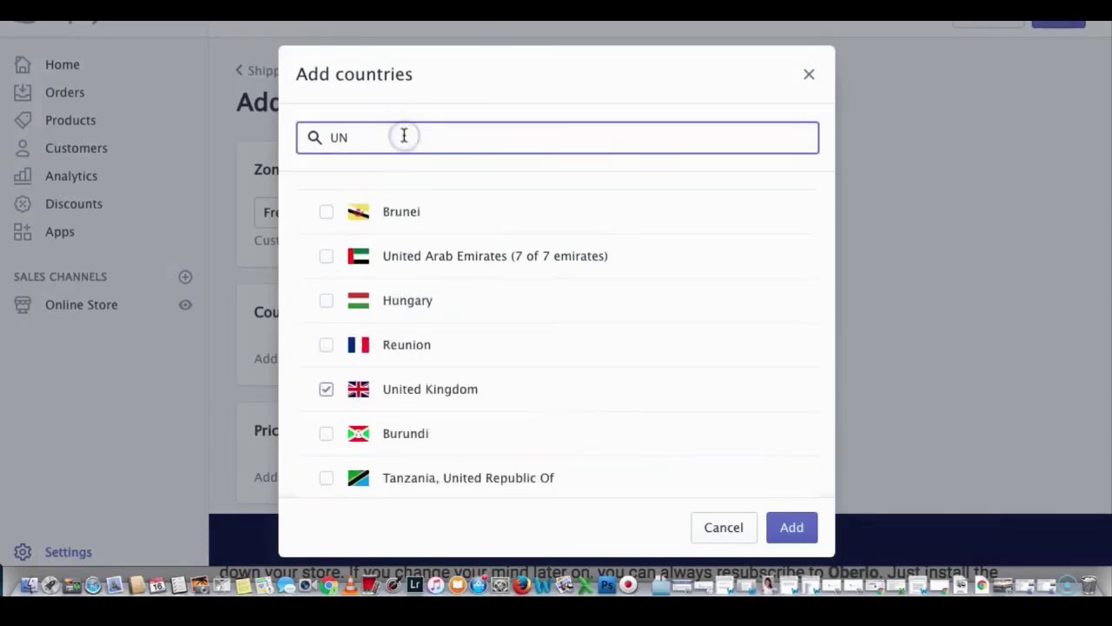
pyautogui.write('AU')
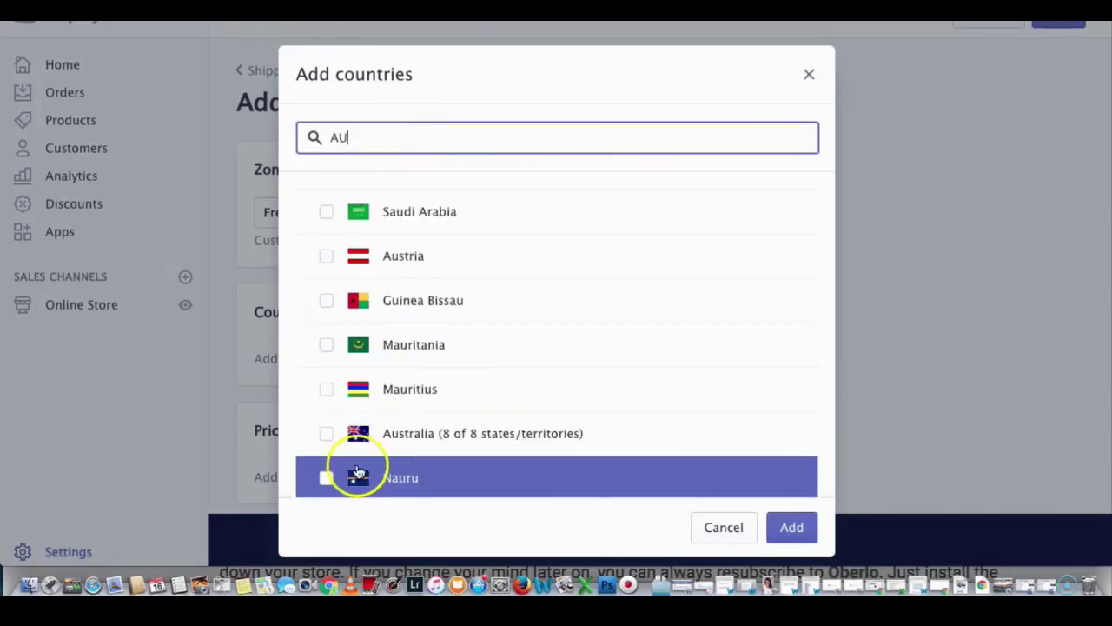
pyautogui.click(326, 433)
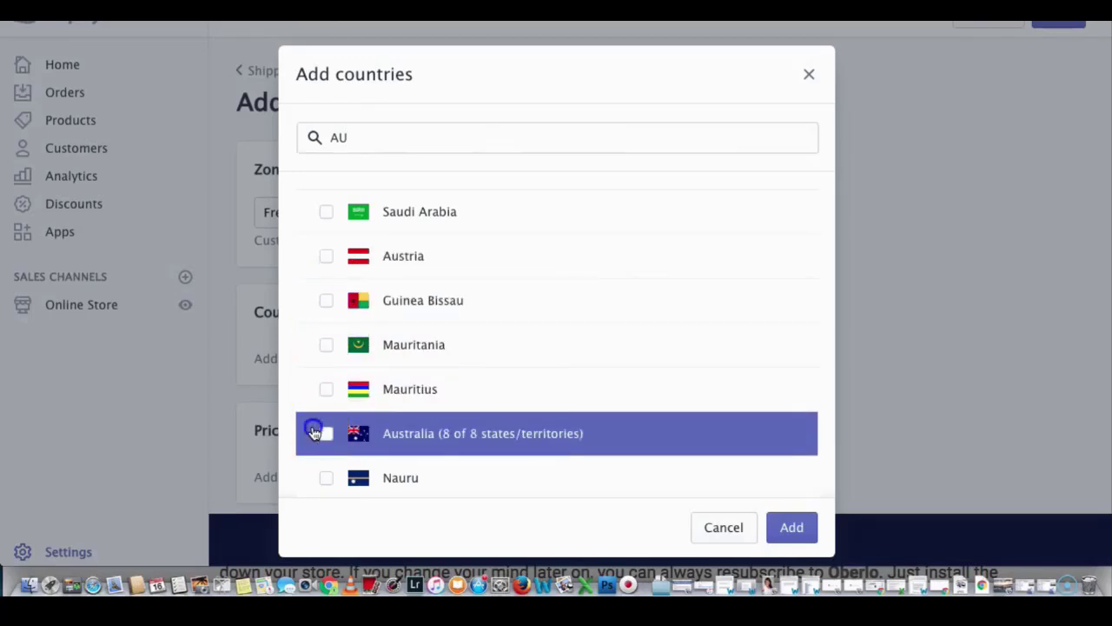
pyautogui.click(359, 137)
pyautogui.press('BackSpace')
pyautogui.press('BackSpace')
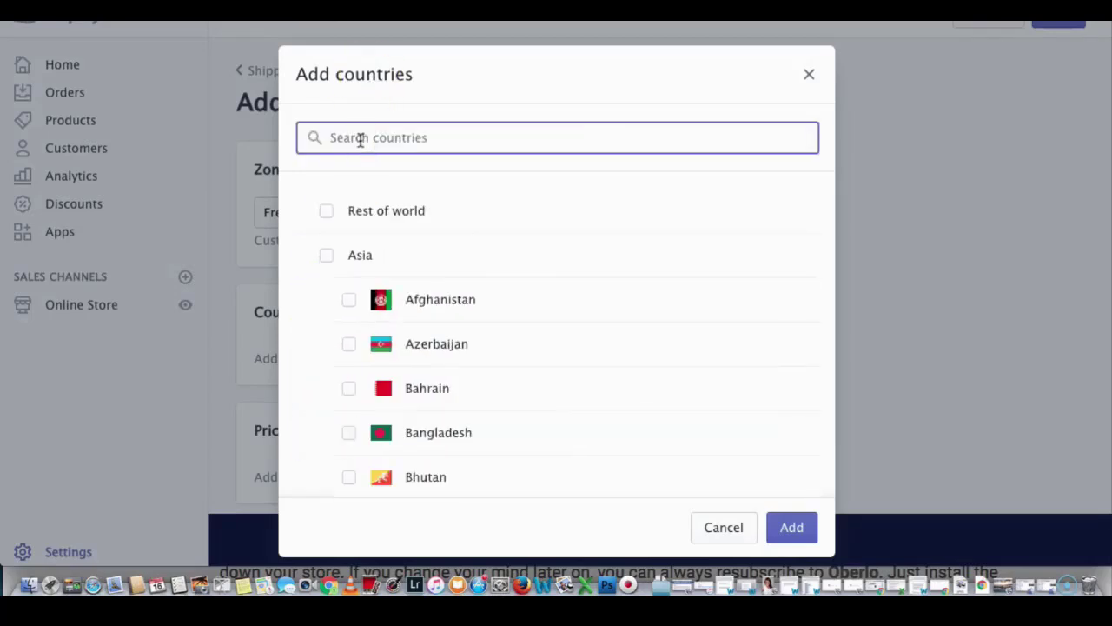
pyautogui.write('CAND')
pyautogui.press('BackSpace')
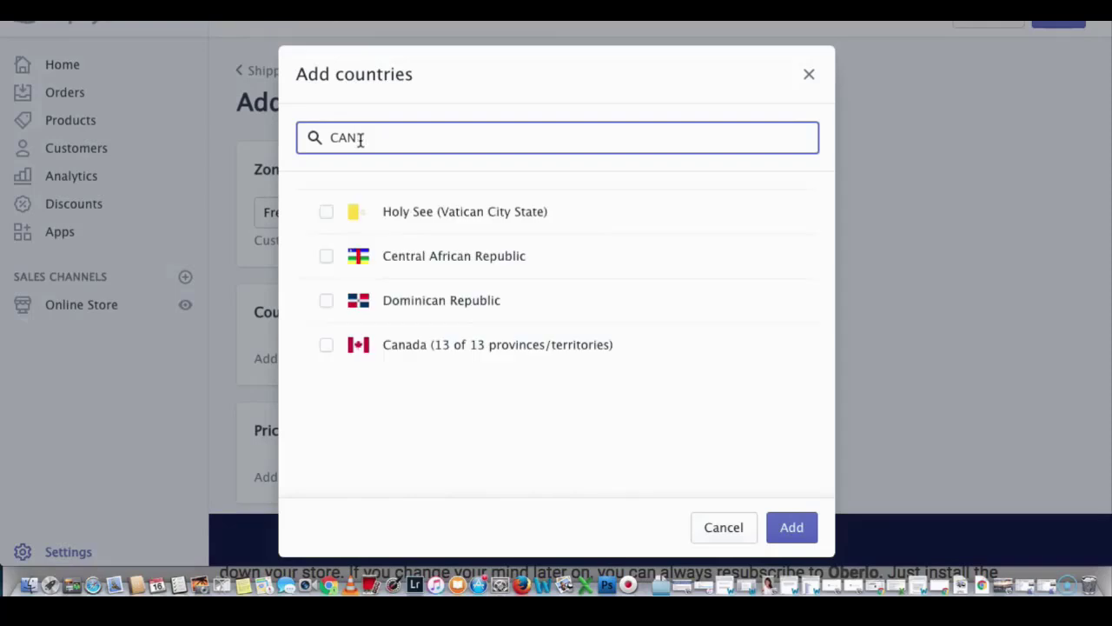
pyautogui.click(326, 344)
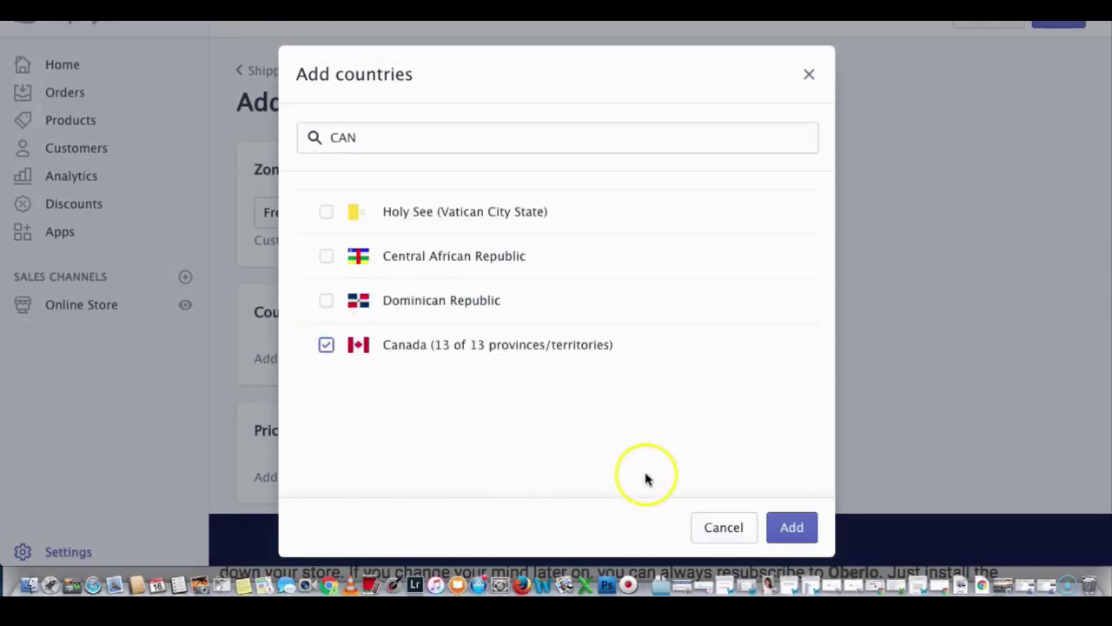
pyautogui.click(786, 527)
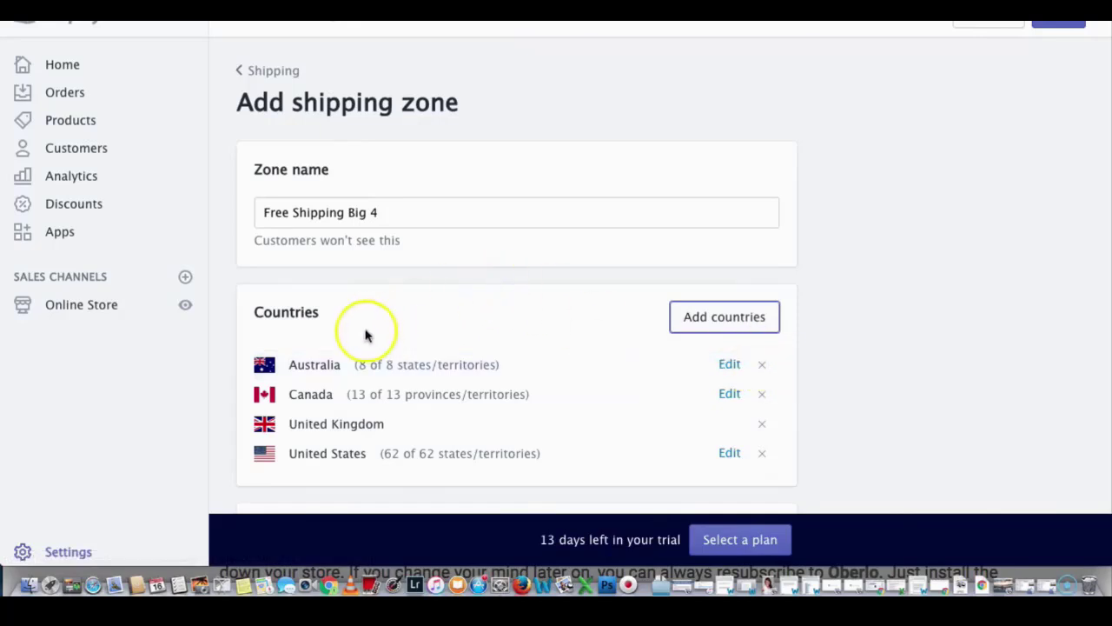
# Step: Add a price based rate named 'Free Shipping' that is free for orders from $0.00 up
pyautogui.scroll(-5, 421, 362)
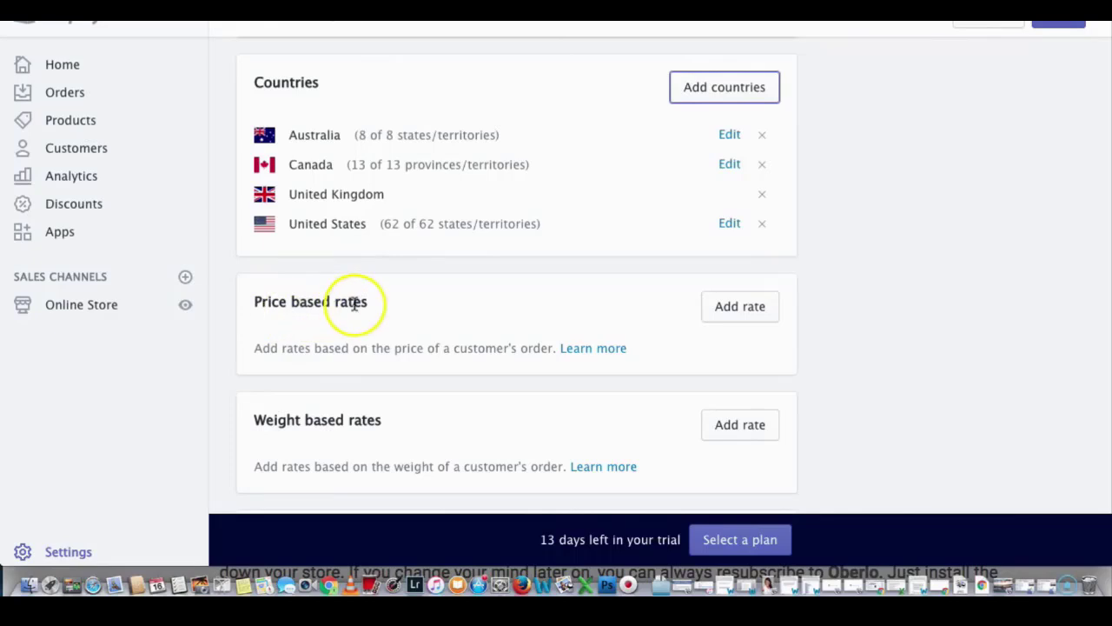
pyautogui.click(735, 309)
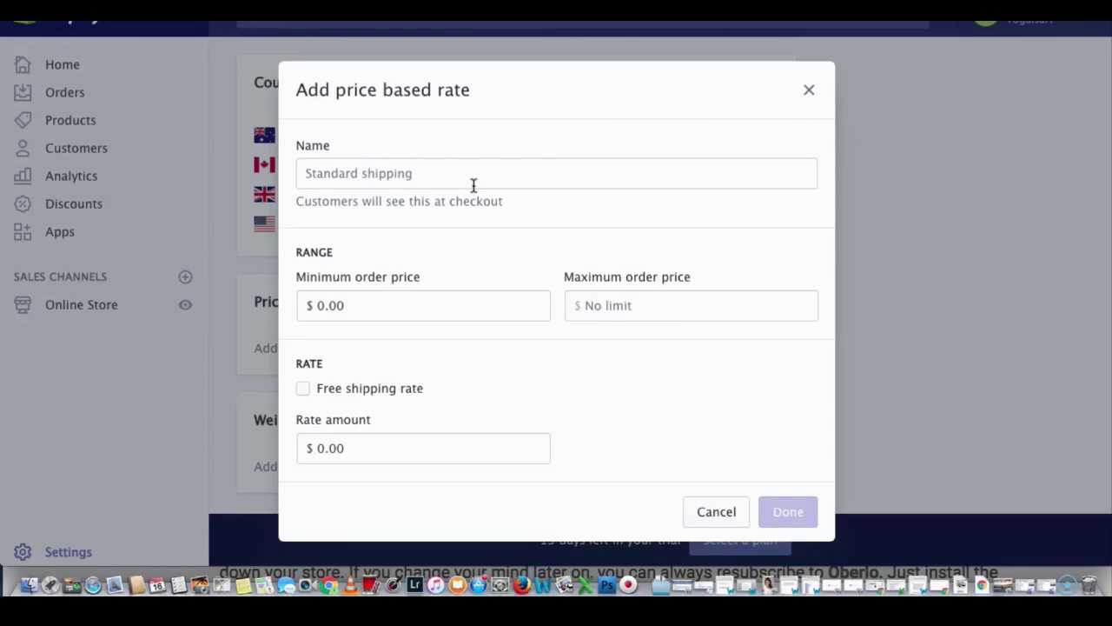
pyautogui.click(473, 185)
pyautogui.write('FR')
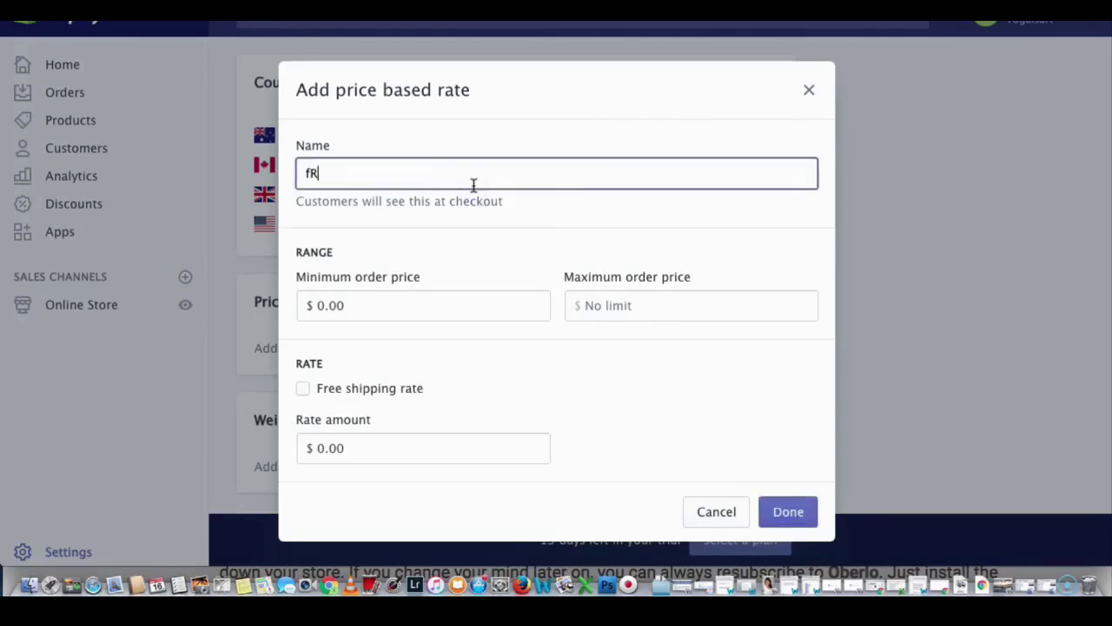
pyautogui.press('BackSpace')
pyautogui.press('BackSpace')
pyautogui.write('Free Shipping')
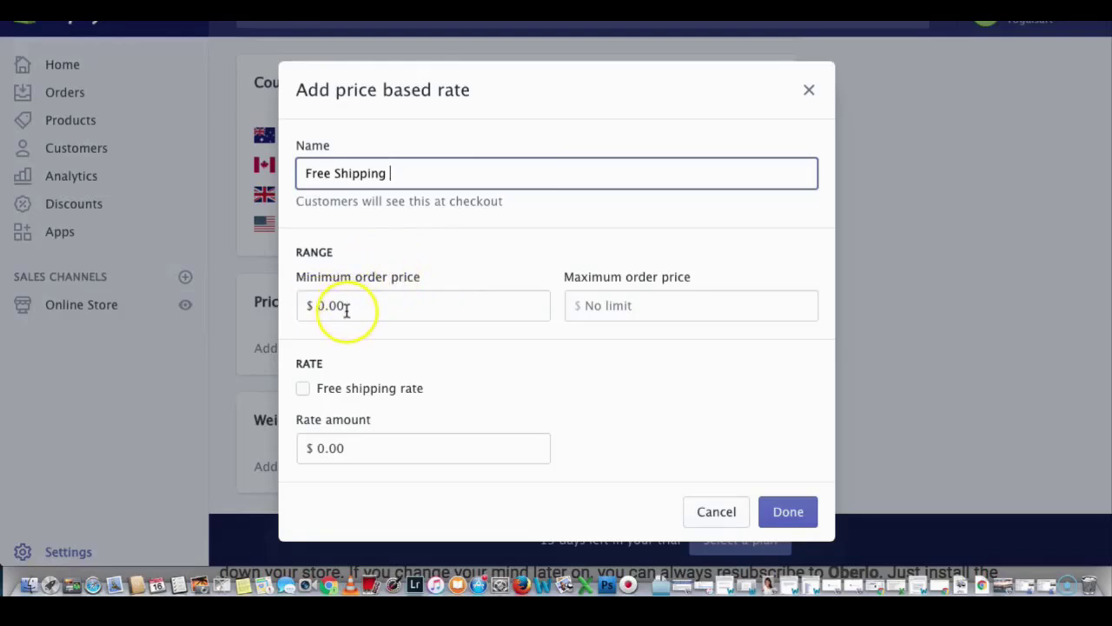
pyautogui.click(304, 389)
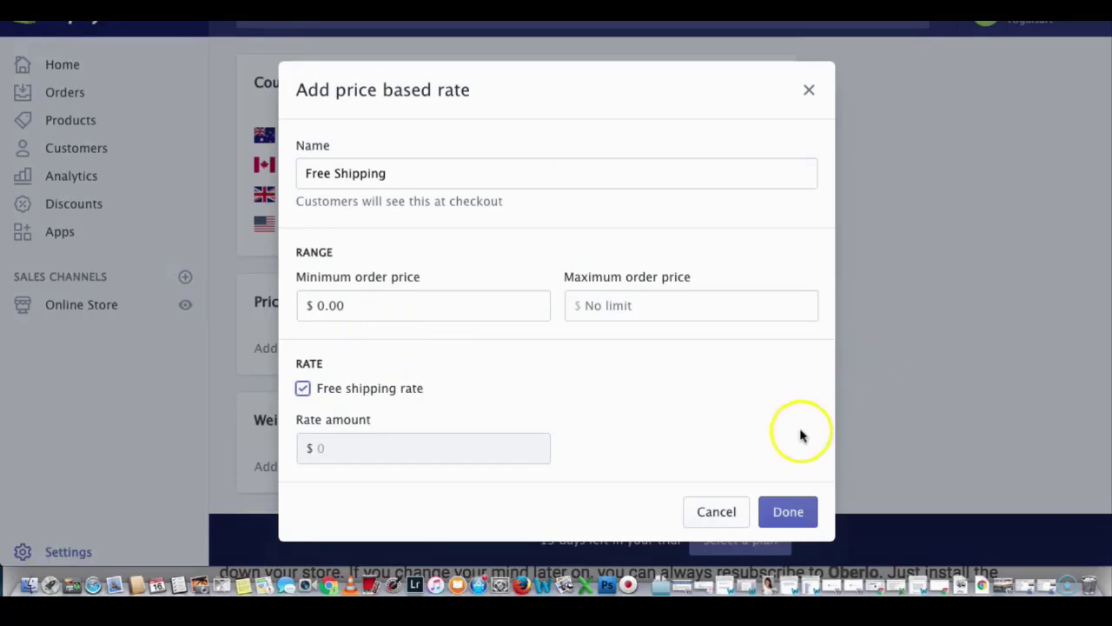
pyautogui.click(786, 511)
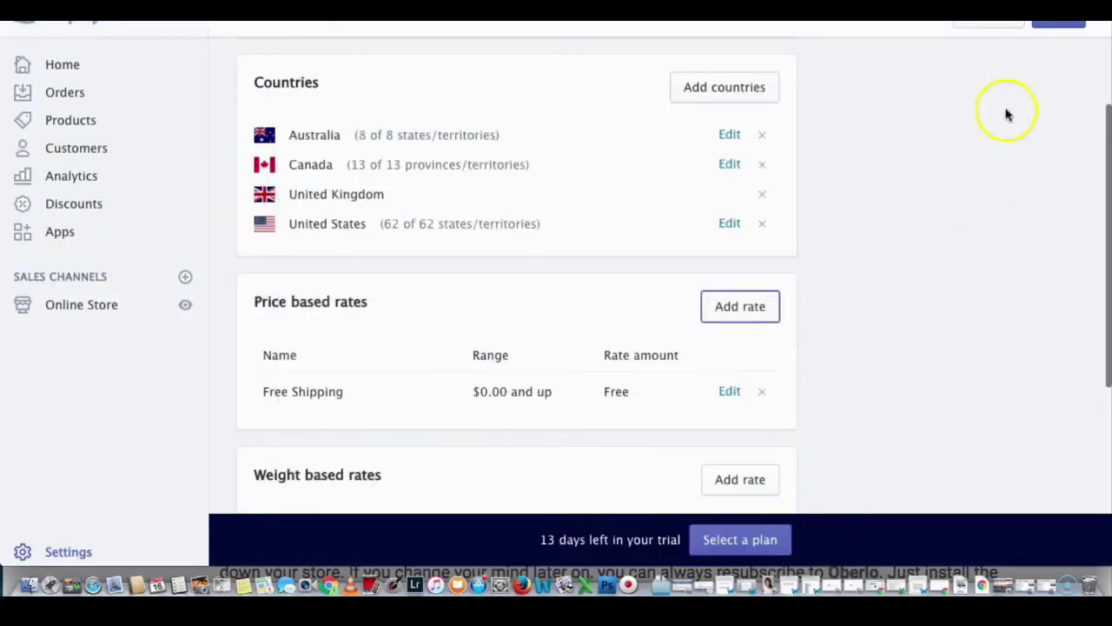
# Step: Save the Free Shipping Big 4 zone, return to Settings, then switch to the Google tab
pyautogui.click(1058, 19)
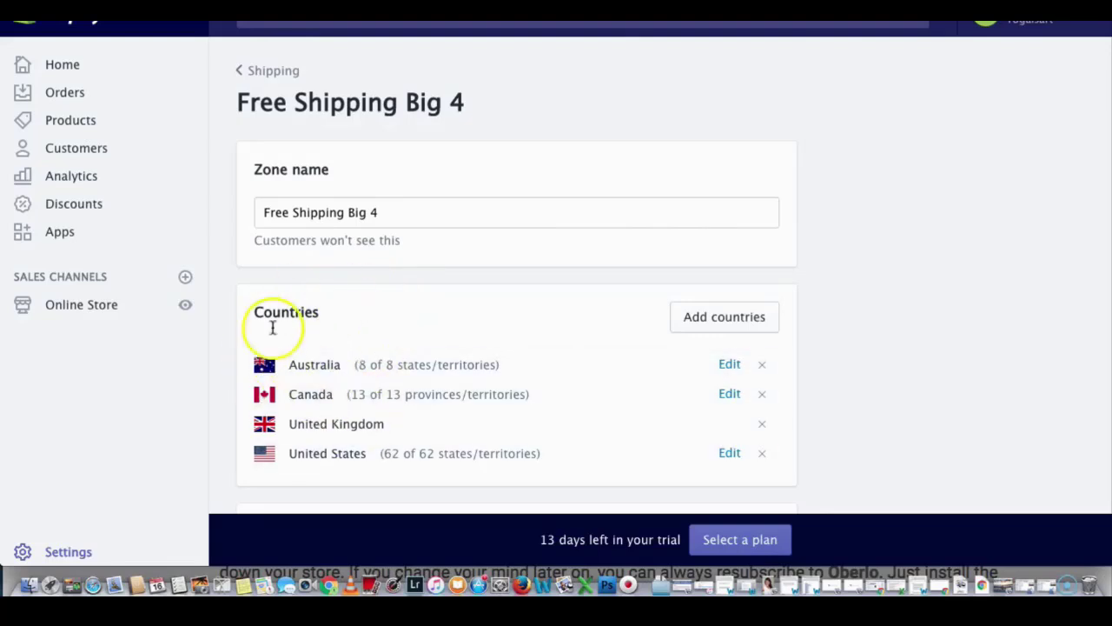
pyautogui.click(68, 552)
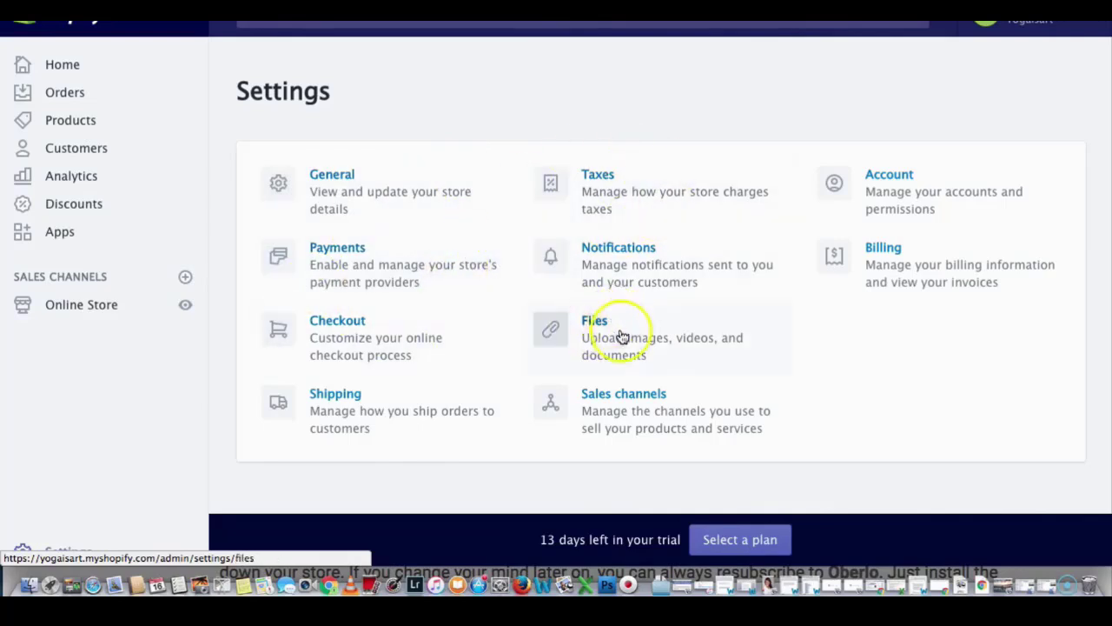
pyautogui.click(374, 356)
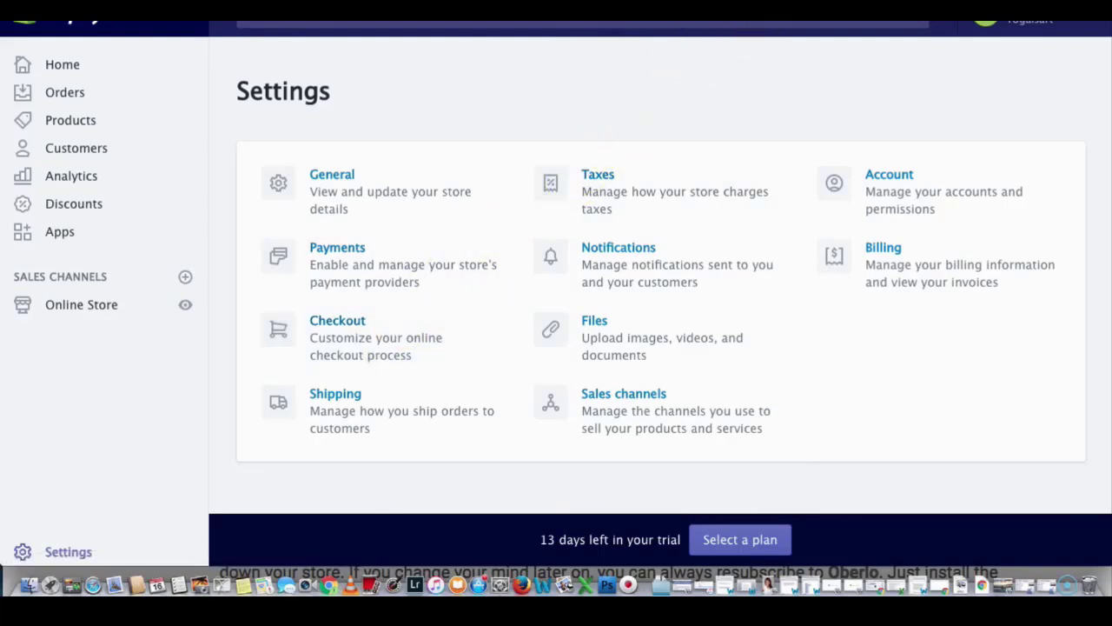
pyautogui.click(765, 22)
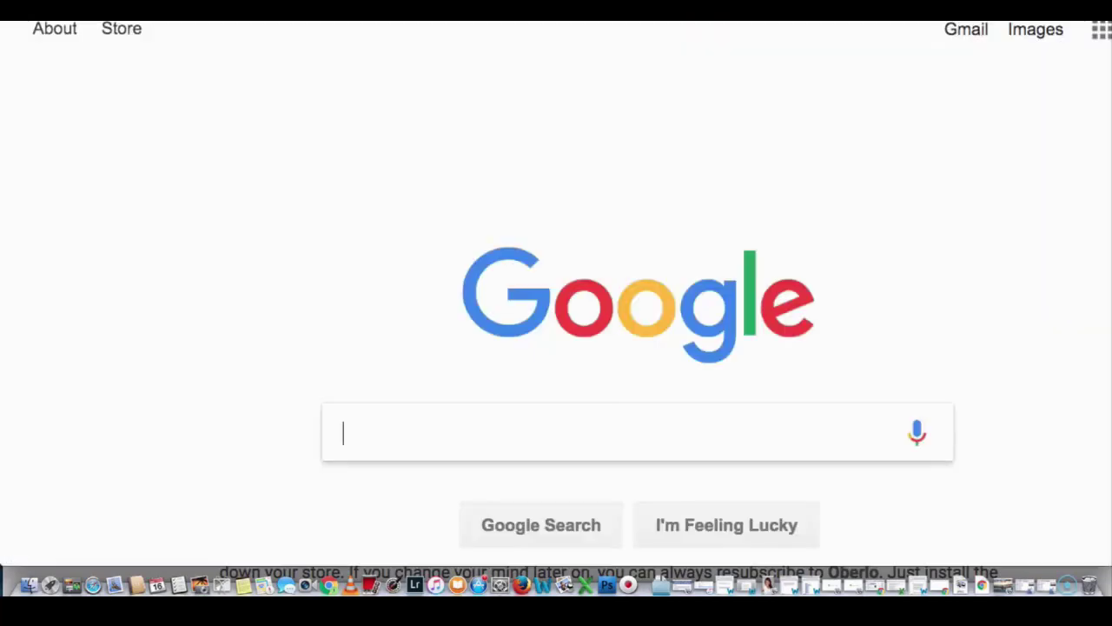
# Step: Search Google for the Oberlo Chrome extension and add it to Chrome from the Web Store
pyautogui.click(380, 404)
pyautogui.write('ober')
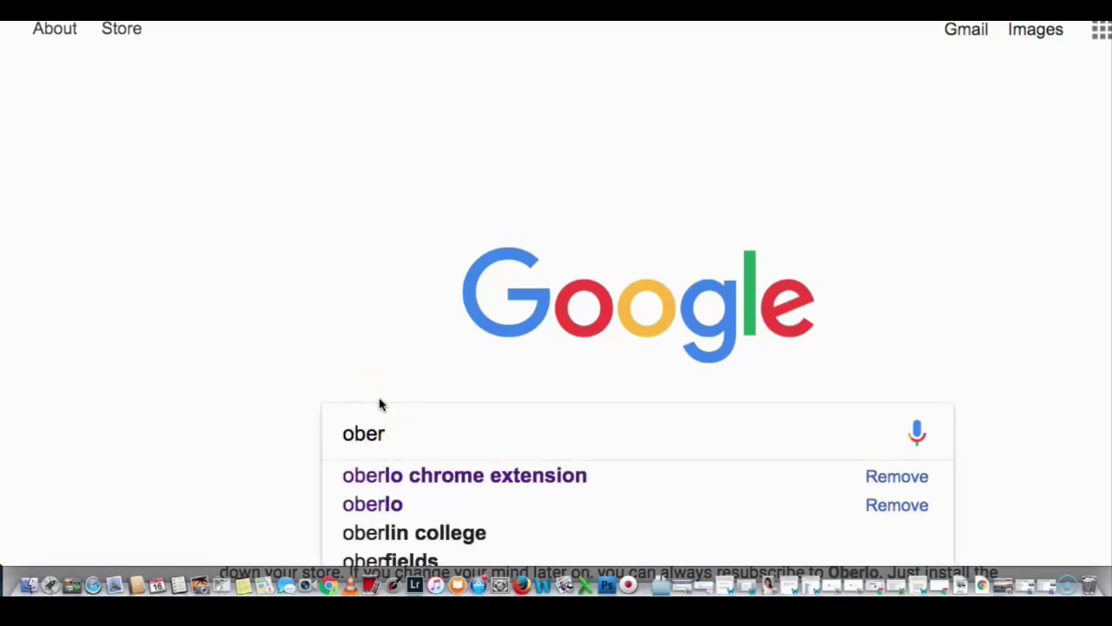
pyautogui.press('Down')
pyautogui.press('Escape')
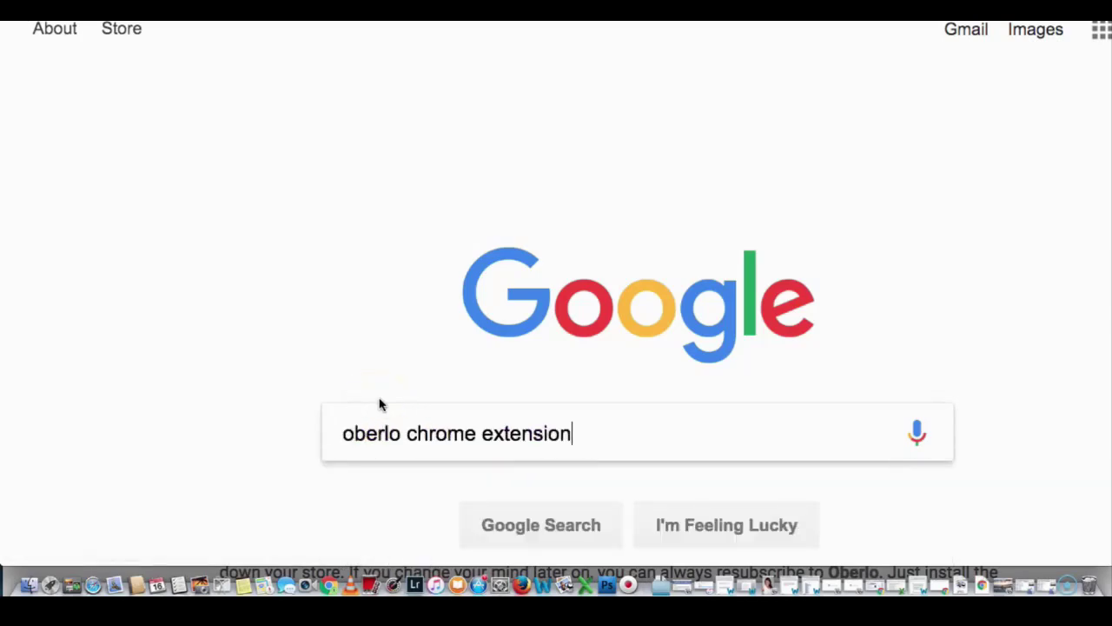
pyautogui.press('Return')
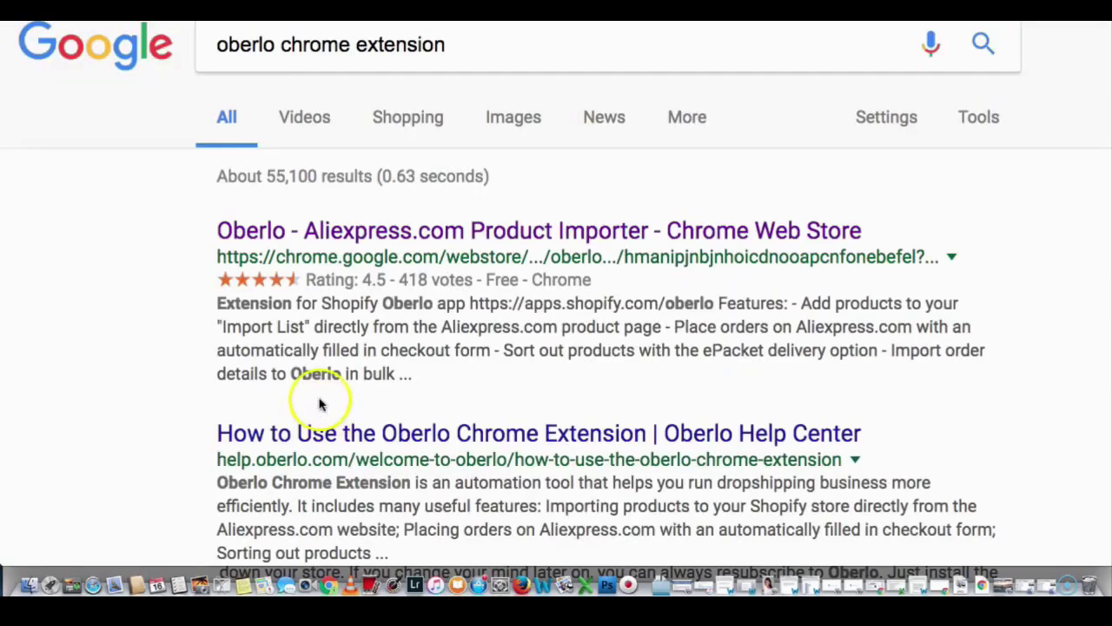
pyautogui.click(358, 237)
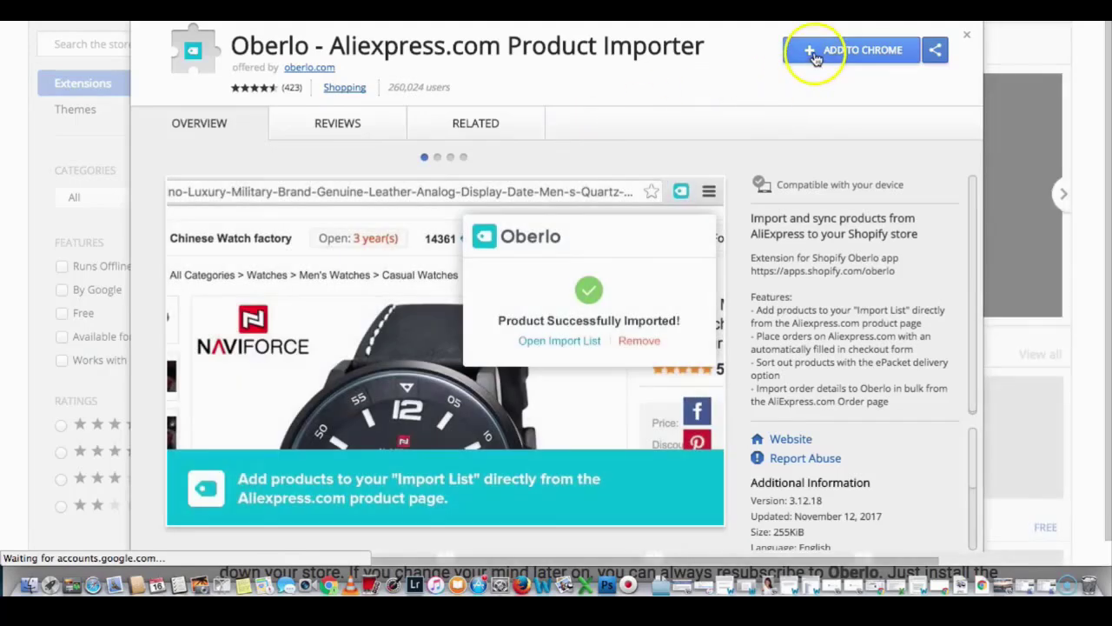
pyautogui.click(814, 52)
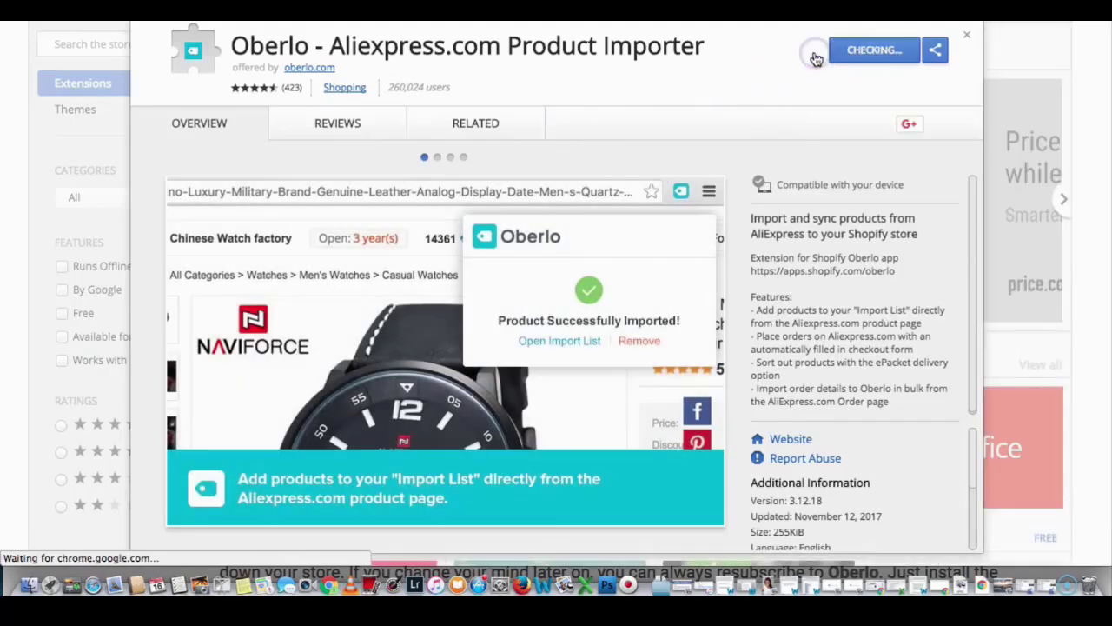
pyautogui.click(693, 148)
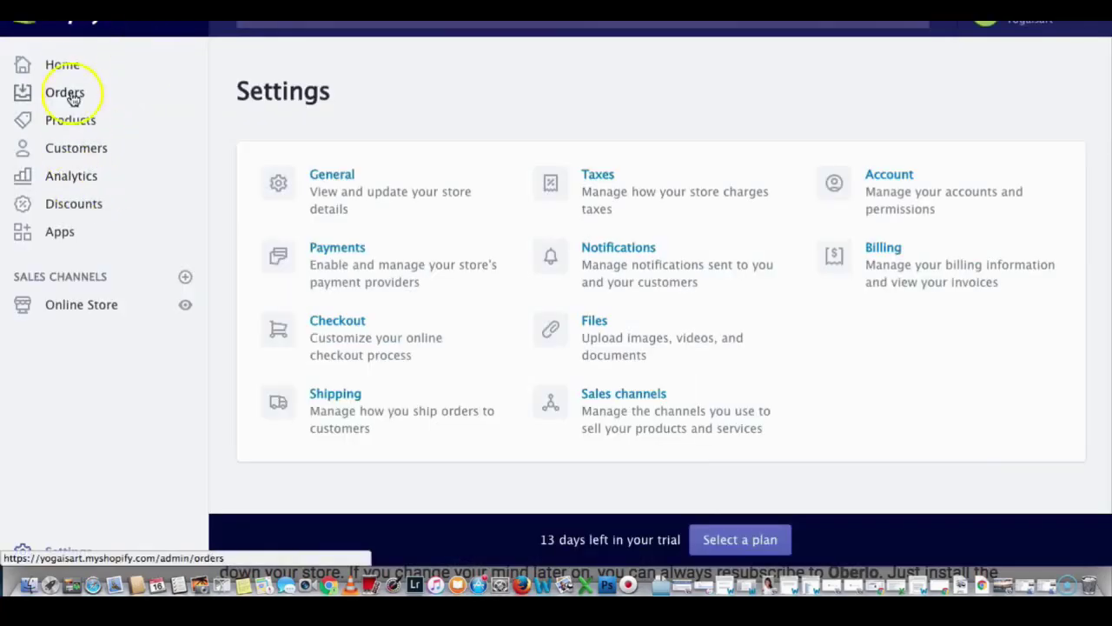
# Step: From Apps, search the Shopify App Store for 'ober' and choose Get on the Oberlo listing
pyautogui.click(65, 62)
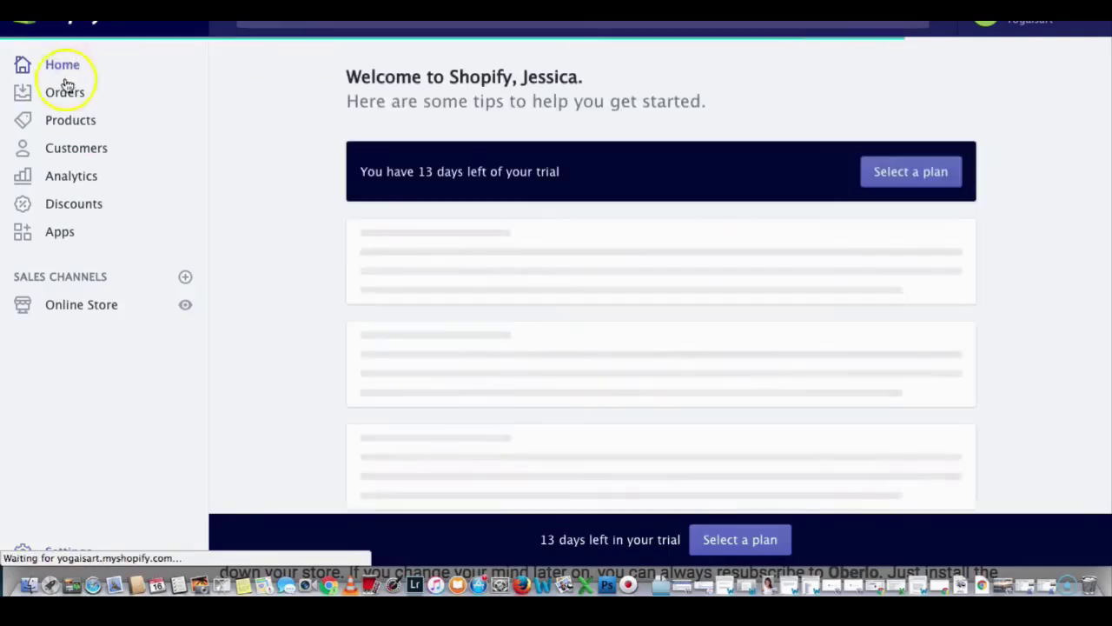
pyautogui.click(60, 232)
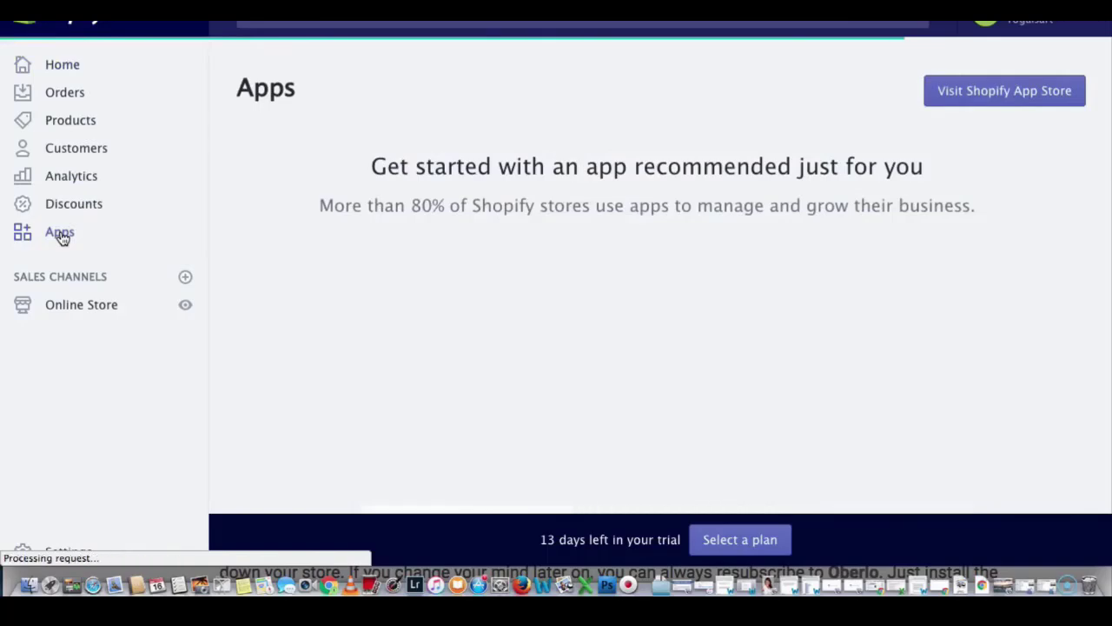
pyautogui.click(963, 98)
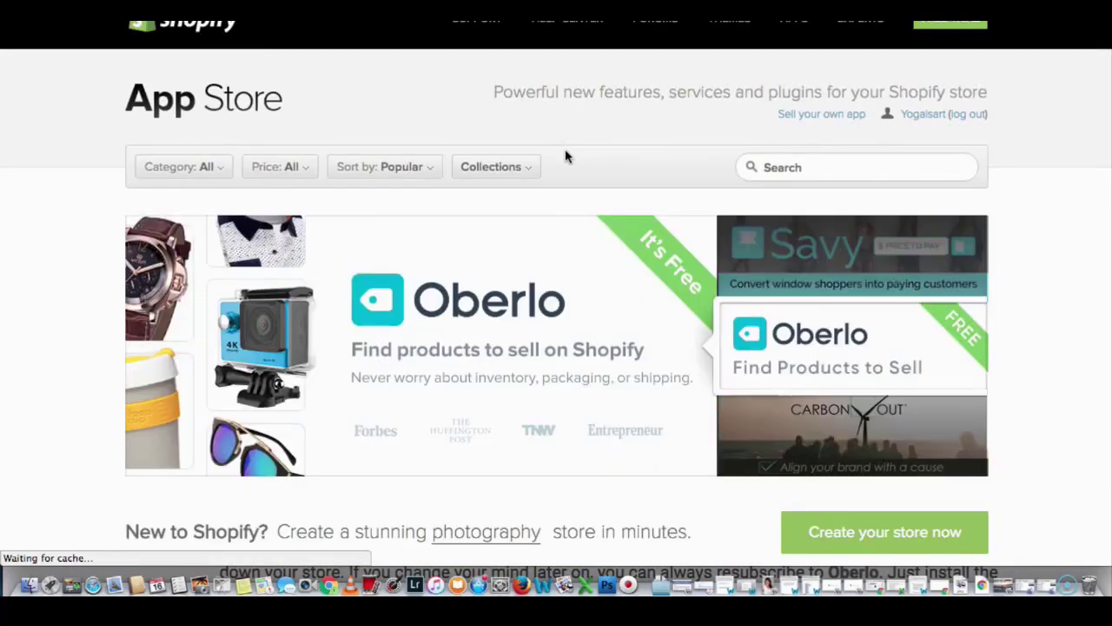
pyautogui.click(772, 166)
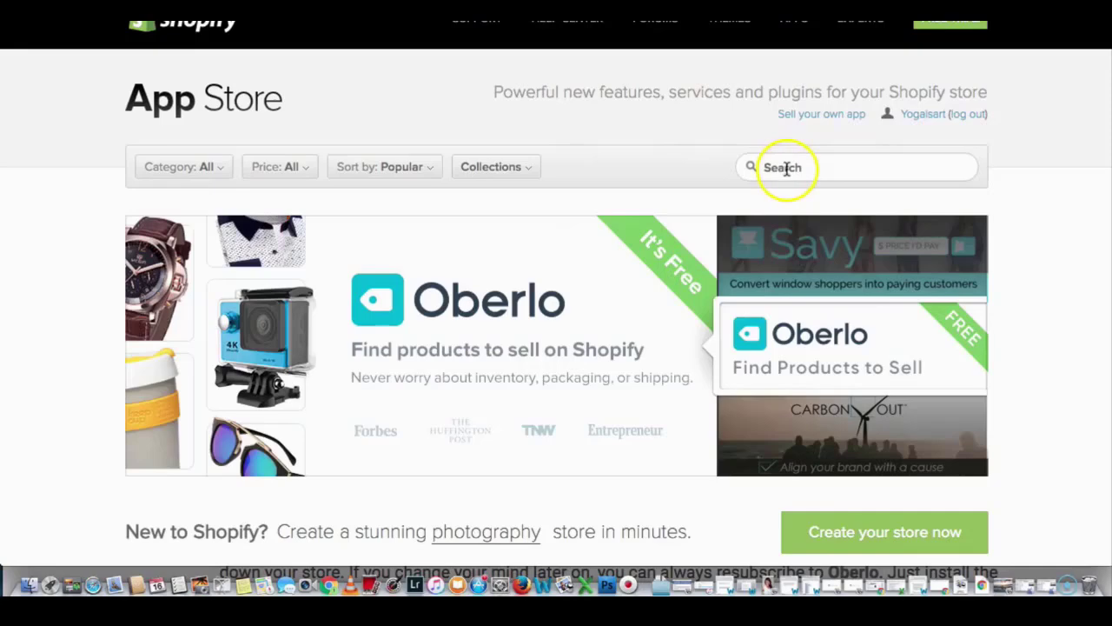
pyautogui.write('o')
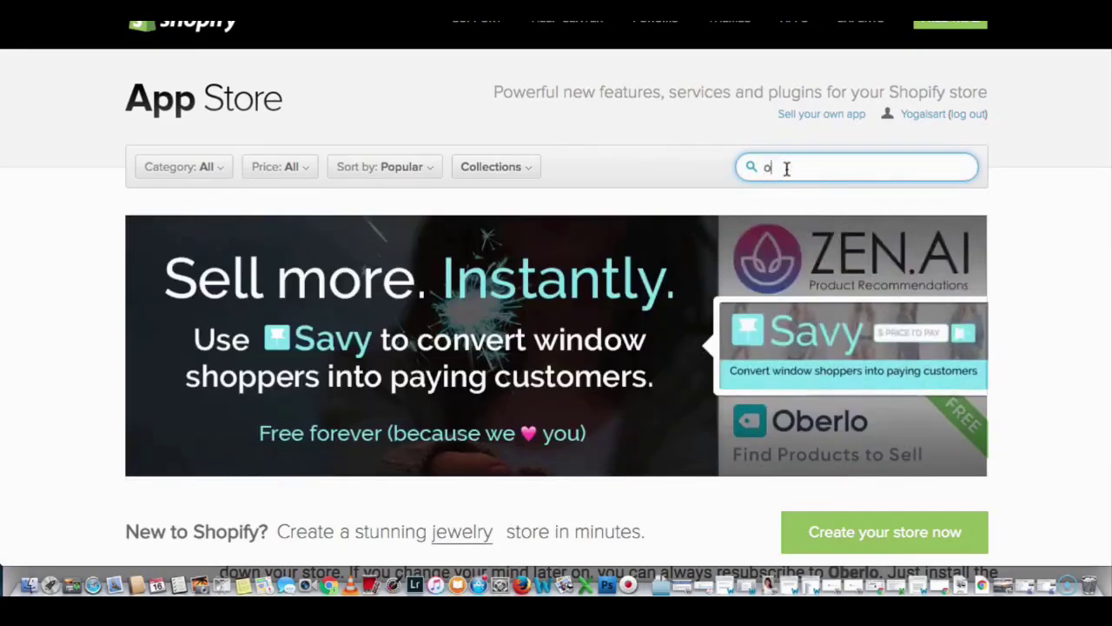
pyautogui.write('ber')
pyautogui.press('Return')
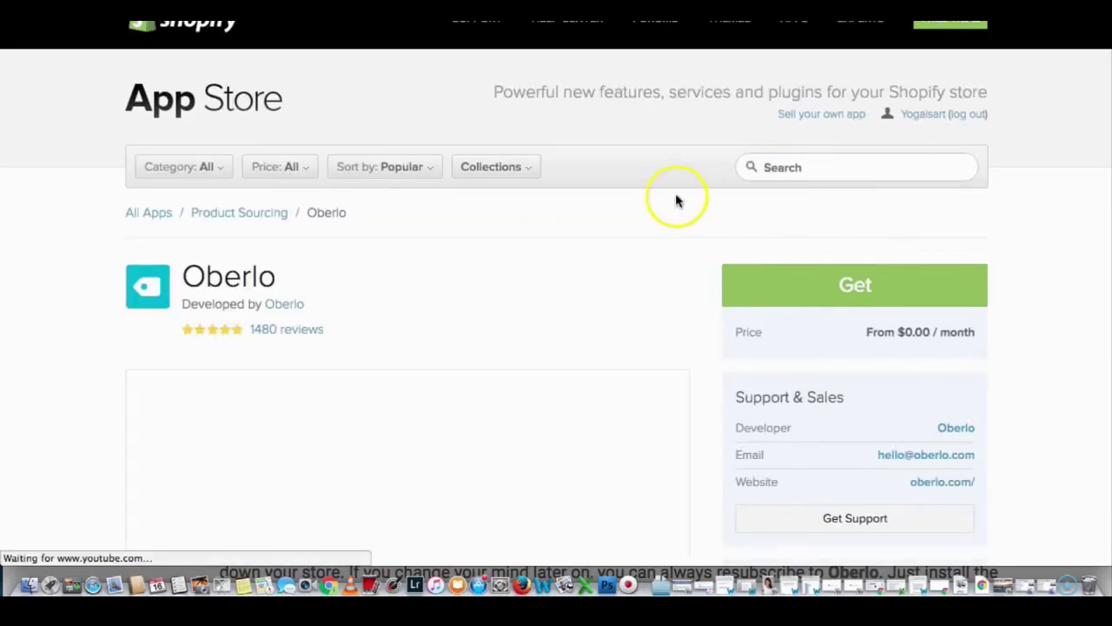
pyautogui.click(794, 286)
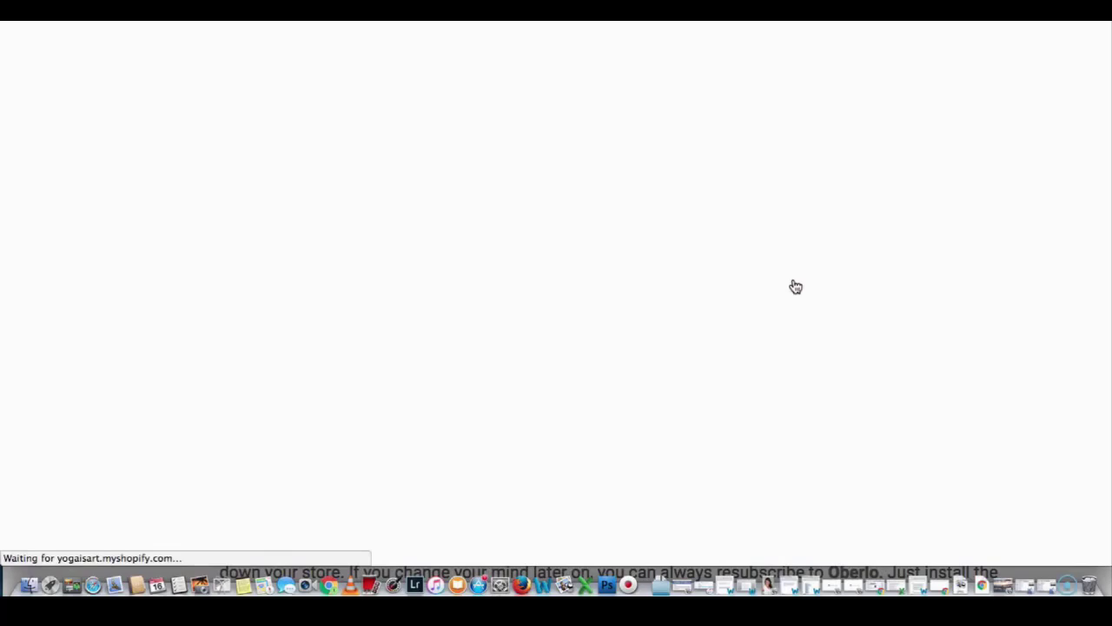
pyautogui.click(687, 216)
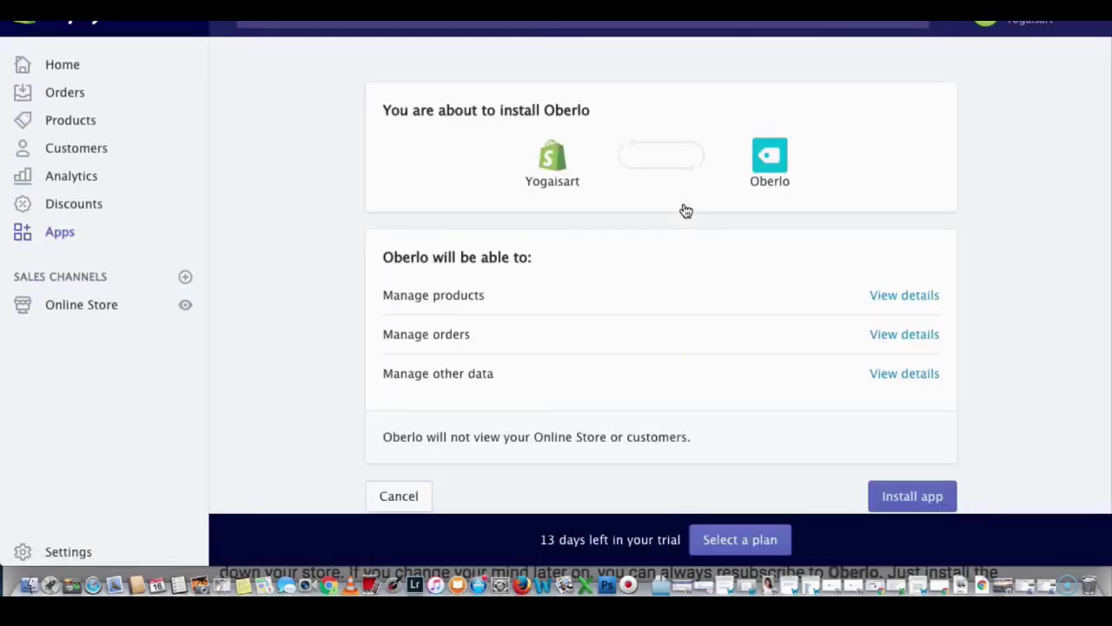
# Step: Approve installing Oberlo on the store, then switch over to the AliExpress site
pyautogui.click(889, 498)
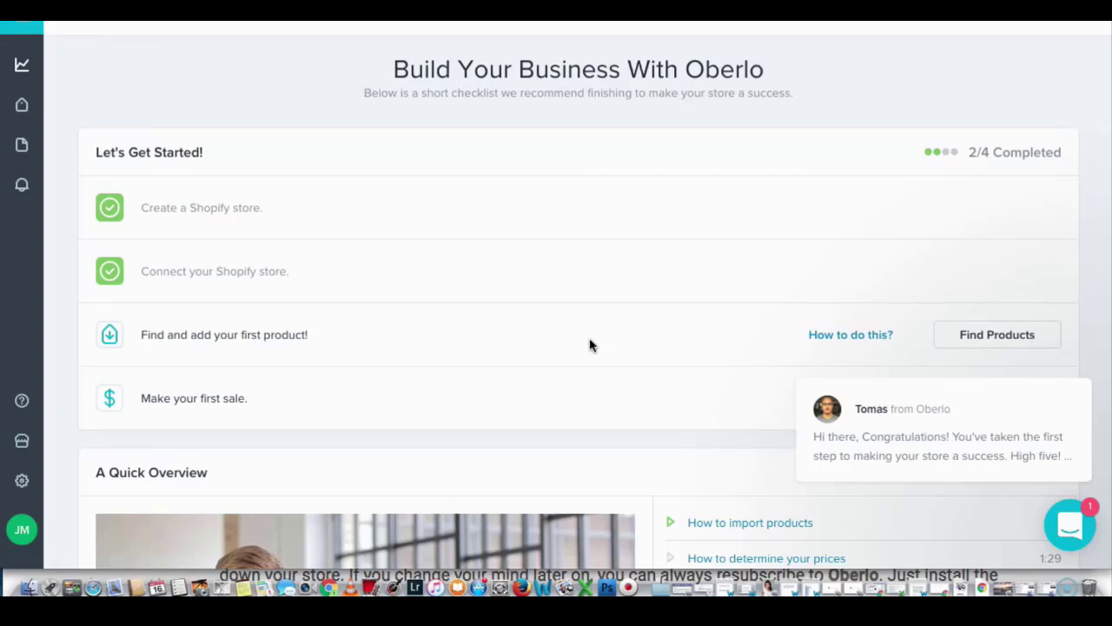
pyautogui.press('XF86AudioRaiseVolume')
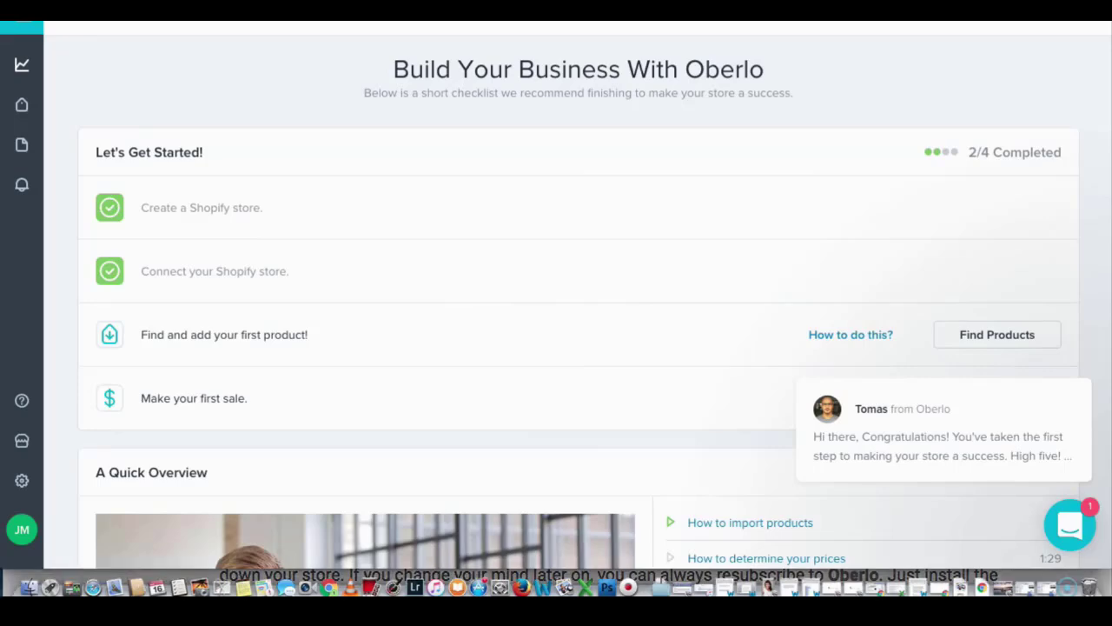
pyautogui.click(806, 21)
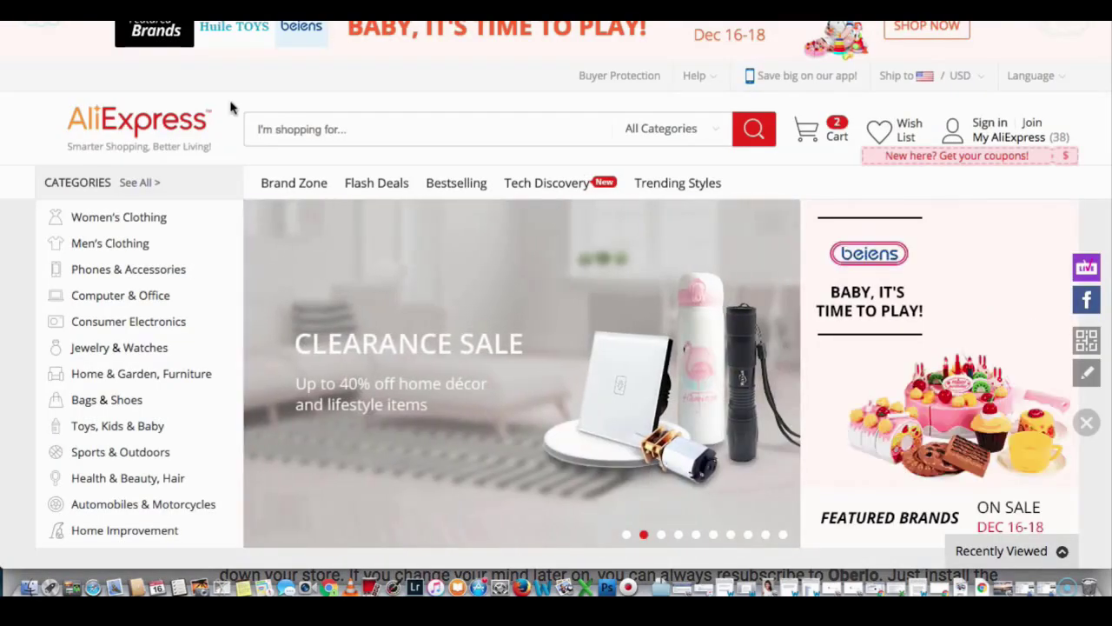
# Step: Search AliExpress for 'yoga strap', sort by orders, and import the BELLYDE adjustable strap into Oberlo
pyautogui.click(320, 130)
pyautogui.write('yo')
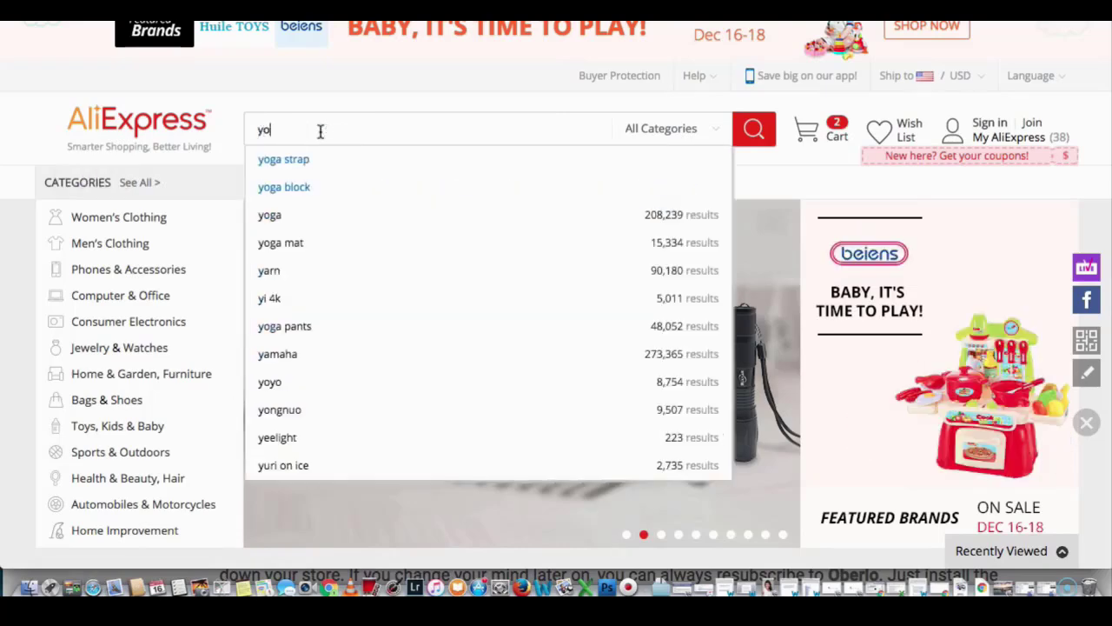
pyautogui.write('ga str')
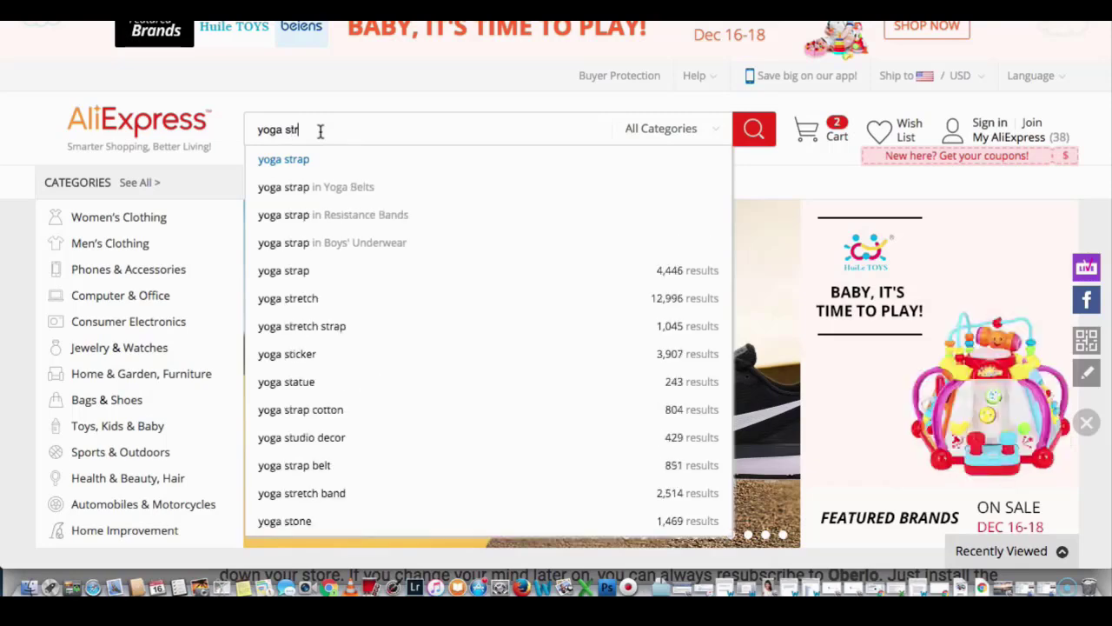
pyautogui.write('ap')
pyautogui.press('Return')
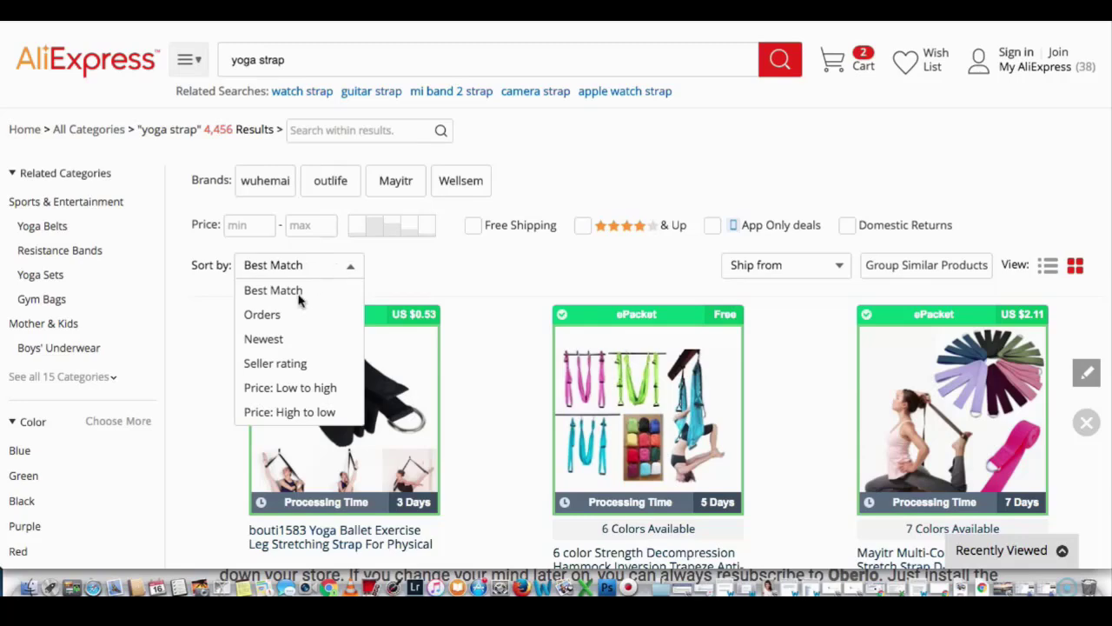
pyautogui.click(264, 320)
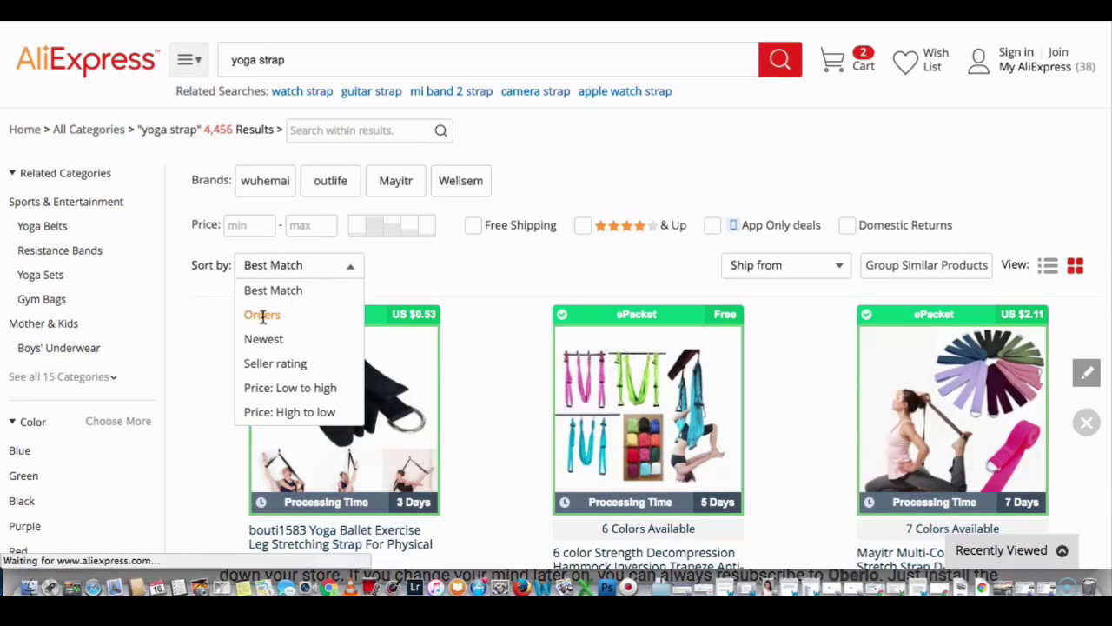
pyautogui.scroll(-4, 339, 315)
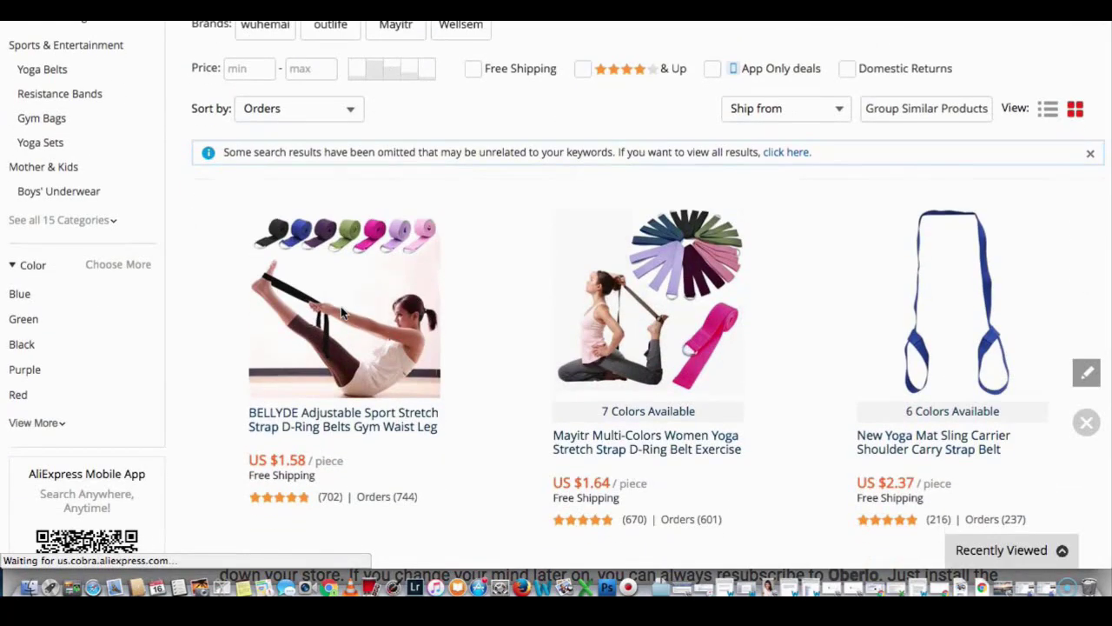
pyautogui.scroll(-1, 341, 313)
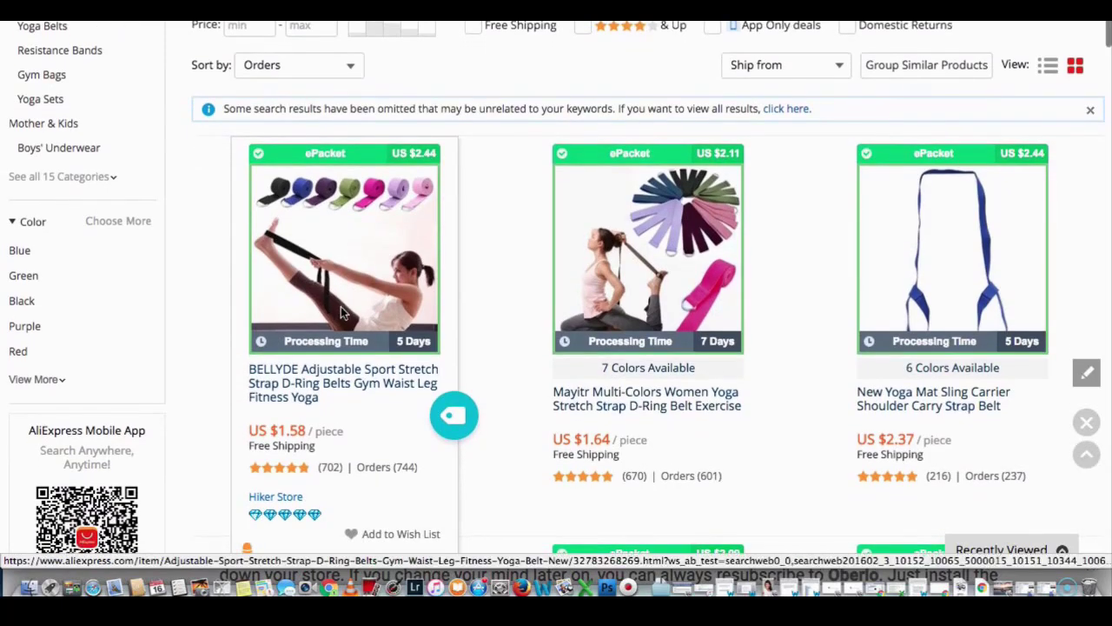
pyautogui.scroll(-1, 341, 311)
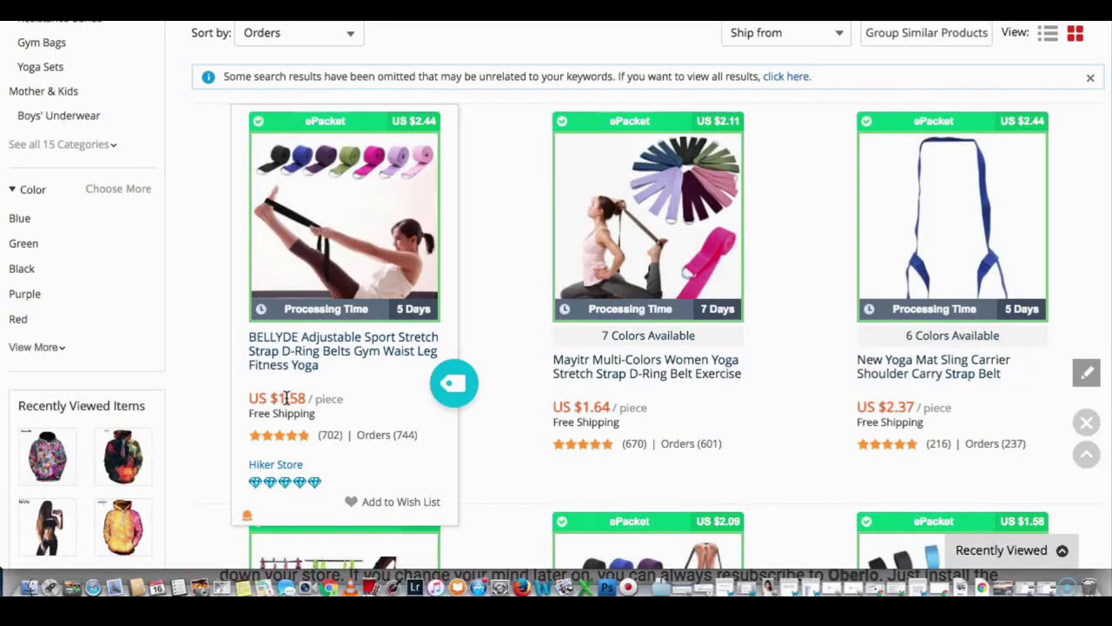
pyautogui.click(460, 385)
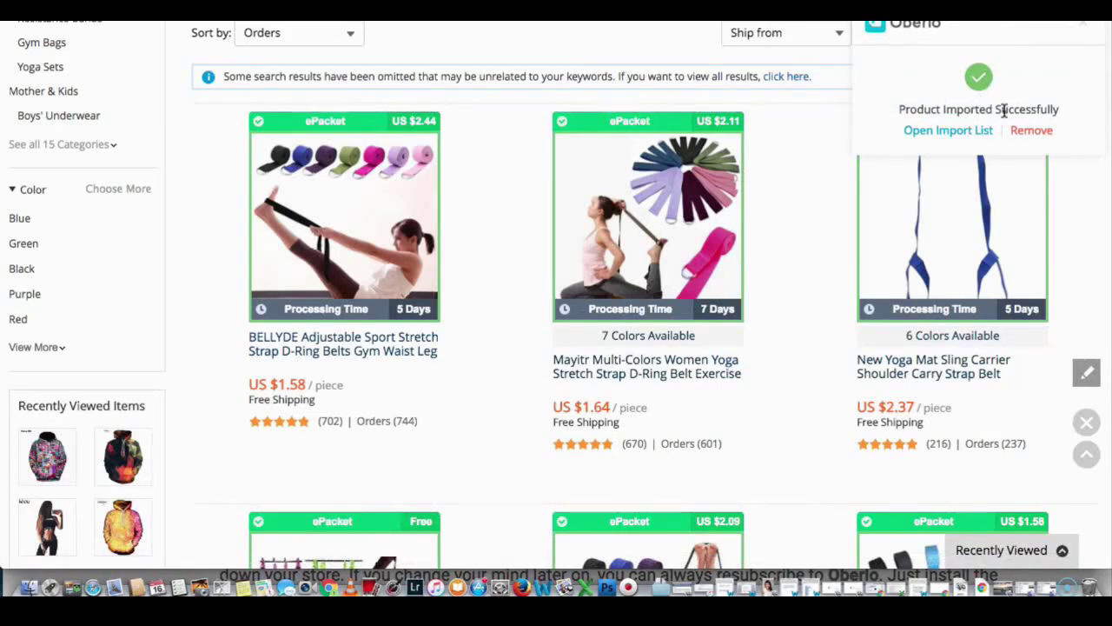
pyautogui.scroll(10, 417, 139)
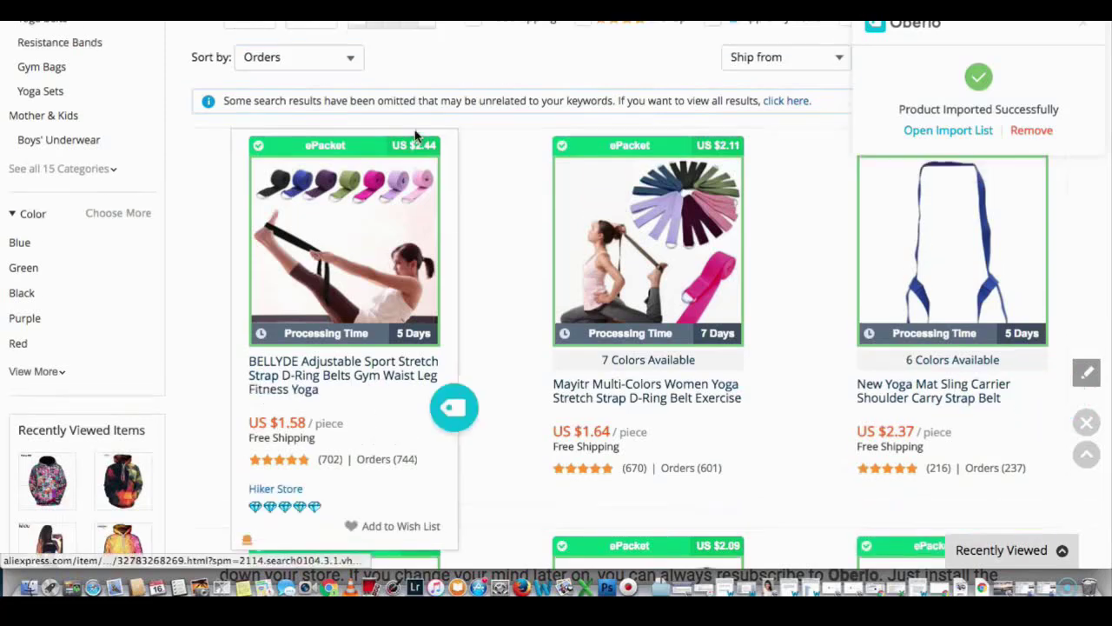
# Step: Search 'yoga block', sort by orders, and import the cycle zone EVA foam roller into Oberlo
pyautogui.click(290, 59)
pyautogui.press('BackSpace')
pyautogui.press('BackSpace')
pyautogui.press('BackSpace')
pyautogui.press('BackSpace')
pyautogui.press('BackSpace')
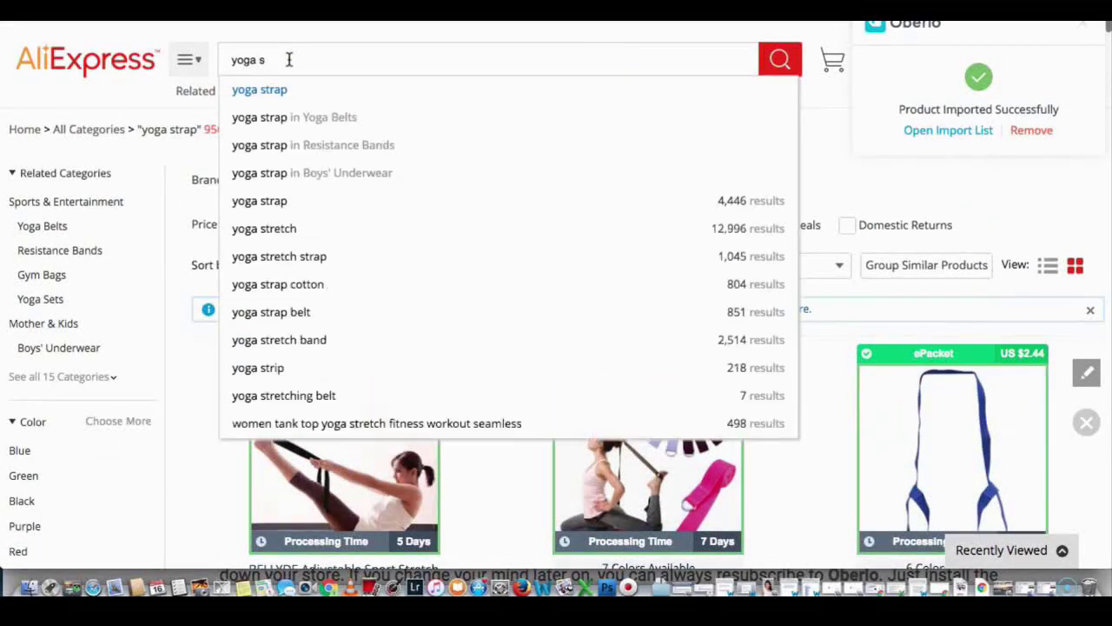
pyautogui.write('blo')
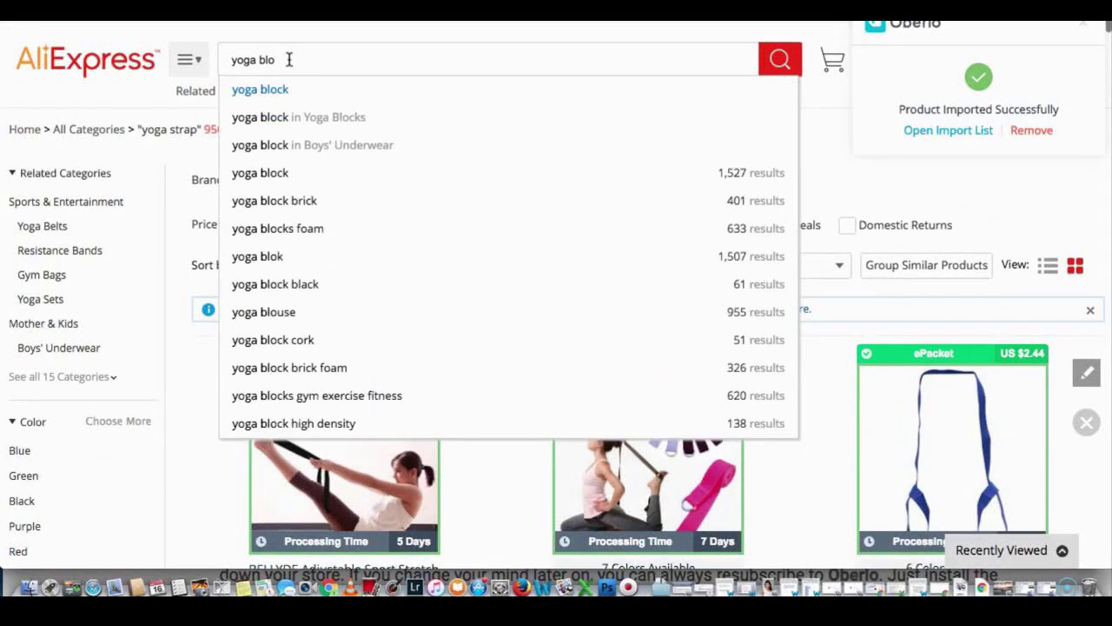
pyautogui.write('ck')
pyautogui.press('Return')
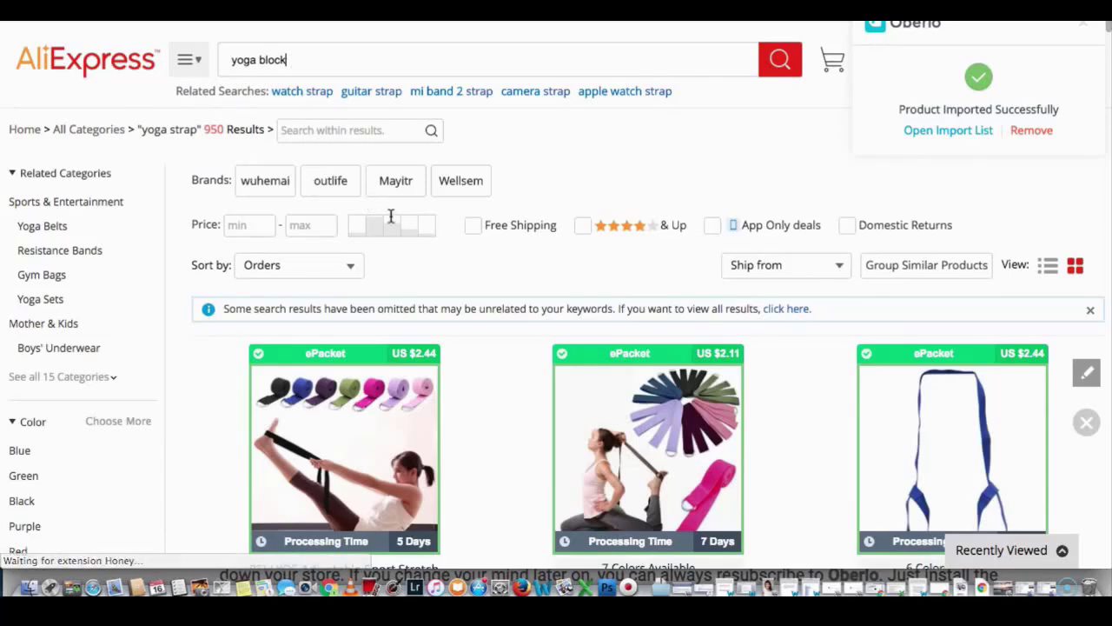
pyautogui.click(351, 246)
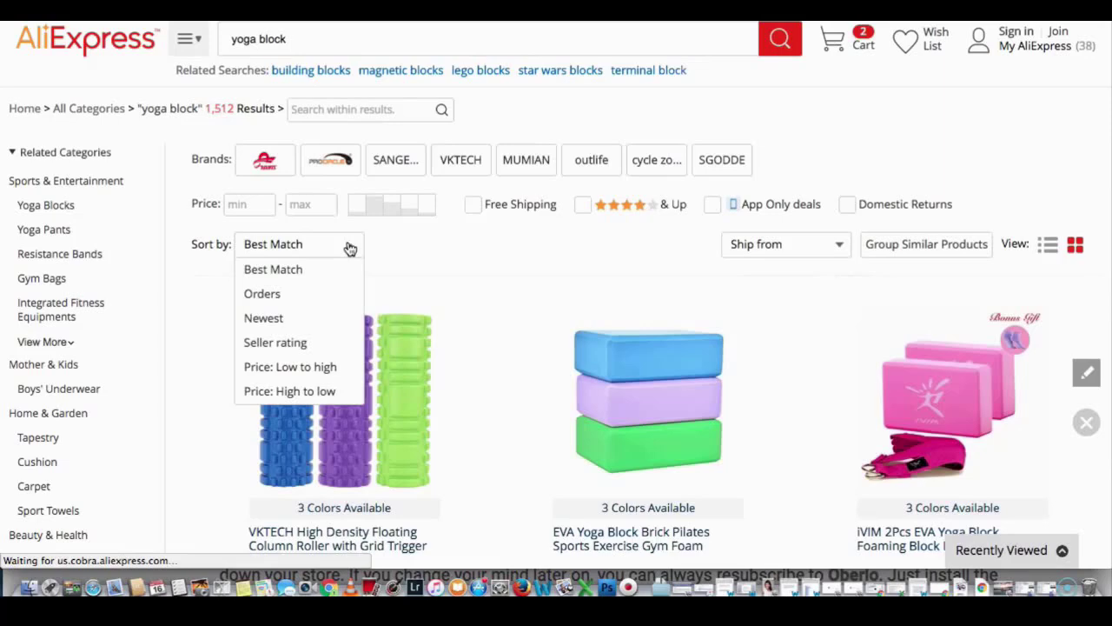
pyautogui.click(281, 297)
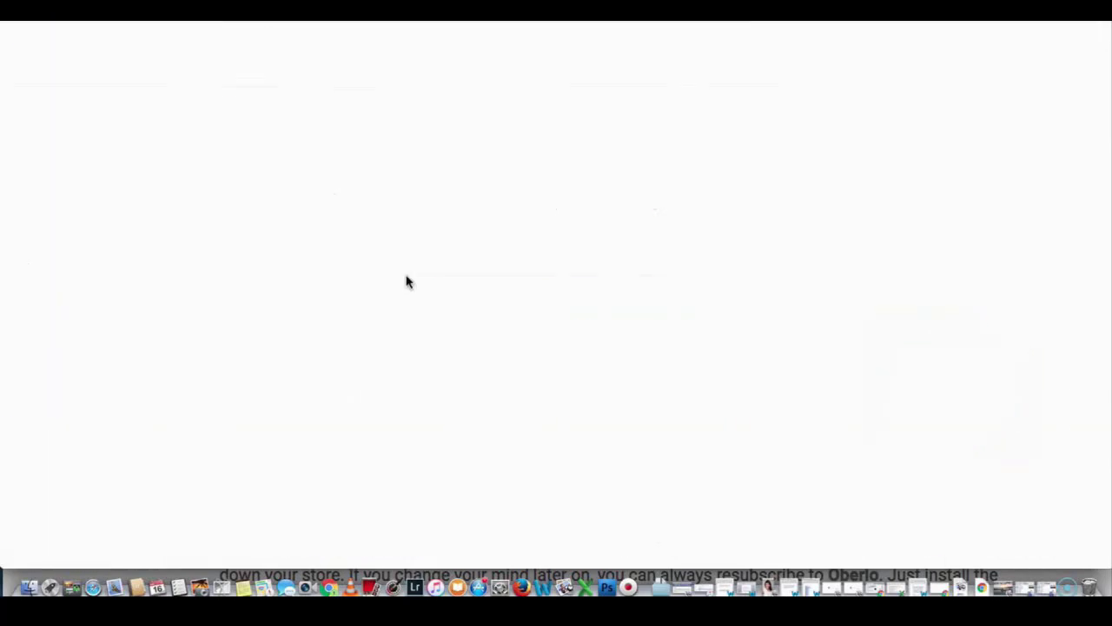
pyautogui.scroll(-5, 471, 253)
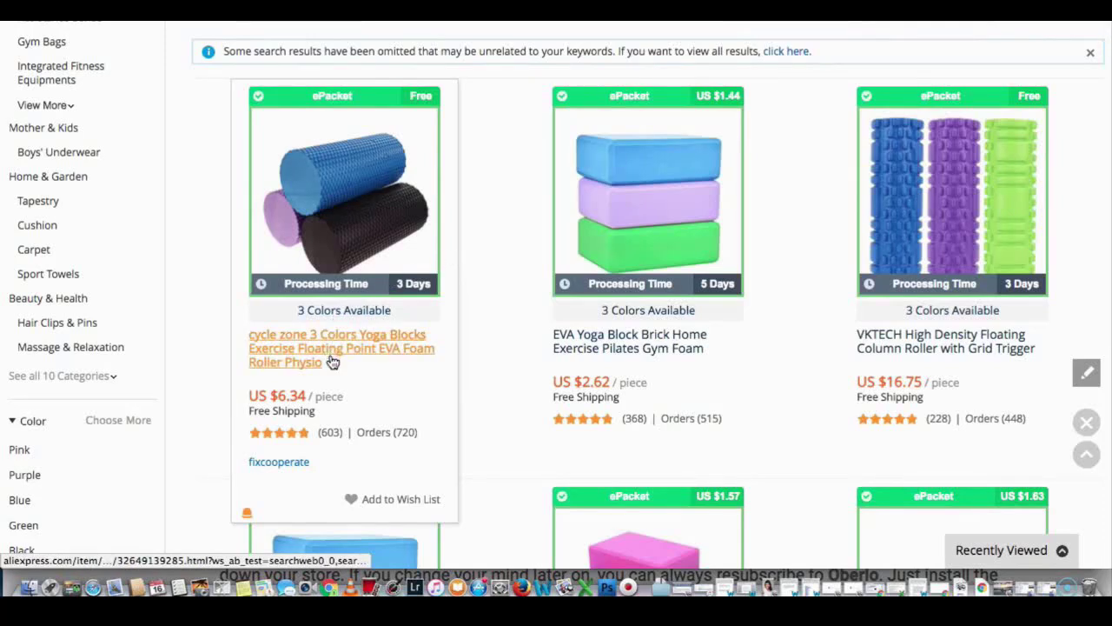
pyautogui.moveTo(327, 353)
pyautogui.click(452, 376)
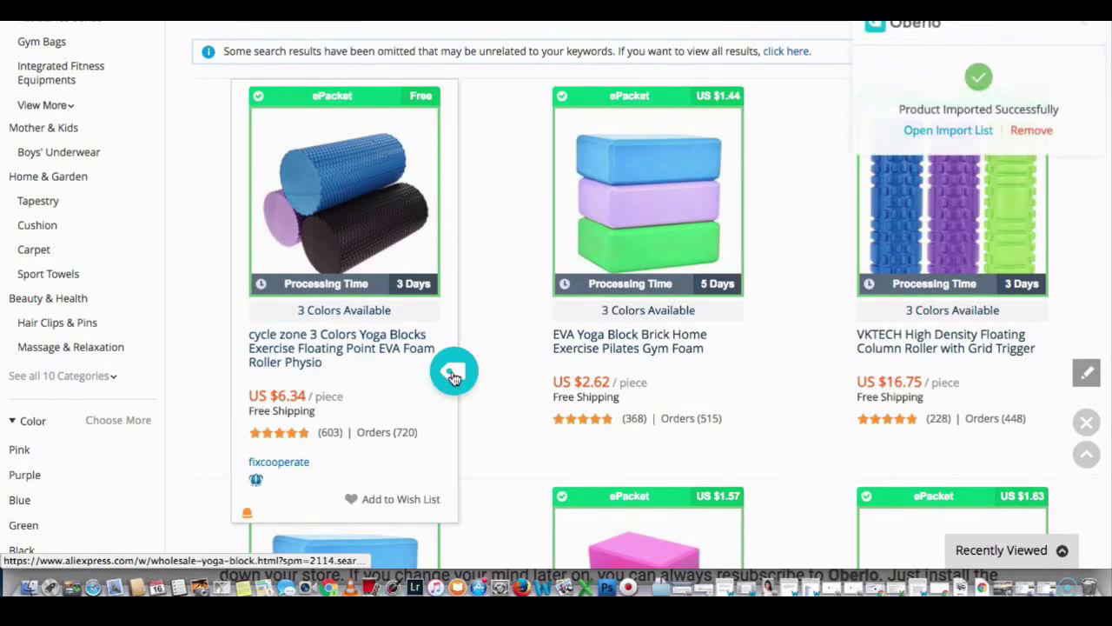
pyautogui.scroll(3, 467, 304)
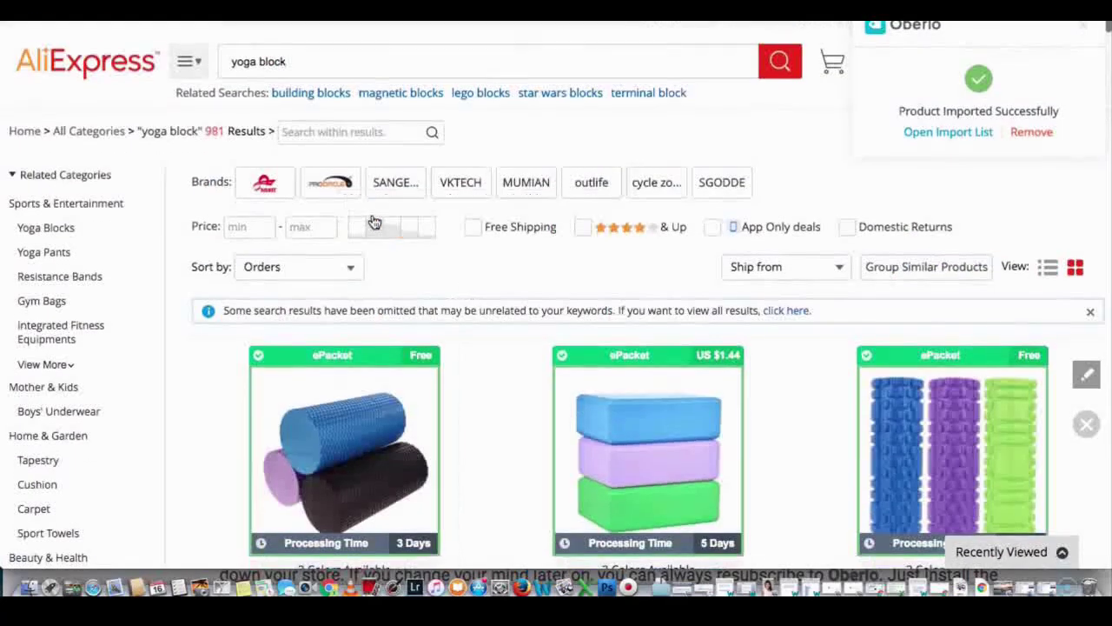
# Step: Search 'yoga top', sort by orders, import the B.BANG sports bra, and open Oberlo's import list
pyautogui.click(298, 61)
pyautogui.press('BackSpace')
pyautogui.press('BackSpace')
pyautogui.press('BackSpace')
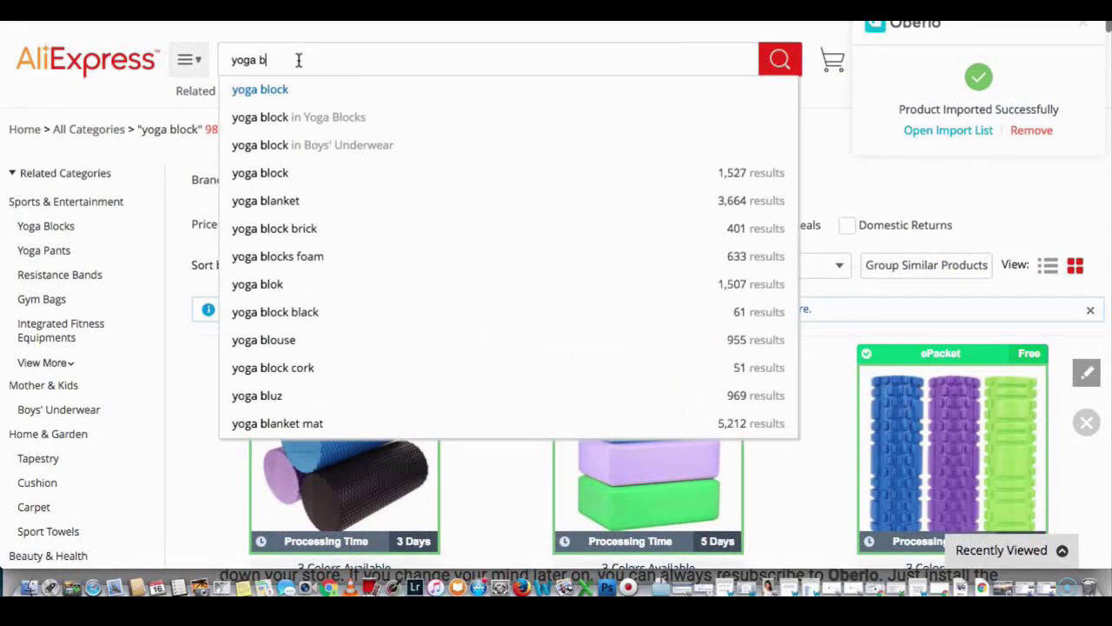
pyautogui.write('top')
pyautogui.press('Return')
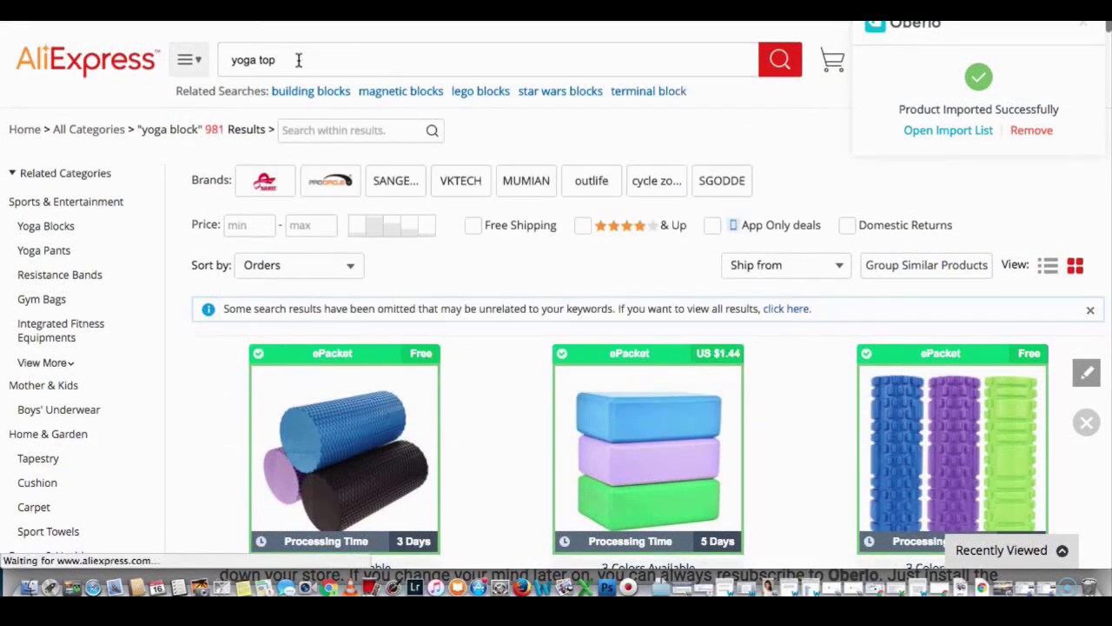
pyautogui.scroll(-1, 301, 235)
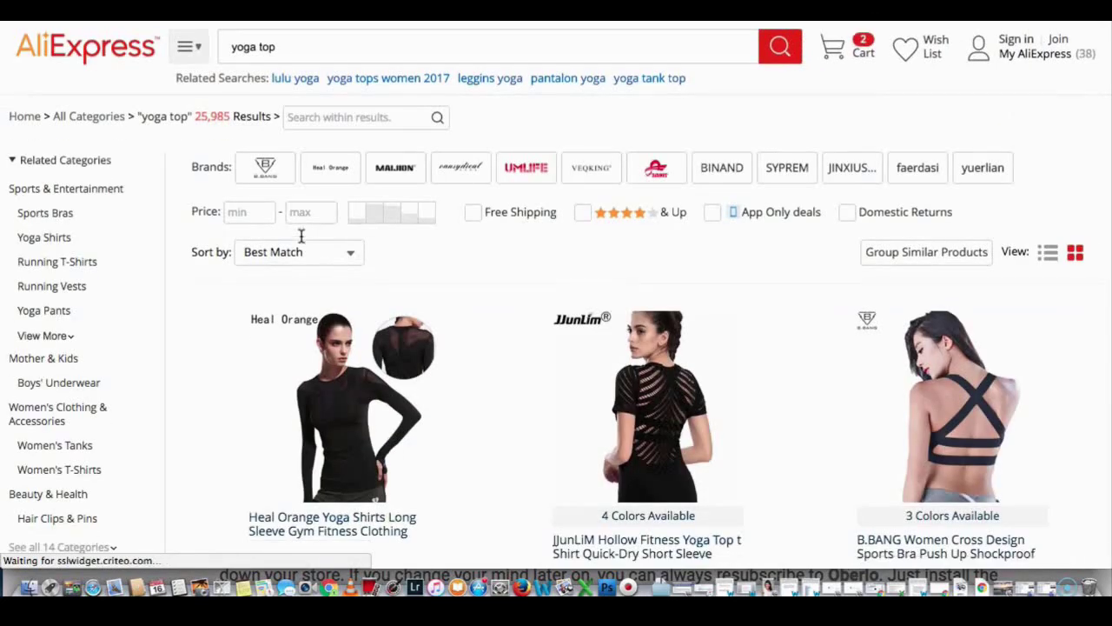
pyautogui.click(345, 241)
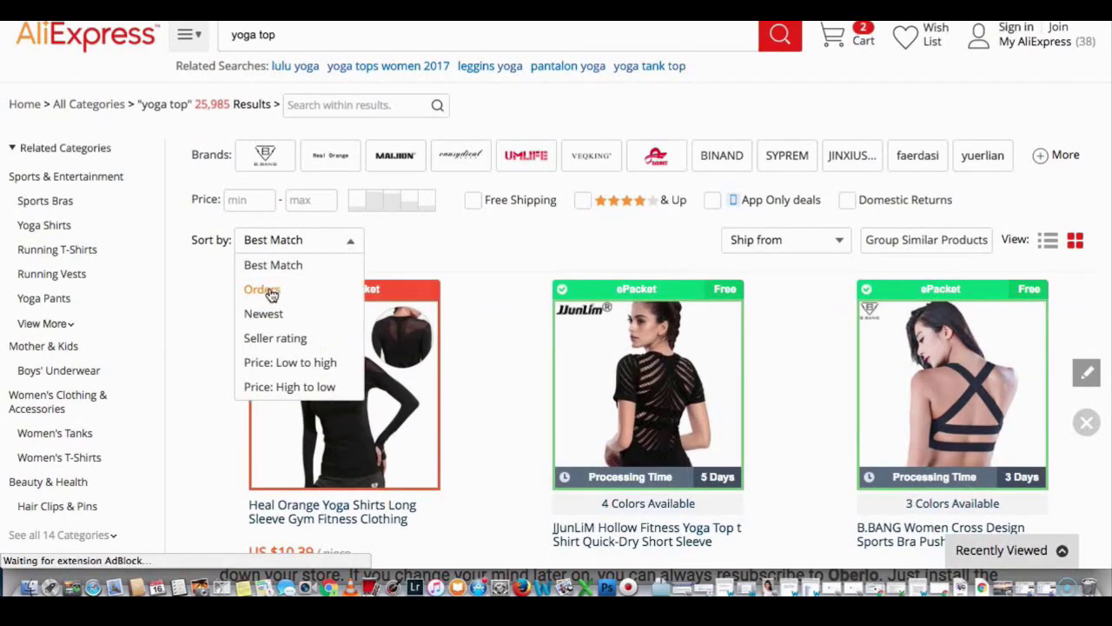
pyautogui.click(353, 295)
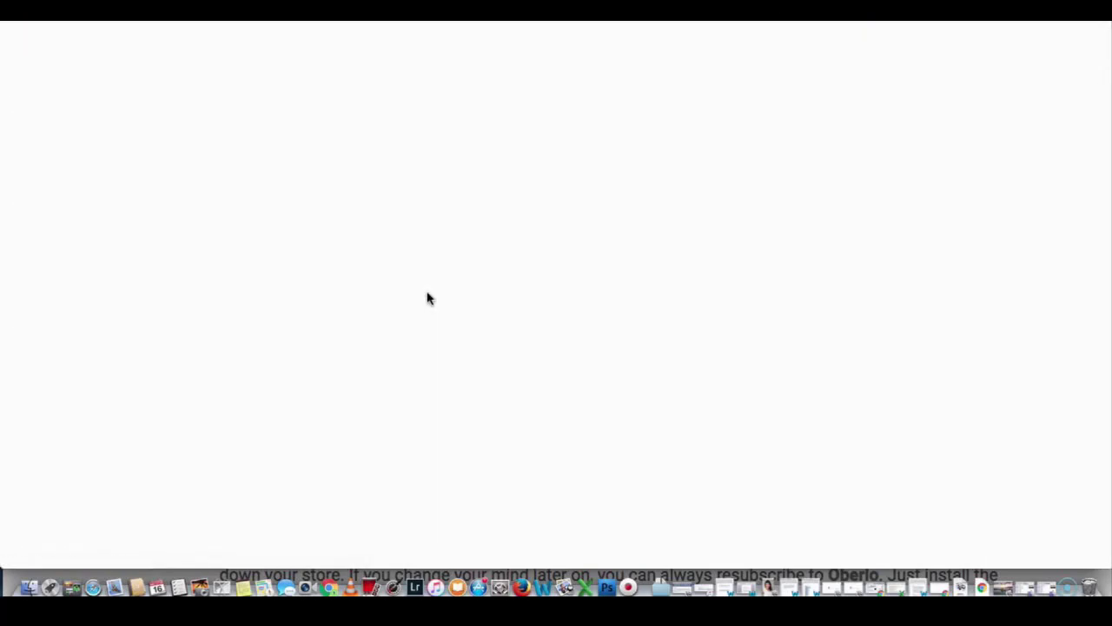
pyautogui.scroll(-5, 427, 298)
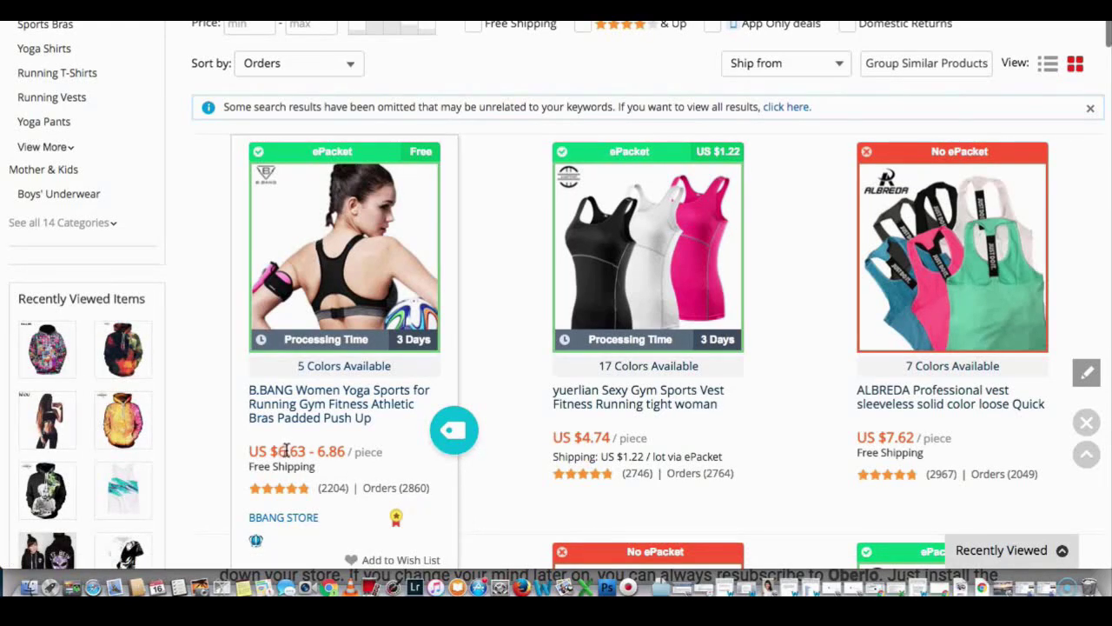
pyautogui.click(450, 432)
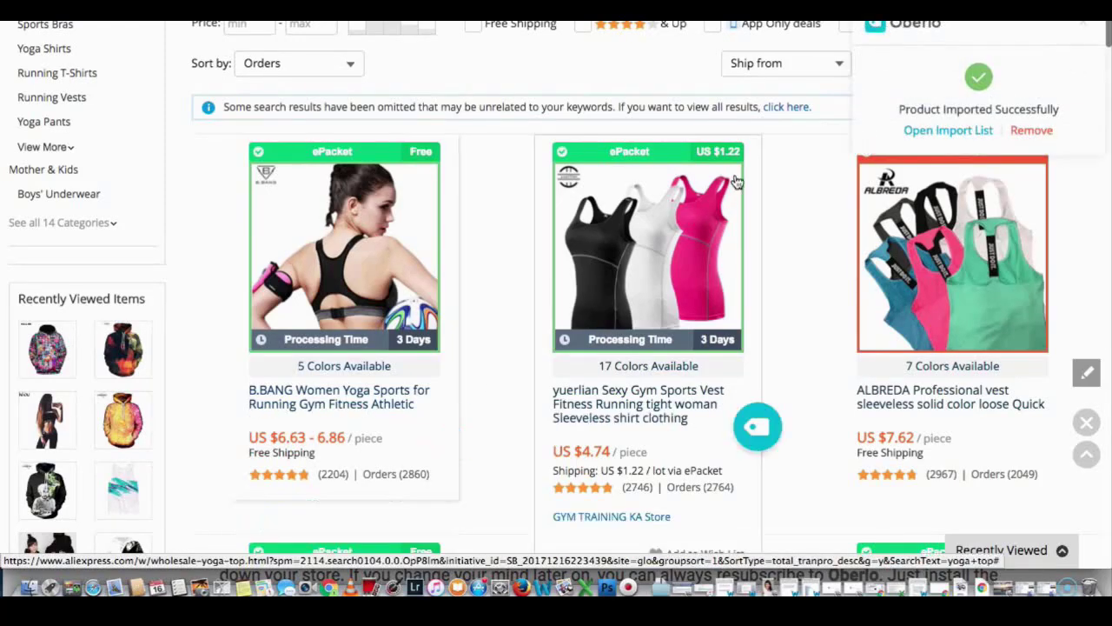
pyautogui.click(973, 131)
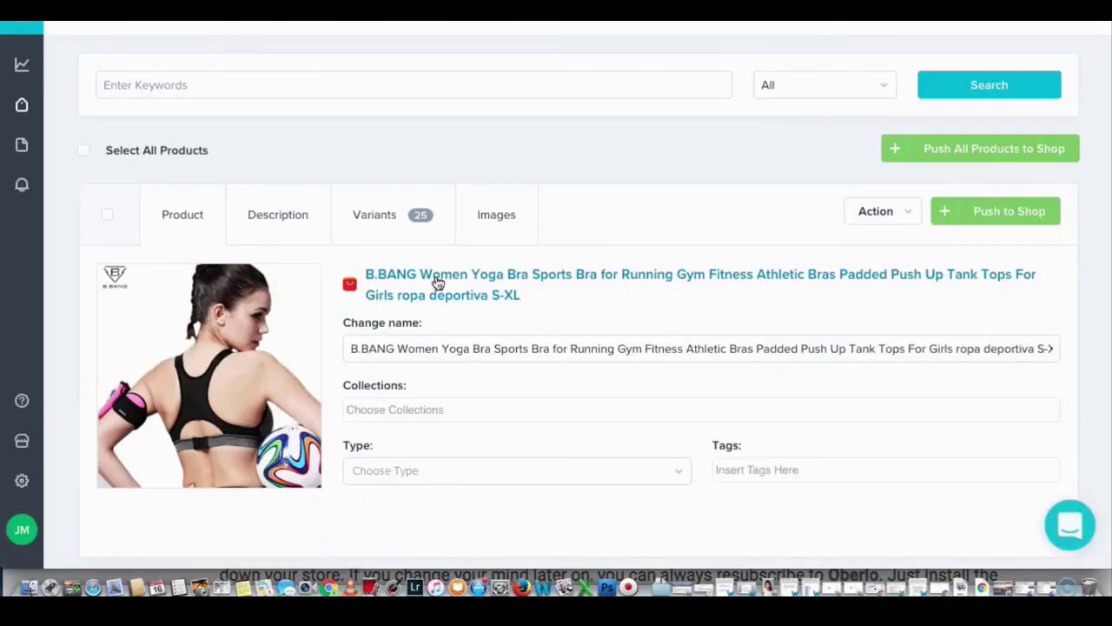
# Step: Push all imported Oberlo products to the shop and view them in Shopify's Products list
pyautogui.scroll(-5, 438, 284)
pyautogui.scroll(-5, 438, 283)
pyautogui.scroll(6, 438, 283)
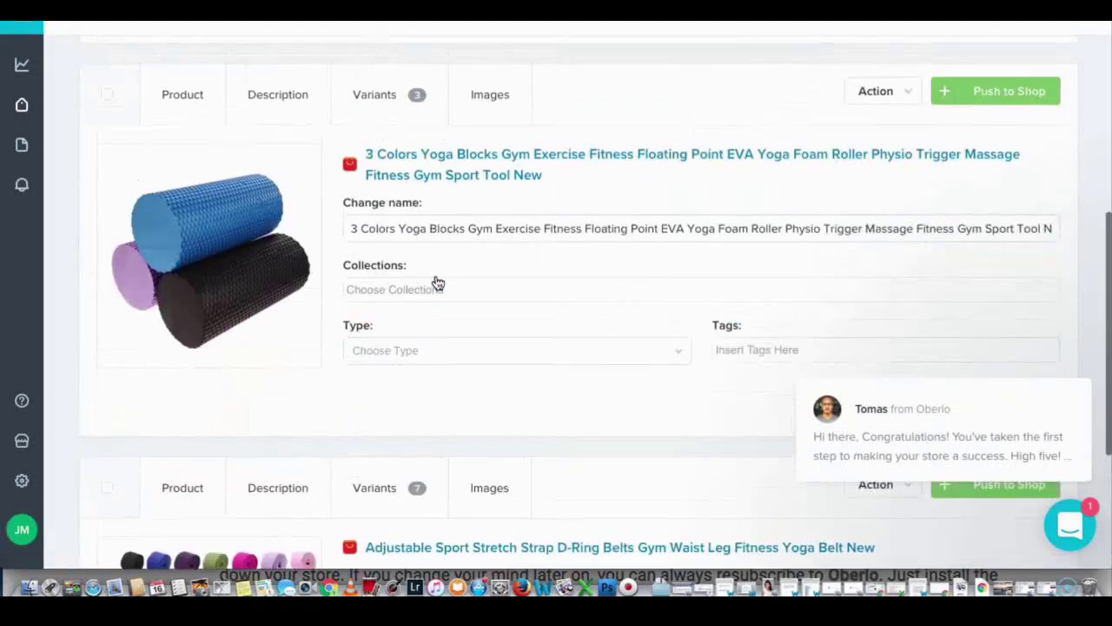
pyautogui.scroll(3, 438, 284)
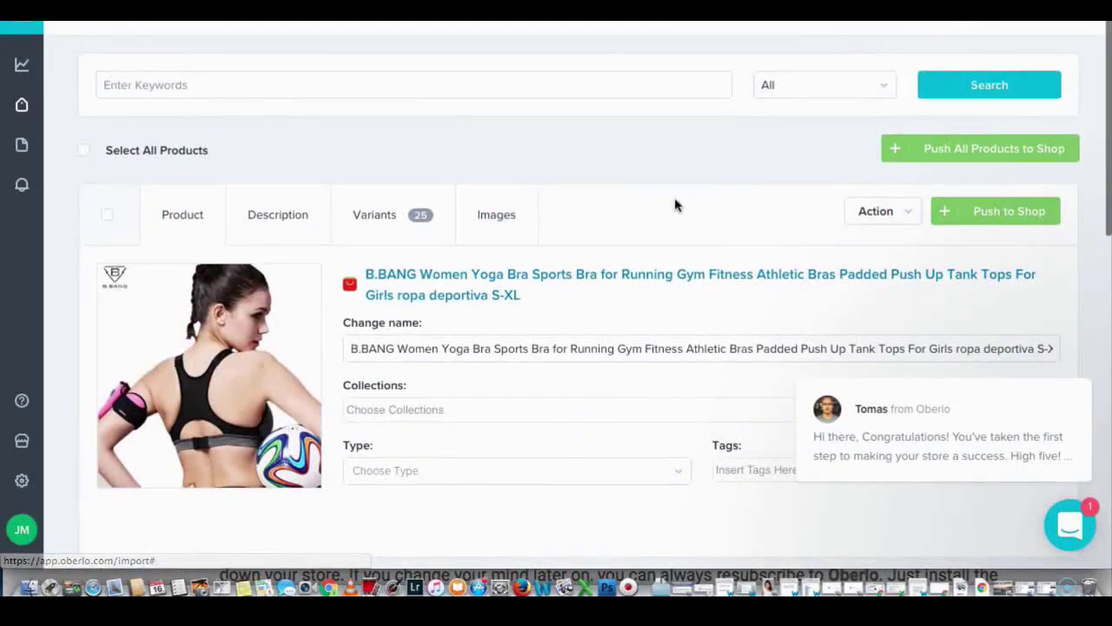
pyautogui.click(931, 149)
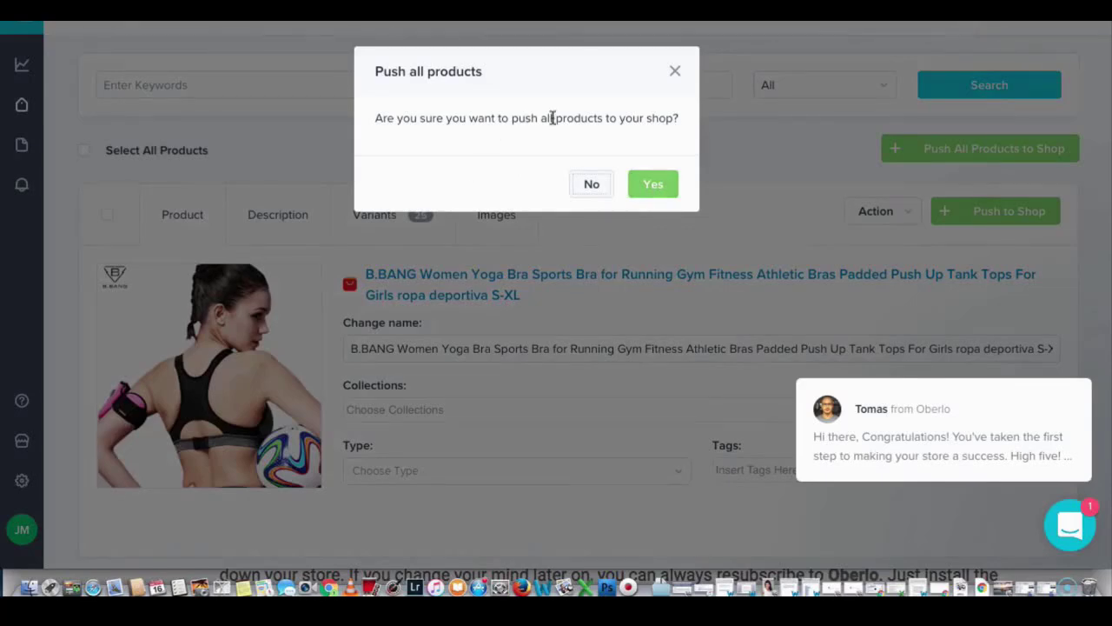
pyautogui.click(653, 183)
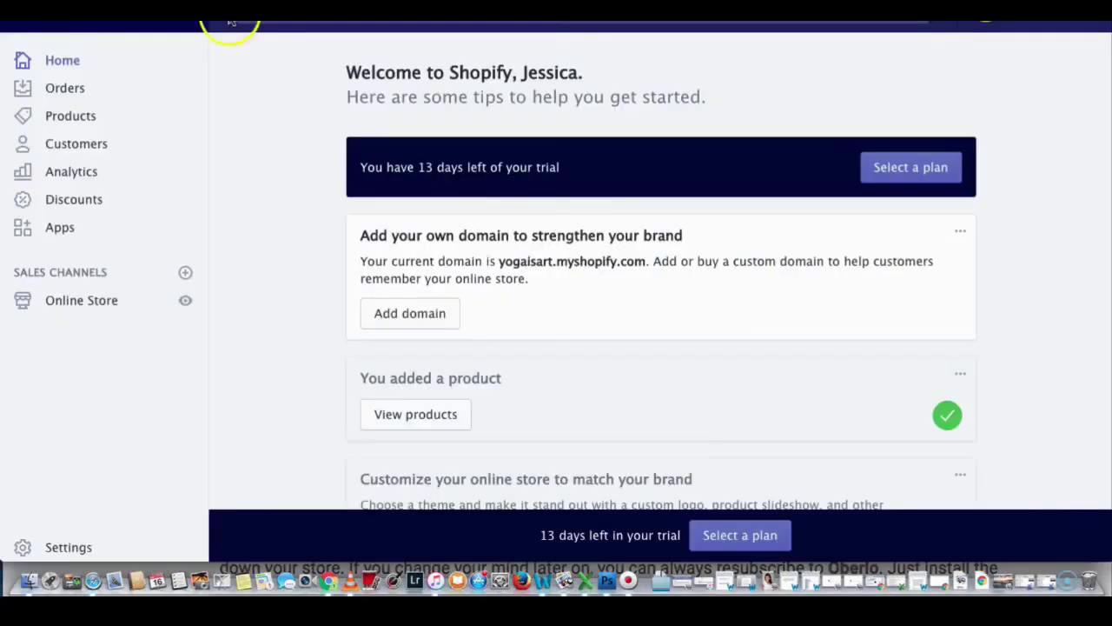
pyautogui.click(73, 117)
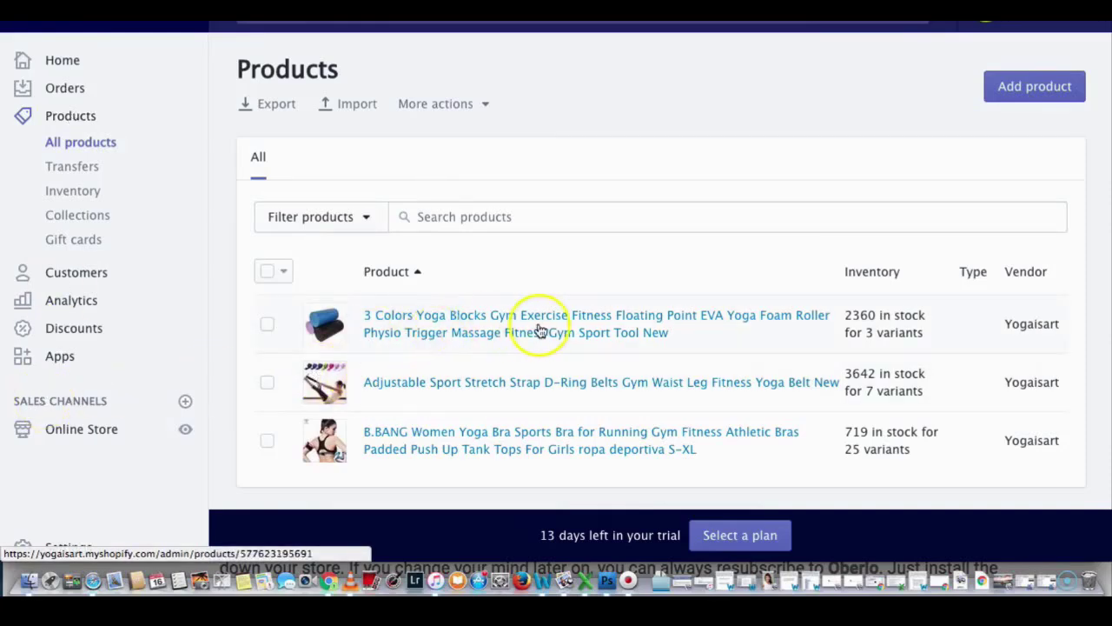
# Step: Open the foam roller product and trim its title to 'Yoga Foam Roller'
pyautogui.scroll(-1, 542, 323)
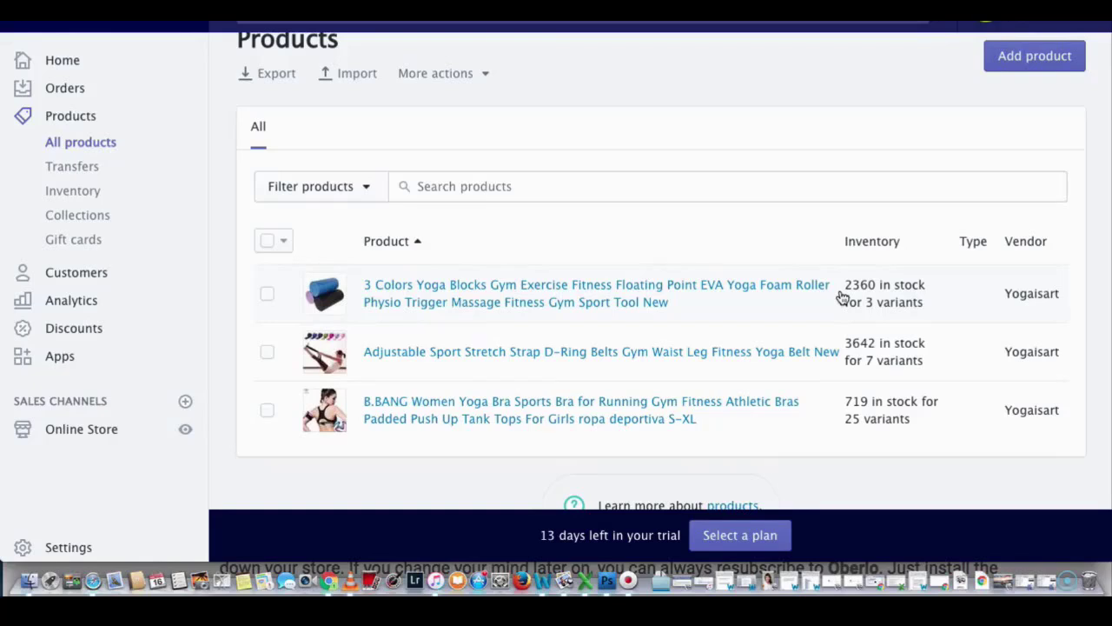
pyautogui.click(583, 300)
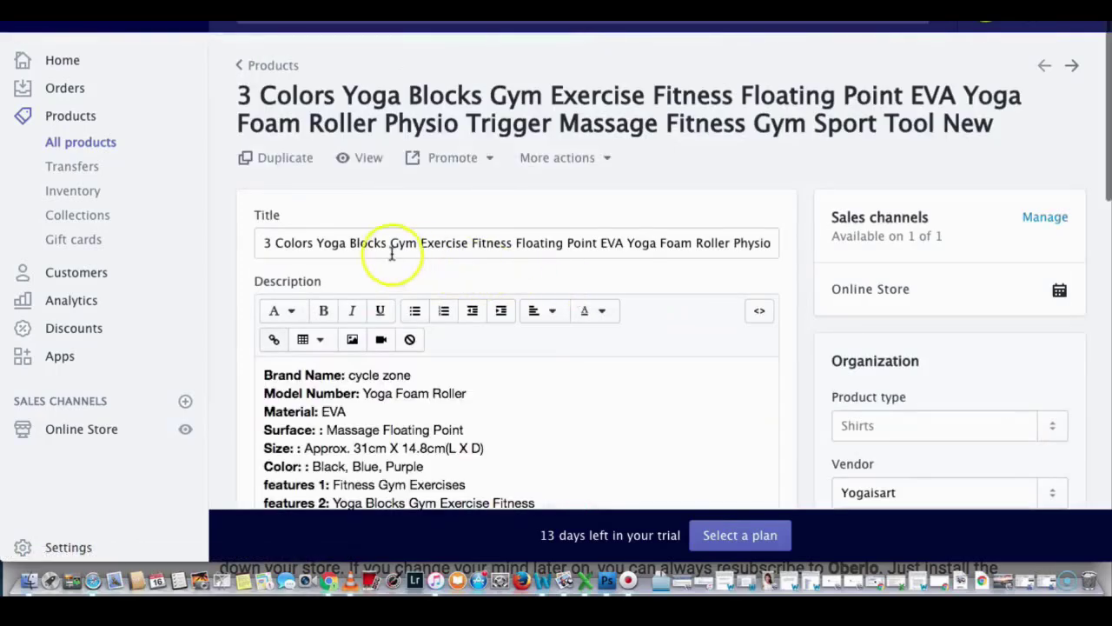
pyautogui.click(626, 243)
pyautogui.moveTo(607, 242); pyautogui.dragTo(256, 241)
pyautogui.press('BackSpace')
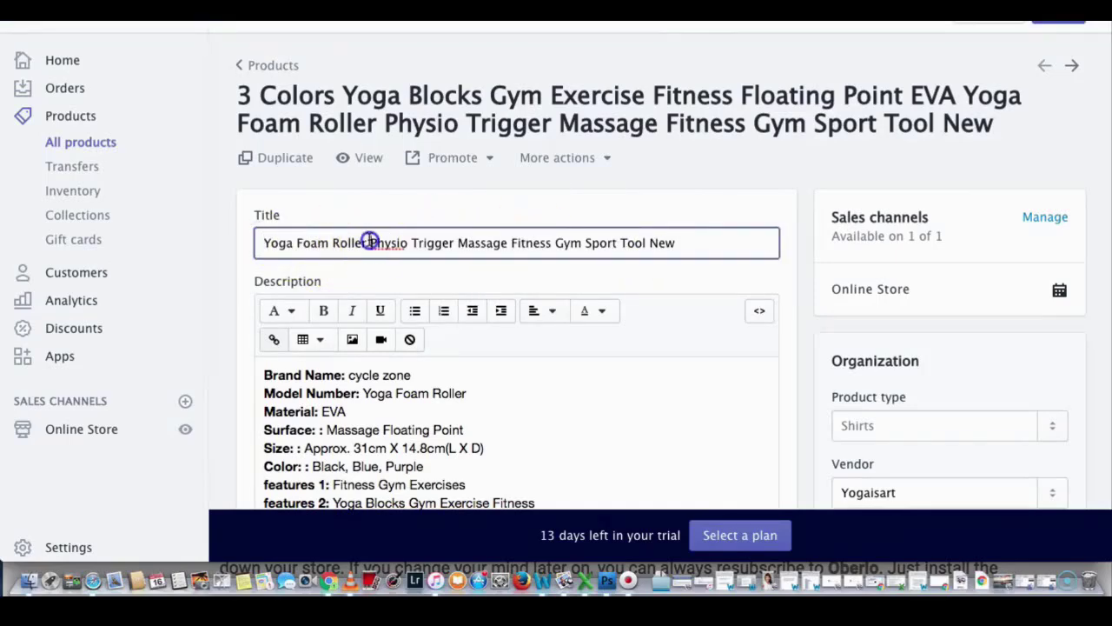
pyautogui.moveTo(369, 243); pyautogui.dragTo(690, 238)
pyautogui.press('BackSpace')
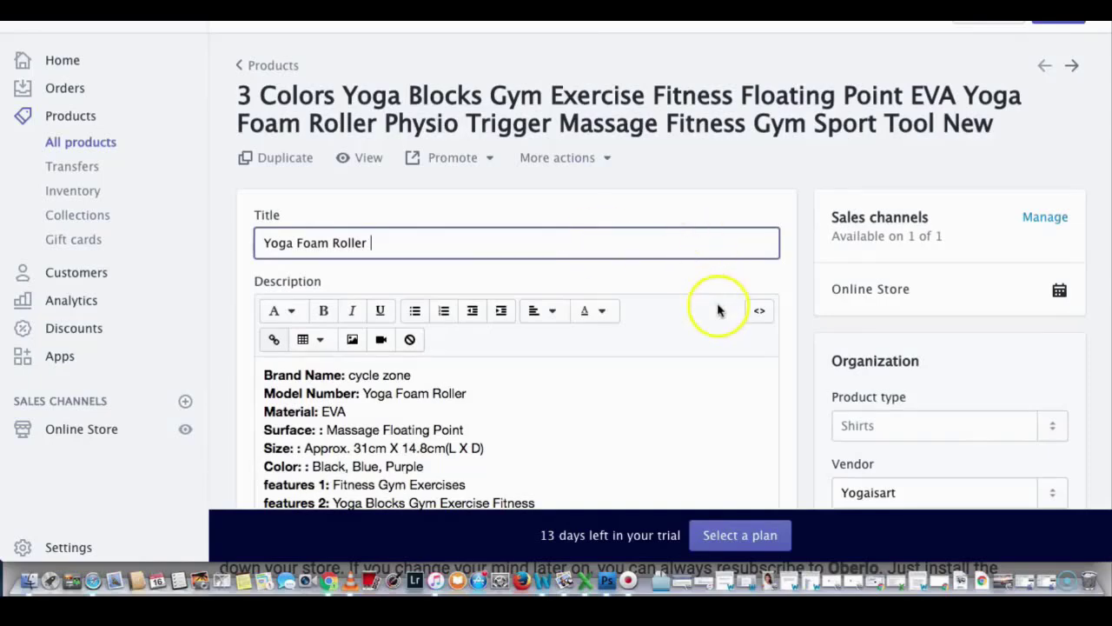
# Step: Delete the foam roller's entire product description
pyautogui.scroll(-3, 721, 310)
pyautogui.moveTo(486, 414); pyautogui.dragTo(255, 232)
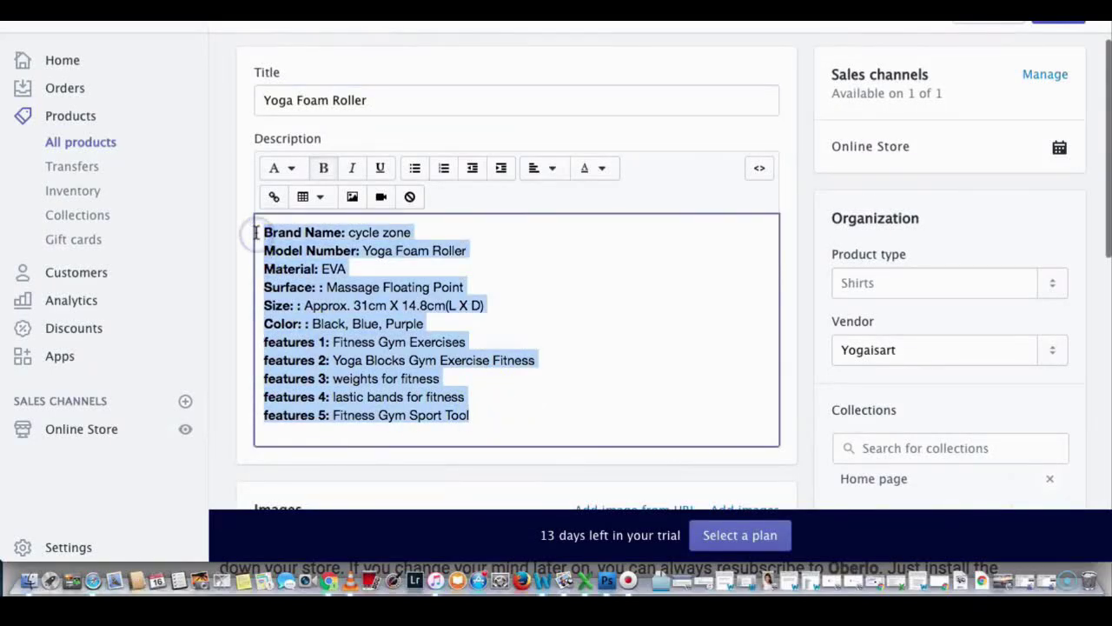
pyautogui.press('BackSpace')
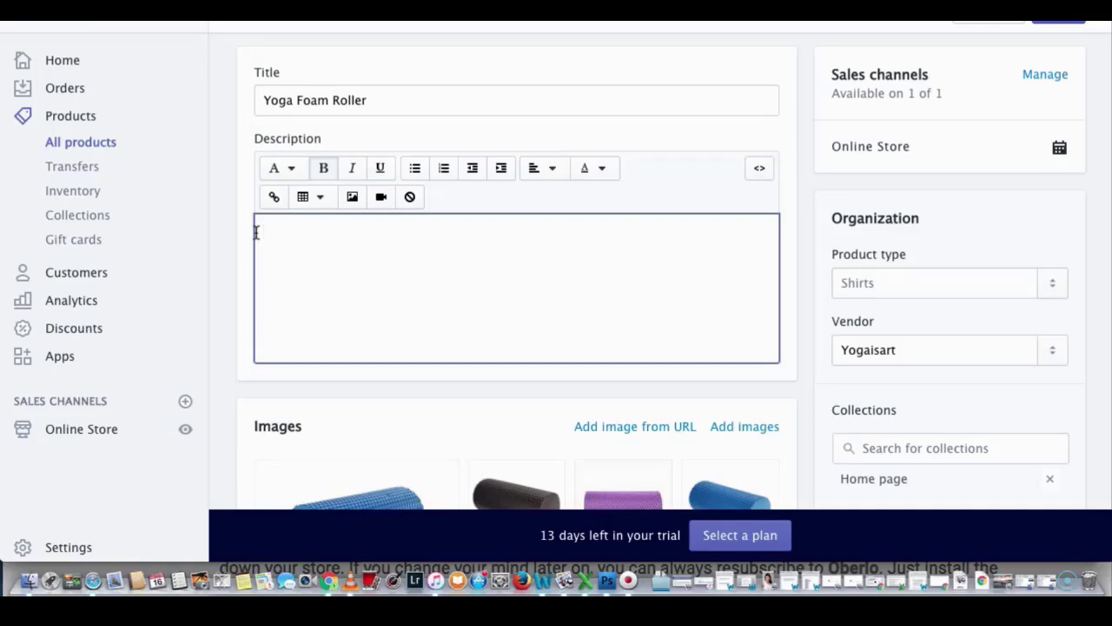
pyautogui.scroll(-3, 256, 233)
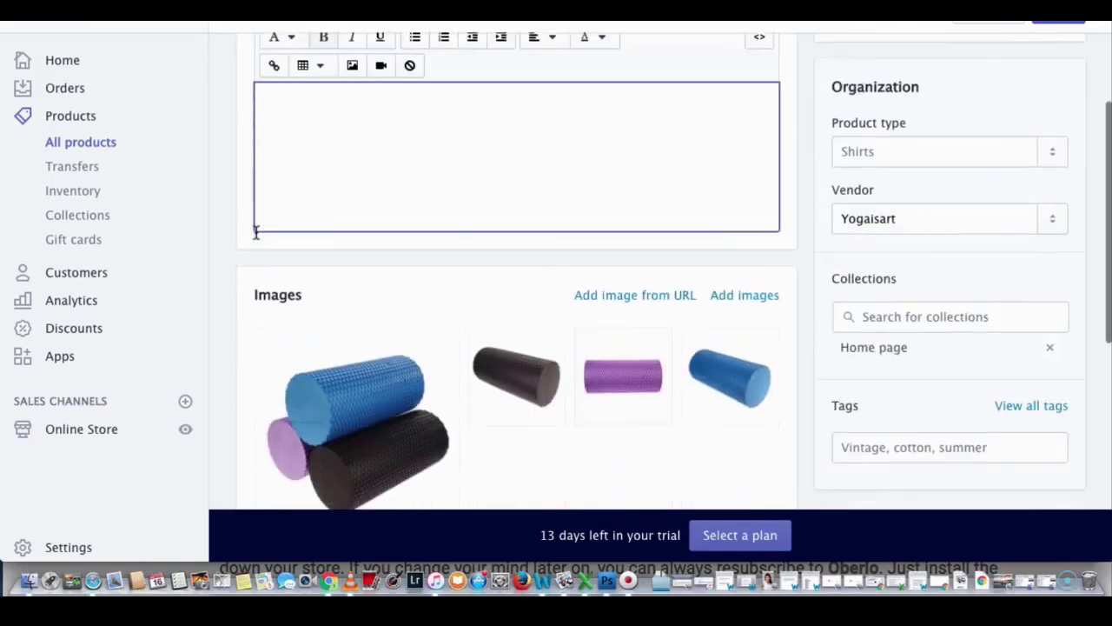
pyautogui.scroll(-2, 355, 250)
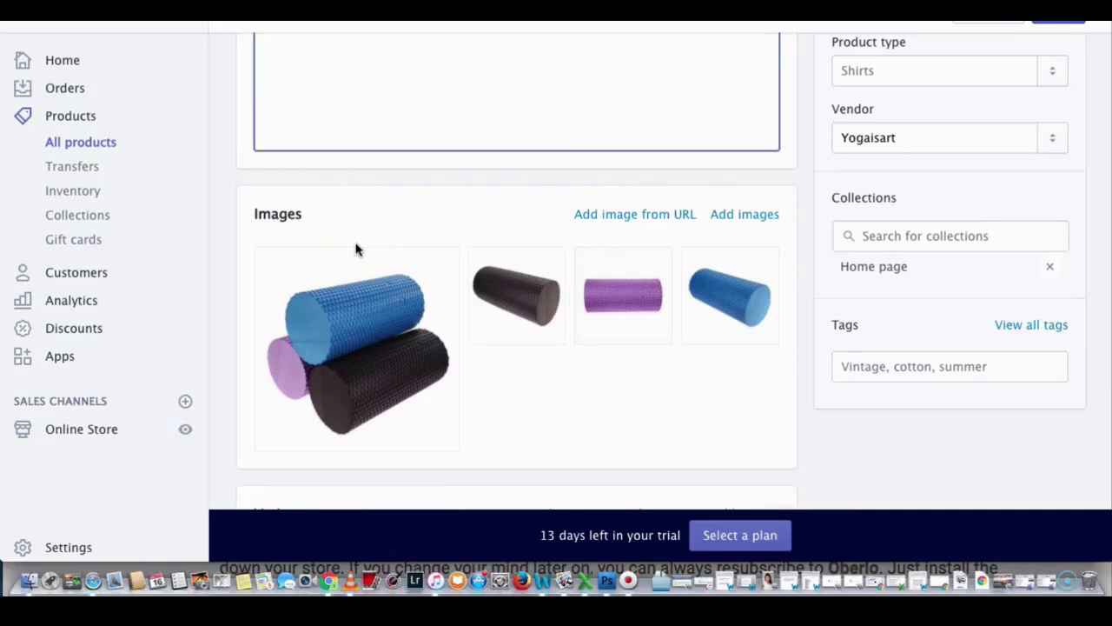
pyautogui.scroll(-5, 356, 249)
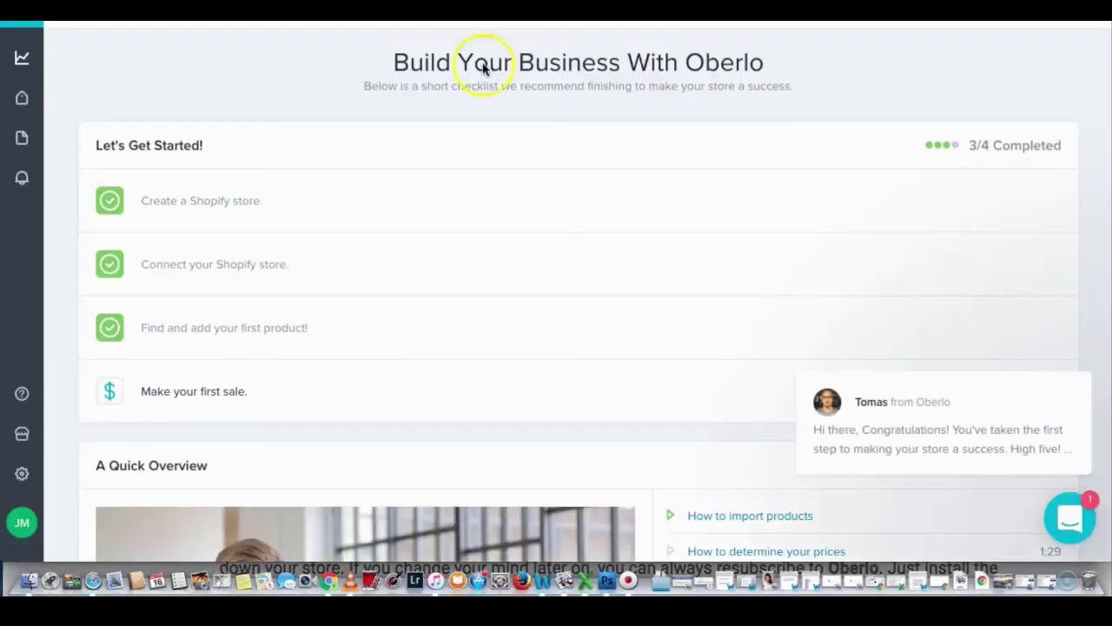
pyautogui.click(21, 474)
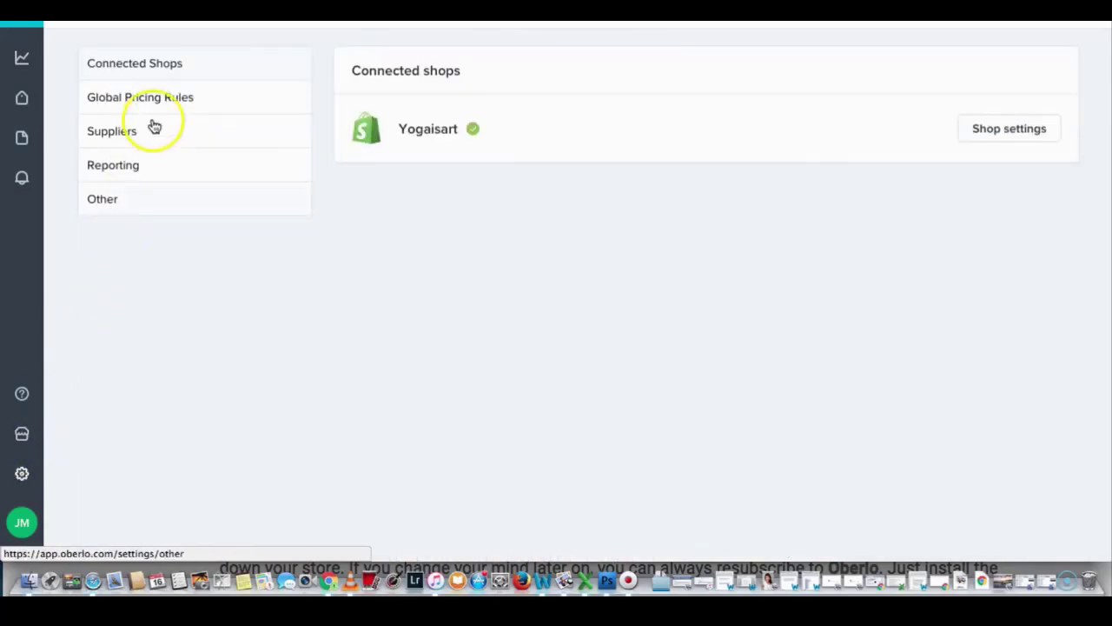
pyautogui.click(157, 102)
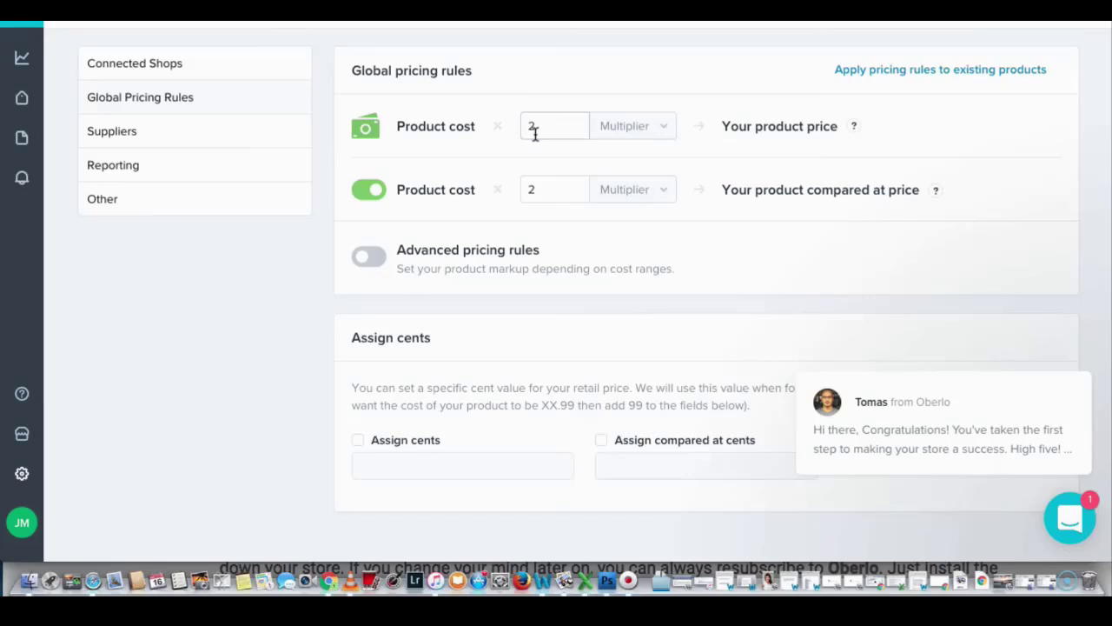
pyautogui.click(535, 133)
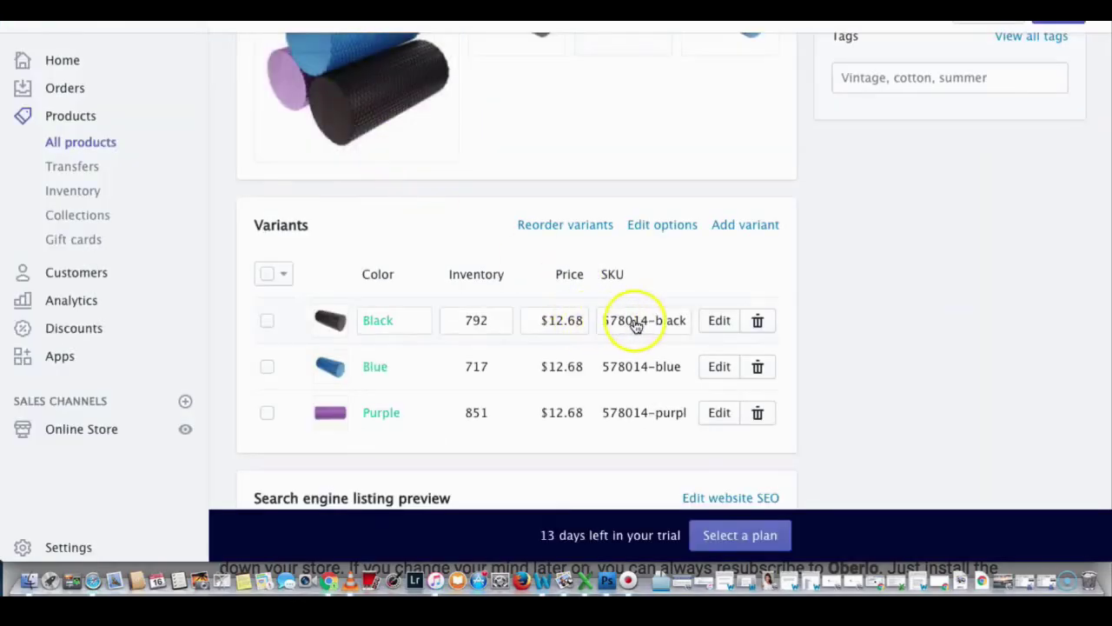
# Step: Price the Black variant at 24.99 with a 49.99 compare-at price and save
pyautogui.click(717, 321)
pyautogui.click(741, 195)
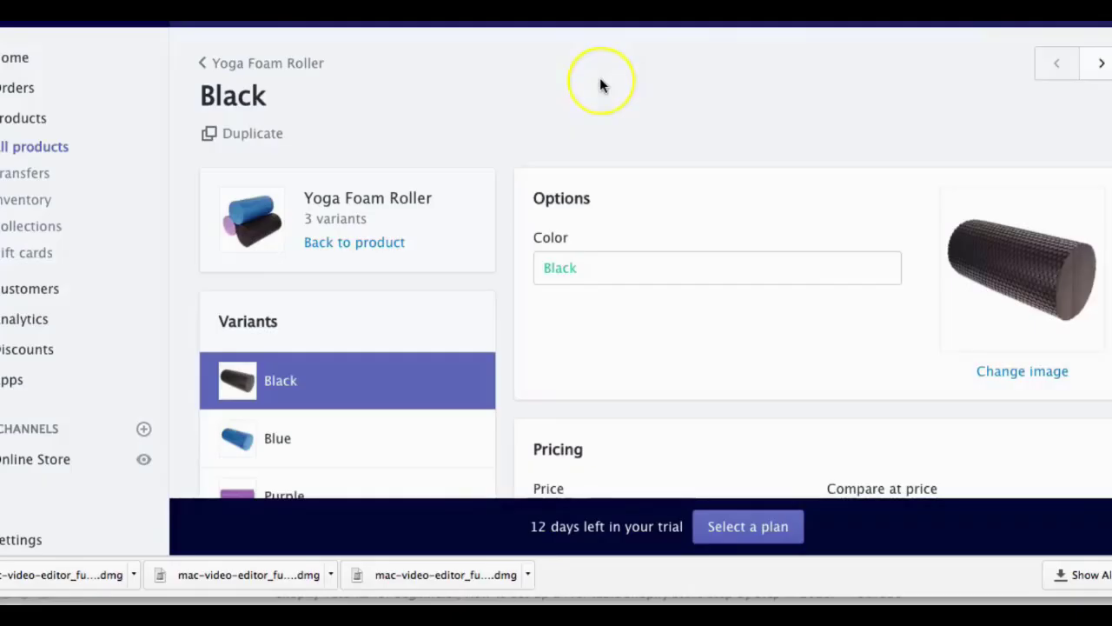
pyautogui.scroll(-4, 600, 81)
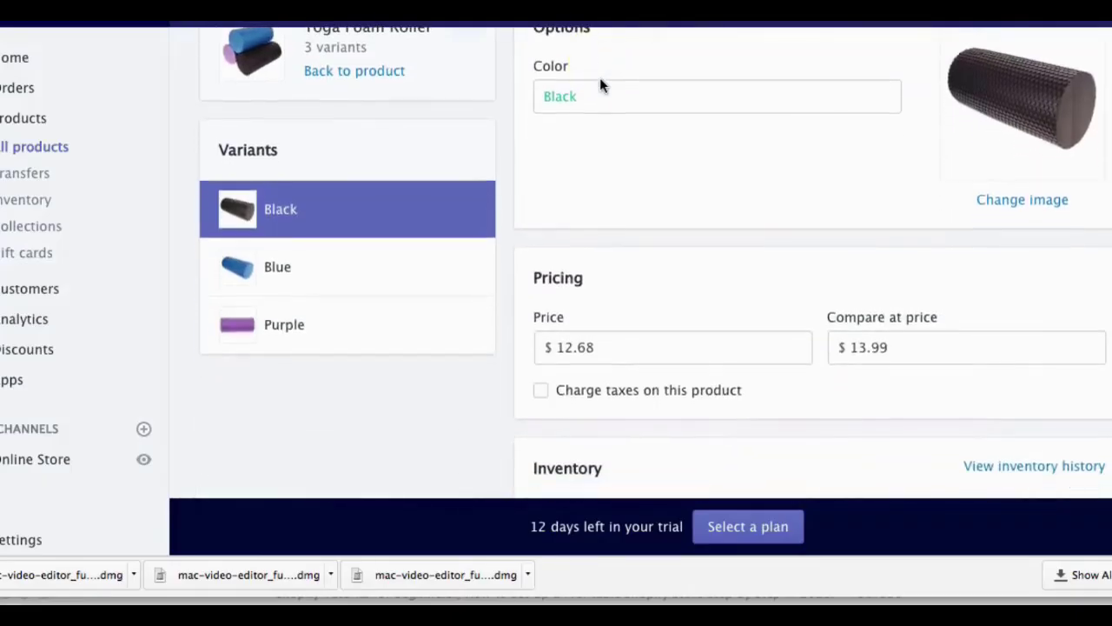
pyautogui.doubleClick(604, 350)
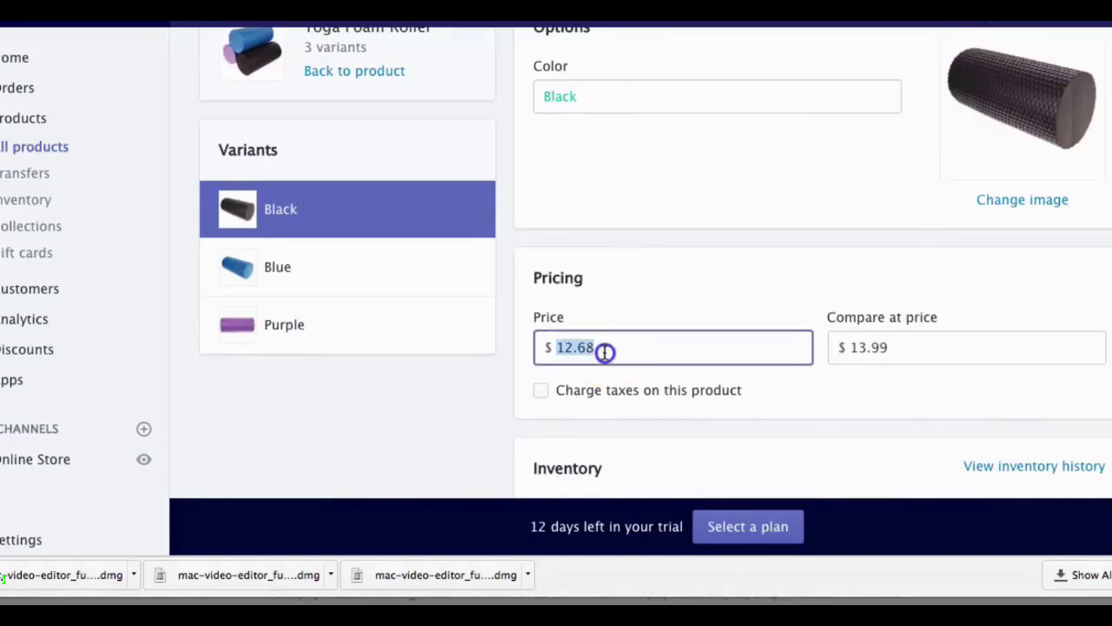
pyautogui.write('24.99')
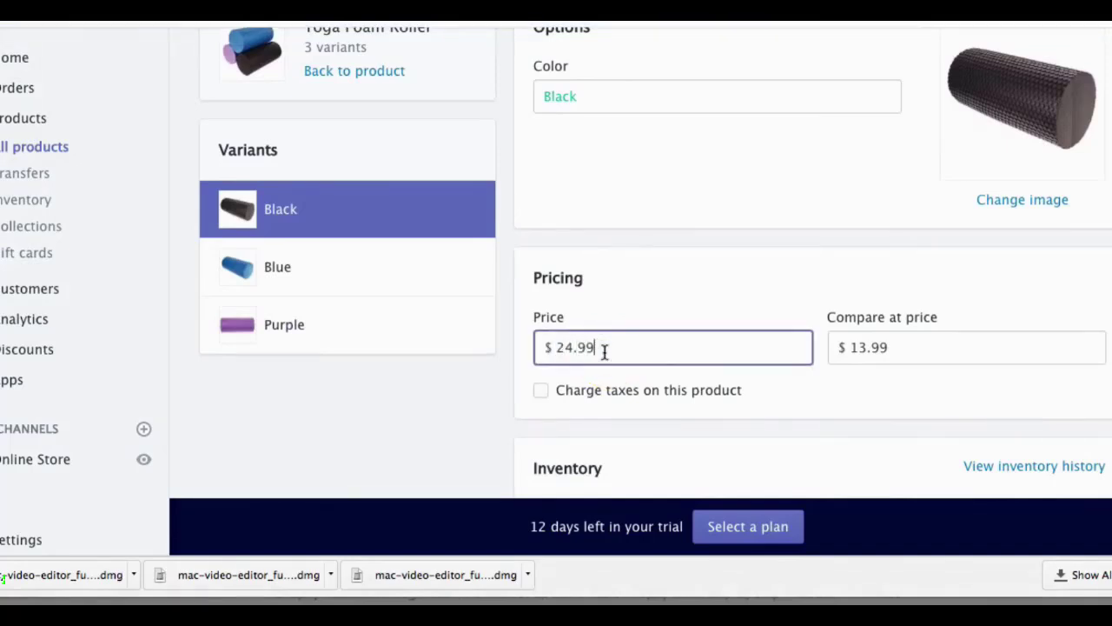
pyautogui.doubleClick(906, 347)
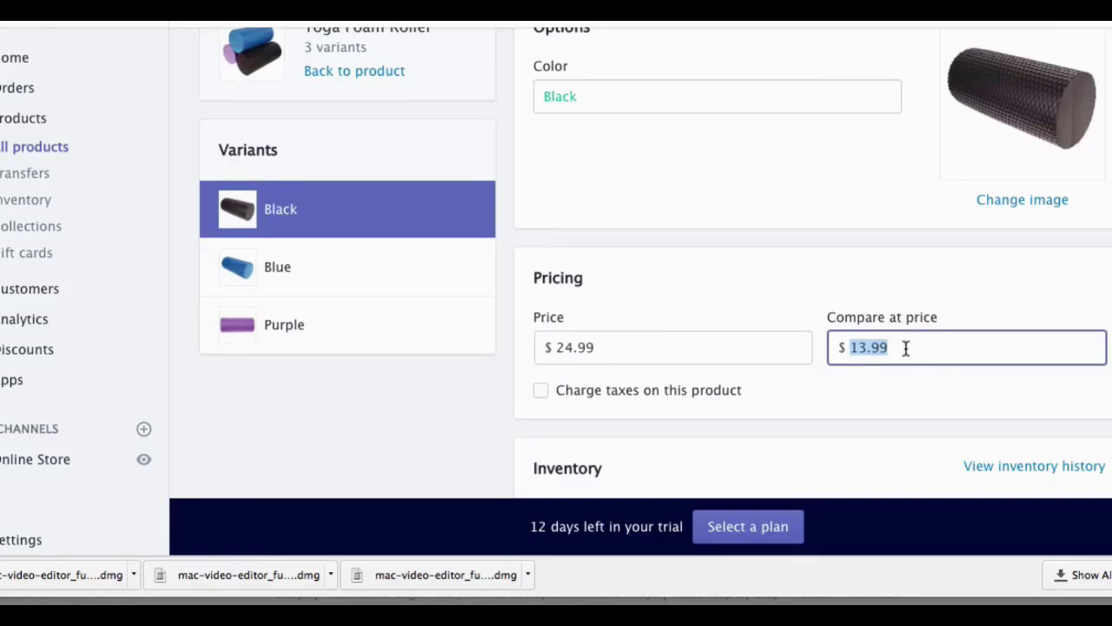
pyautogui.press('BackSpace')
pyautogui.write('49')
pyautogui.click(1095, 16)
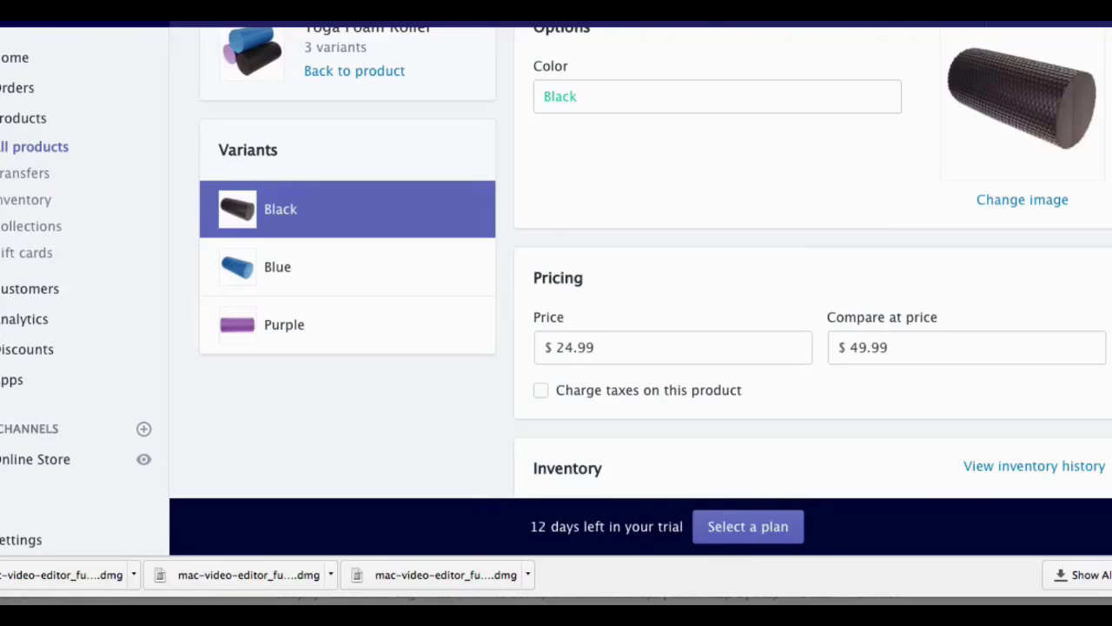
# Step: Create a collection titled 'Featured Collection' with a yoga-products description, using manual product selection
pyautogui.click(27, 228)
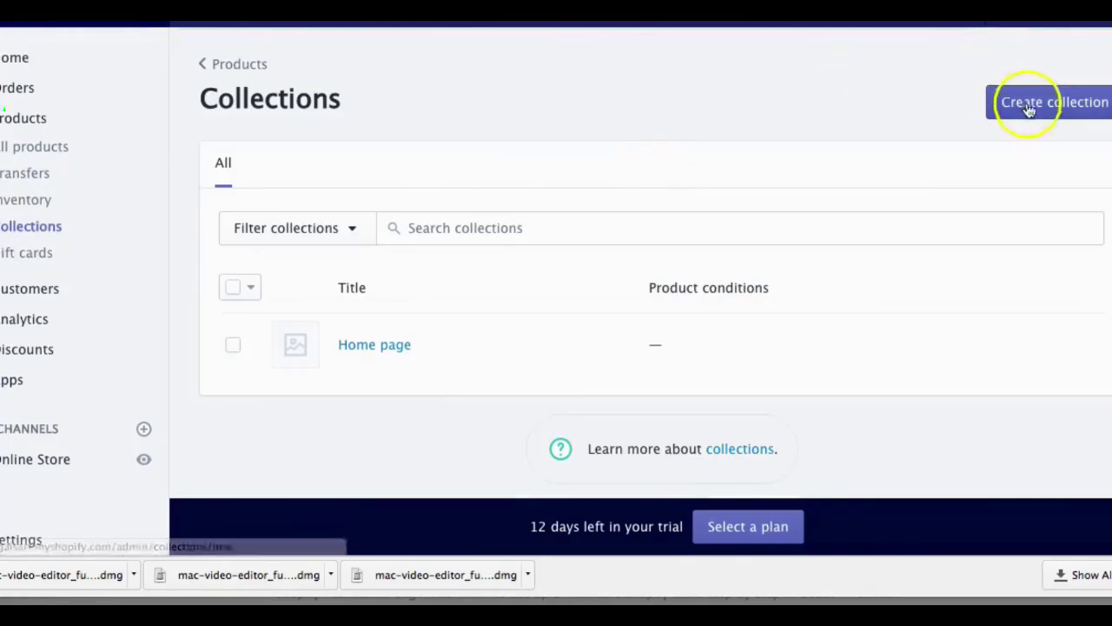
pyautogui.click(1028, 107)
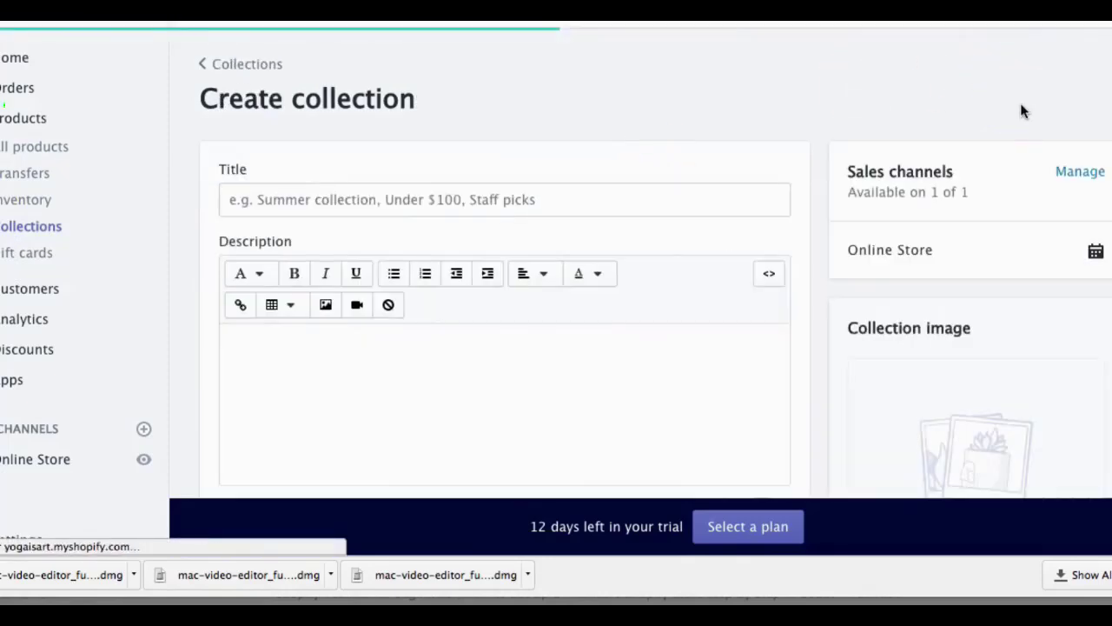
pyautogui.click(356, 199)
pyautogui.write('Featured')
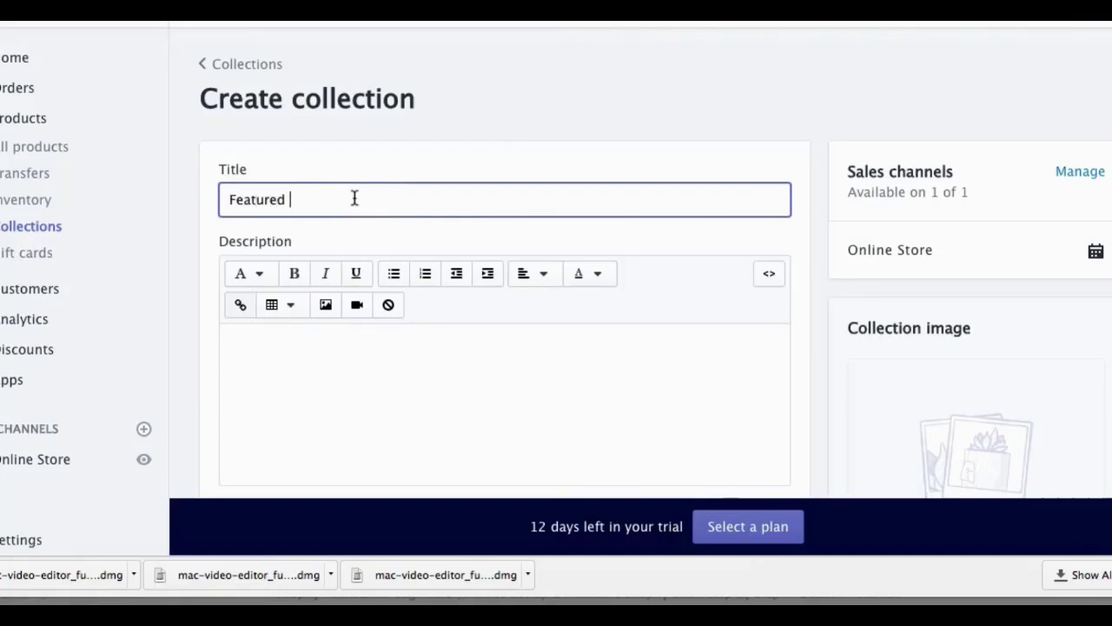
pyautogui.write(' Collection')
pyautogui.press('Tab')
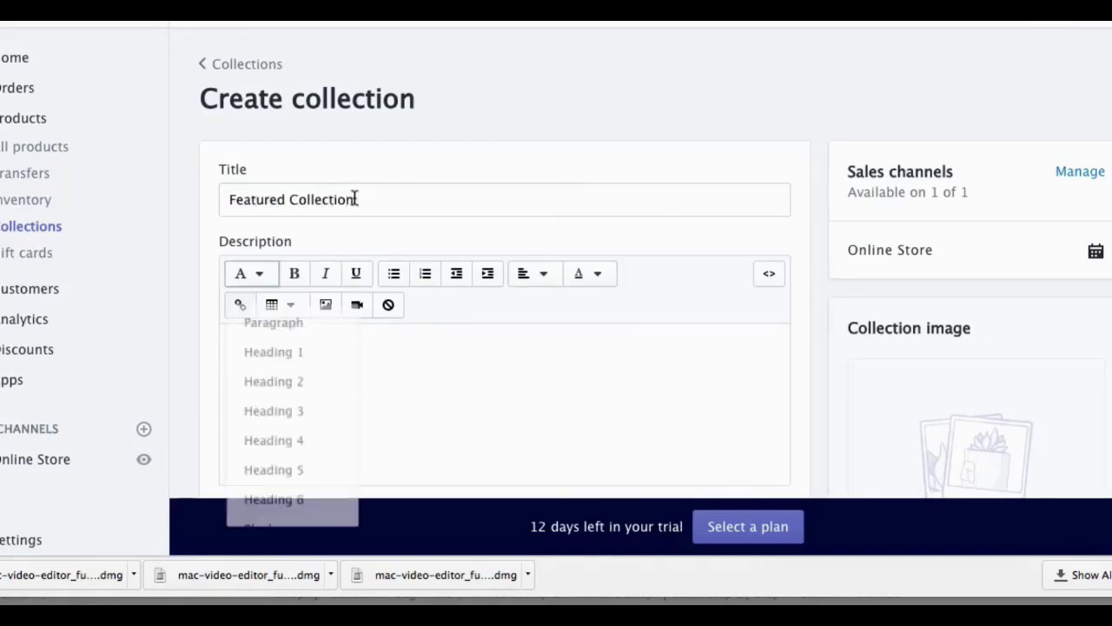
pyautogui.click(450, 353)
pyautogui.write('The worlds best yoga products!')
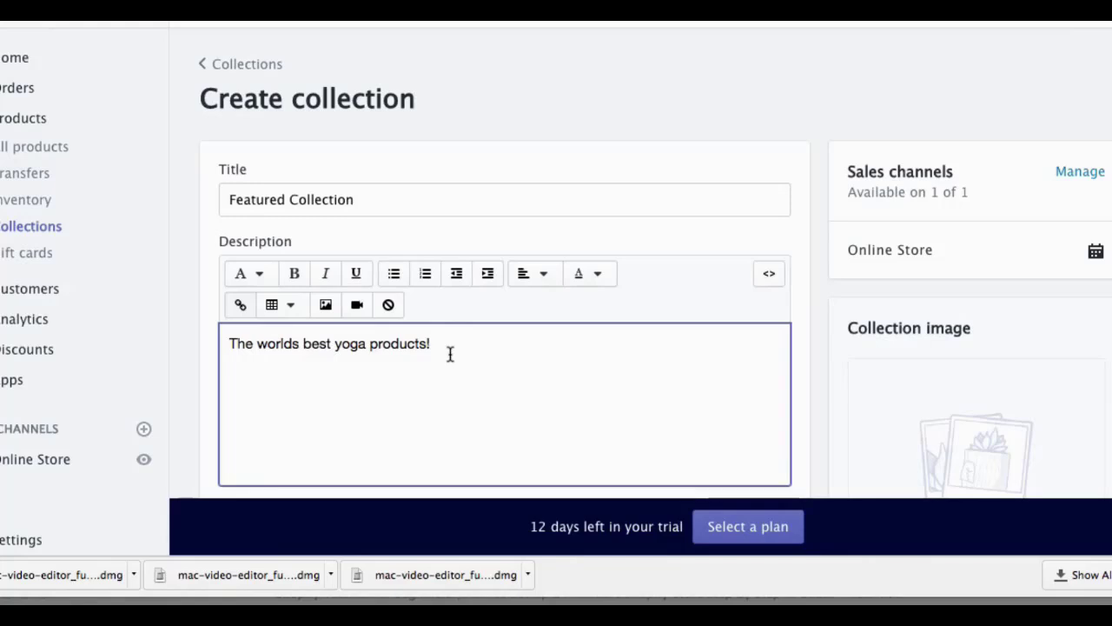
pyautogui.scroll(-1, 571, 360)
pyautogui.scroll(-1, 572, 361)
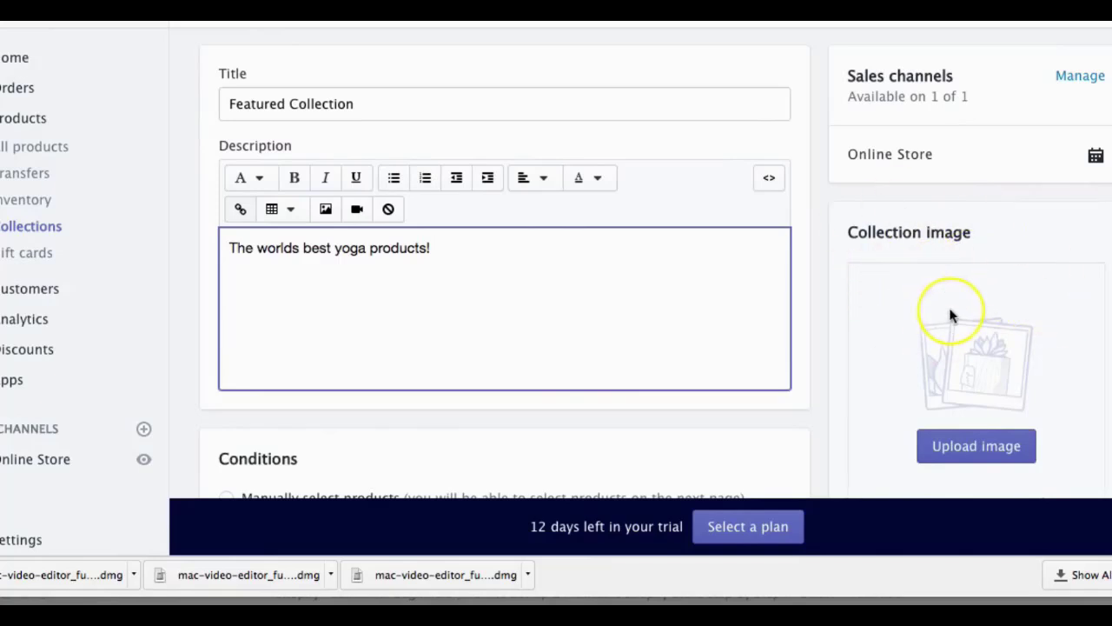
pyautogui.scroll(-3, 951, 315)
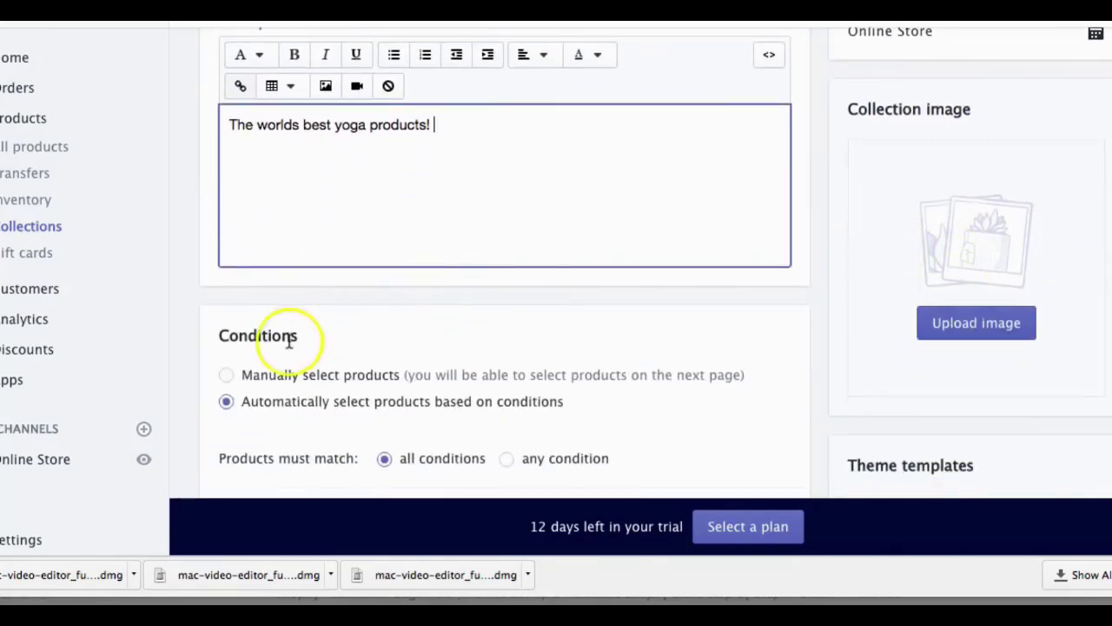
pyautogui.click(252, 375)
# Step: Add the Adjustable Sport Stretch Strap, B.BANG yoga bra and Yoga Foam Roller to the collection
pyautogui.scroll(-1, 452, 345)
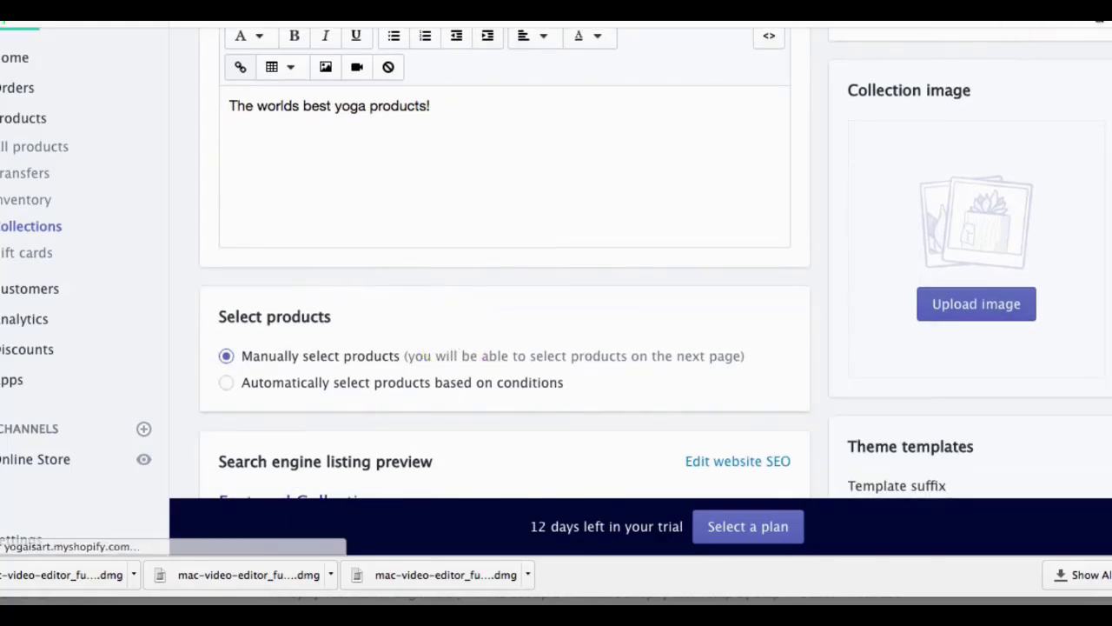
pyautogui.scroll(1, 652, 164)
pyautogui.scroll(-6, 652, 167)
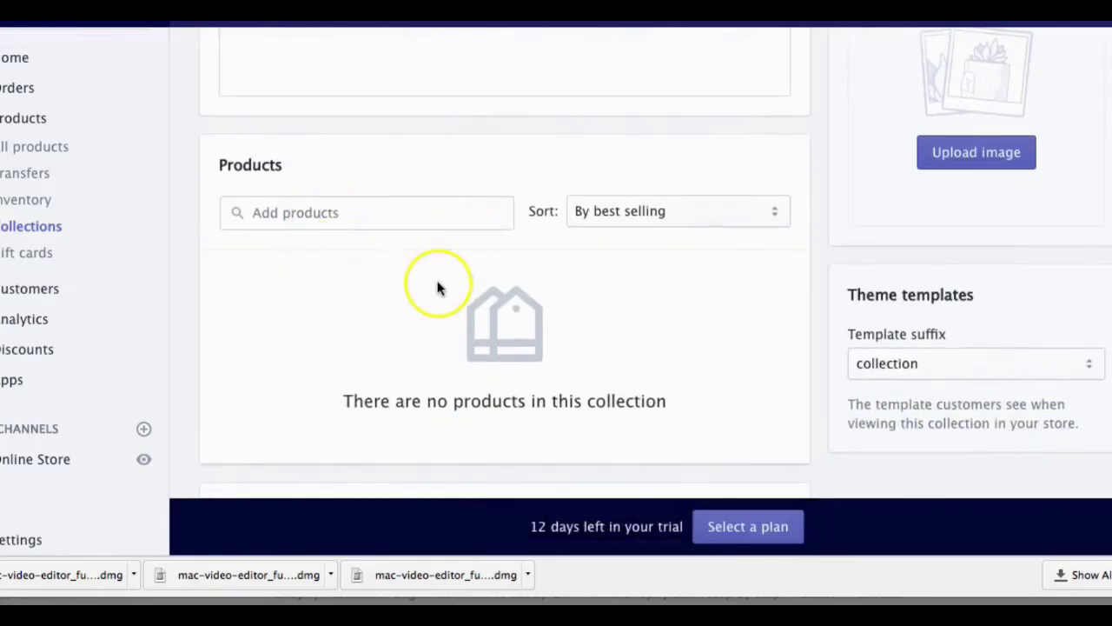
pyautogui.click(300, 213)
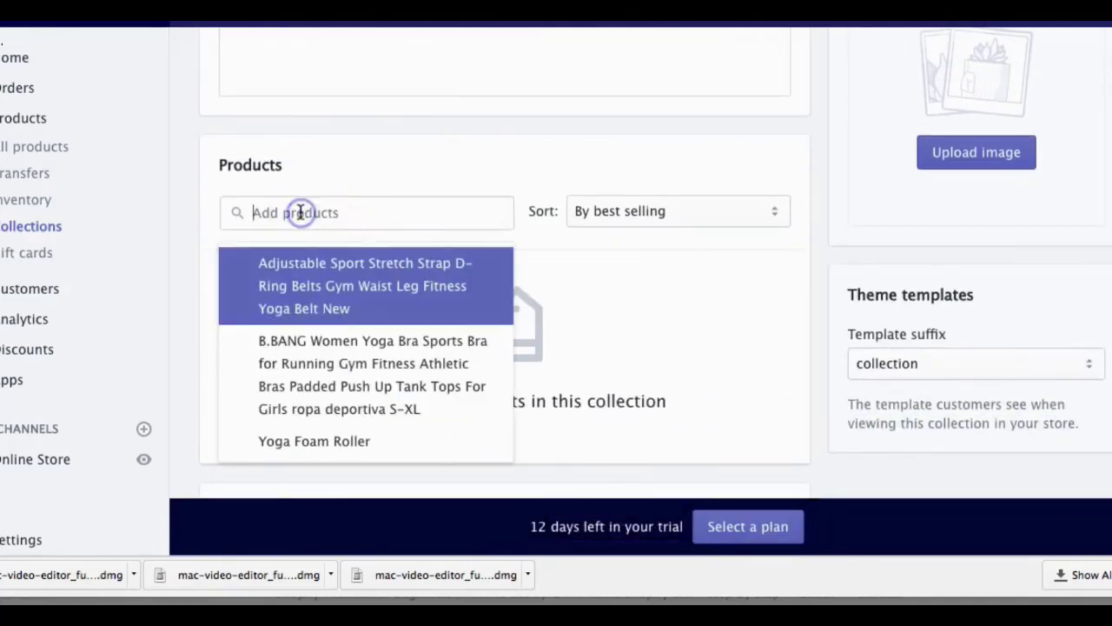
pyautogui.click(235, 286)
pyautogui.click(231, 349)
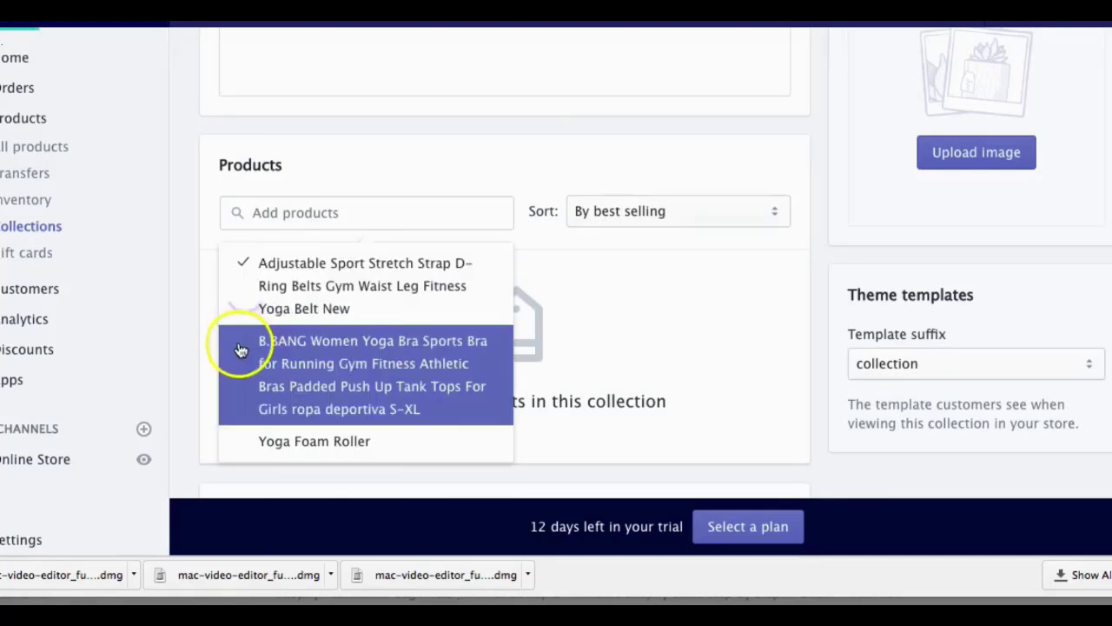
pyautogui.click(235, 443)
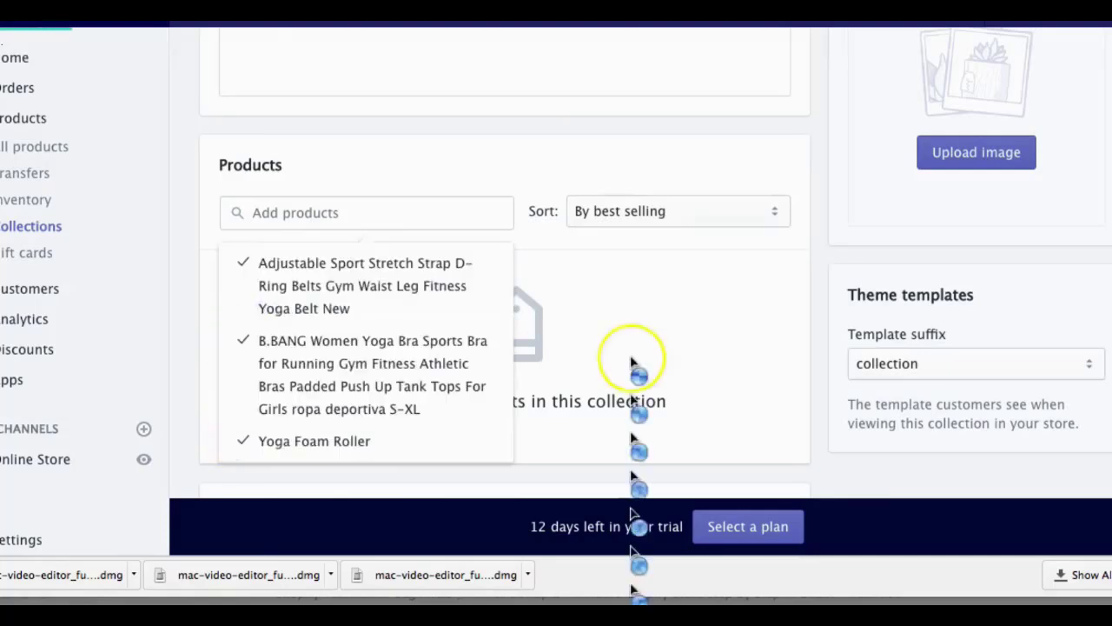
pyautogui.click(684, 372)
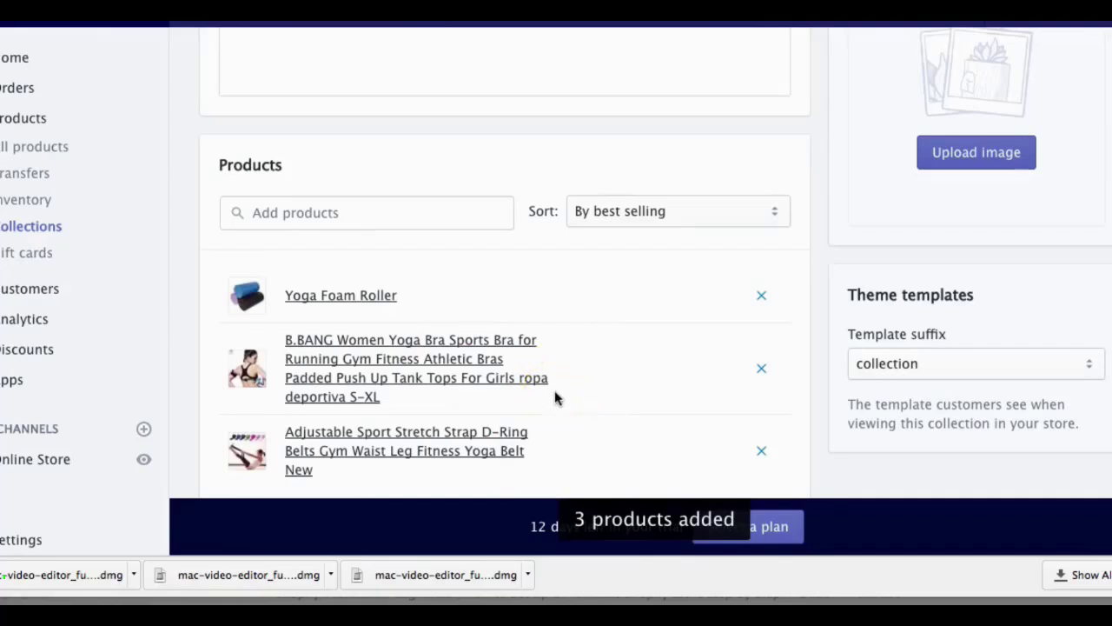
# Step: In the Brooklyn theme editor, set the homepage featured collection section to Featured Collection
pyautogui.click(50, 467)
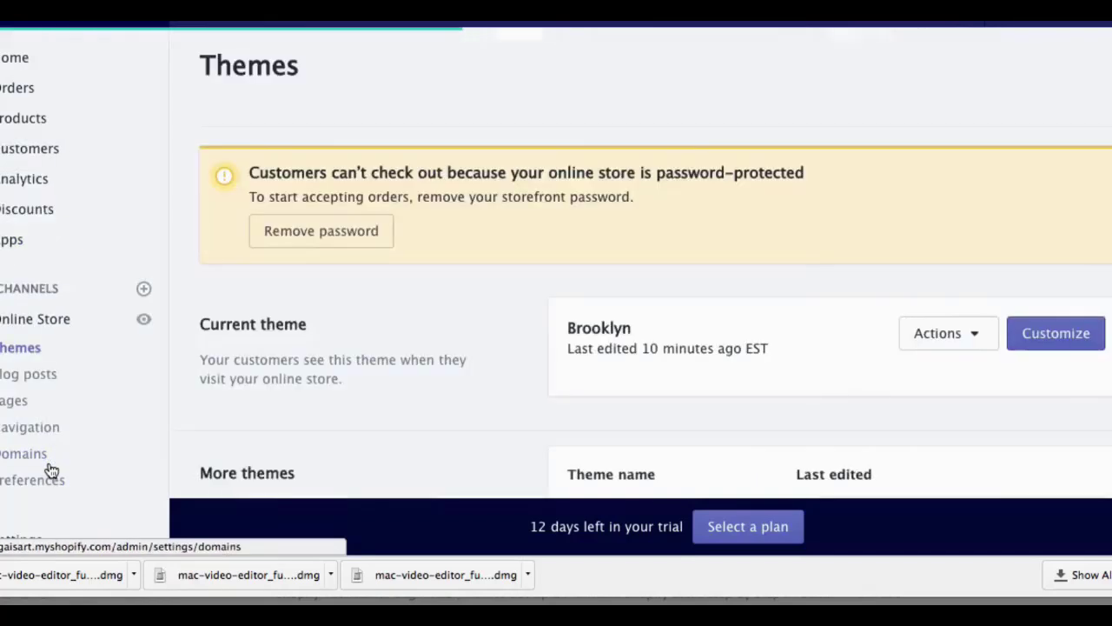
pyautogui.click(1055, 335)
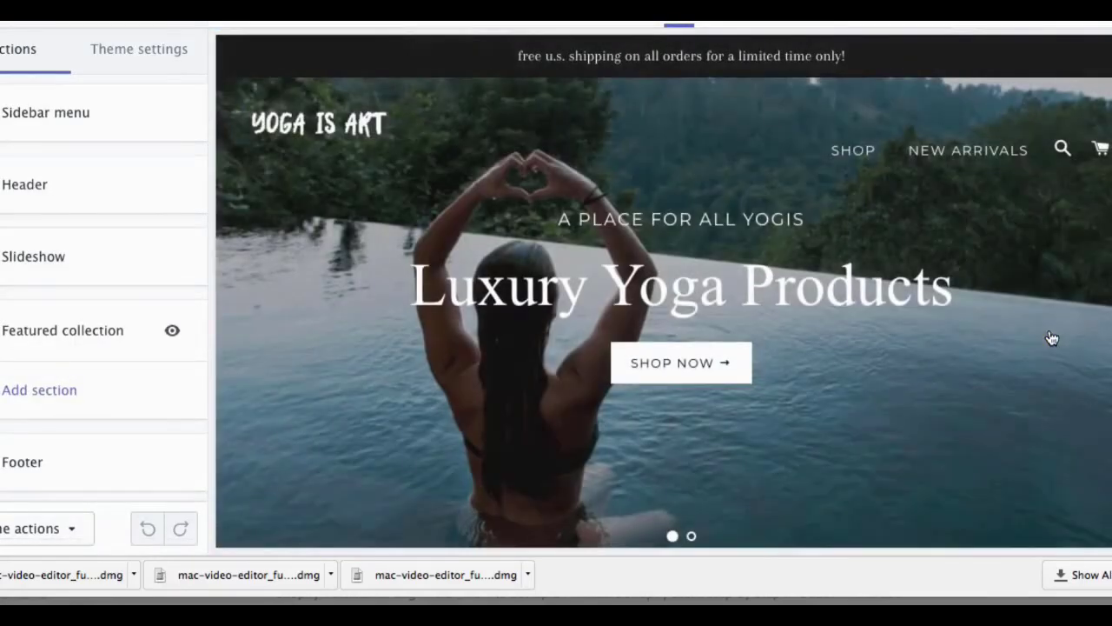
pyautogui.click(51, 337)
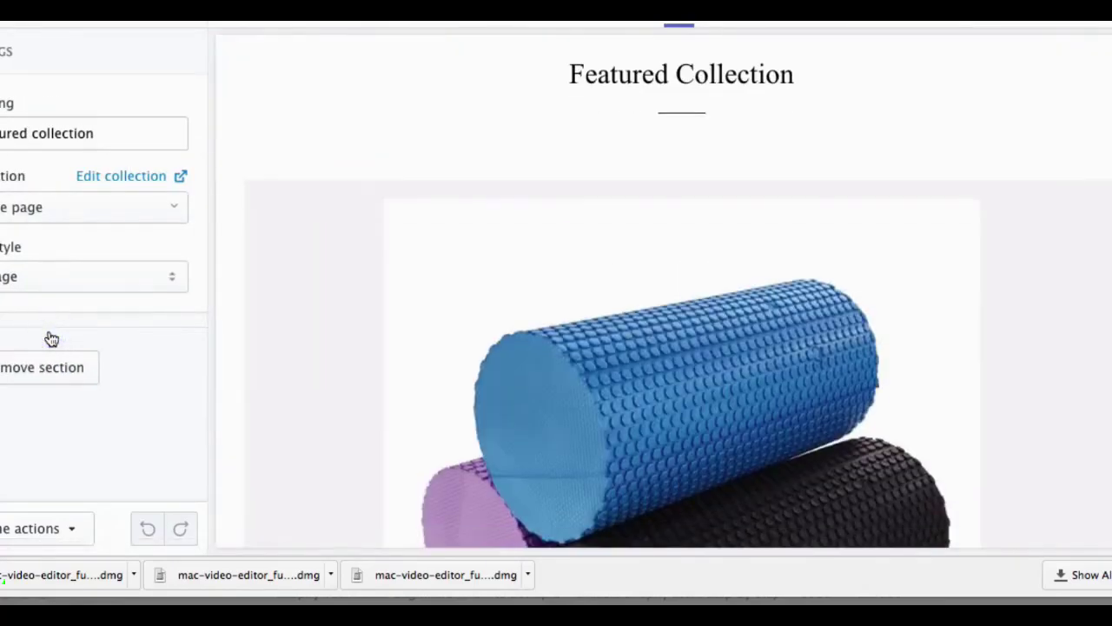
pyautogui.click(30, 210)
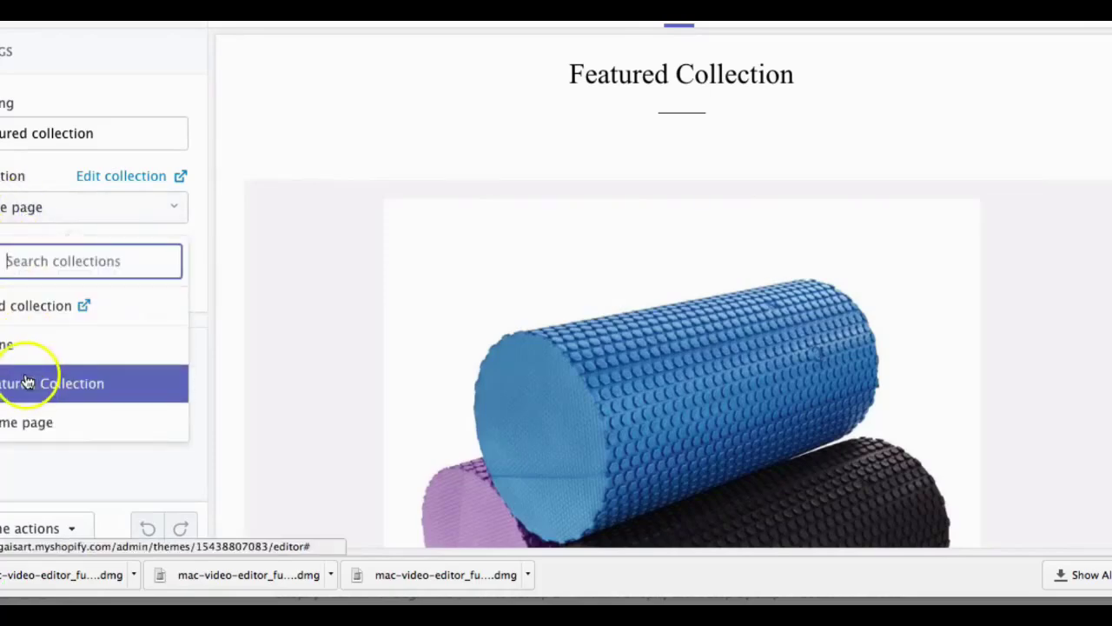
pyautogui.click(28, 383)
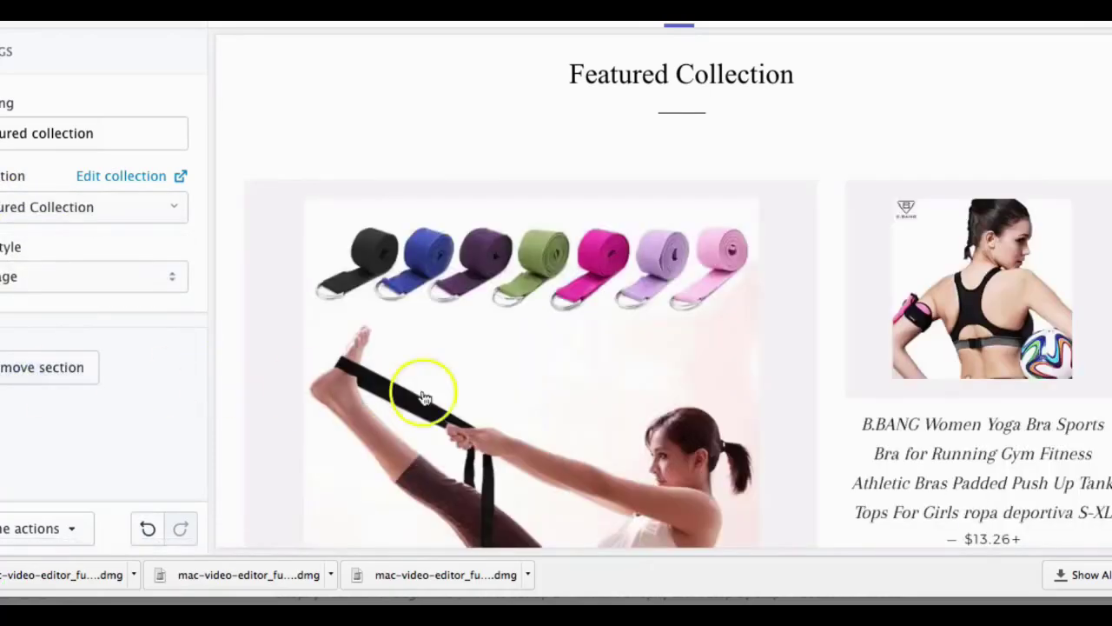
pyautogui.scroll(-3, 938, 328)
pyautogui.scroll(2, 869, 304)
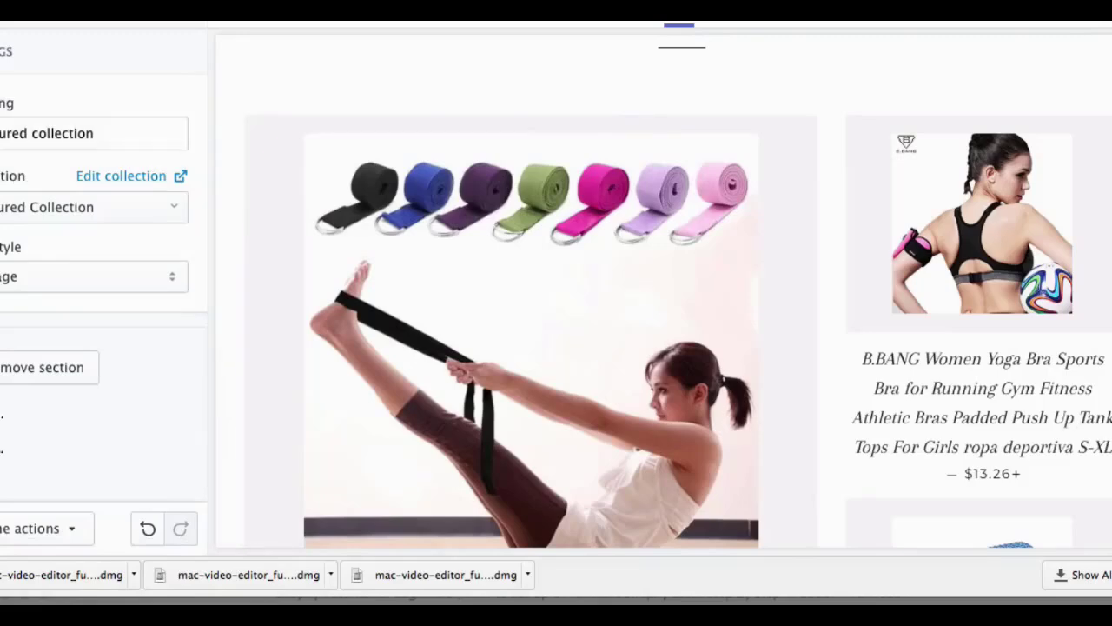
# Step: Set the theme's product background colour to white #ffffff
pyautogui.click(99, 48)
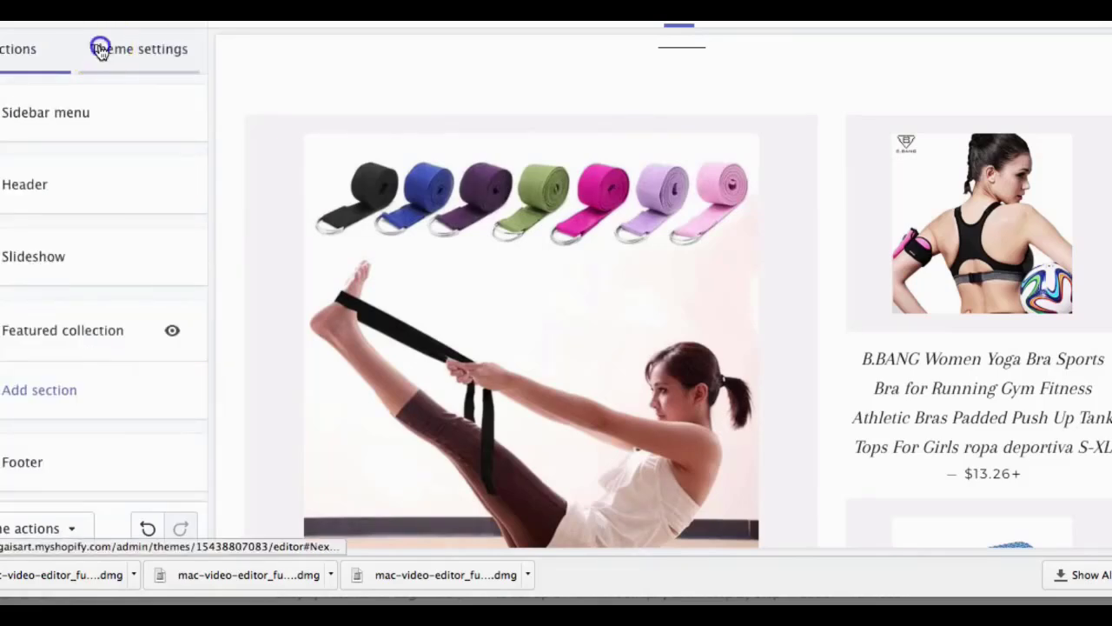
pyautogui.click(43, 111)
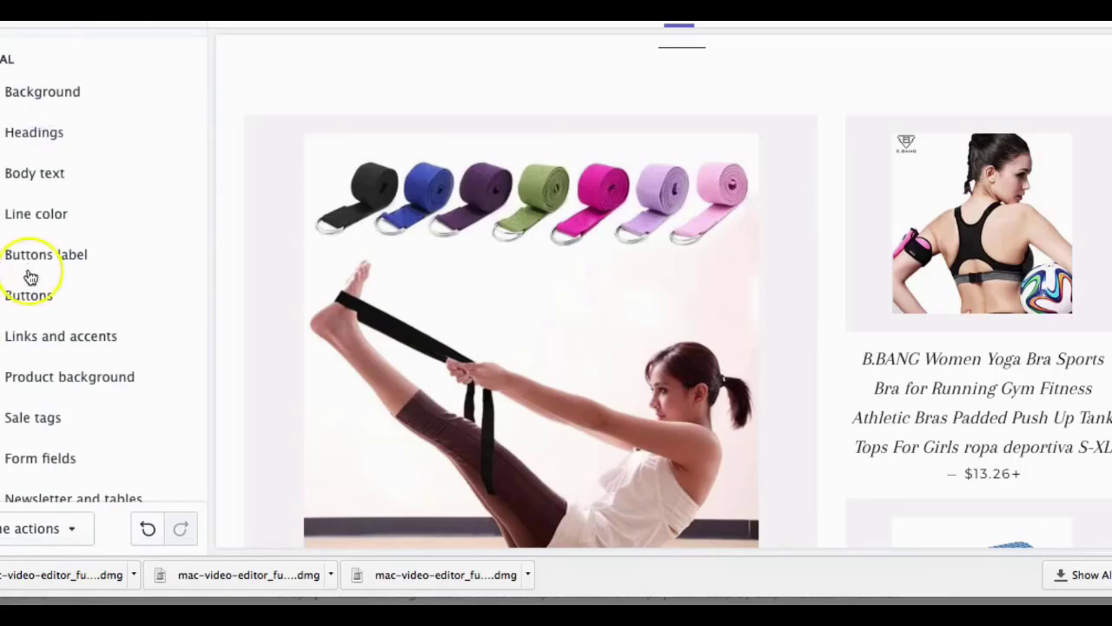
pyautogui.click(19, 376)
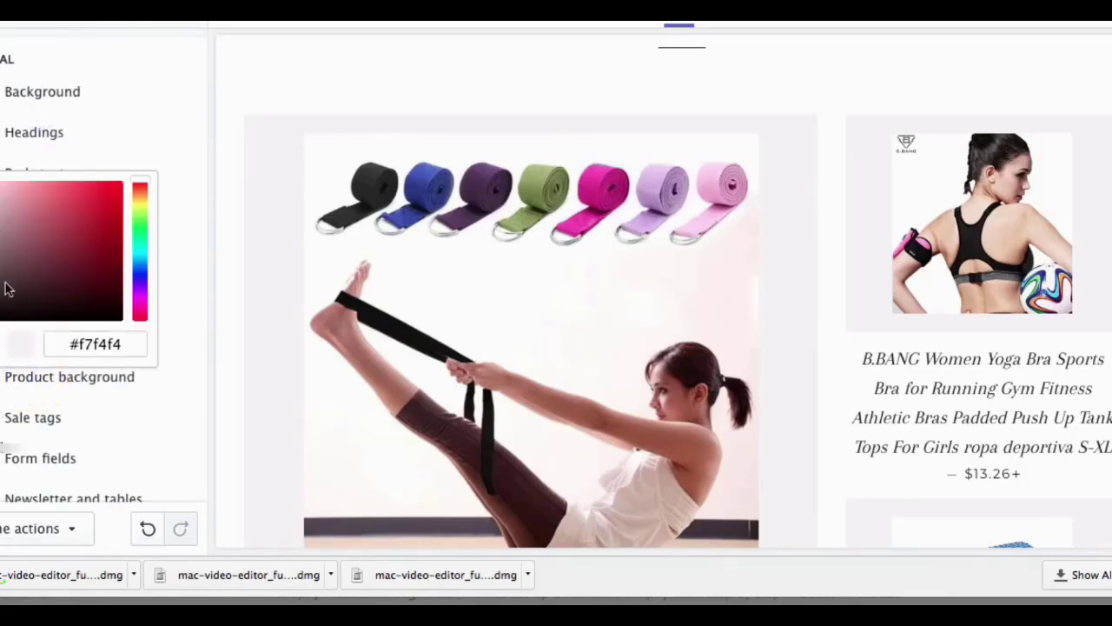
pyautogui.click(1, 184)
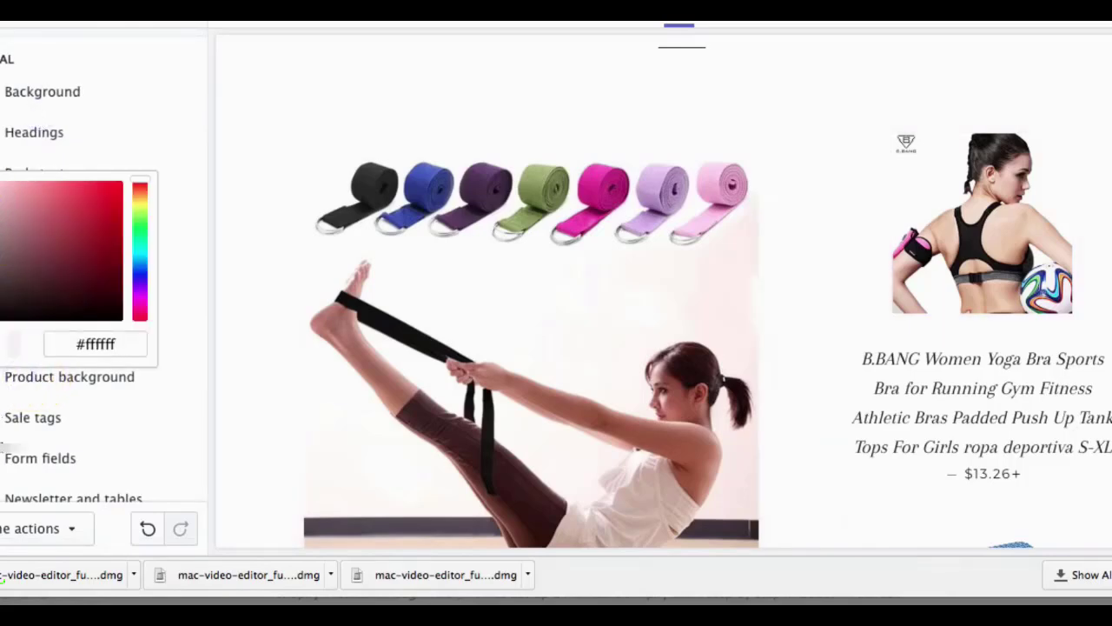
pyautogui.click(348, 224)
pyautogui.scroll(-6, 776, 347)
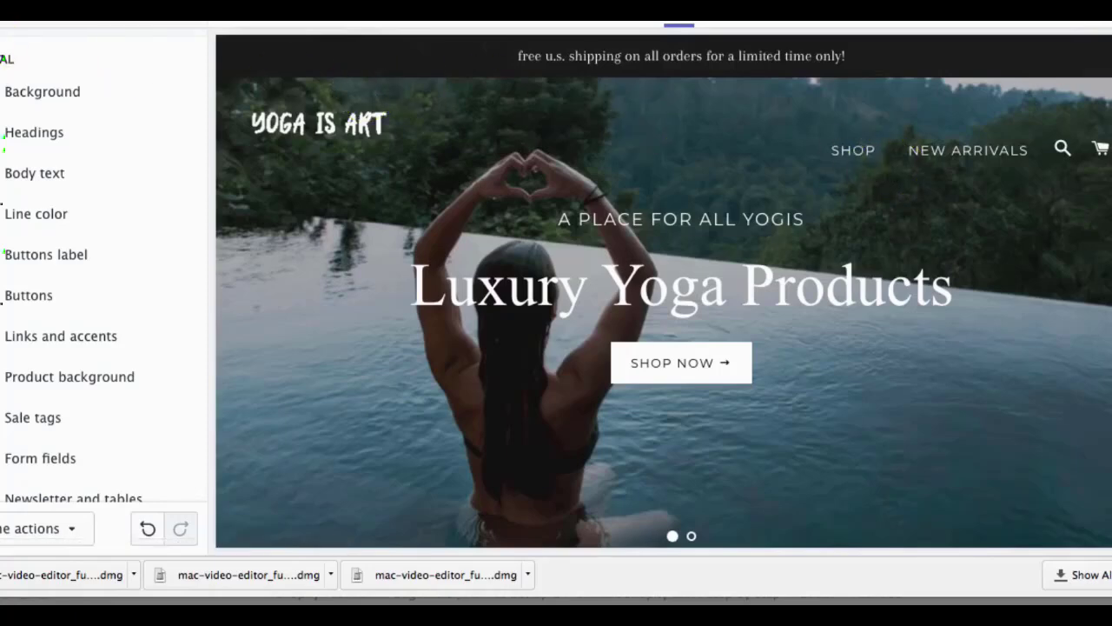
pyautogui.click(2, 26)
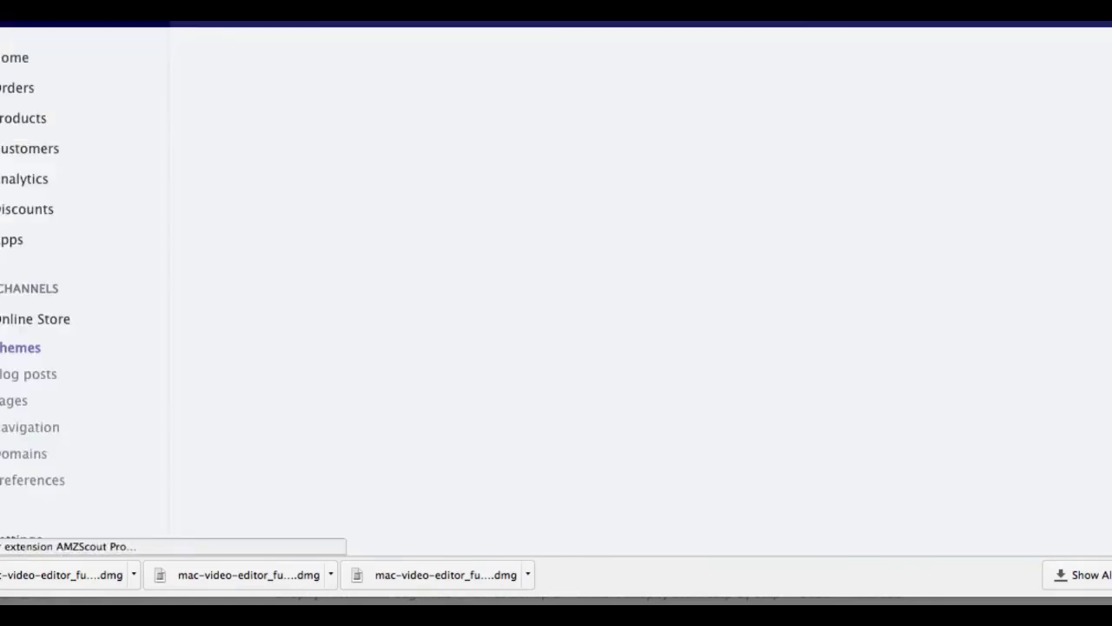
# Step: In the Main menu, relink the SHOP item from Home page to Featured Collection
pyautogui.click(19, 432)
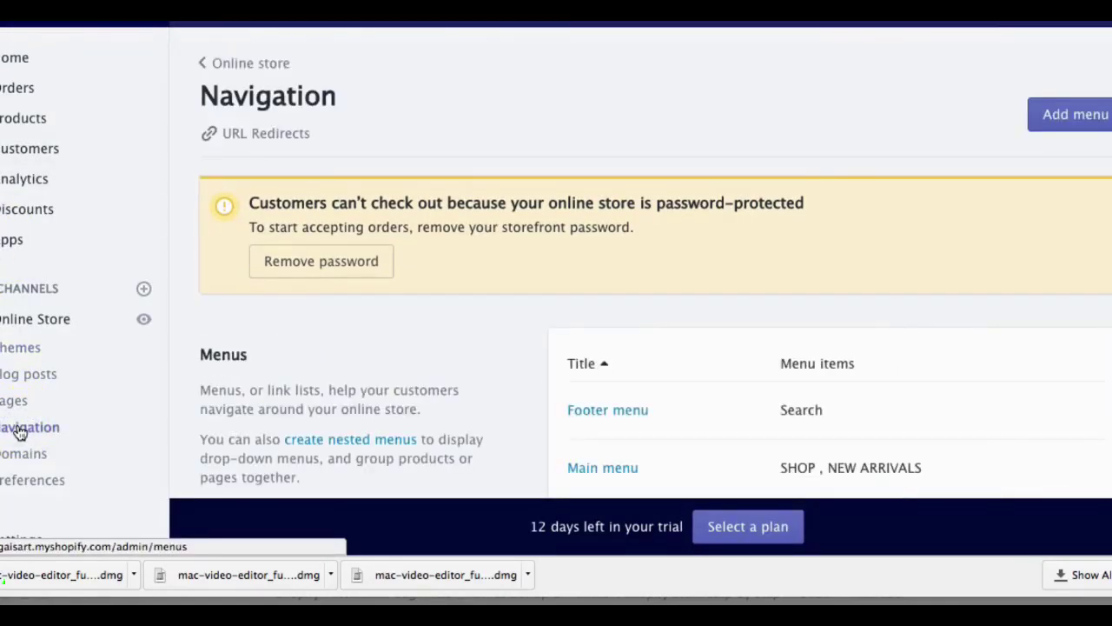
pyautogui.scroll(-2, 393, 382)
pyautogui.click(588, 380)
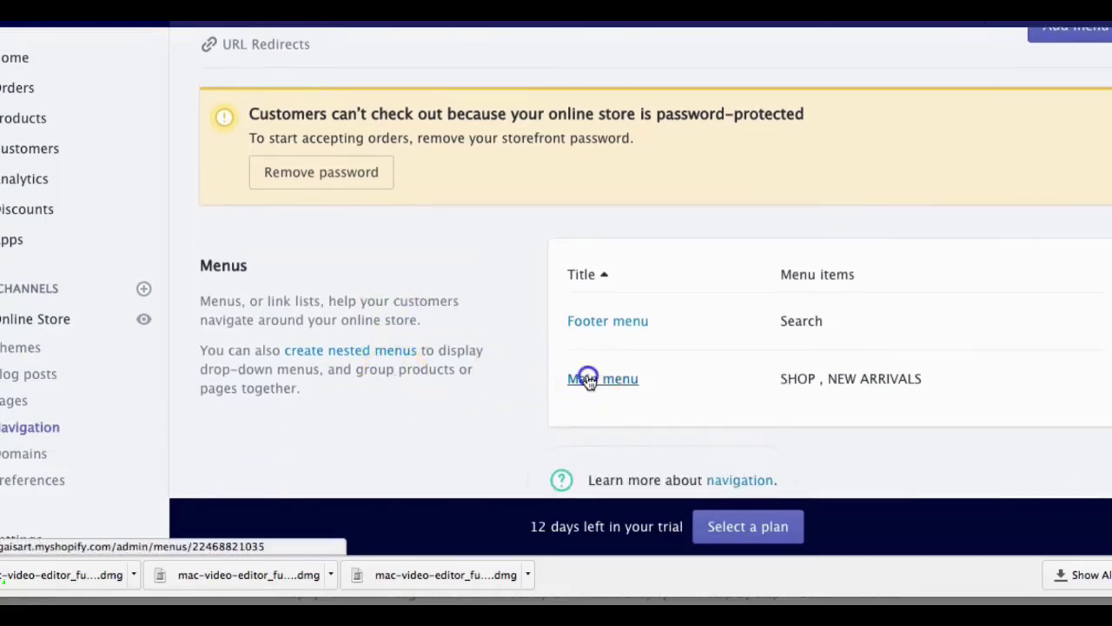
pyautogui.scroll(-1, 588, 380)
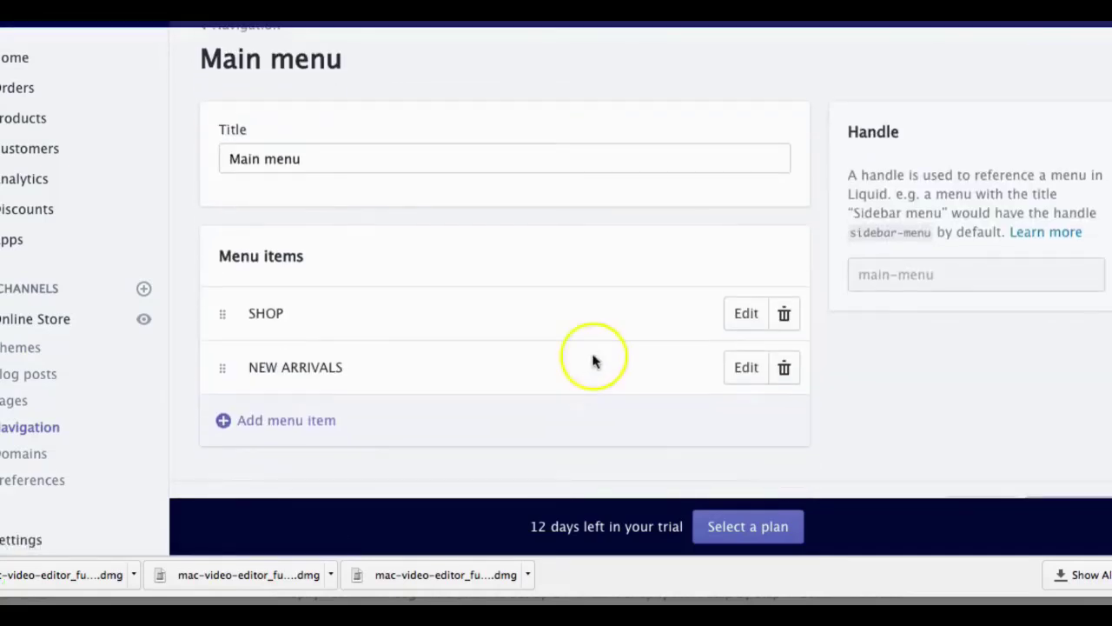
pyautogui.click(745, 313)
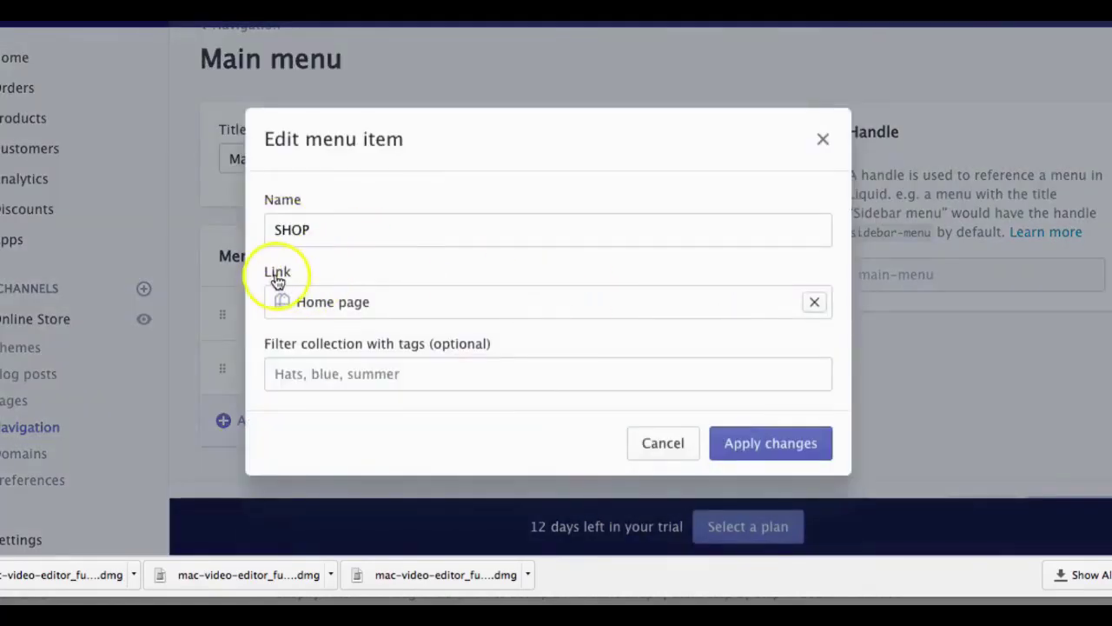
pyautogui.click(819, 303)
pyautogui.click(349, 466)
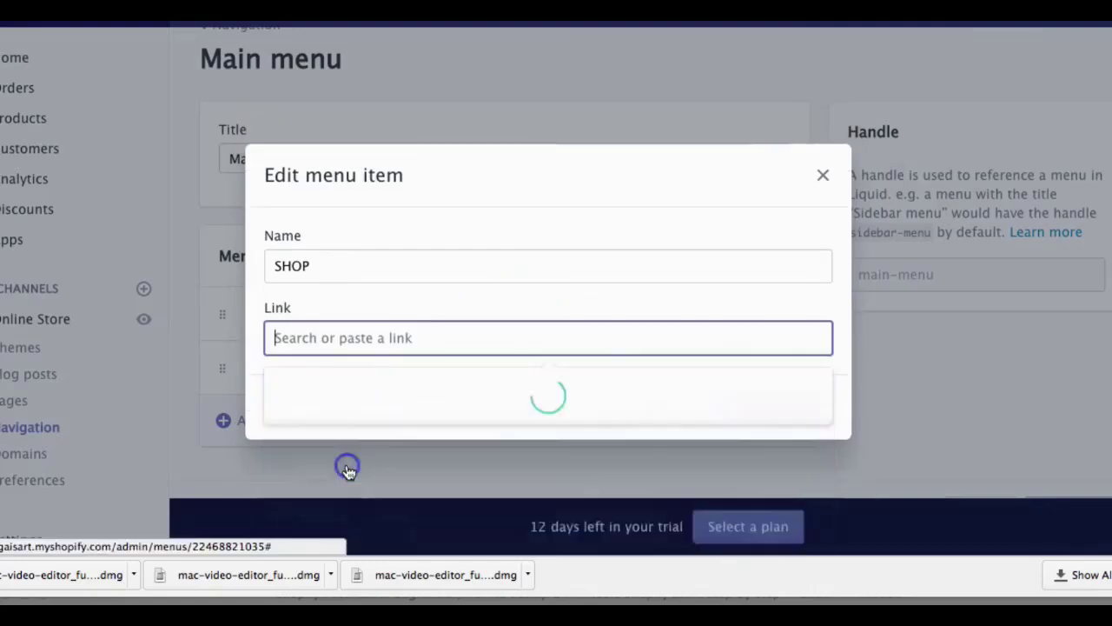
pyautogui.click(373, 466)
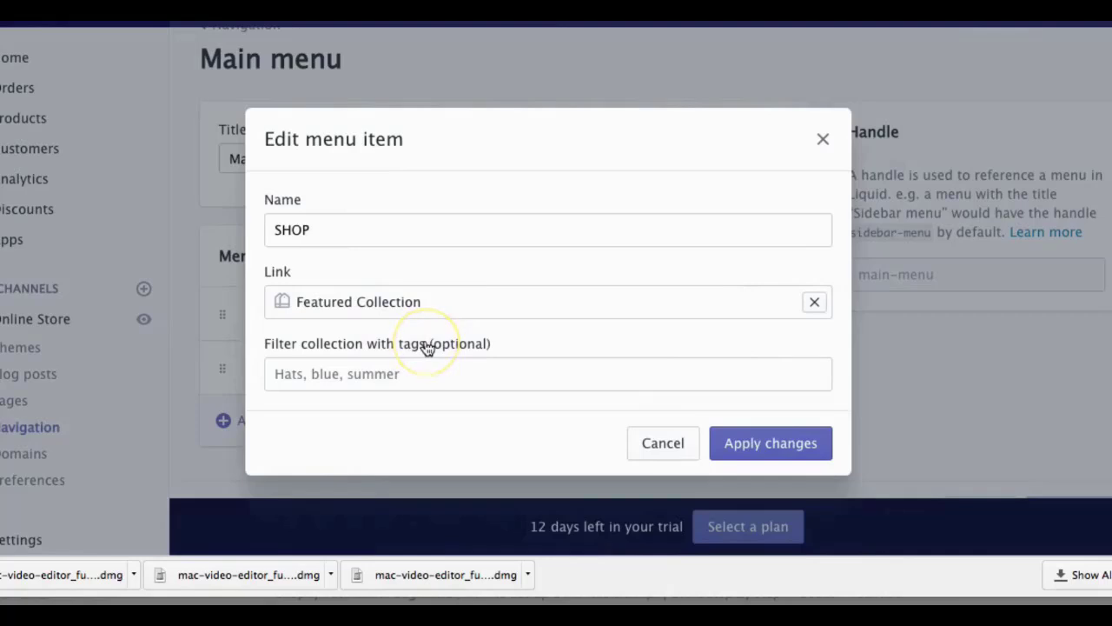
pyautogui.click(728, 443)
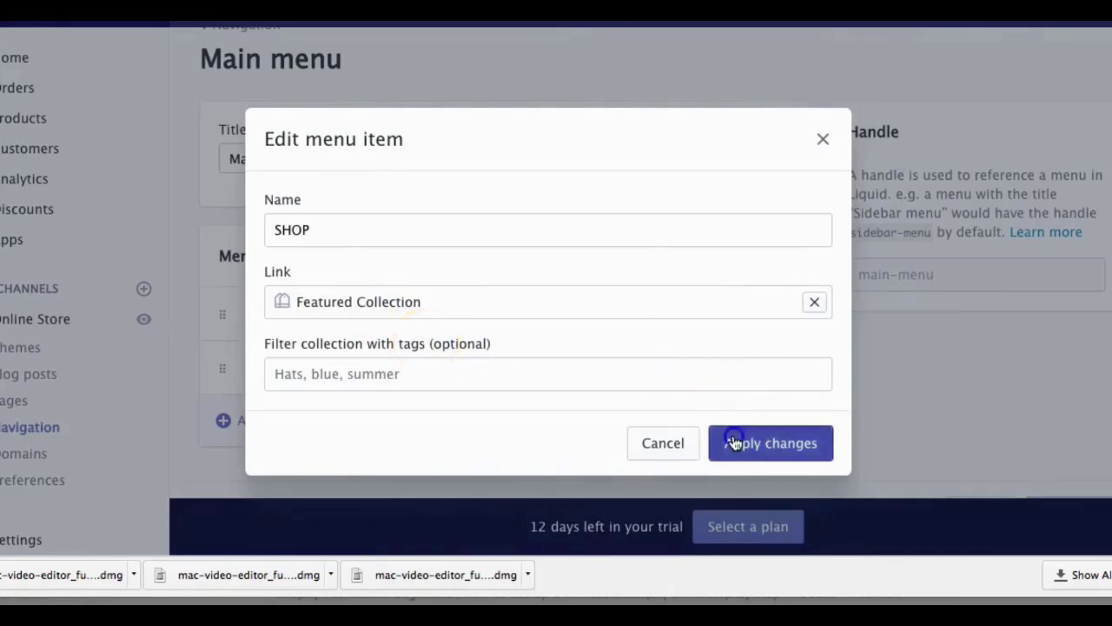
# Step: Relink NEW ARRIVALS to Featured Collection and nest it under SHOP
pyautogui.click(745, 368)
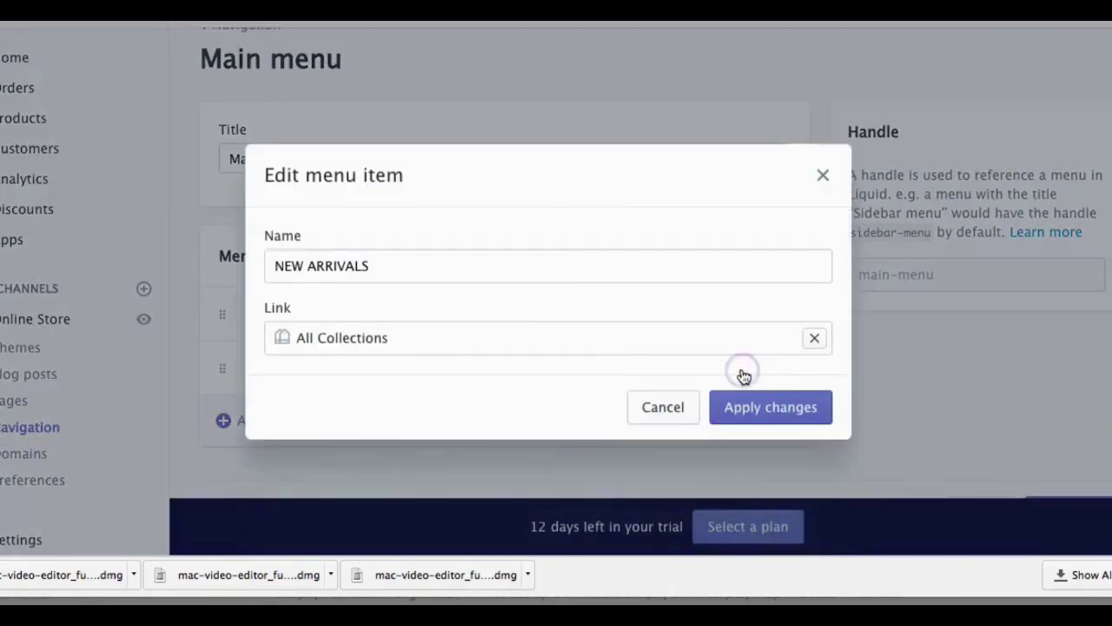
pyautogui.click(814, 338)
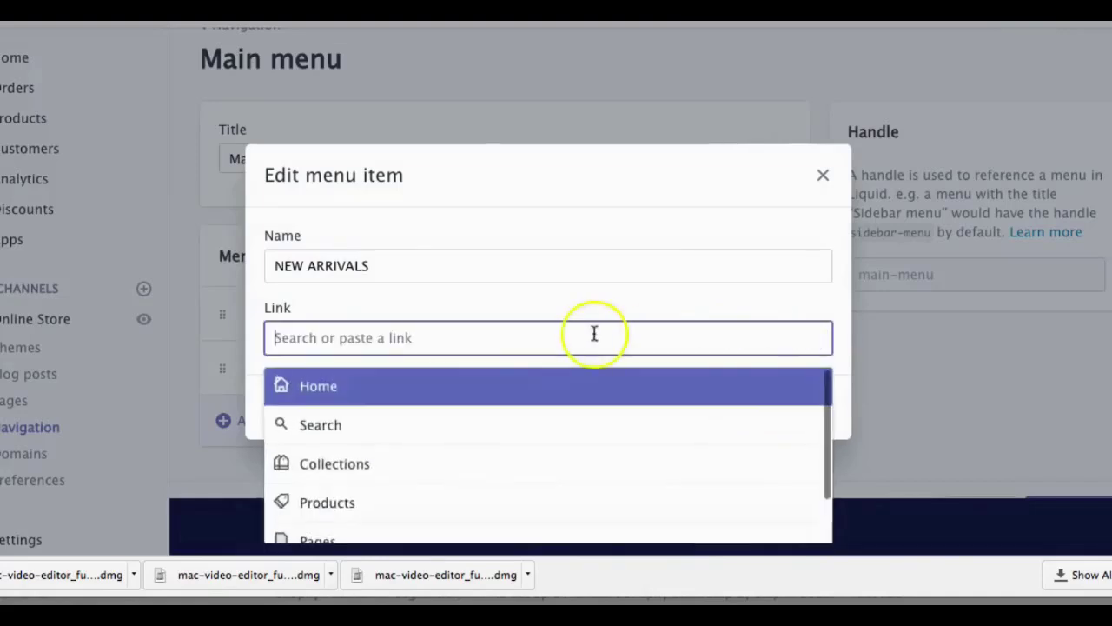
pyautogui.click(470, 460)
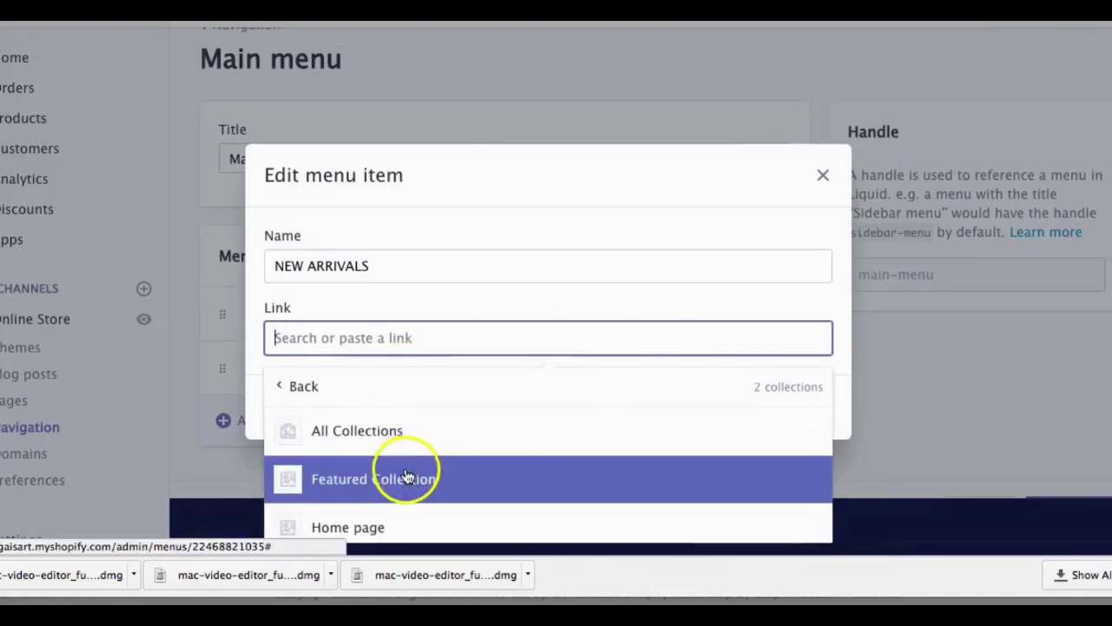
pyautogui.click(407, 476)
pyautogui.click(738, 442)
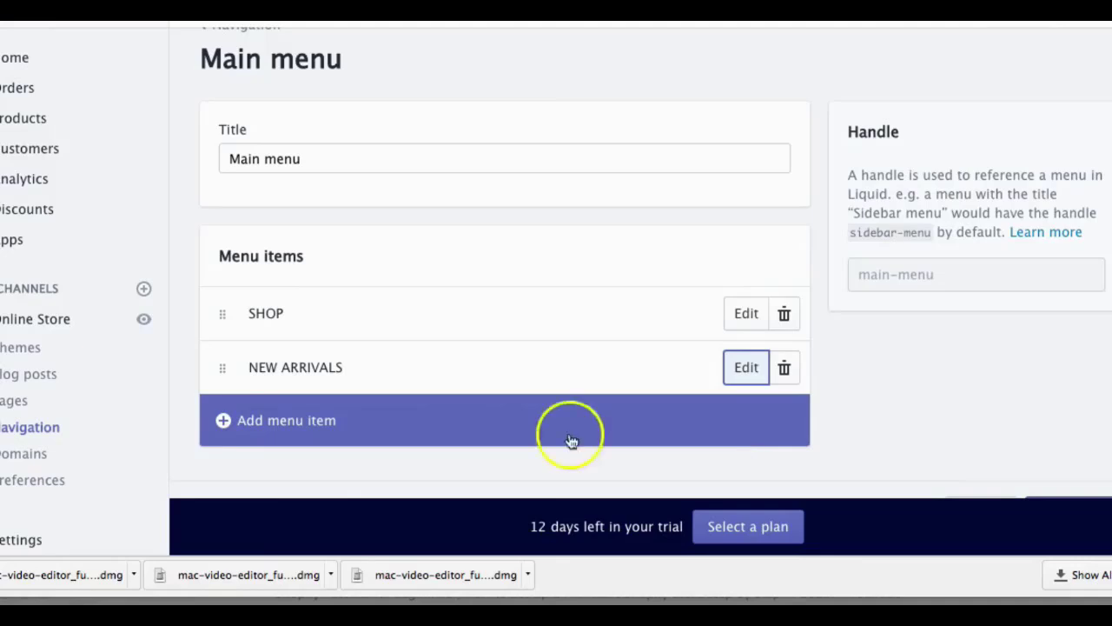
pyautogui.moveTo(225, 371); pyautogui.dragTo(281, 356)
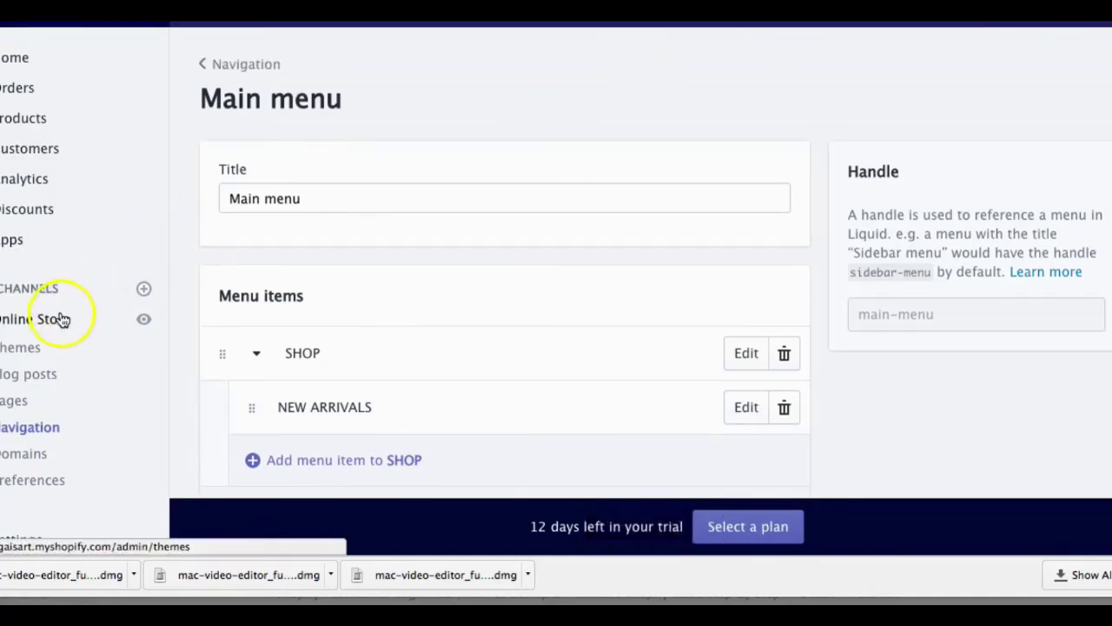
# Step: View the live storefront and scroll through the homepage's Featured Collection products
pyautogui.click(147, 320)
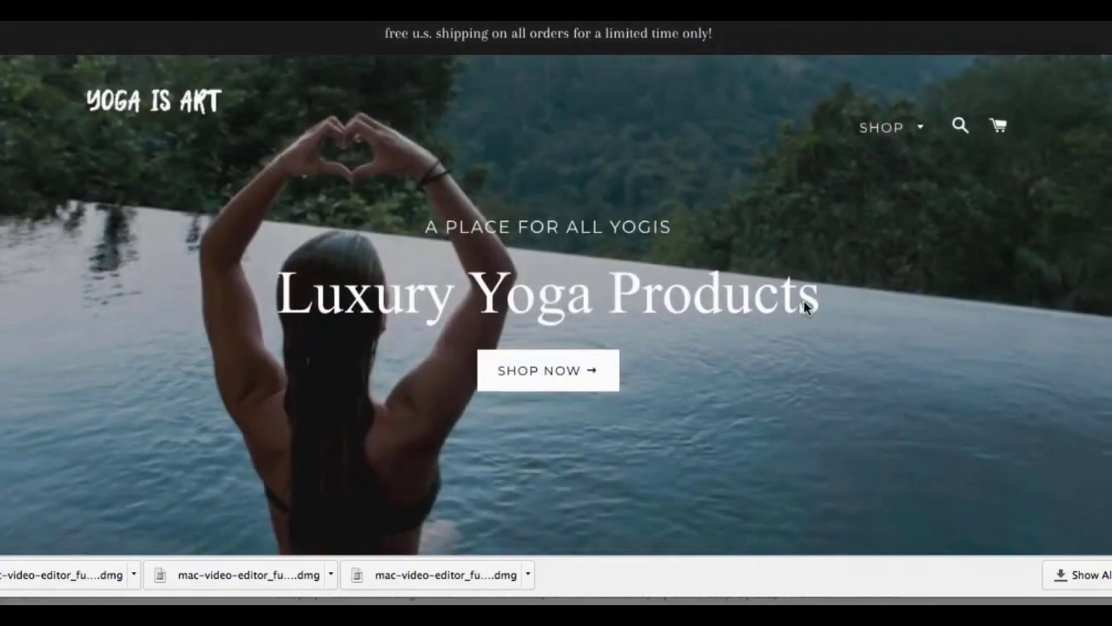
pyautogui.scroll(-7, 803, 304)
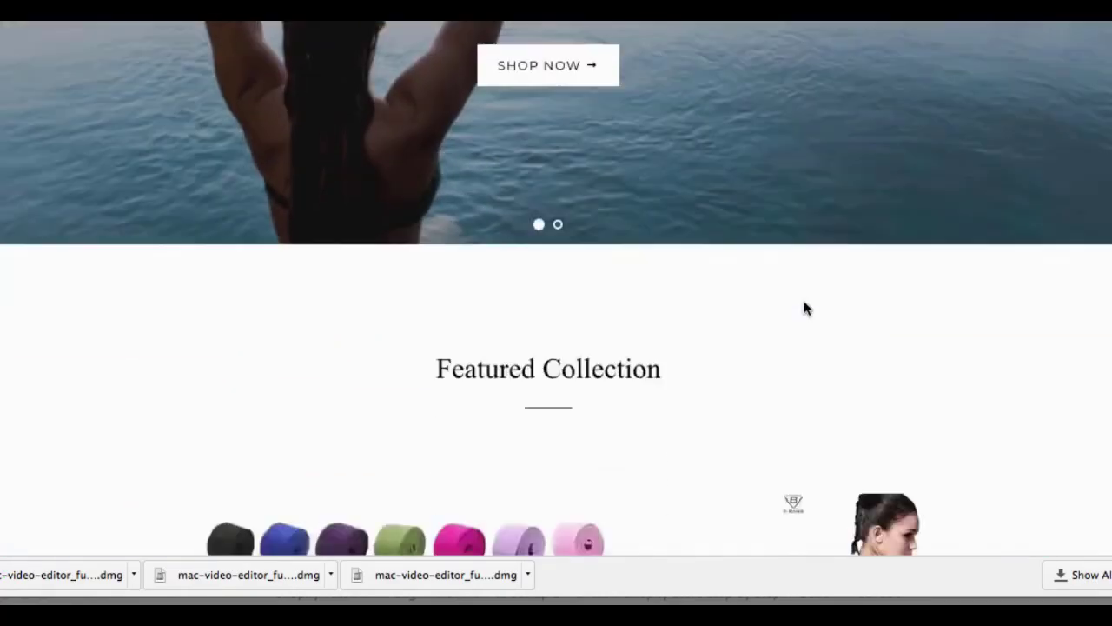
pyautogui.scroll(-6, 804, 304)
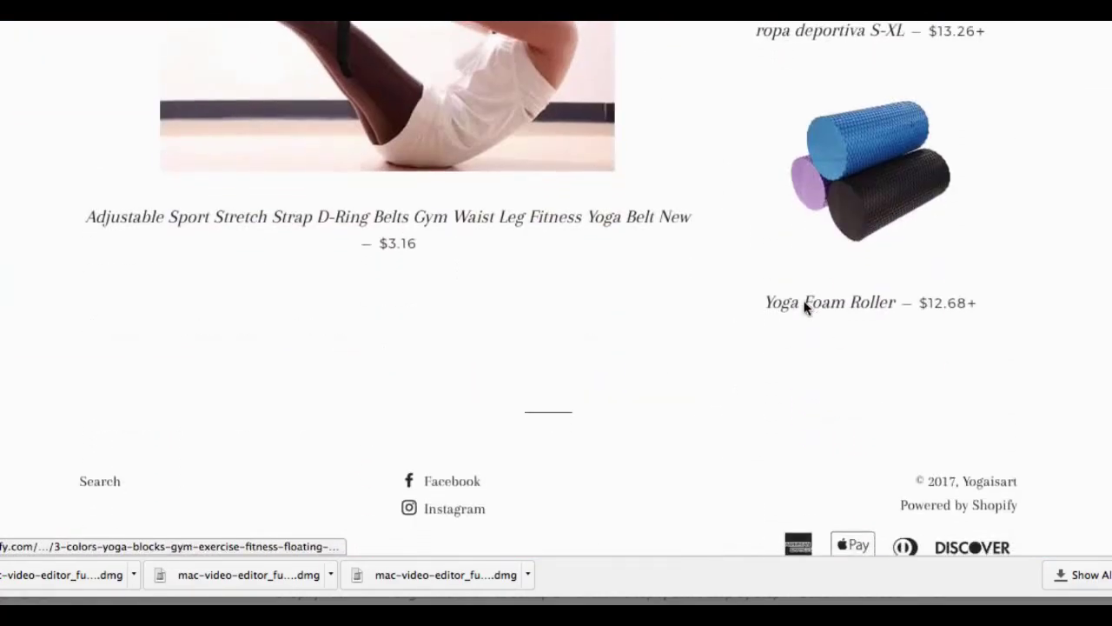
pyautogui.scroll(13, 803, 305)
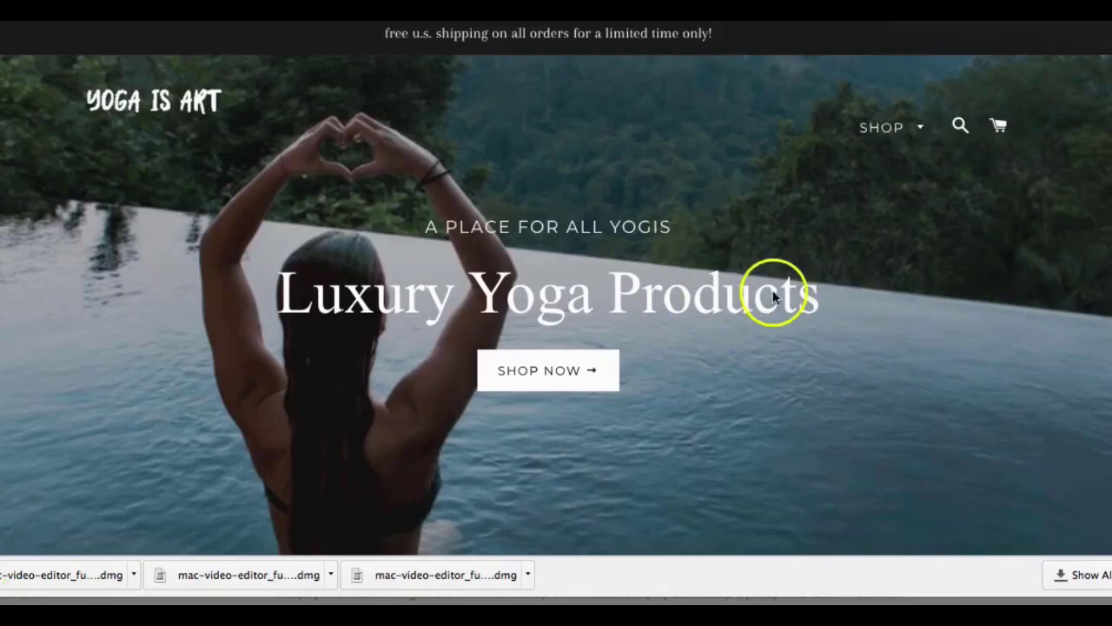
pyautogui.scroll(-8, 776, 294)
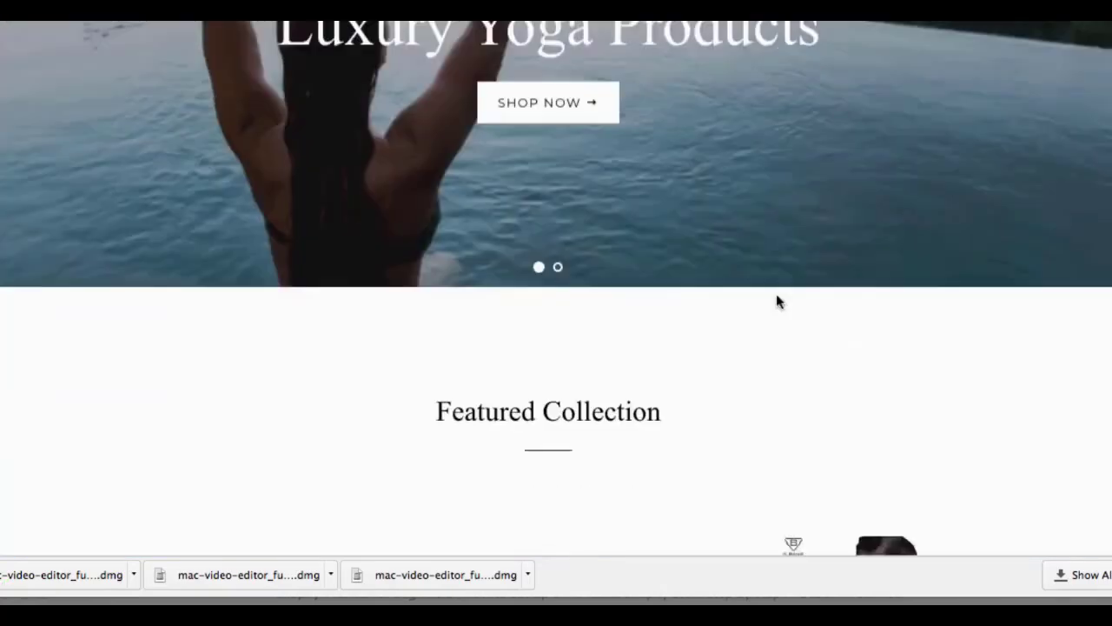
pyautogui.scroll(-5, 778, 300)
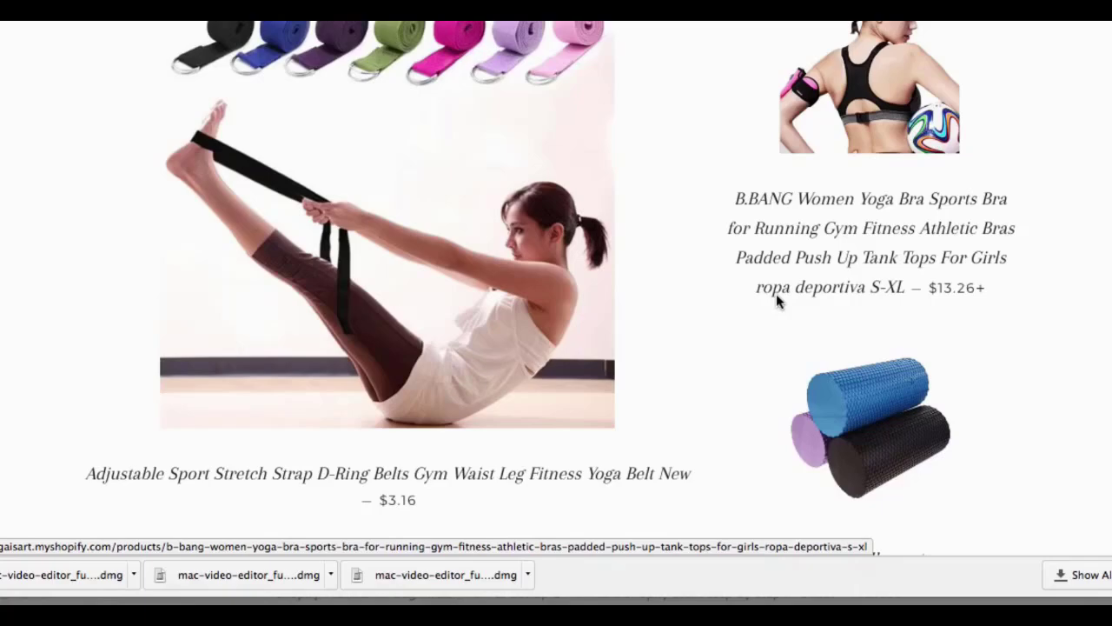
pyautogui.scroll(-5, 776, 294)
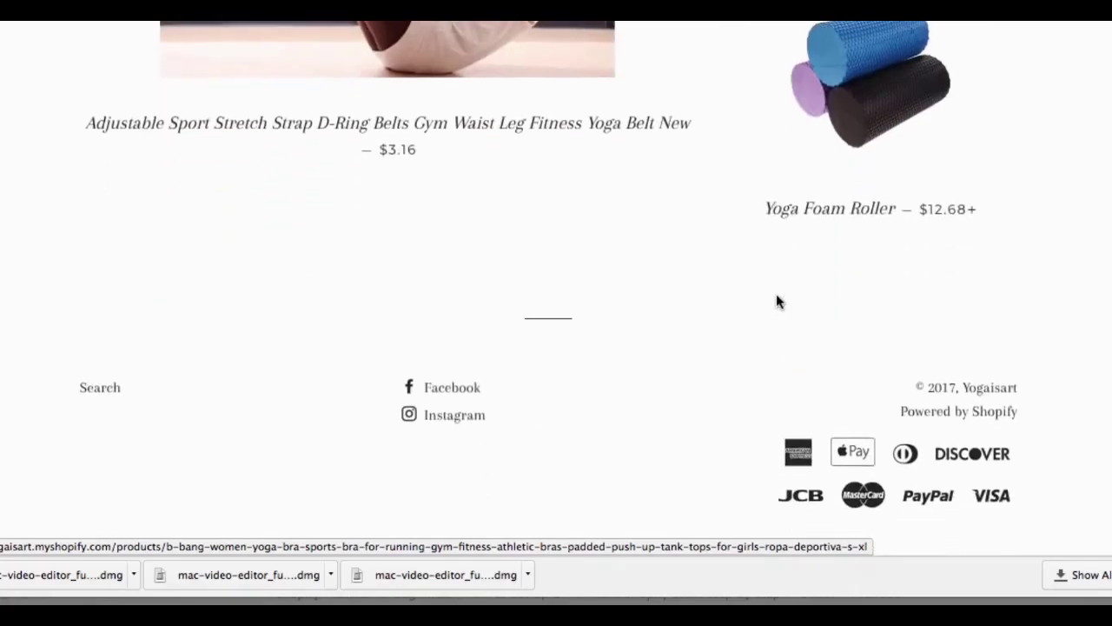
pyautogui.scroll(3, 776, 294)
pyautogui.scroll(10, 776, 294)
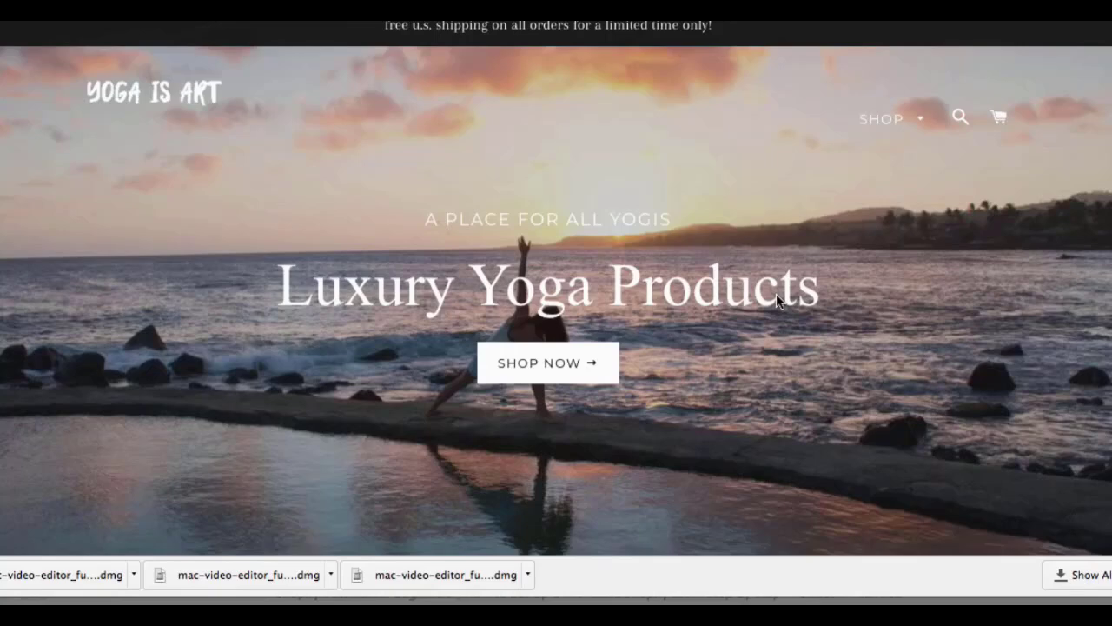
# Step: Return to the store admin and go to the Shopify App Store from the Apps page
pyautogui.click(9, 24)
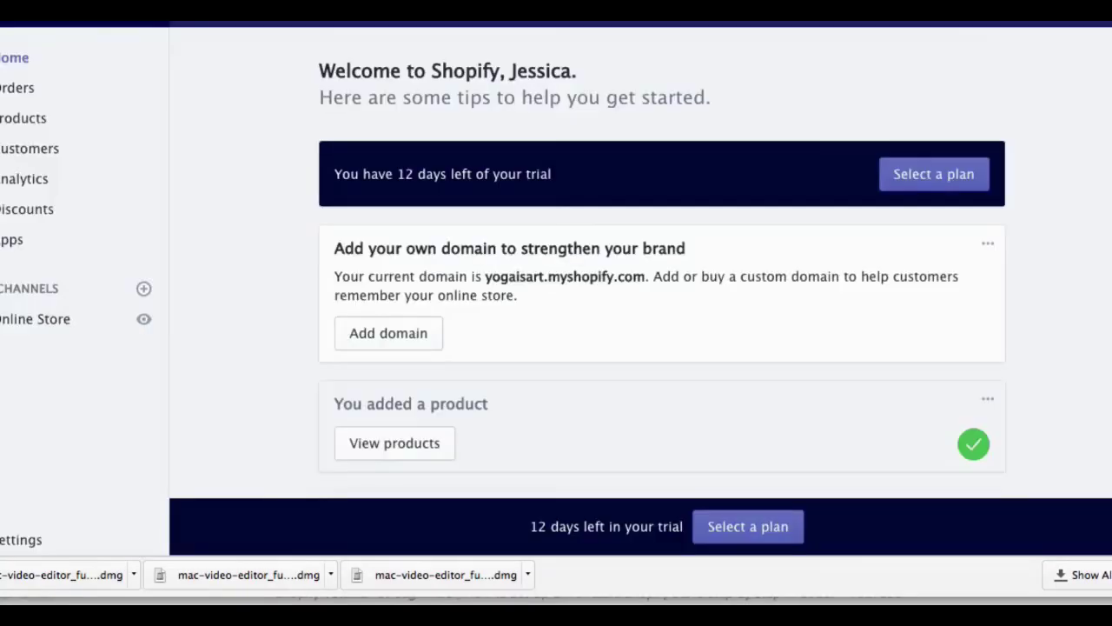
pyautogui.click(6, 243)
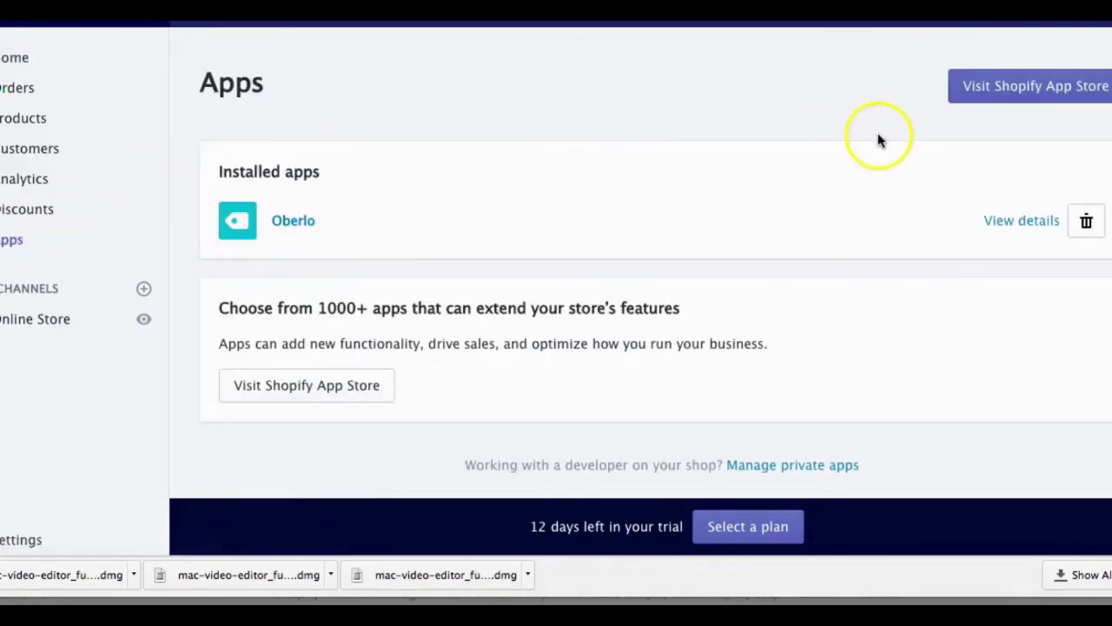
pyautogui.click(1017, 100)
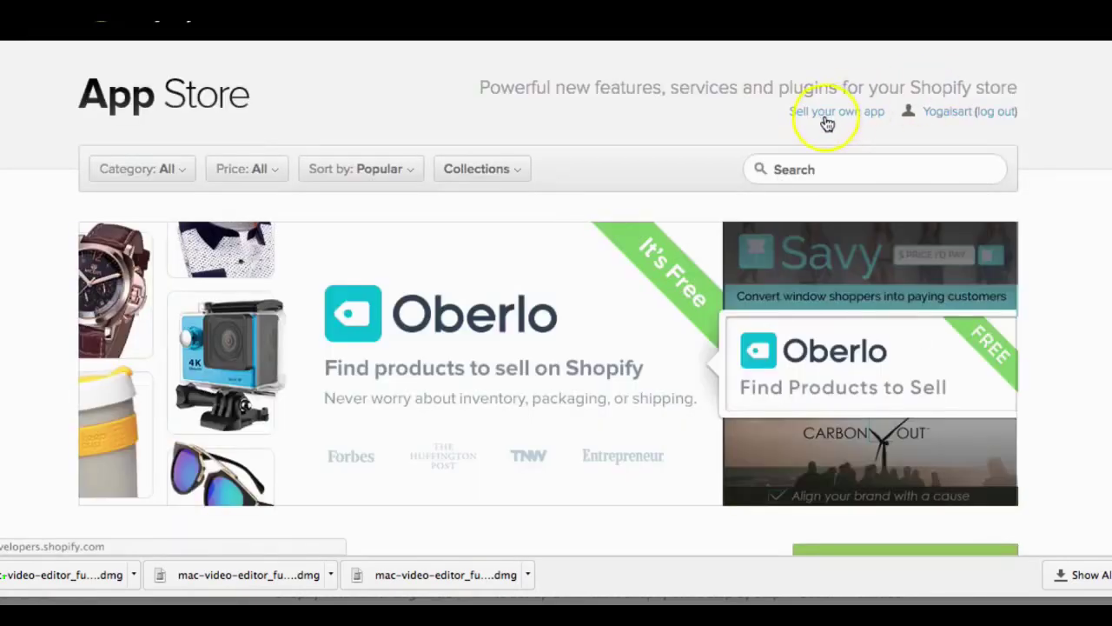
# Step: Search the App Store for 'spin' to find the Spin-a-Sale app
pyautogui.click(809, 167)
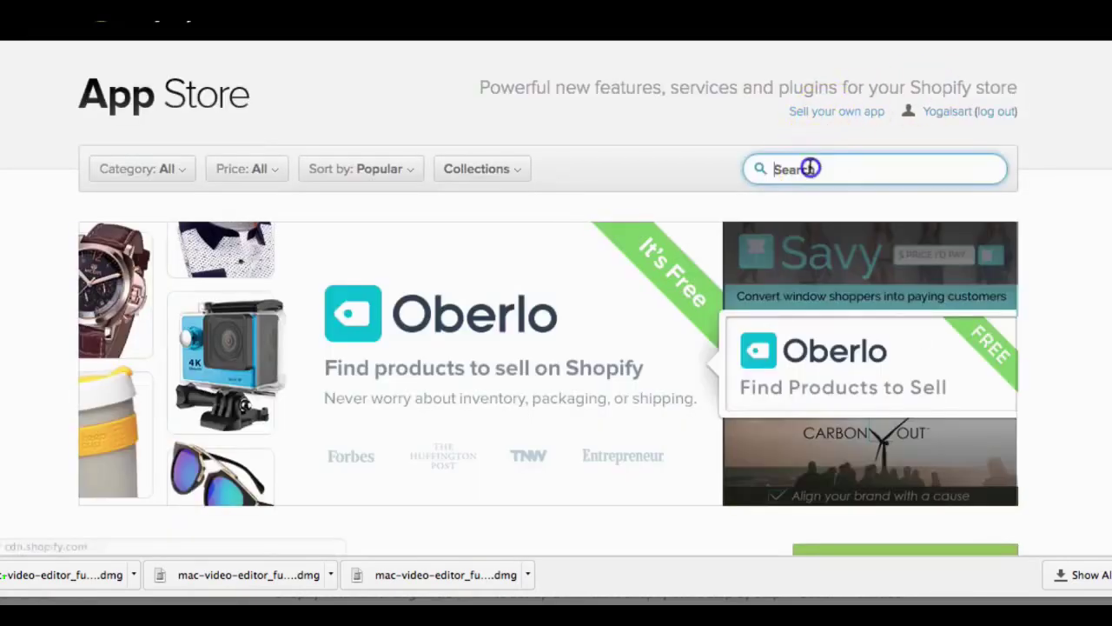
pyautogui.write('spin')
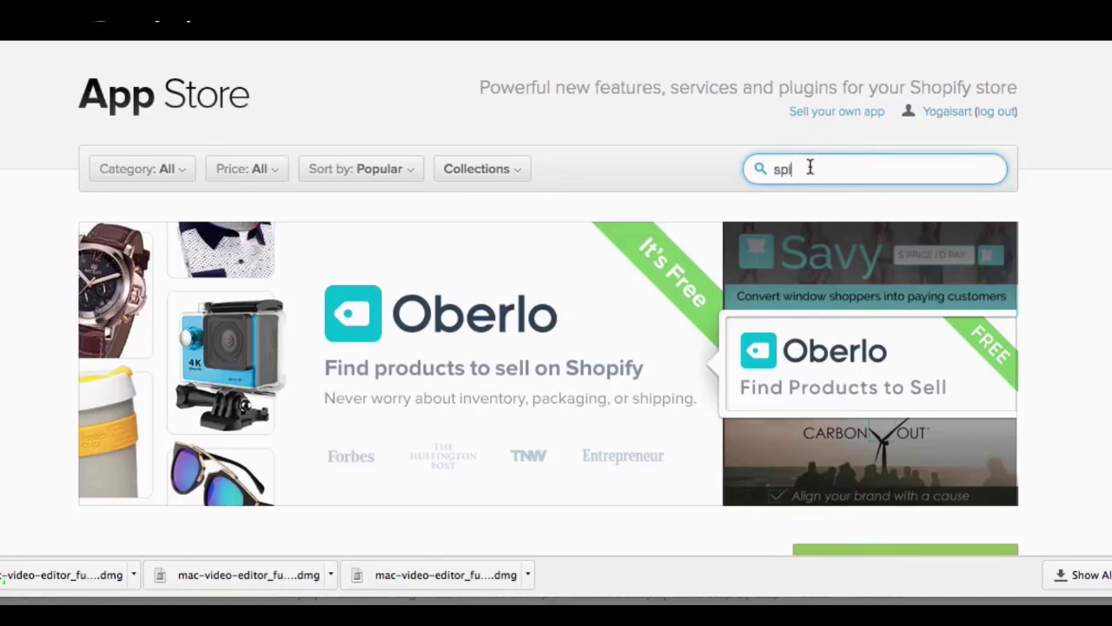
pyautogui.press('Return')
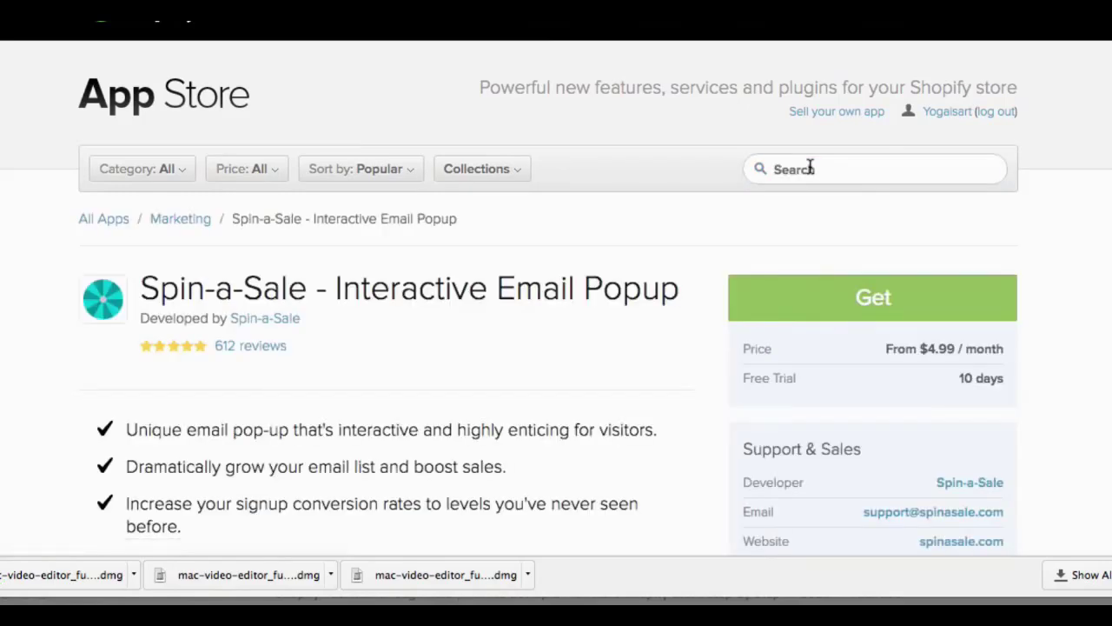
# Step: Install the Spin-a-Sale app on the store
pyautogui.click(894, 309)
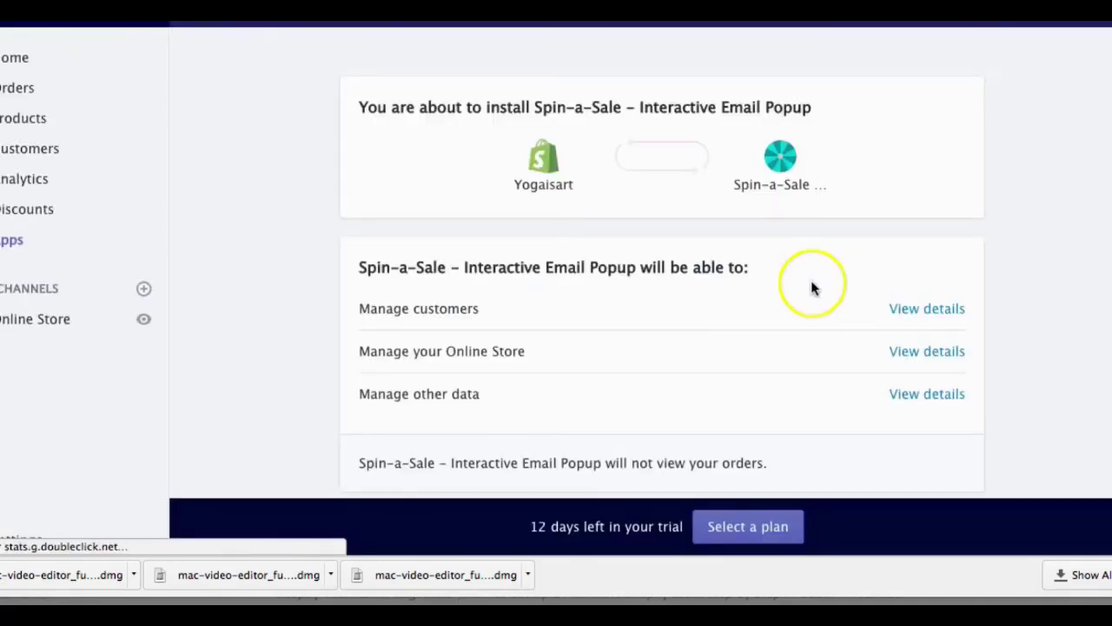
pyautogui.scroll(-1, 762, 305)
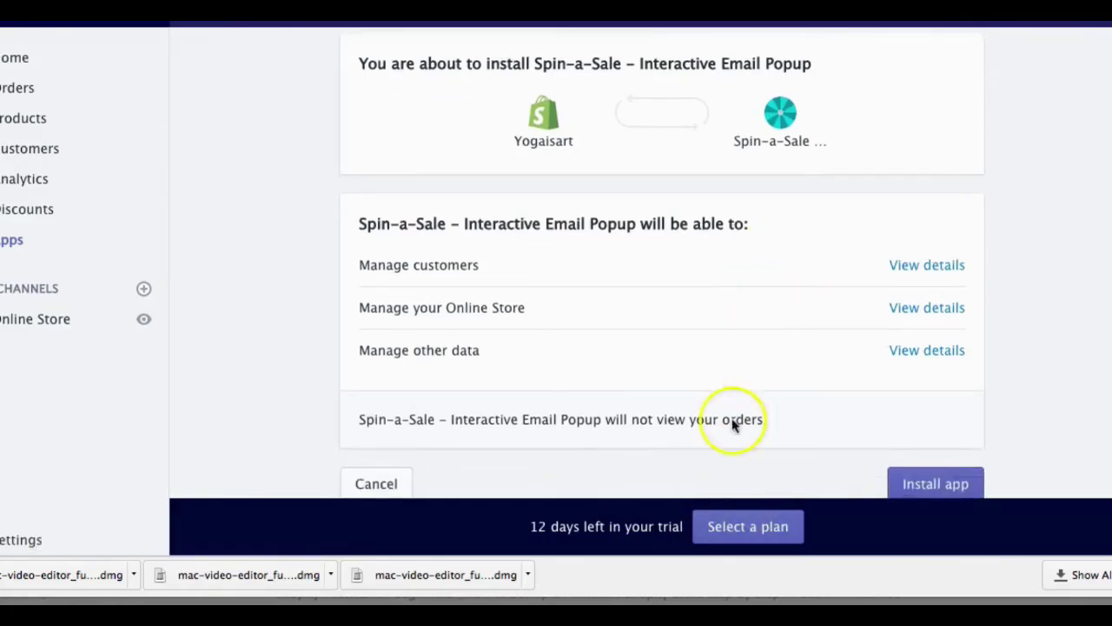
pyautogui.scroll(-2, 786, 365)
pyautogui.click(915, 396)
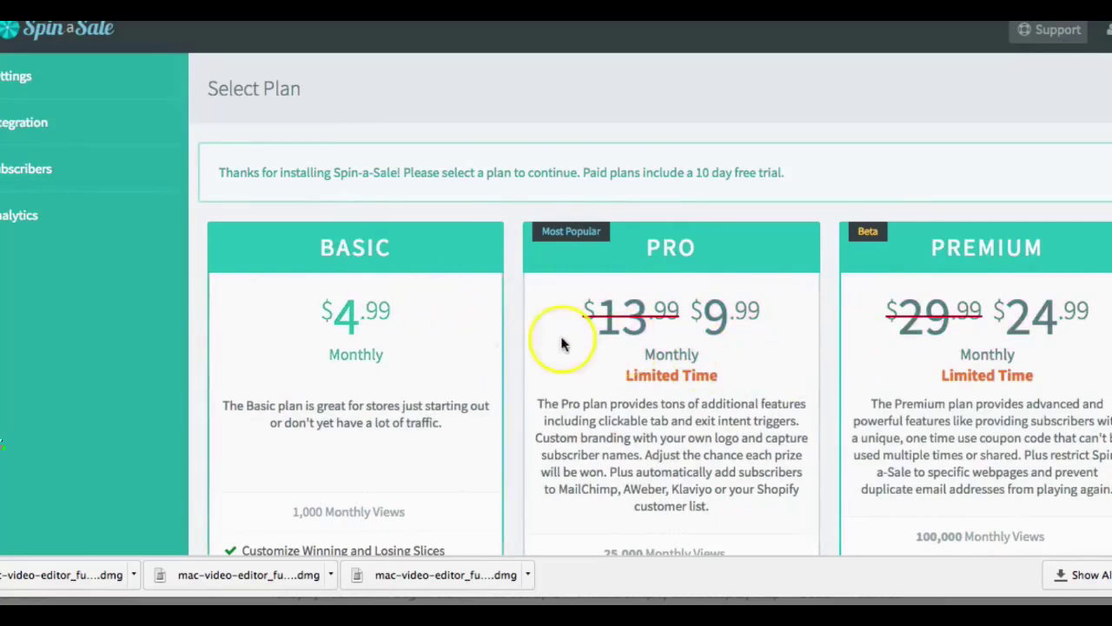
# Step: Choose the Pro plan with its 10-day trial and approve the $9.99 monthly charge
pyautogui.scroll(-3, 954, 370)
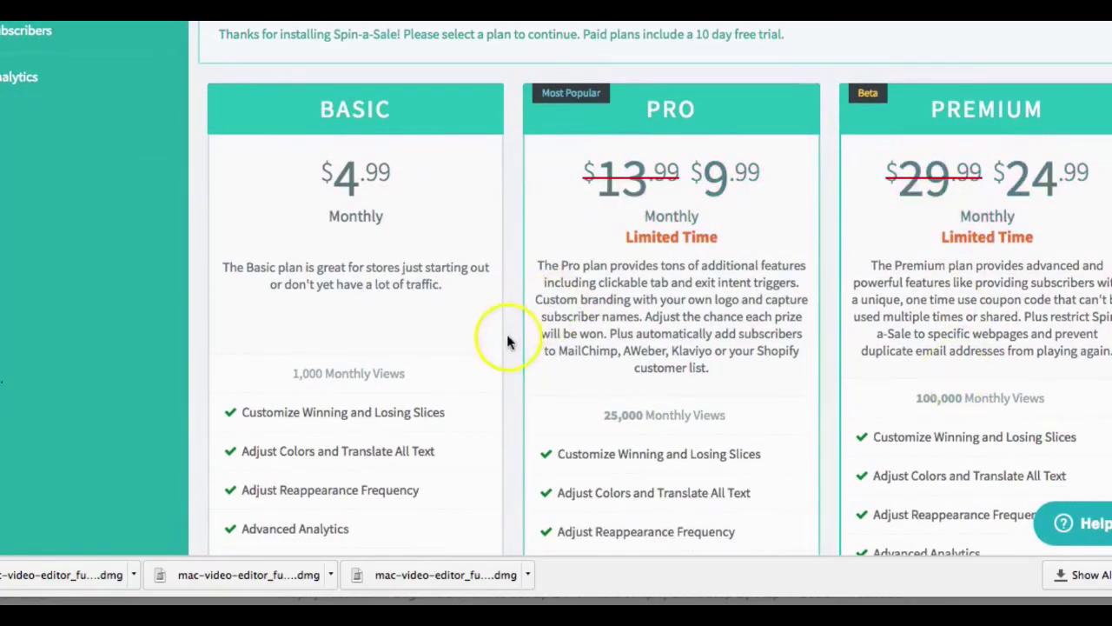
pyautogui.scroll(-5, 702, 416)
pyautogui.scroll(-12, 702, 416)
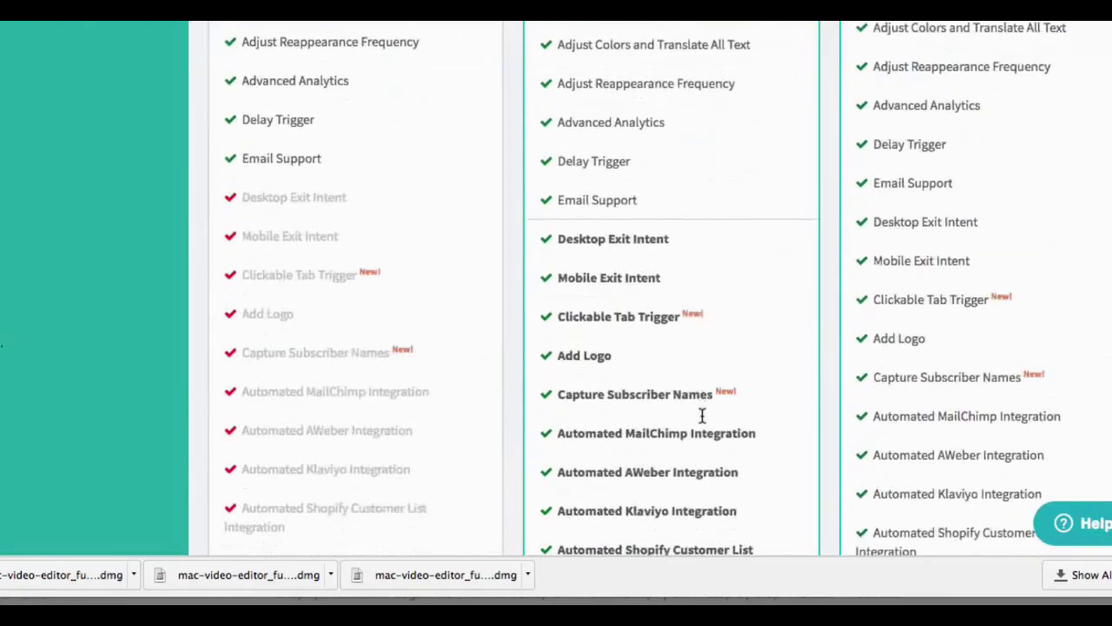
pyautogui.click(689, 428)
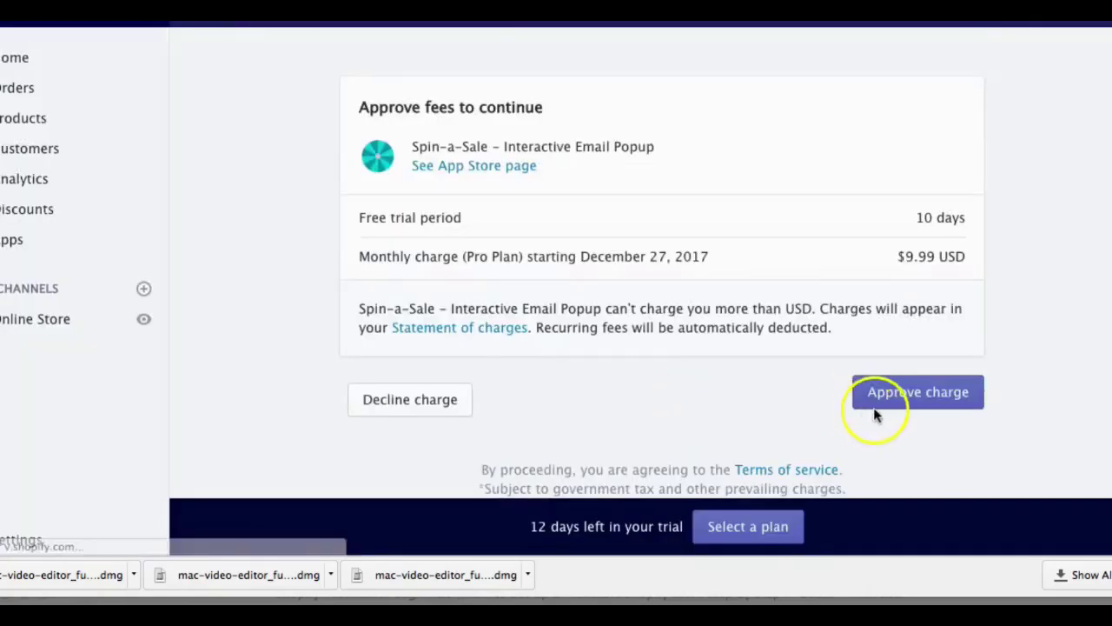
pyautogui.click(906, 392)
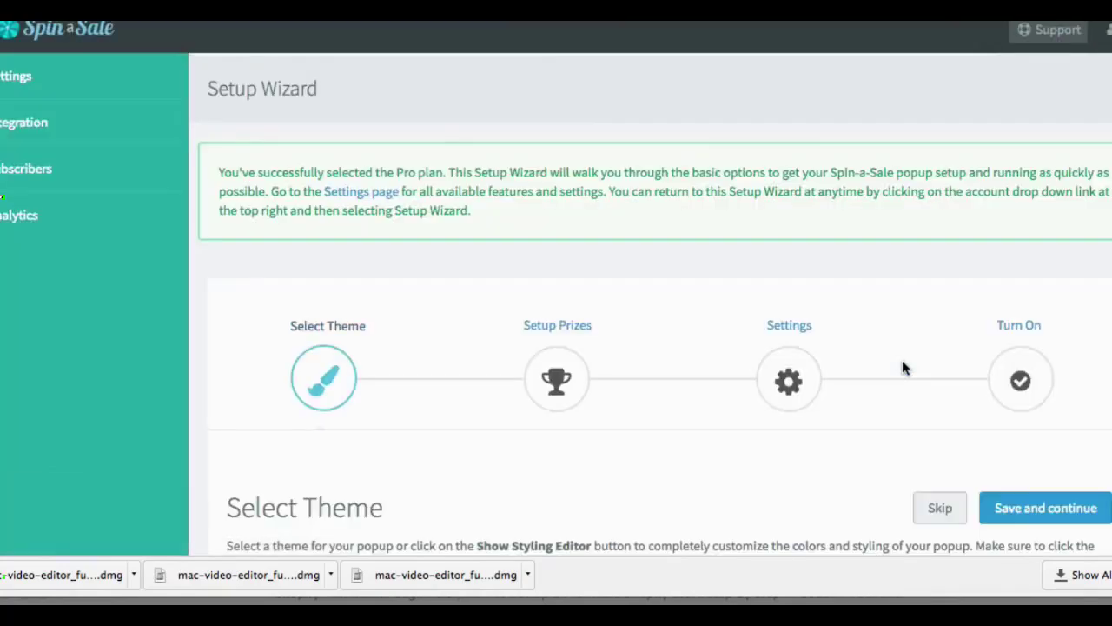
# Step: Pick Coral from the wheel popup theme thumbnails and save the choice
pyautogui.scroll(-3, 902, 368)
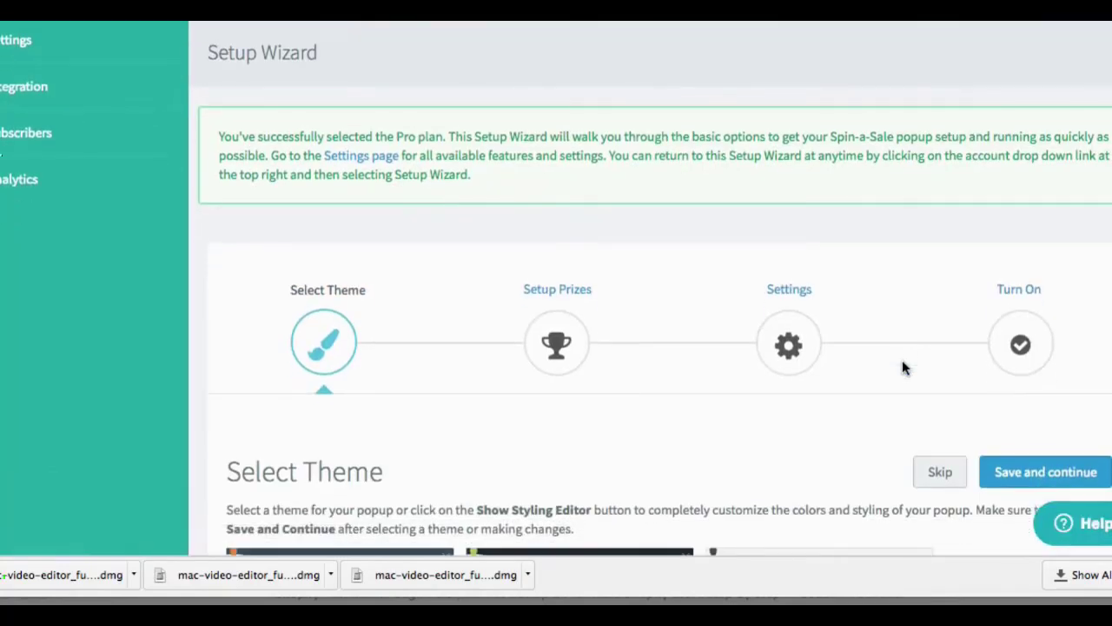
pyautogui.scroll(-4, 902, 368)
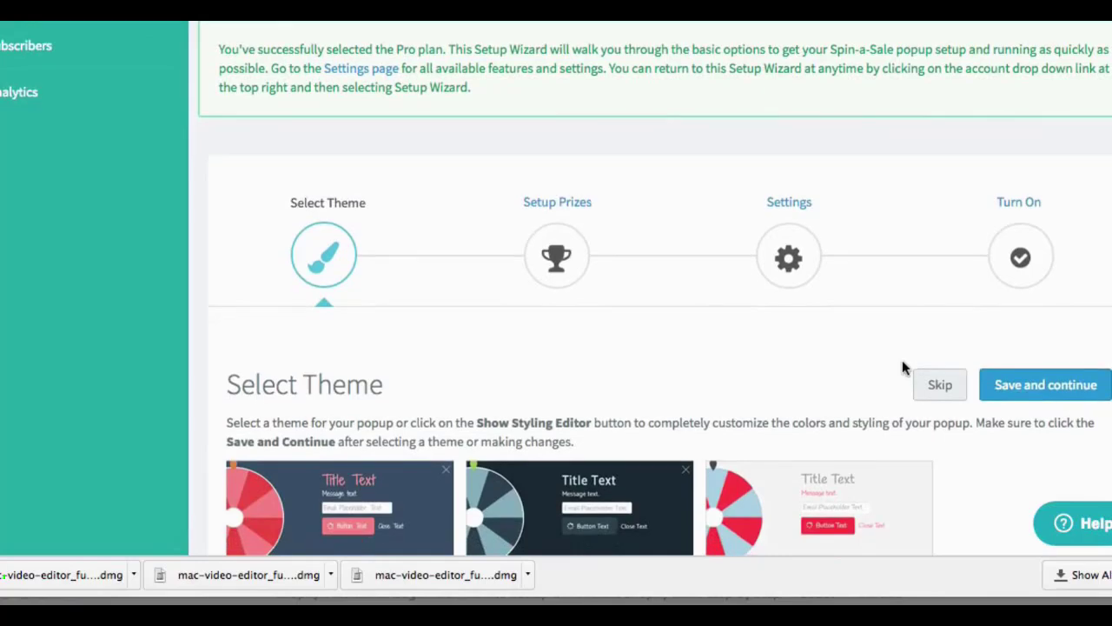
pyautogui.scroll(2, 902, 368)
pyautogui.scroll(-8, 901, 368)
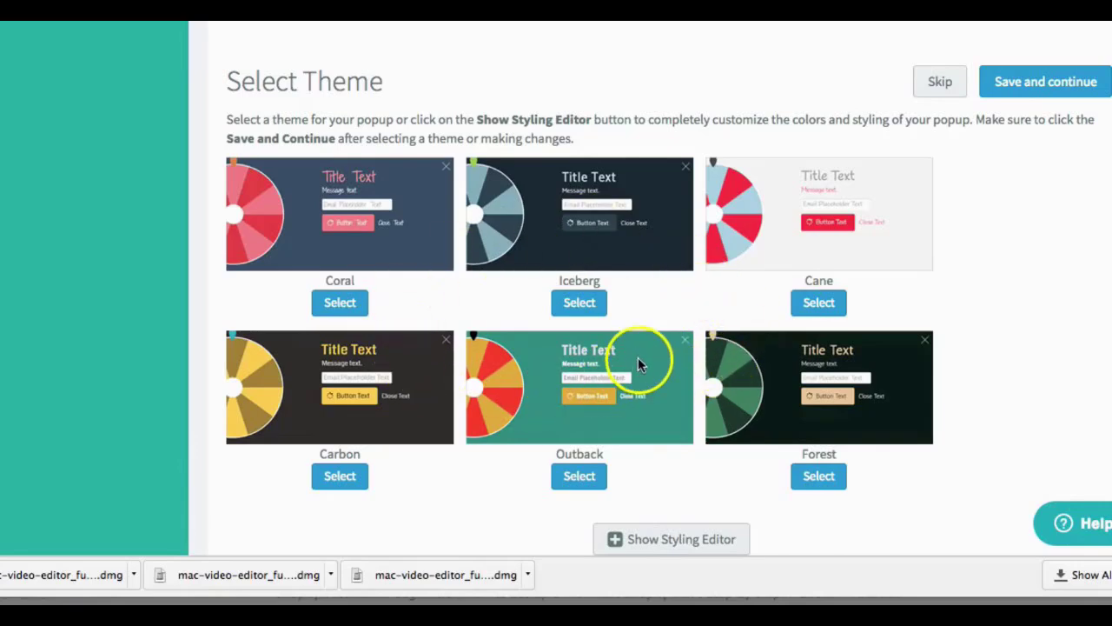
pyautogui.click(340, 302)
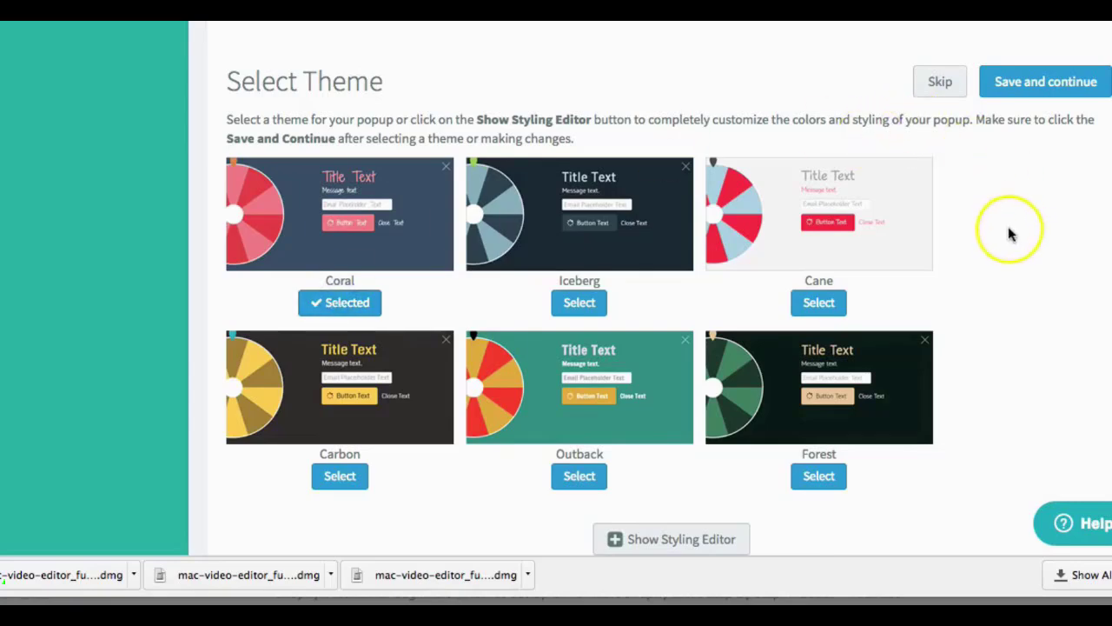
pyautogui.click(339, 302)
pyautogui.click(1030, 85)
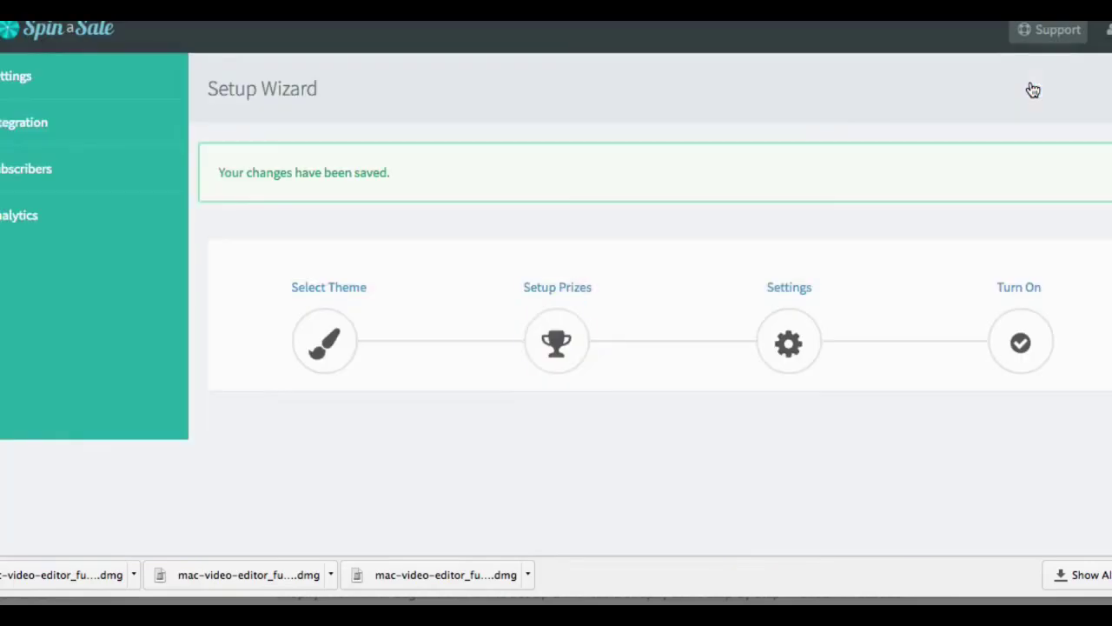
# Step: Save the Setup Prizes and the trigger Settings steps unchanged
pyautogui.scroll(-3, 805, 108)
pyautogui.scroll(-2, 805, 107)
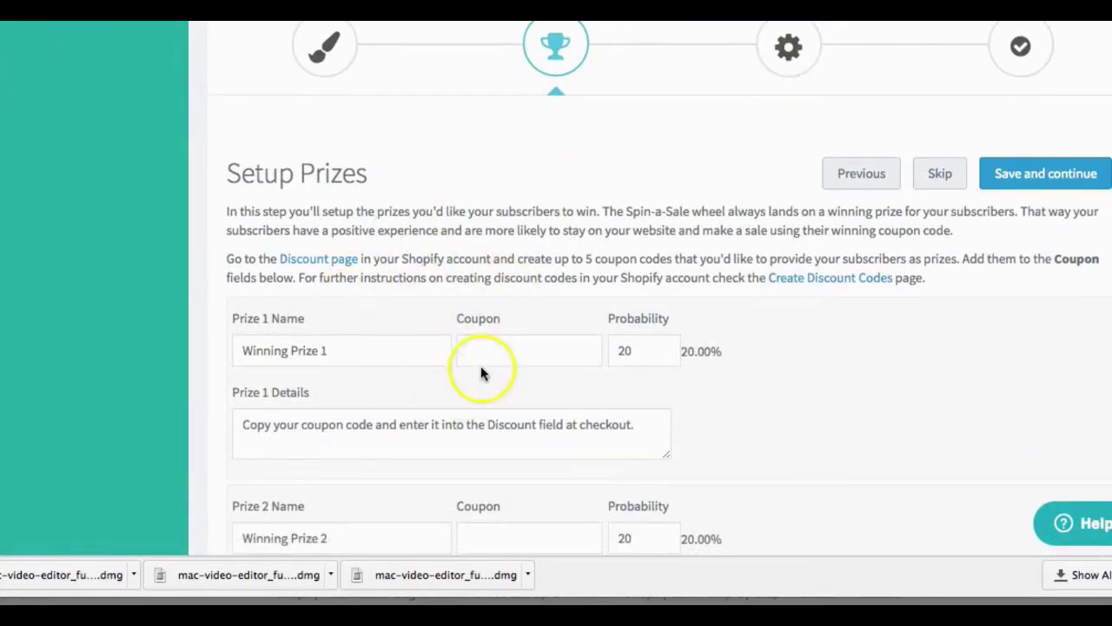
pyautogui.scroll(2, 396, 331)
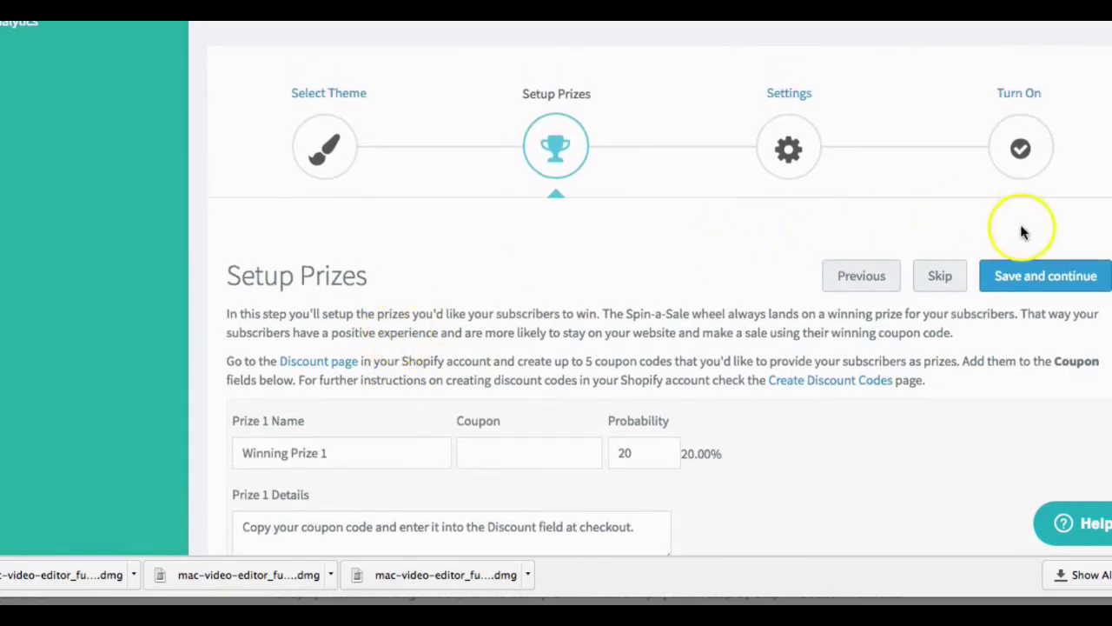
pyautogui.click(1024, 272)
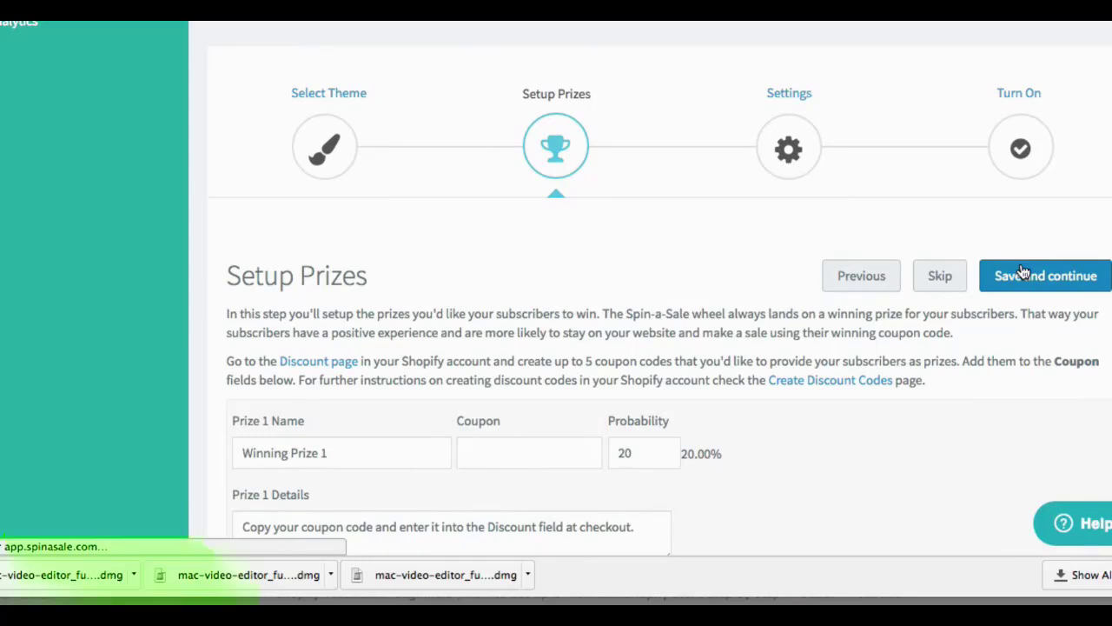
pyautogui.scroll(-2, 1024, 272)
pyautogui.scroll(-2, 1023, 272)
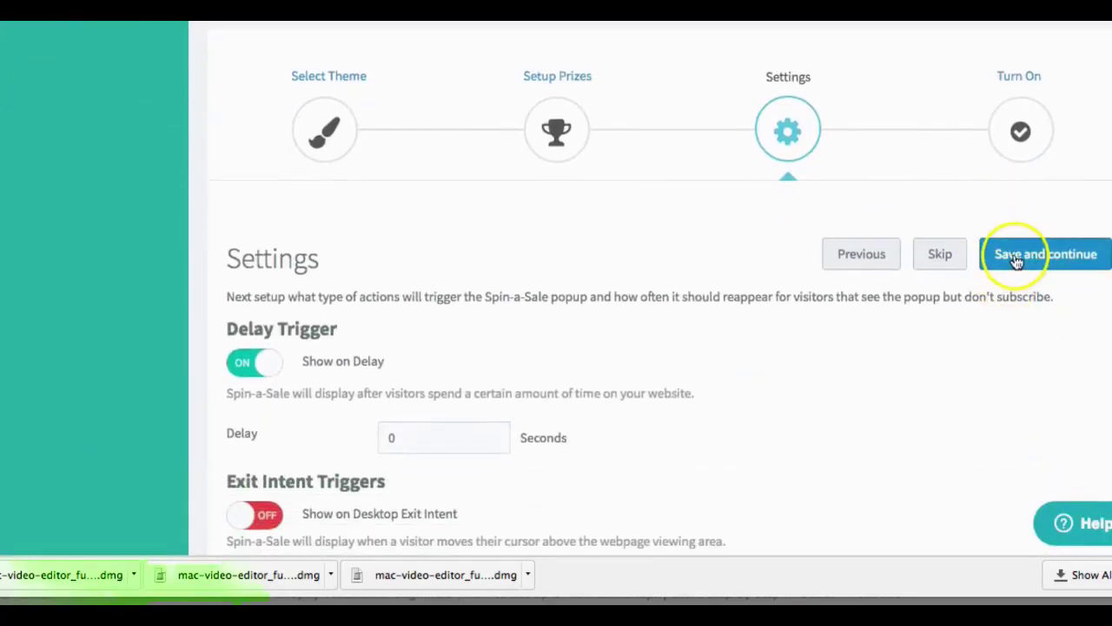
pyautogui.click(1017, 257)
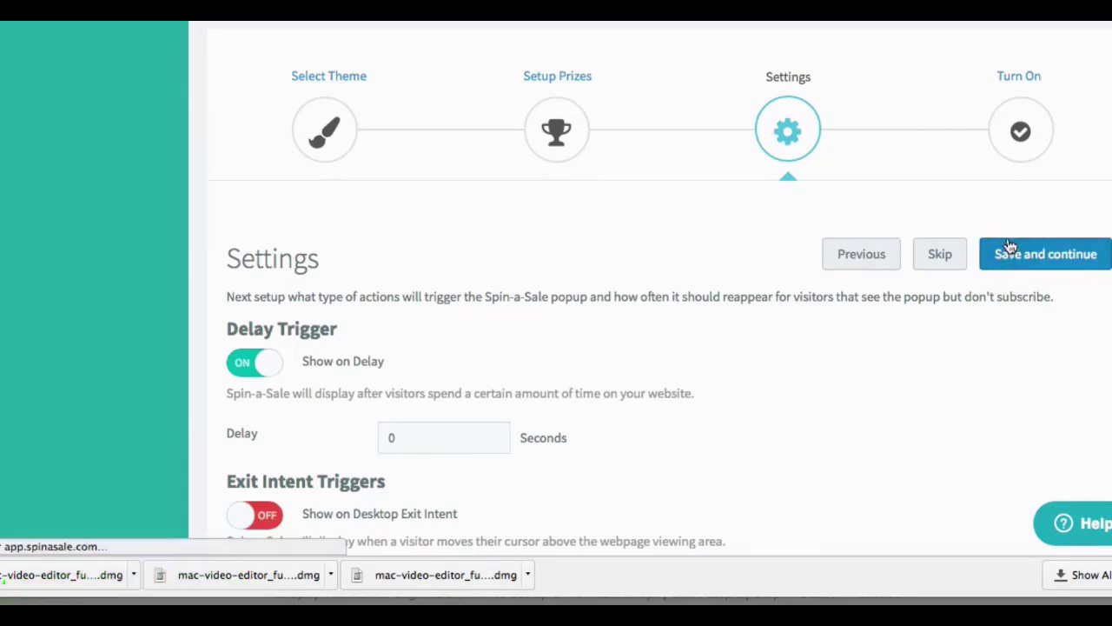
# Step: Switch the popup toggle ON and preview the wheel popup on the storefront
pyautogui.scroll(-5, 870, 216)
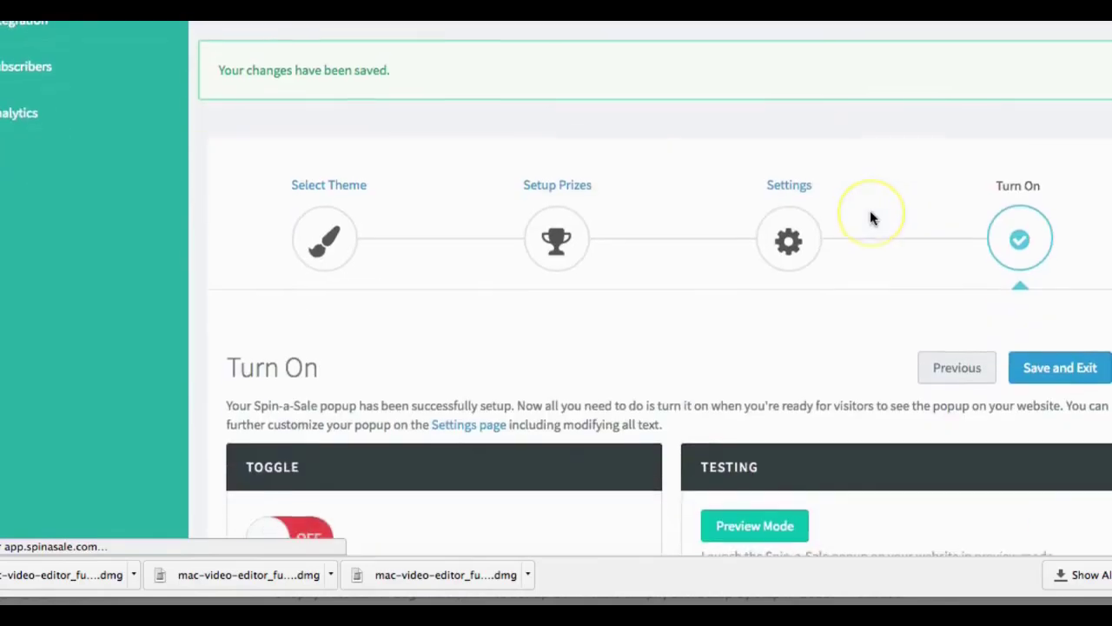
pyautogui.scroll(-1, 270, 376)
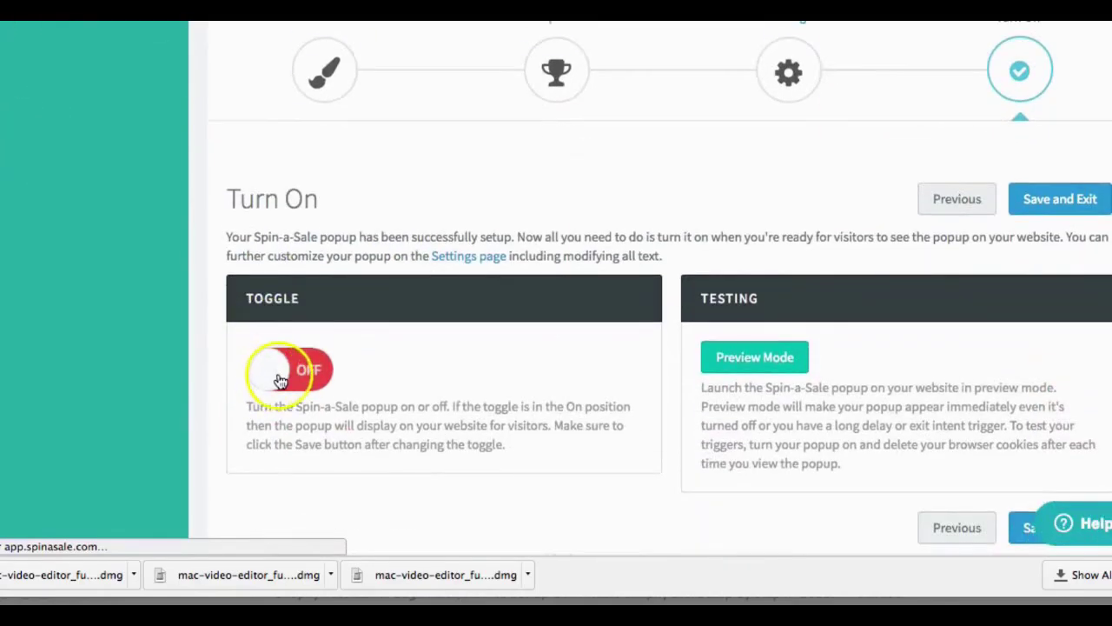
pyautogui.click(273, 369)
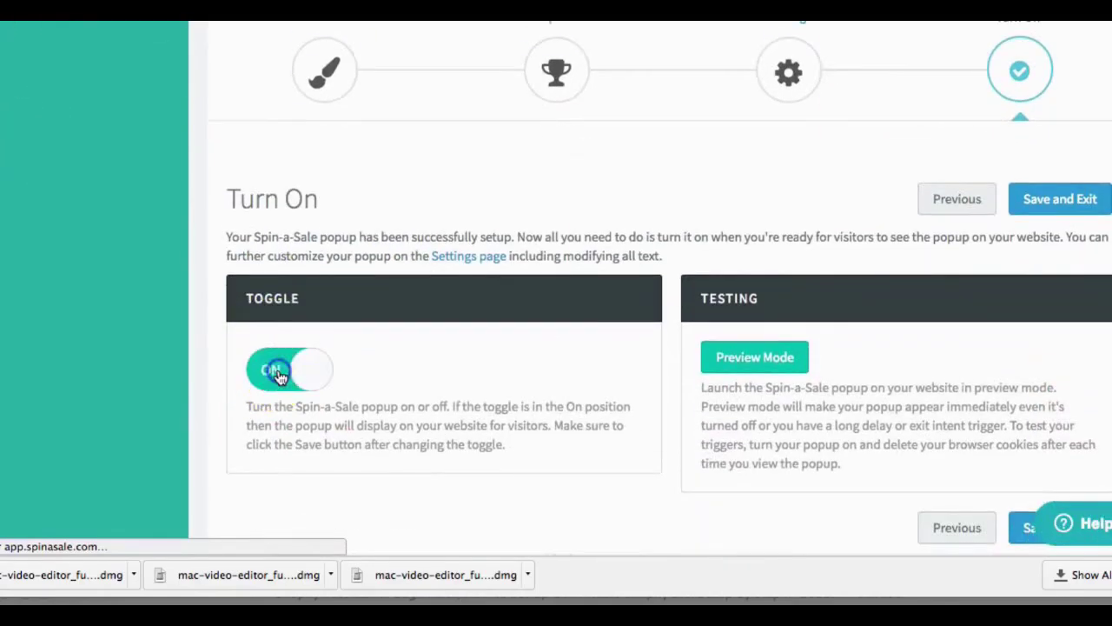
pyautogui.click(767, 358)
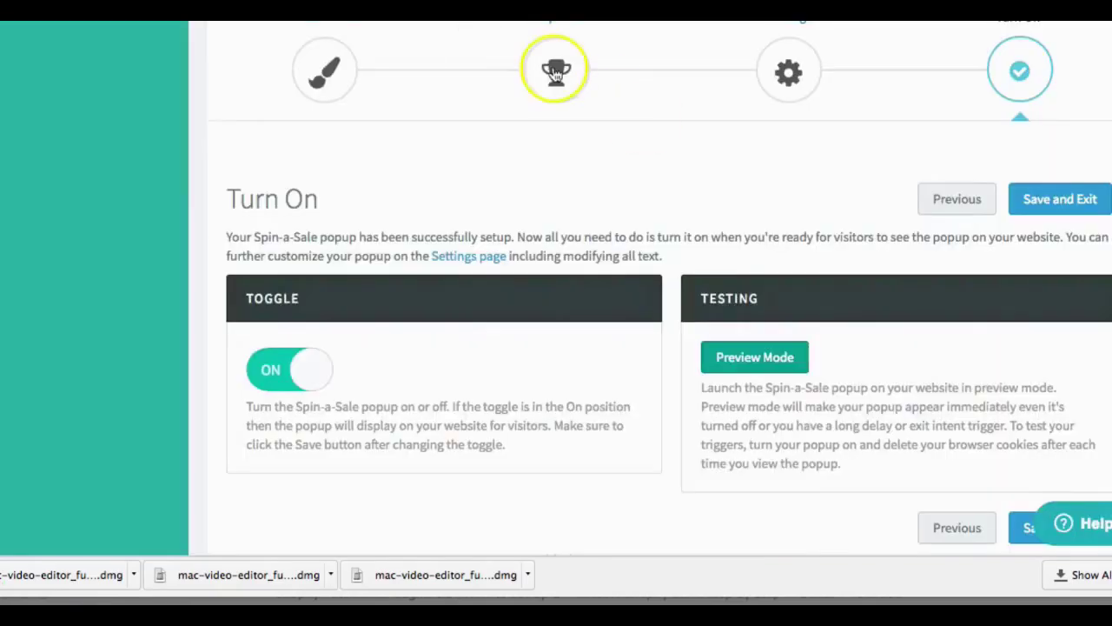
# Step: Return to the Setup Prizes step of the Spin-a-Sale wizard
pyautogui.scroll(2, 519, 71)
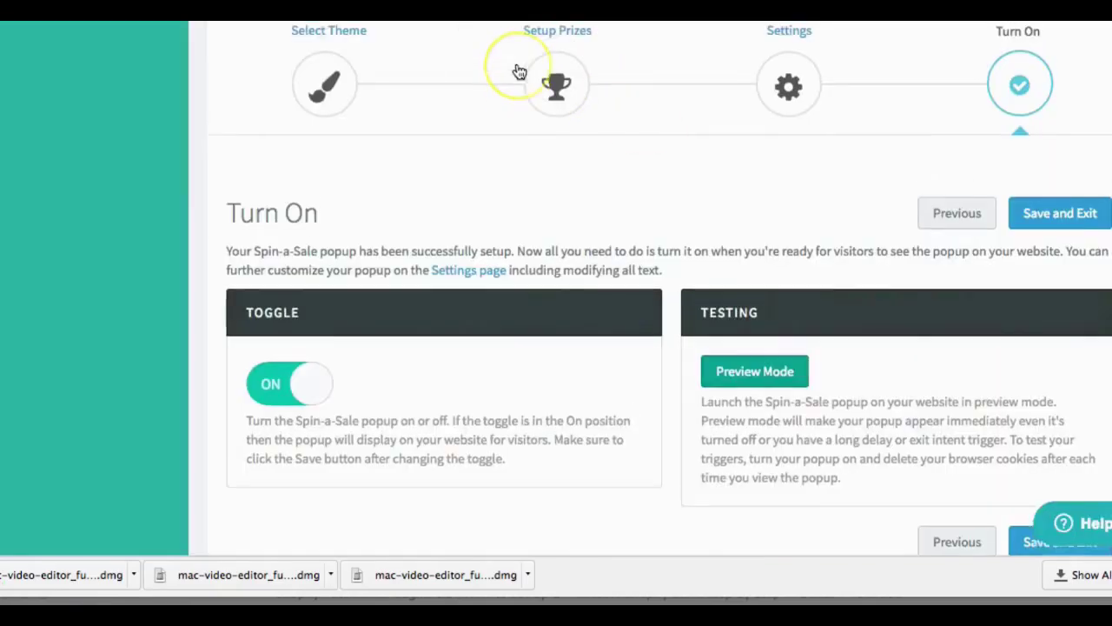
pyautogui.scroll(3, 519, 72)
pyautogui.click(563, 147)
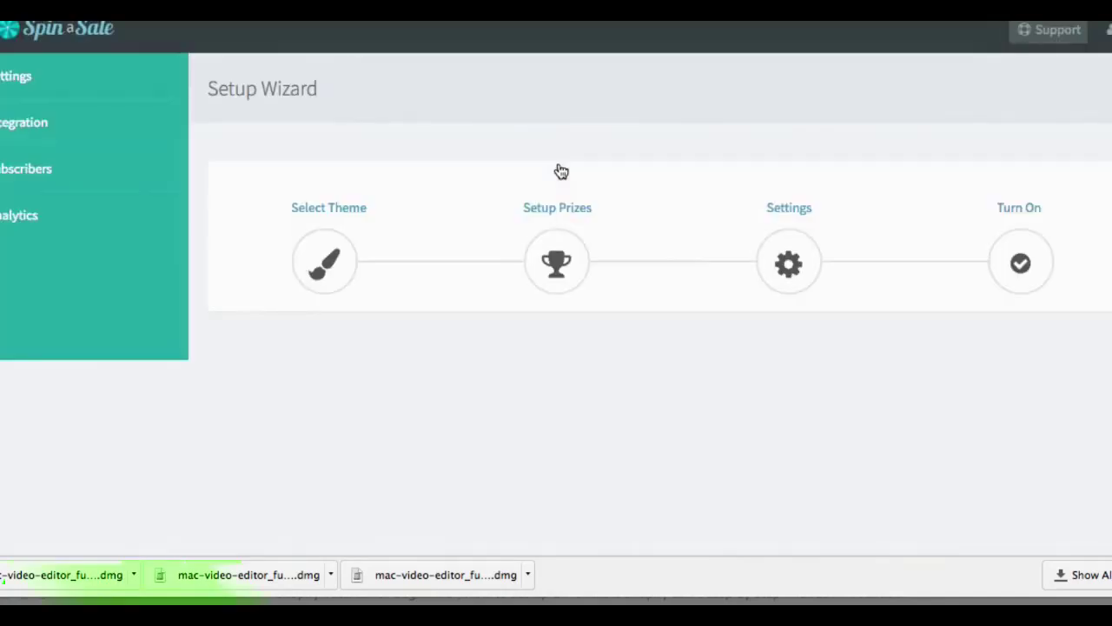
pyautogui.click(436, 240)
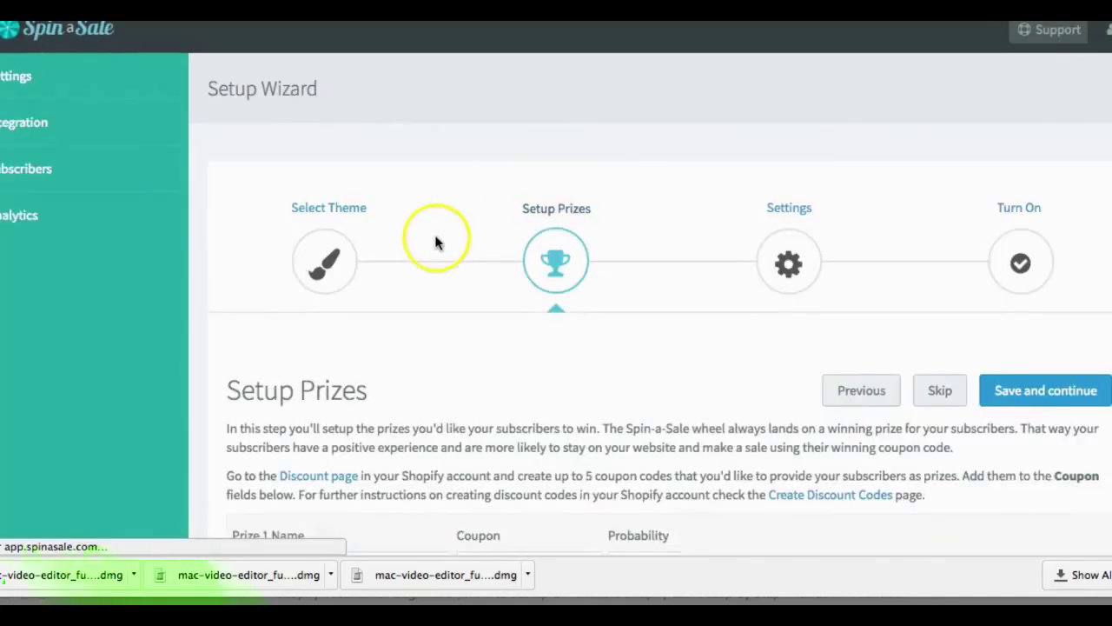
pyautogui.scroll(-5, 436, 242)
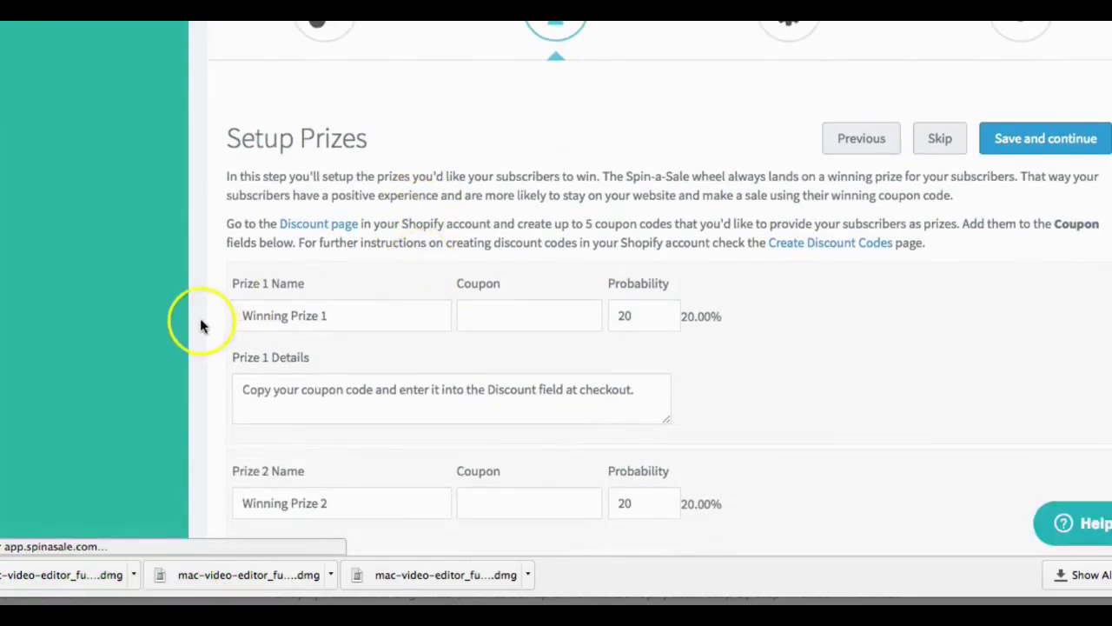
# Step: Replace Prize 1's name with '30%' and save the prize setup
pyautogui.click(366, 314)
pyautogui.tripleClick(366, 314)
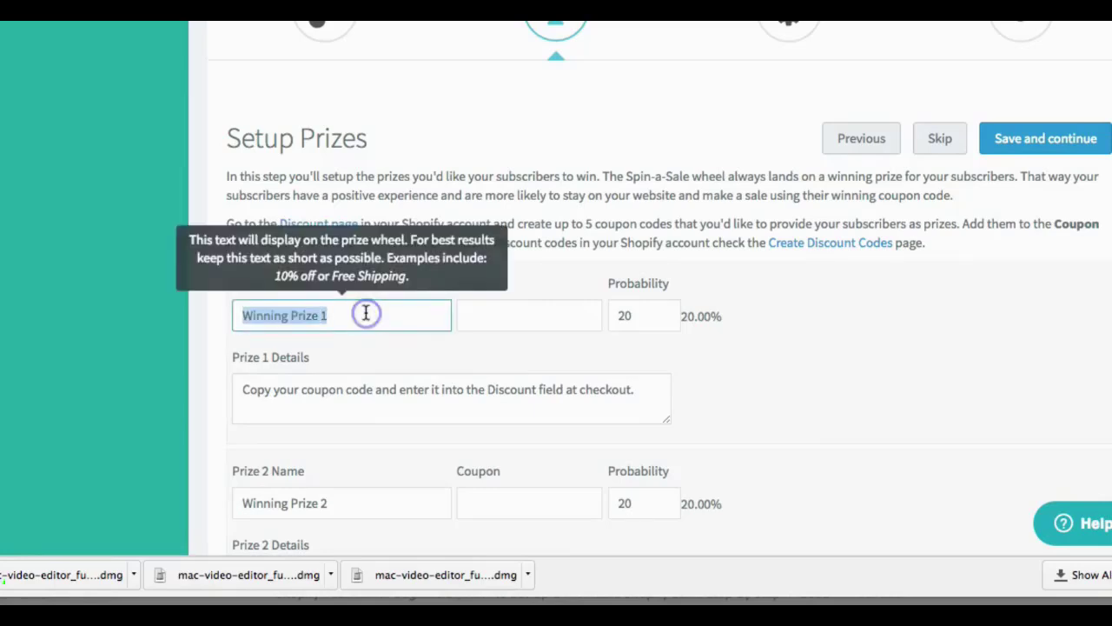
pyautogui.press('BackSpace')
pyautogui.write('3')
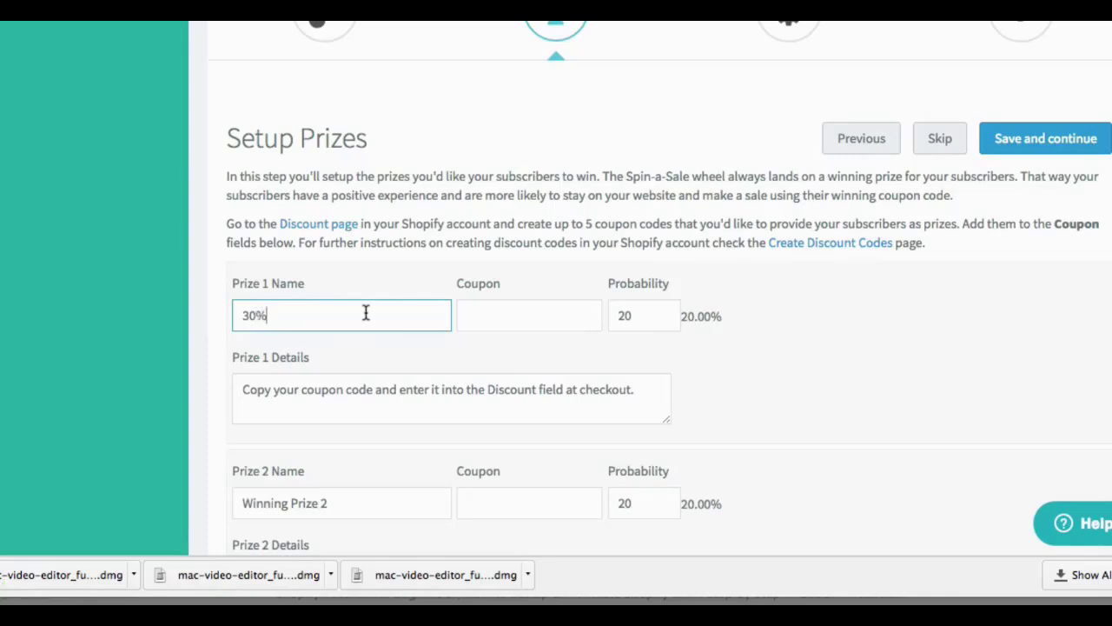
pyautogui.write('0%')
pyautogui.click(528, 327)
pyautogui.click(664, 355)
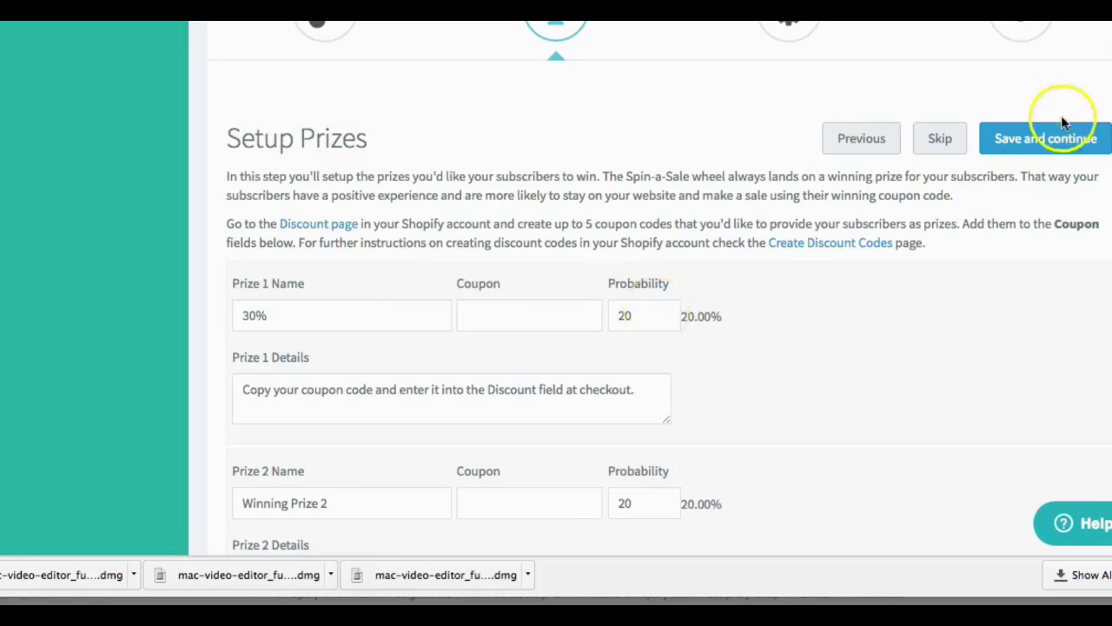
pyautogui.click(1054, 142)
pyautogui.click(931, 136)
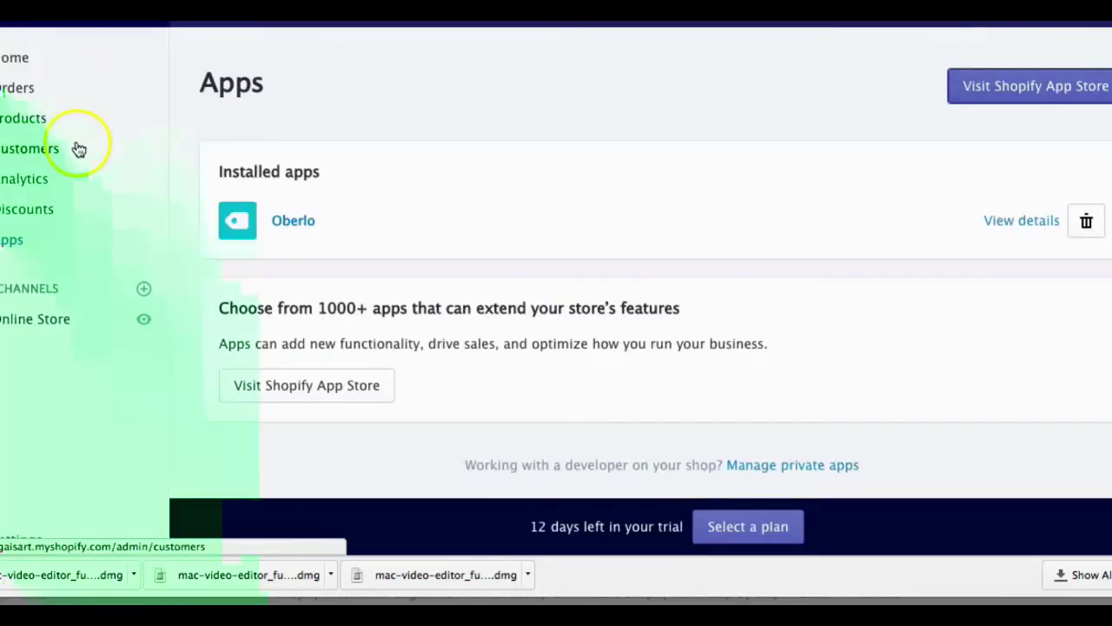
# Step: Create a new Shopify discount with a generated code and a 30% discount value
pyautogui.click(17, 211)
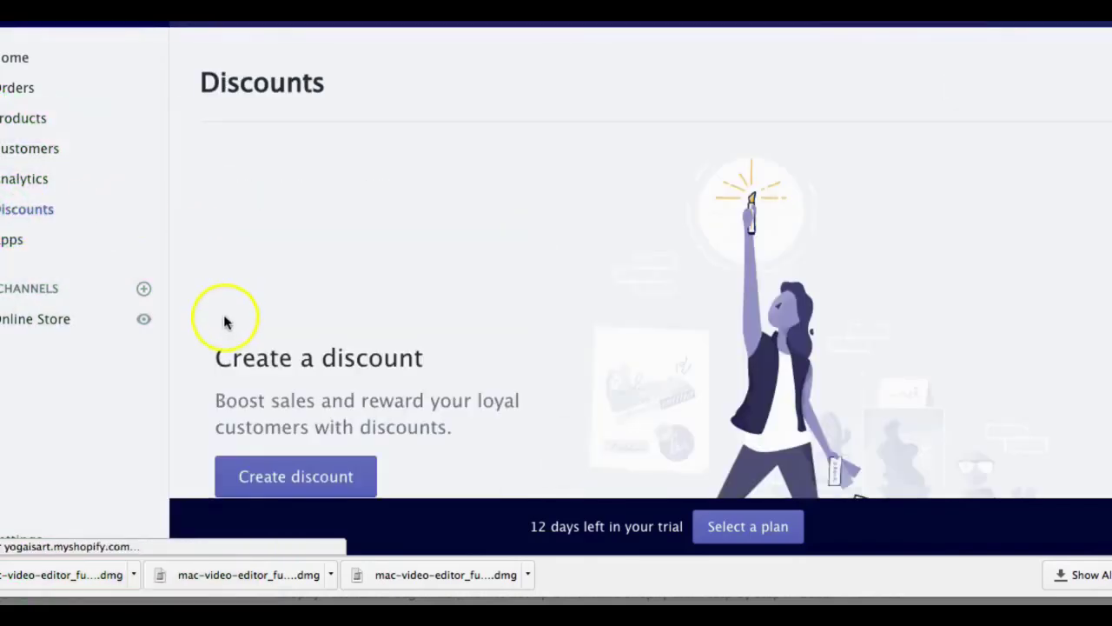
pyautogui.scroll(-3, 223, 318)
pyautogui.click(300, 350)
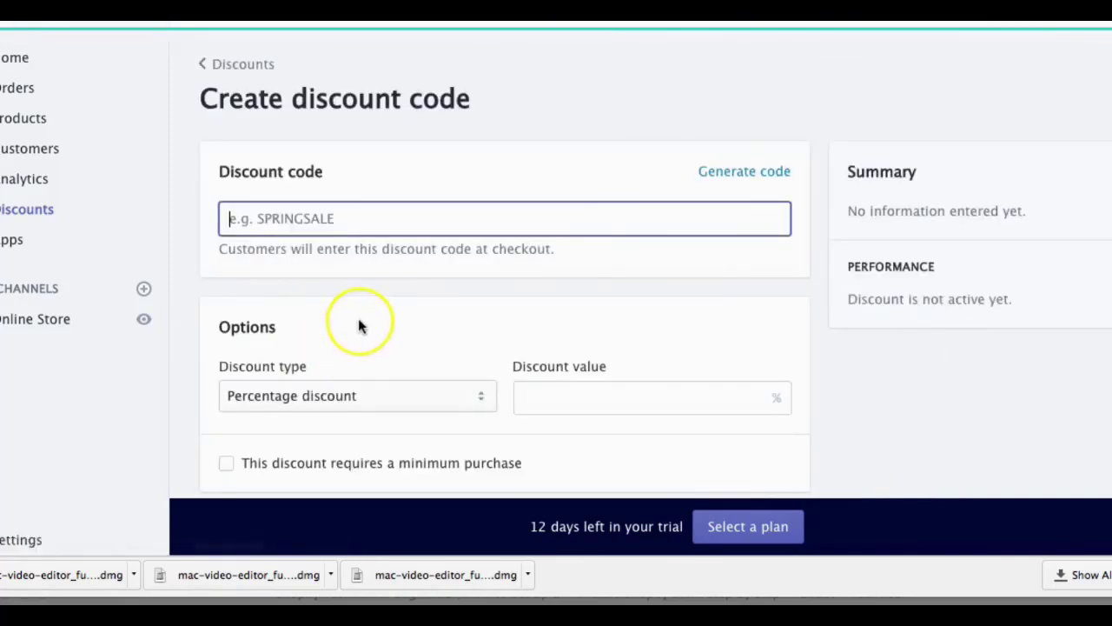
pyautogui.scroll(-2, 358, 318)
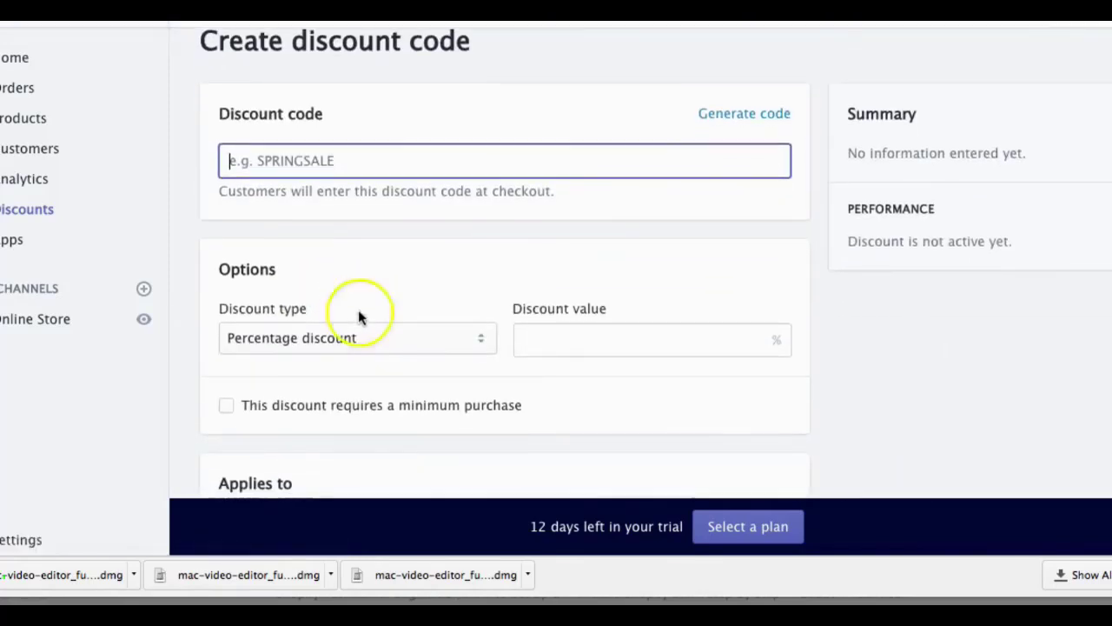
pyautogui.click(734, 113)
pyautogui.scroll(-2, 343, 285)
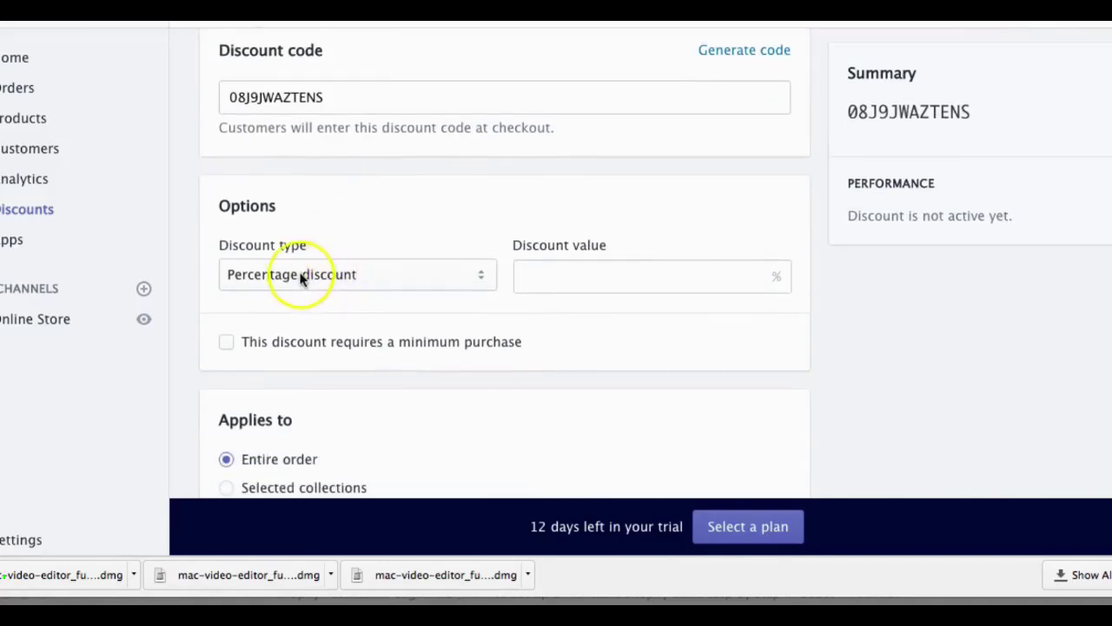
pyautogui.click(548, 274)
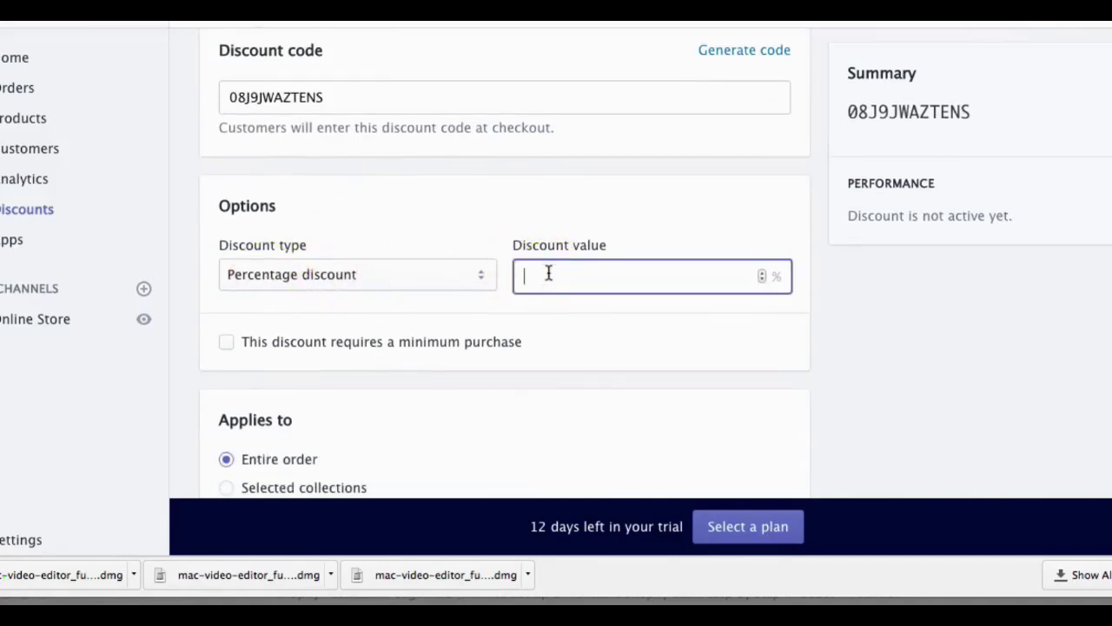
pyautogui.write('30')
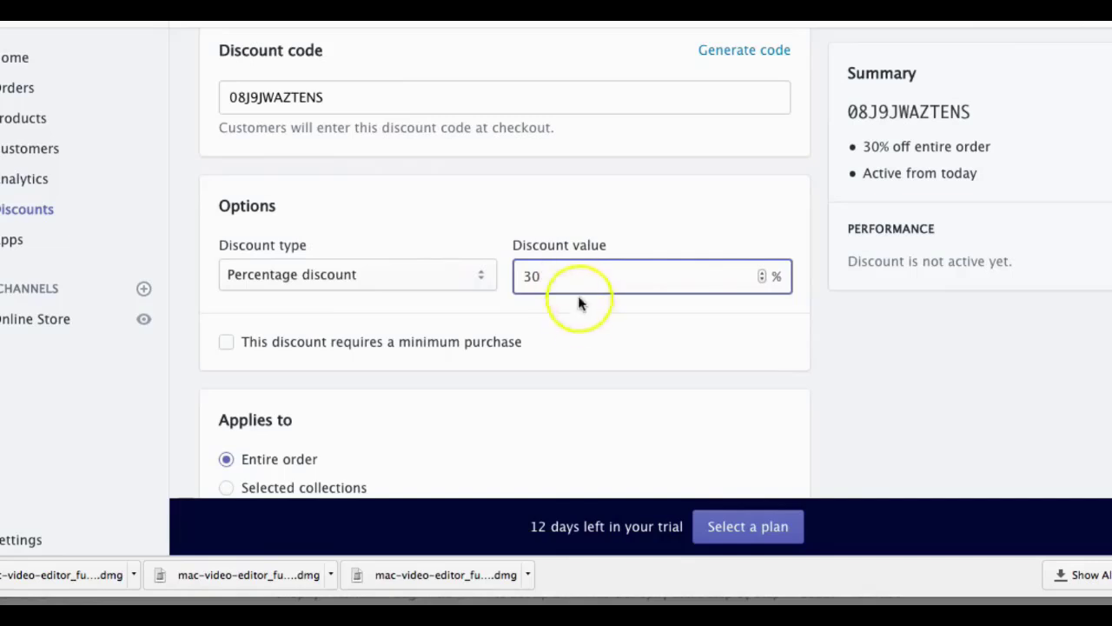
# Step: Limit the discount to one use per customer, copy the code, and save it
pyautogui.scroll(-4, 579, 308)
pyautogui.scroll(-1, 578, 308)
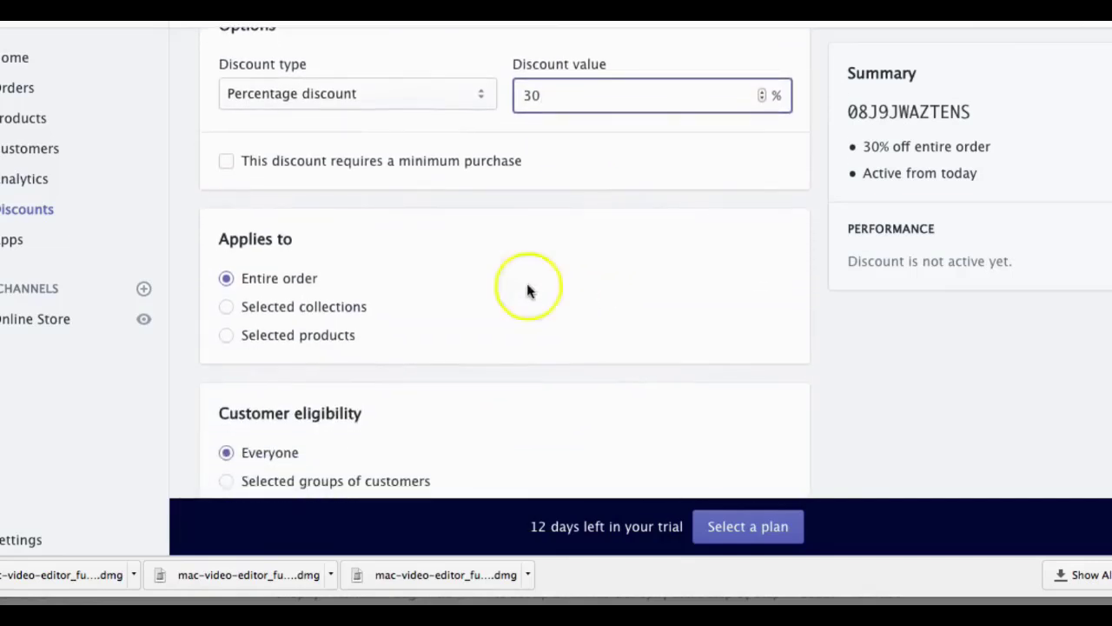
pyautogui.scroll(-3, 288, 286)
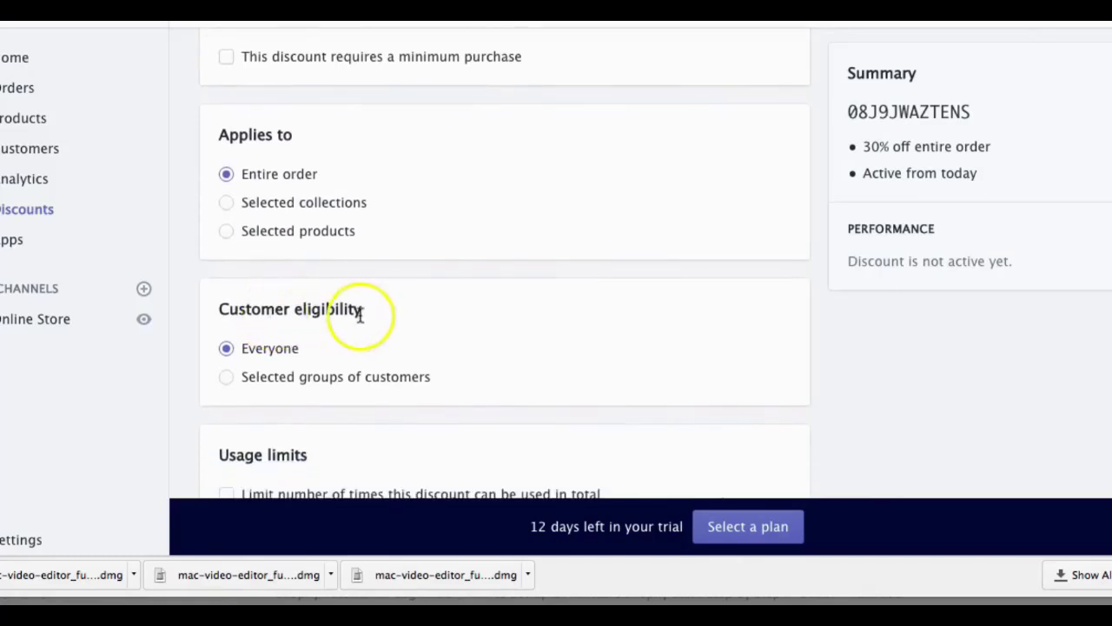
pyautogui.scroll(-3, 360, 316)
pyautogui.scroll(-1, 254, 263)
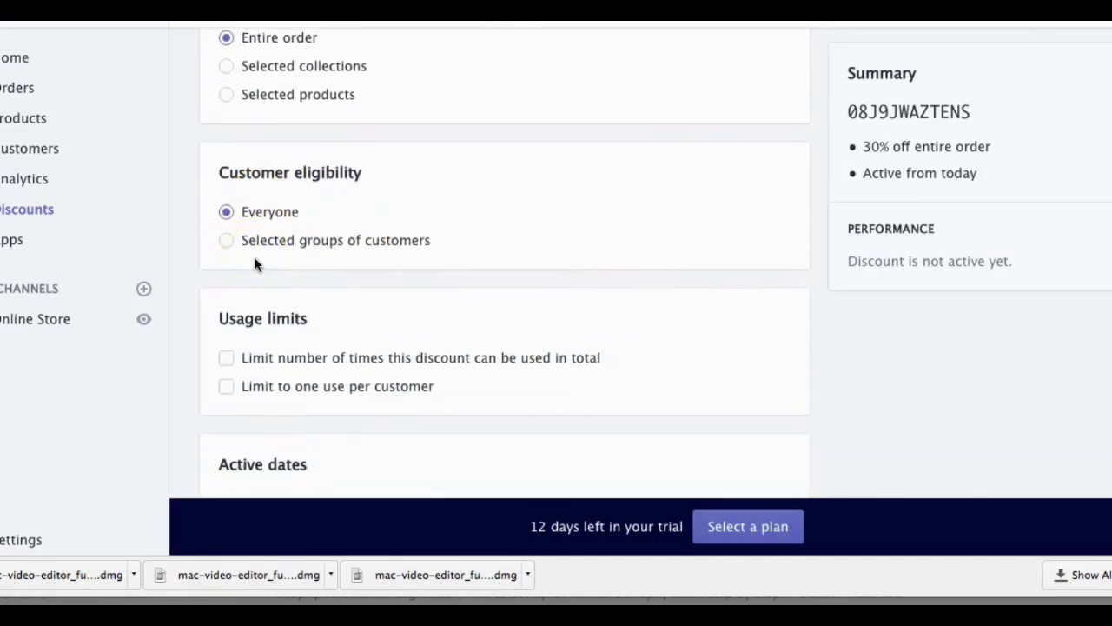
pyautogui.click(228, 387)
pyautogui.scroll(-6, 321, 406)
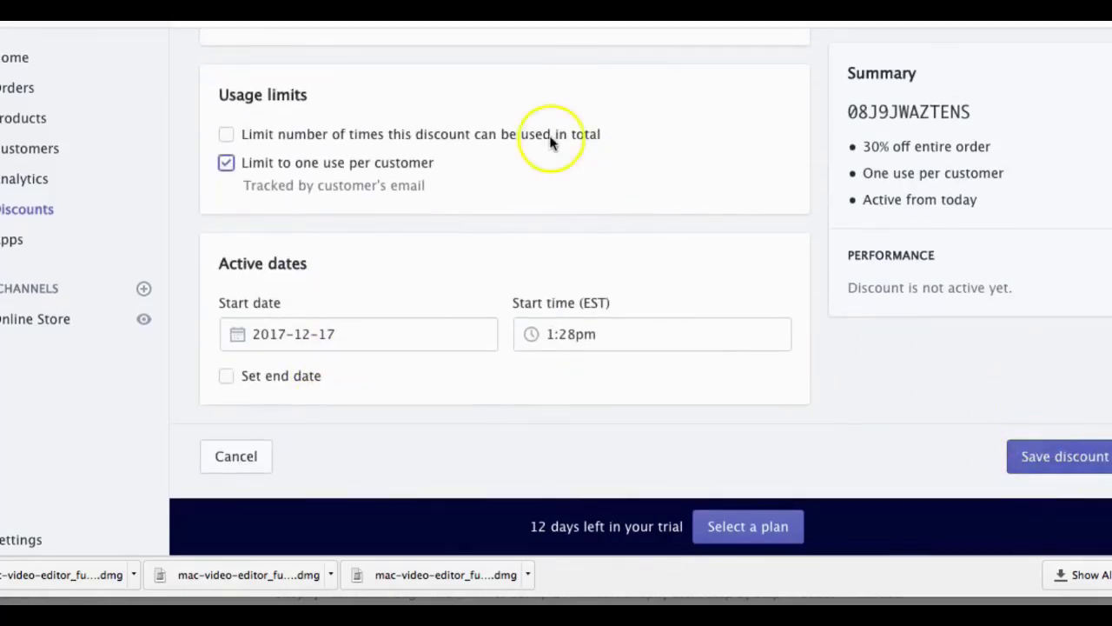
pyautogui.scroll(10, 549, 132)
pyautogui.click(270, 218)
pyautogui.doubleClick(269, 218)
pyautogui.press('super+c')
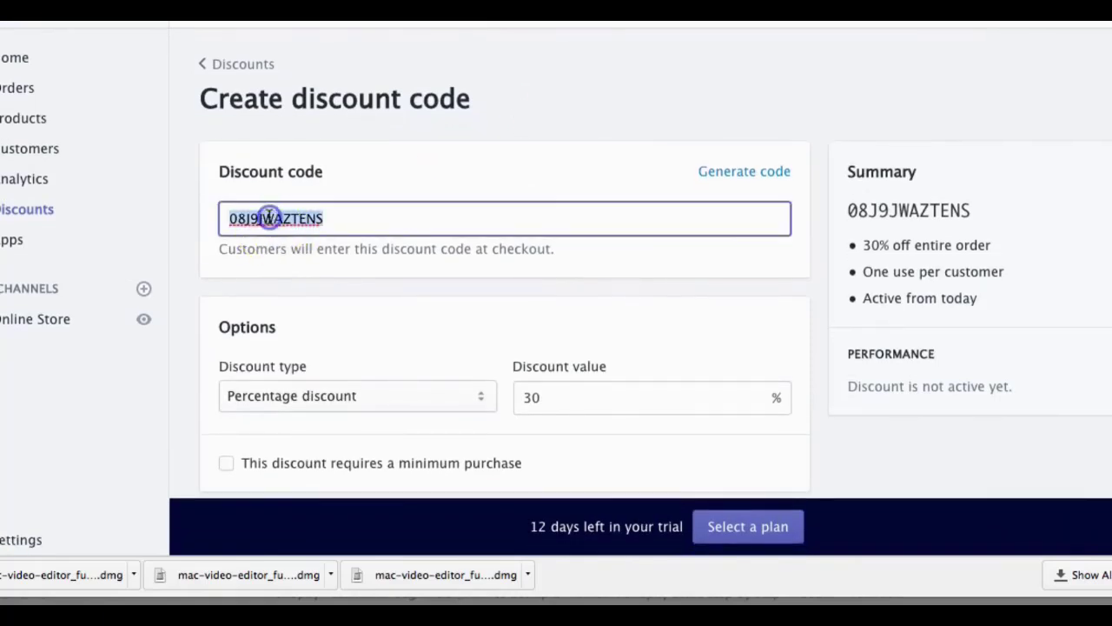
pyautogui.click(1080, 33)
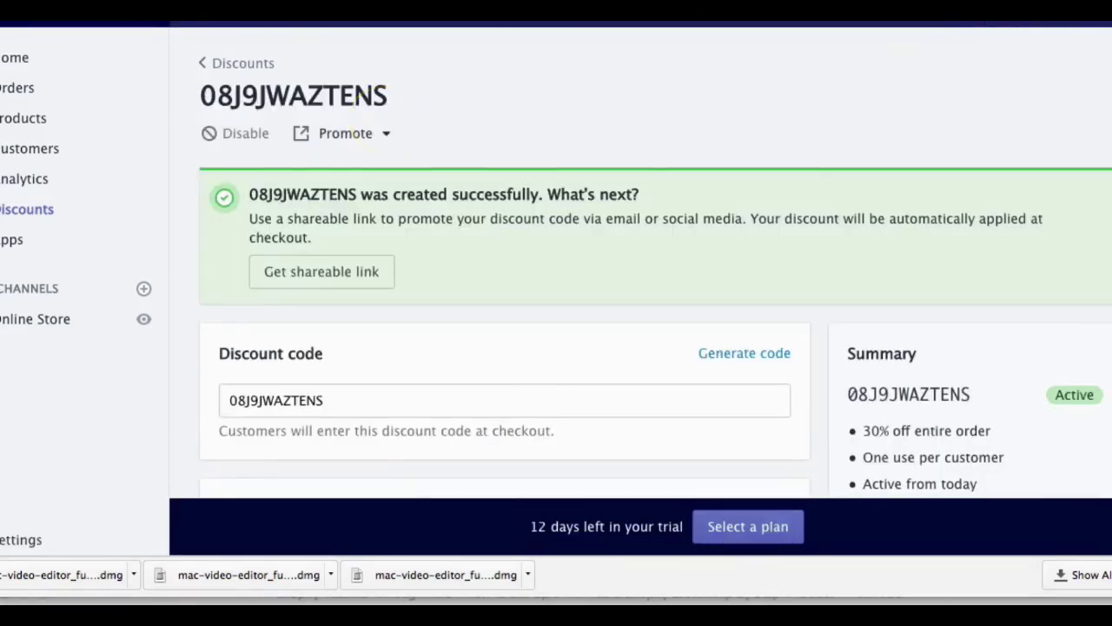
# Step: Paste the discount code into the 30% prize's Coupon field, save, and skip to Integration
pyautogui.click(370, 22)
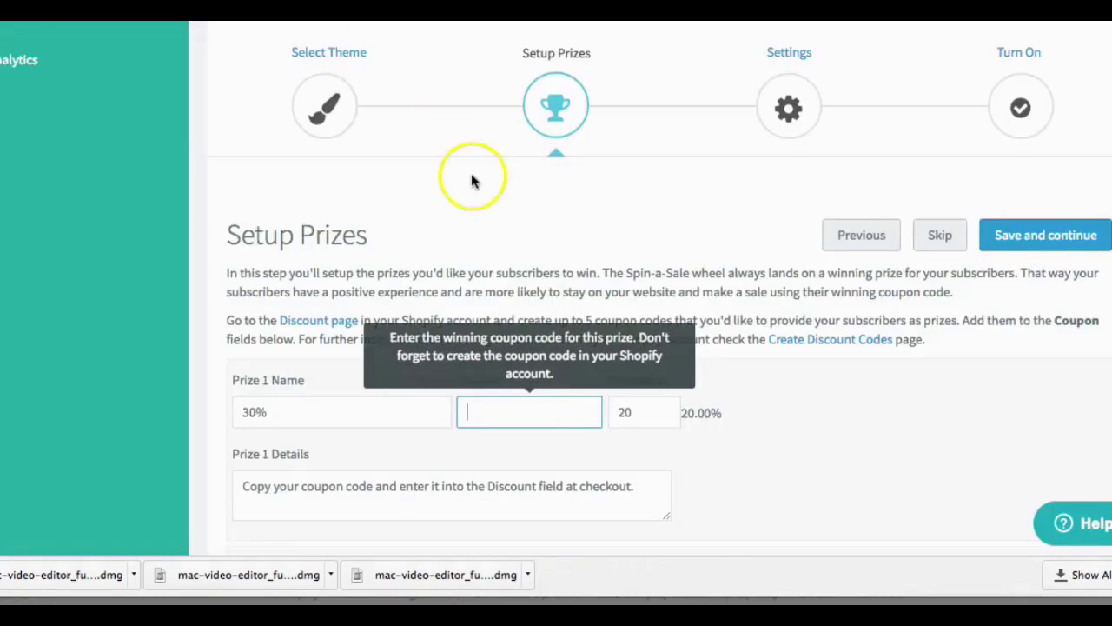
pyautogui.scroll(-1, 510, 439)
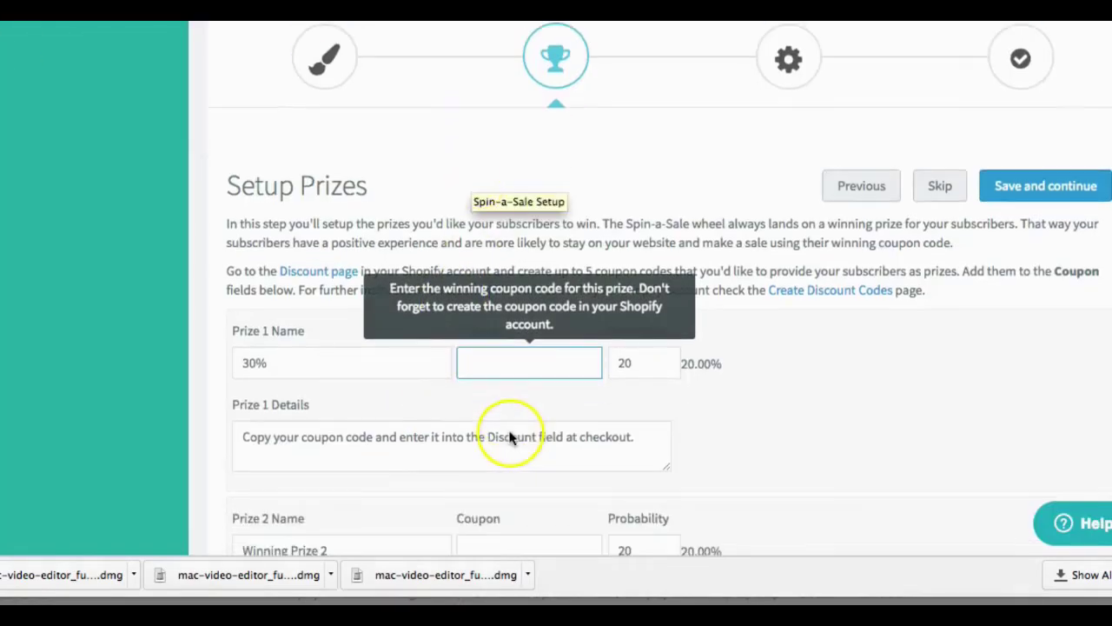
pyautogui.click(478, 367)
pyautogui.press('super+v')
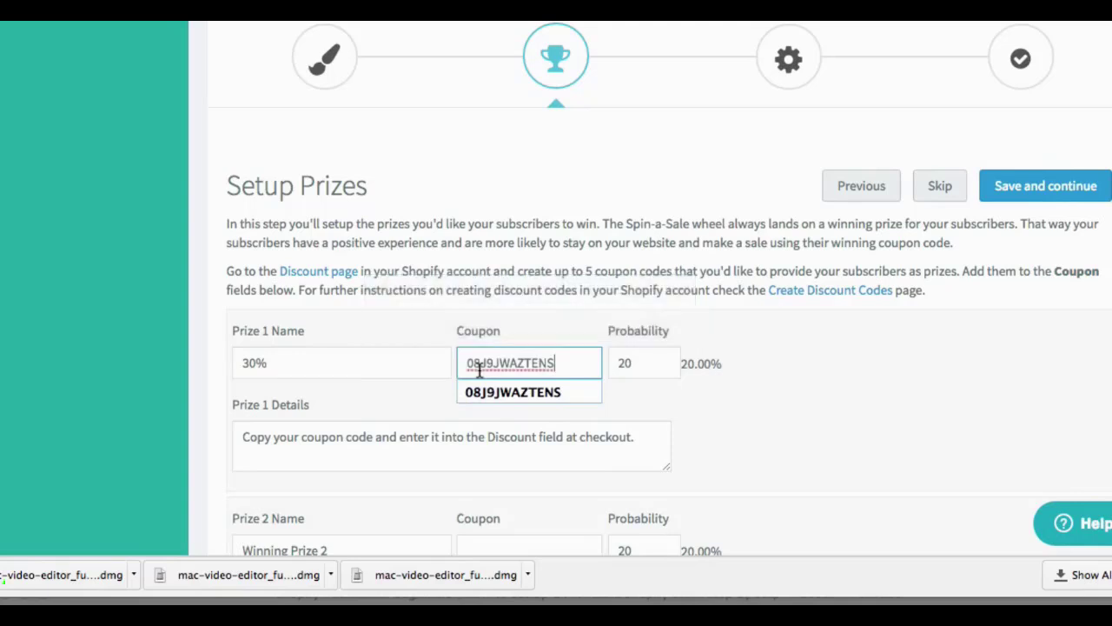
pyautogui.click(552, 393)
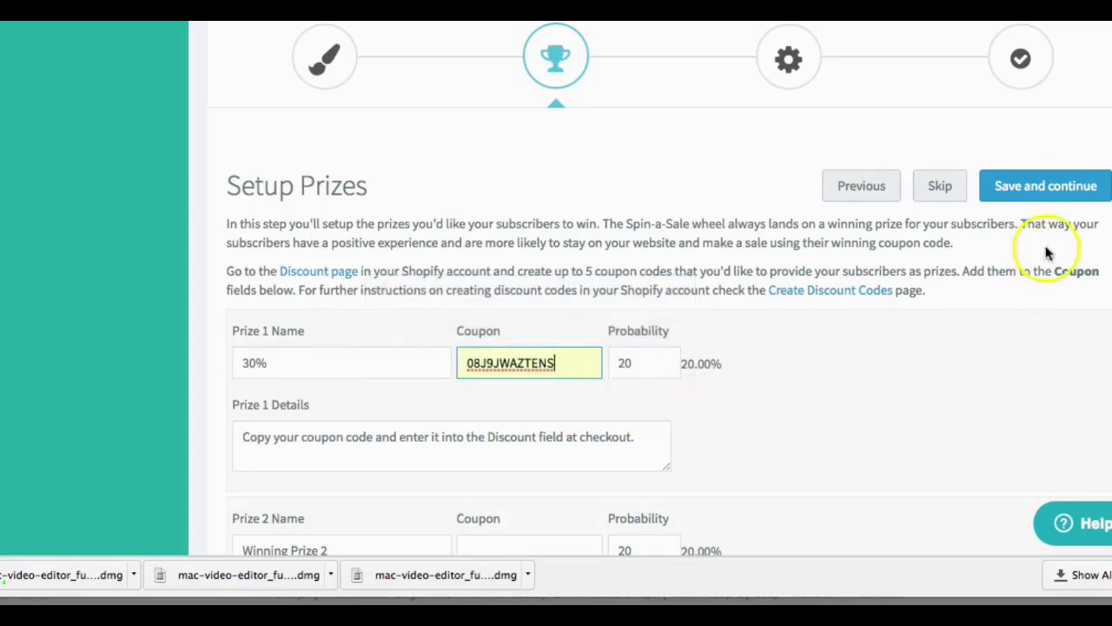
pyautogui.click(1044, 191)
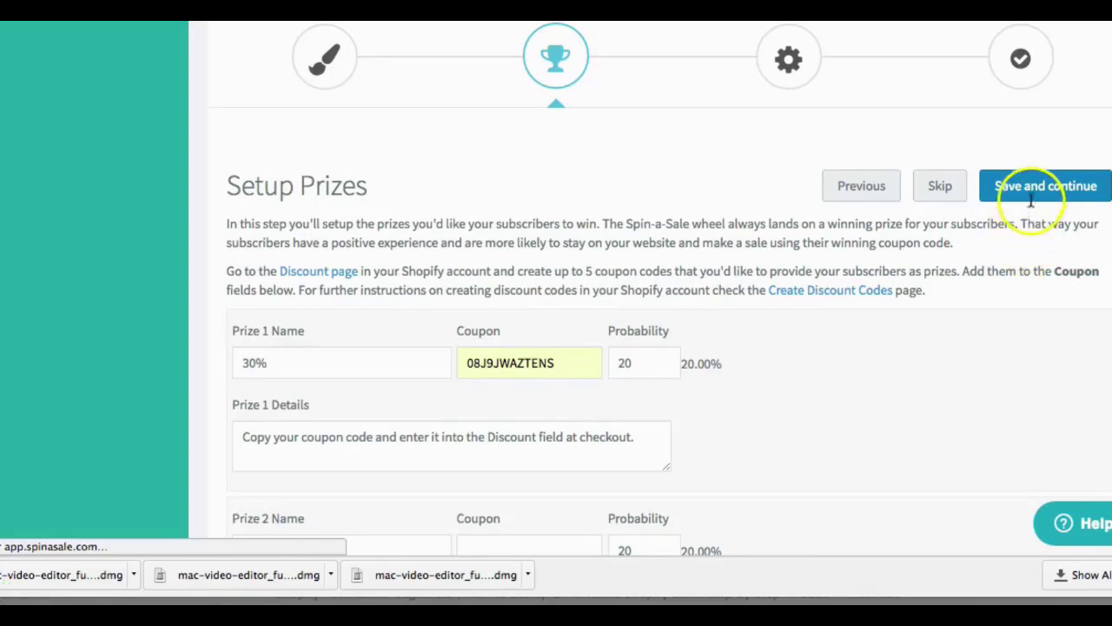
pyautogui.click(926, 187)
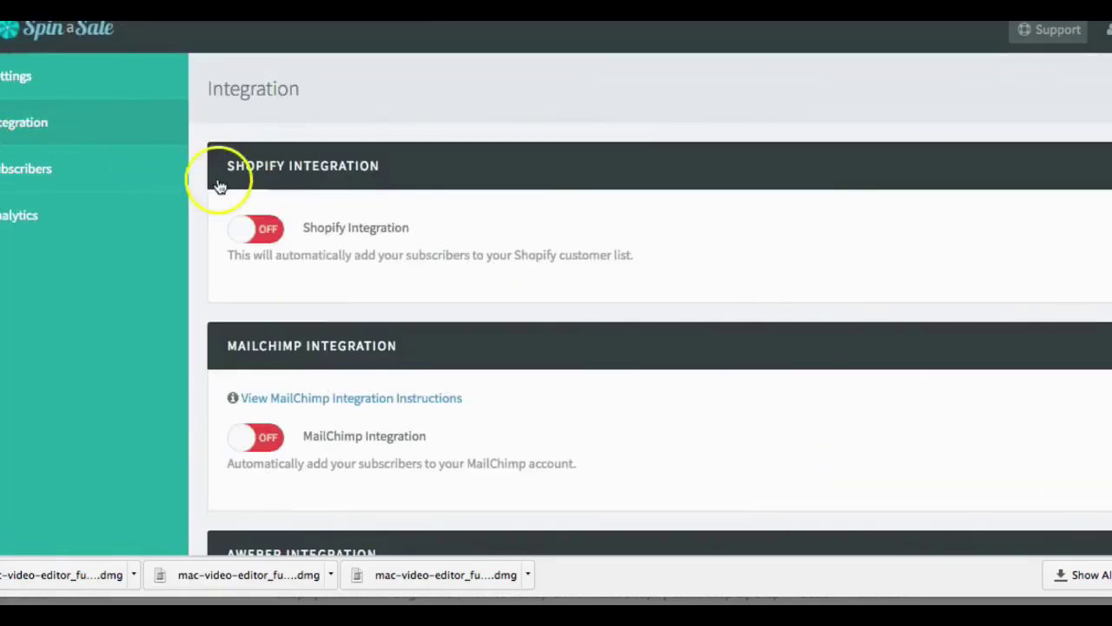
# Step: Turn on the Shopify and MailChimp integration toggles and save the integration settings
pyautogui.click(251, 229)
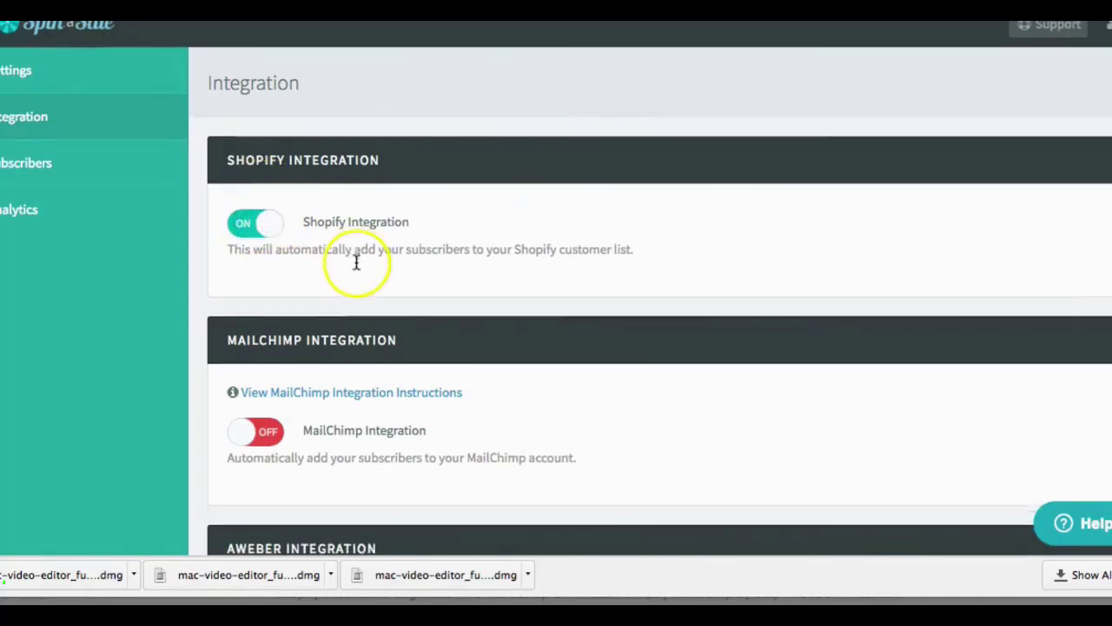
pyautogui.scroll(-2, 355, 261)
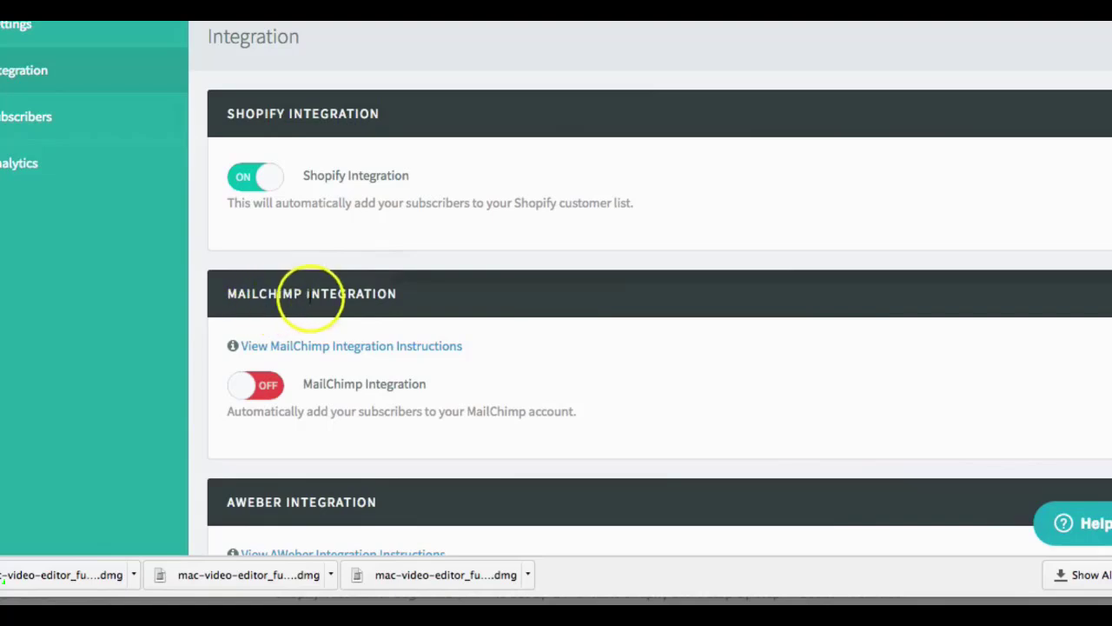
pyautogui.click(244, 385)
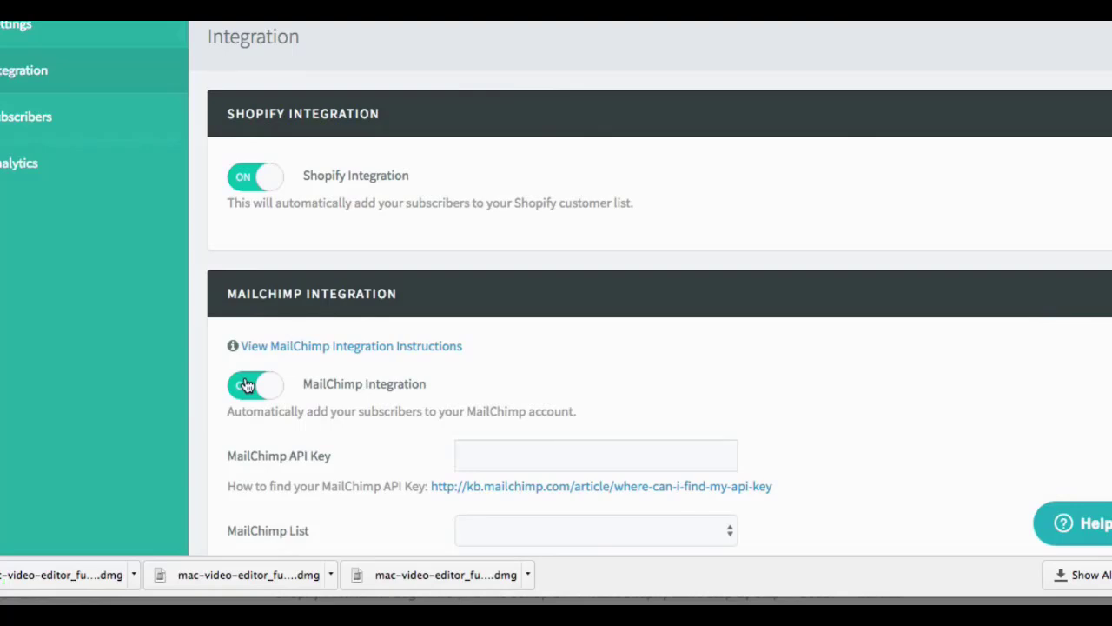
pyautogui.scroll(-3, 260, 382)
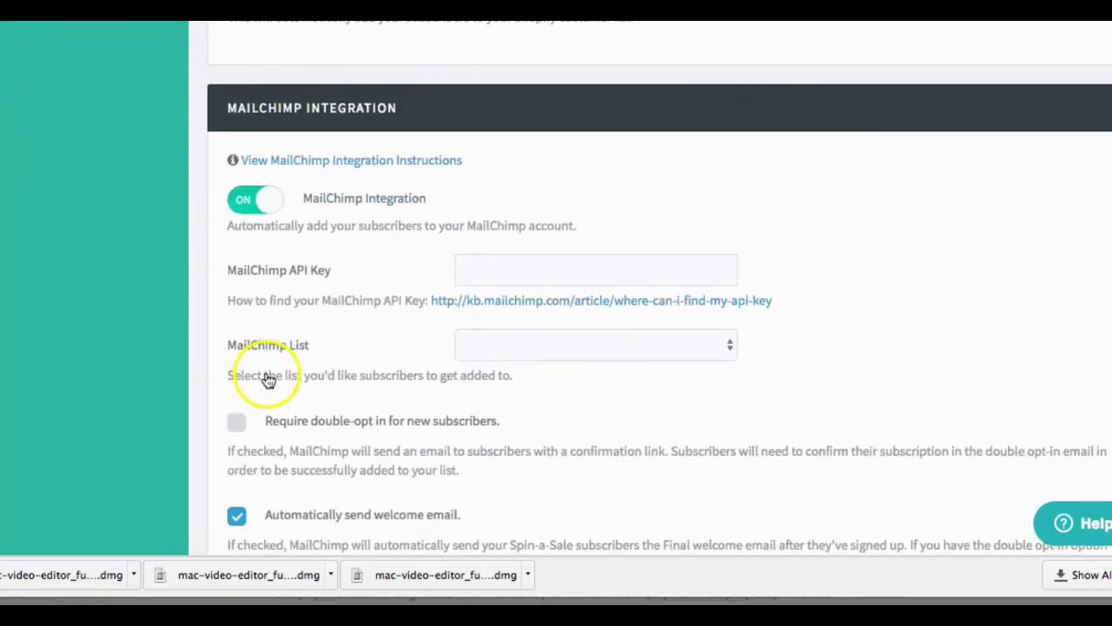
pyautogui.scroll(-5, 322, 384)
pyautogui.scroll(-5, 330, 389)
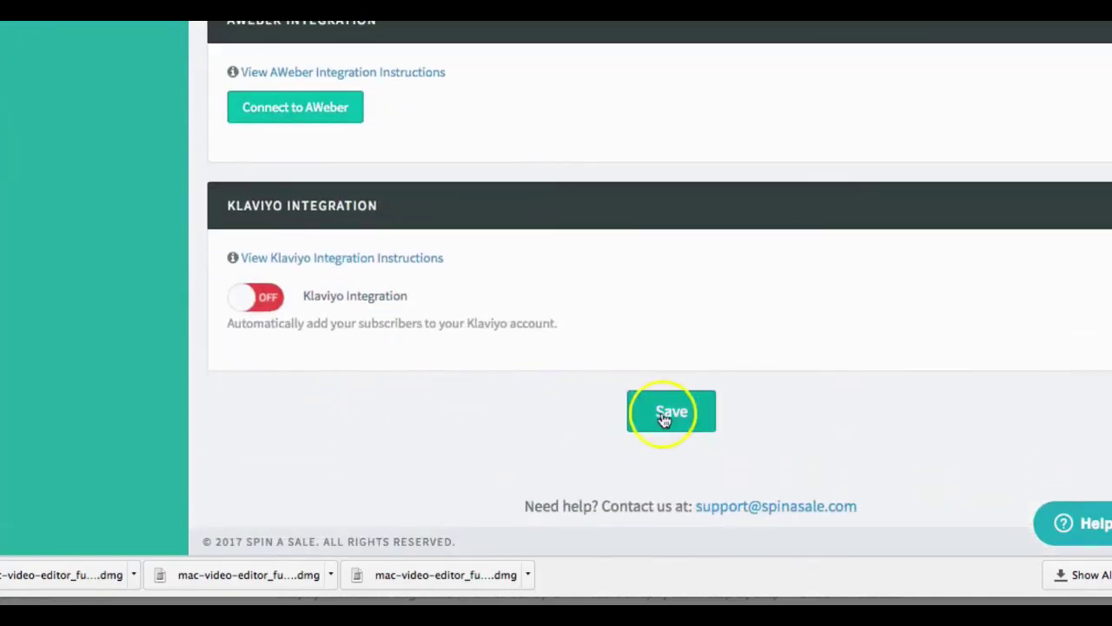
pyautogui.click(665, 412)
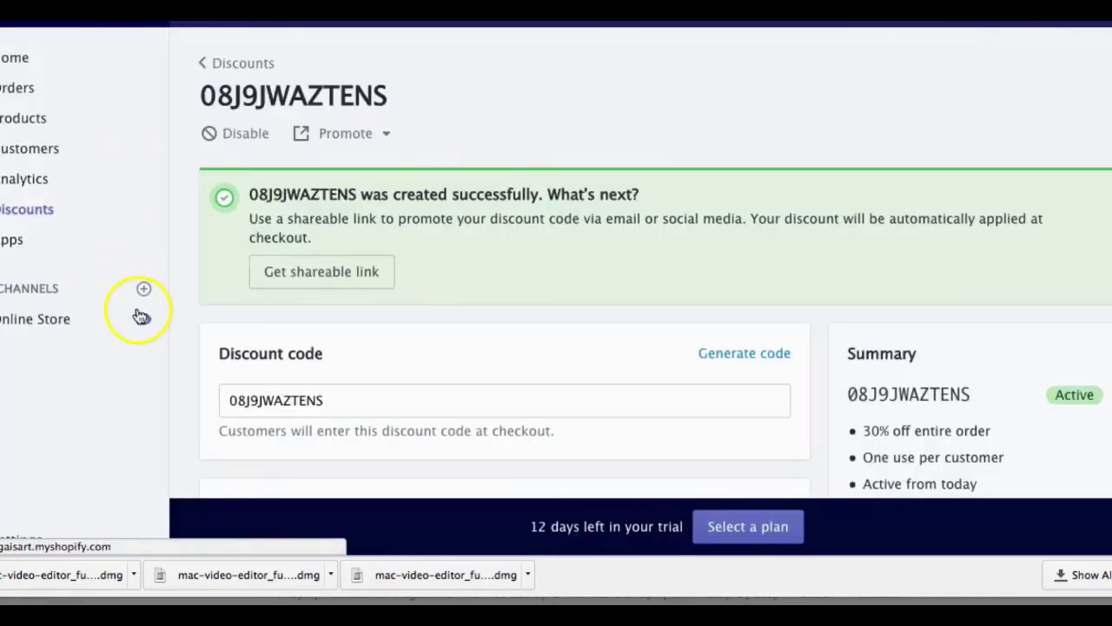
# Step: Preview the Yoga Is Art storefront, decline the wheel popup, and scroll to Featured Collection
pyautogui.click(139, 319)
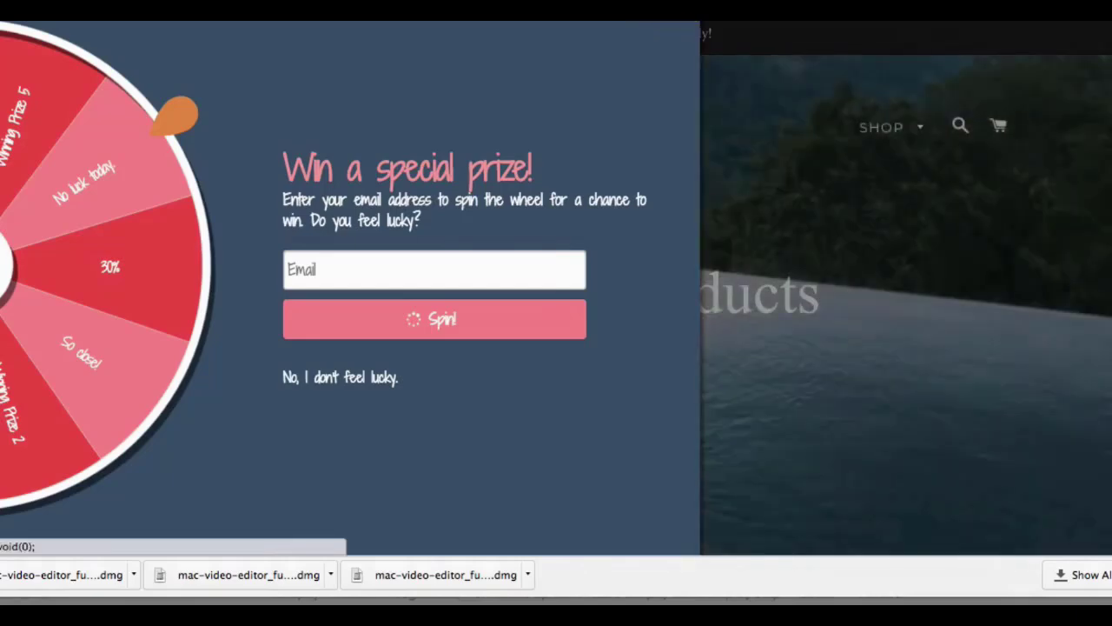
pyautogui.click(666, 21)
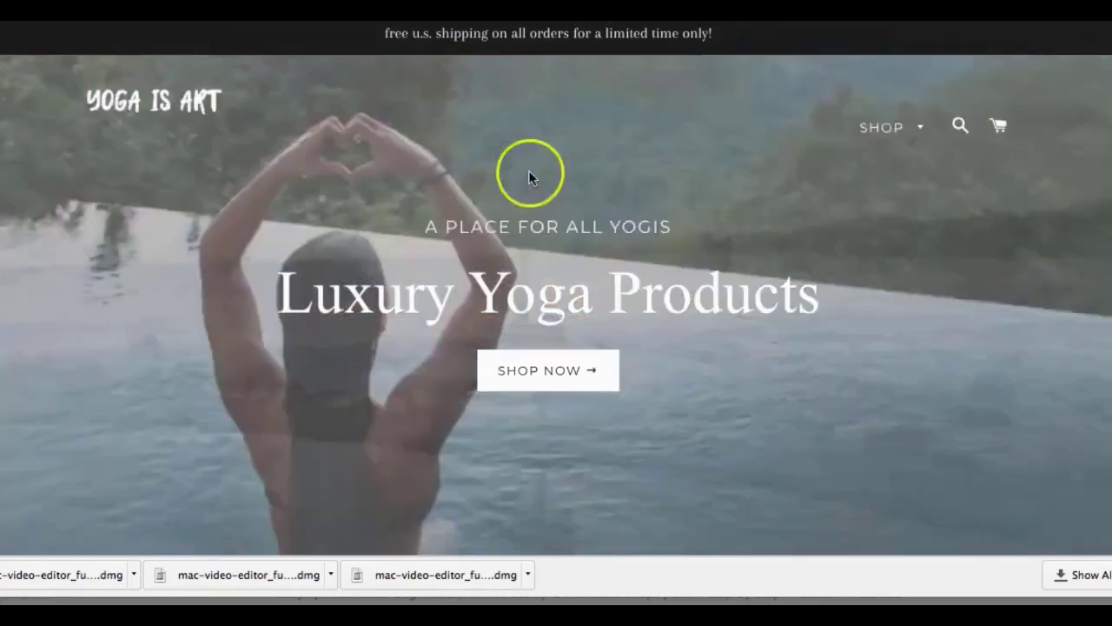
pyautogui.scroll(-2, 528, 174)
pyautogui.scroll(-2, 529, 177)
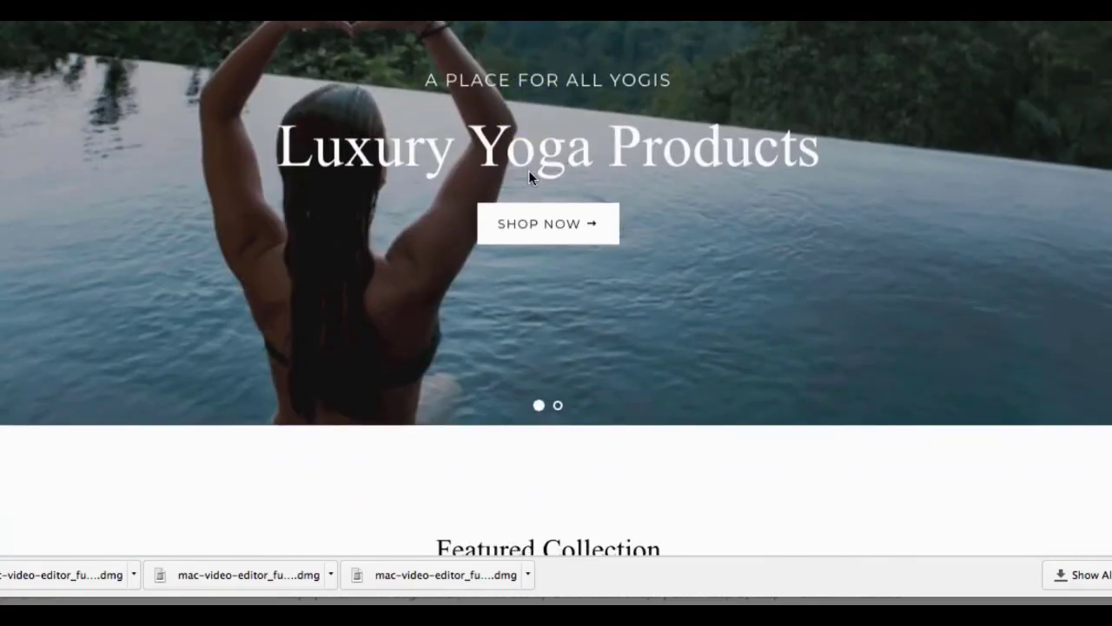
pyautogui.scroll(-10, 528, 173)
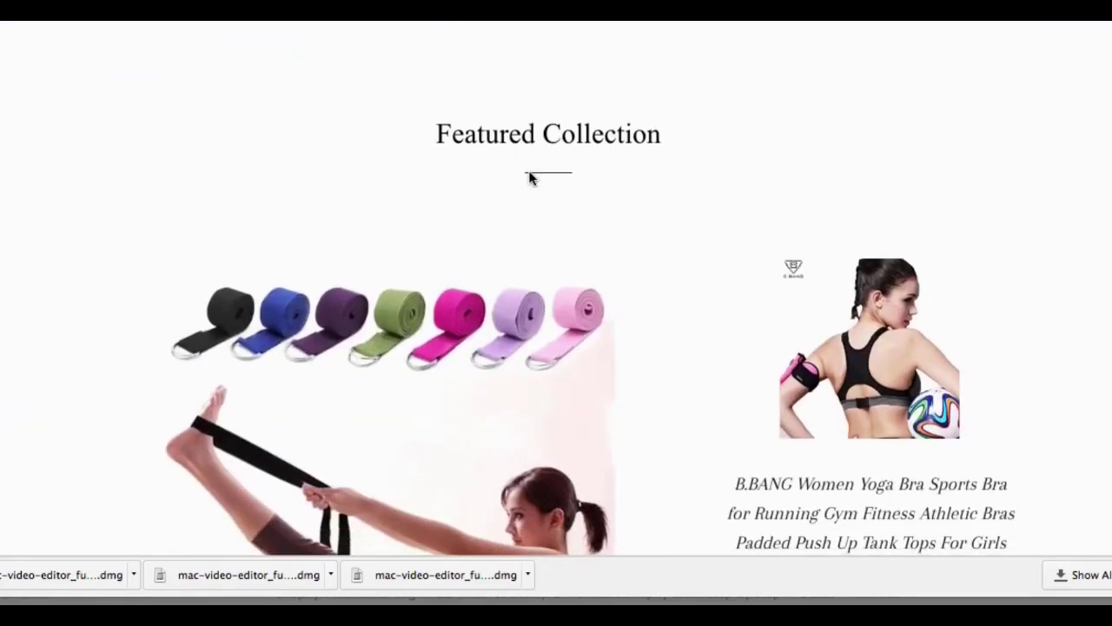